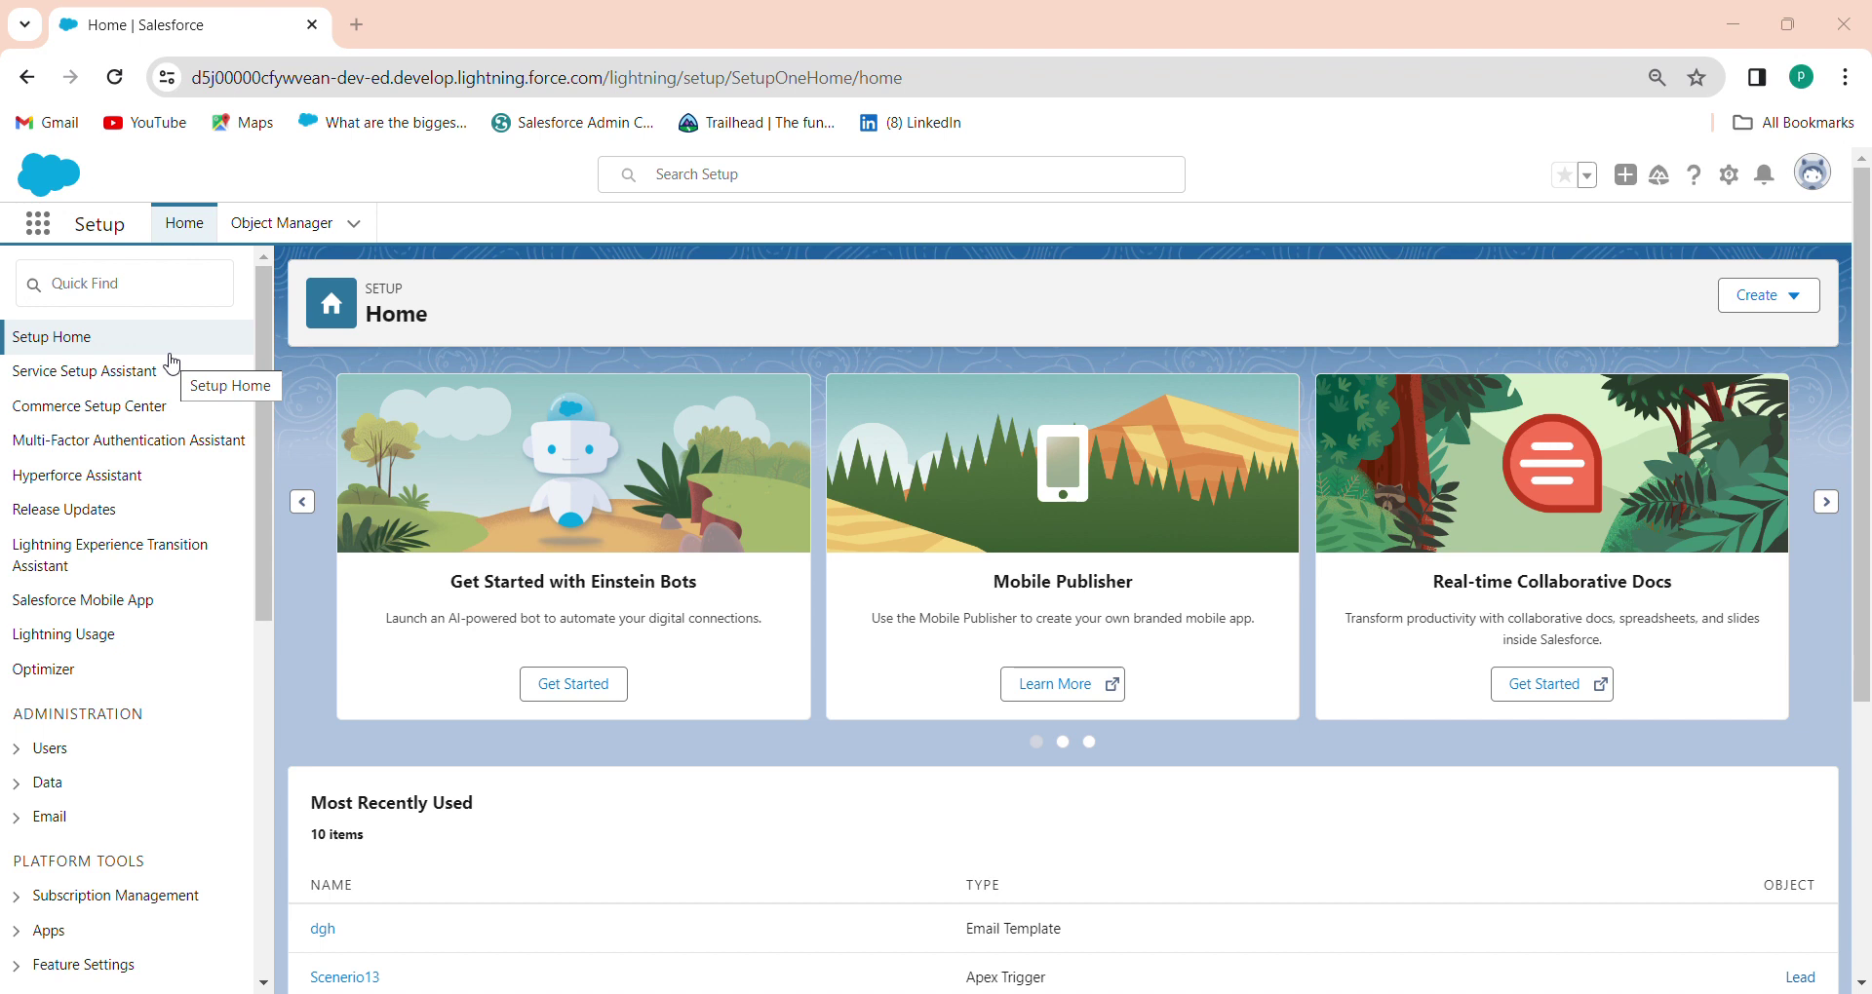
Turn on Folders and Enhanced Sharing in the Lightning Email Templates setup, then clear Quick Find
{"action": "left_click", "coordinate": [92, 283]}
{"action": "type", "text": "l"}
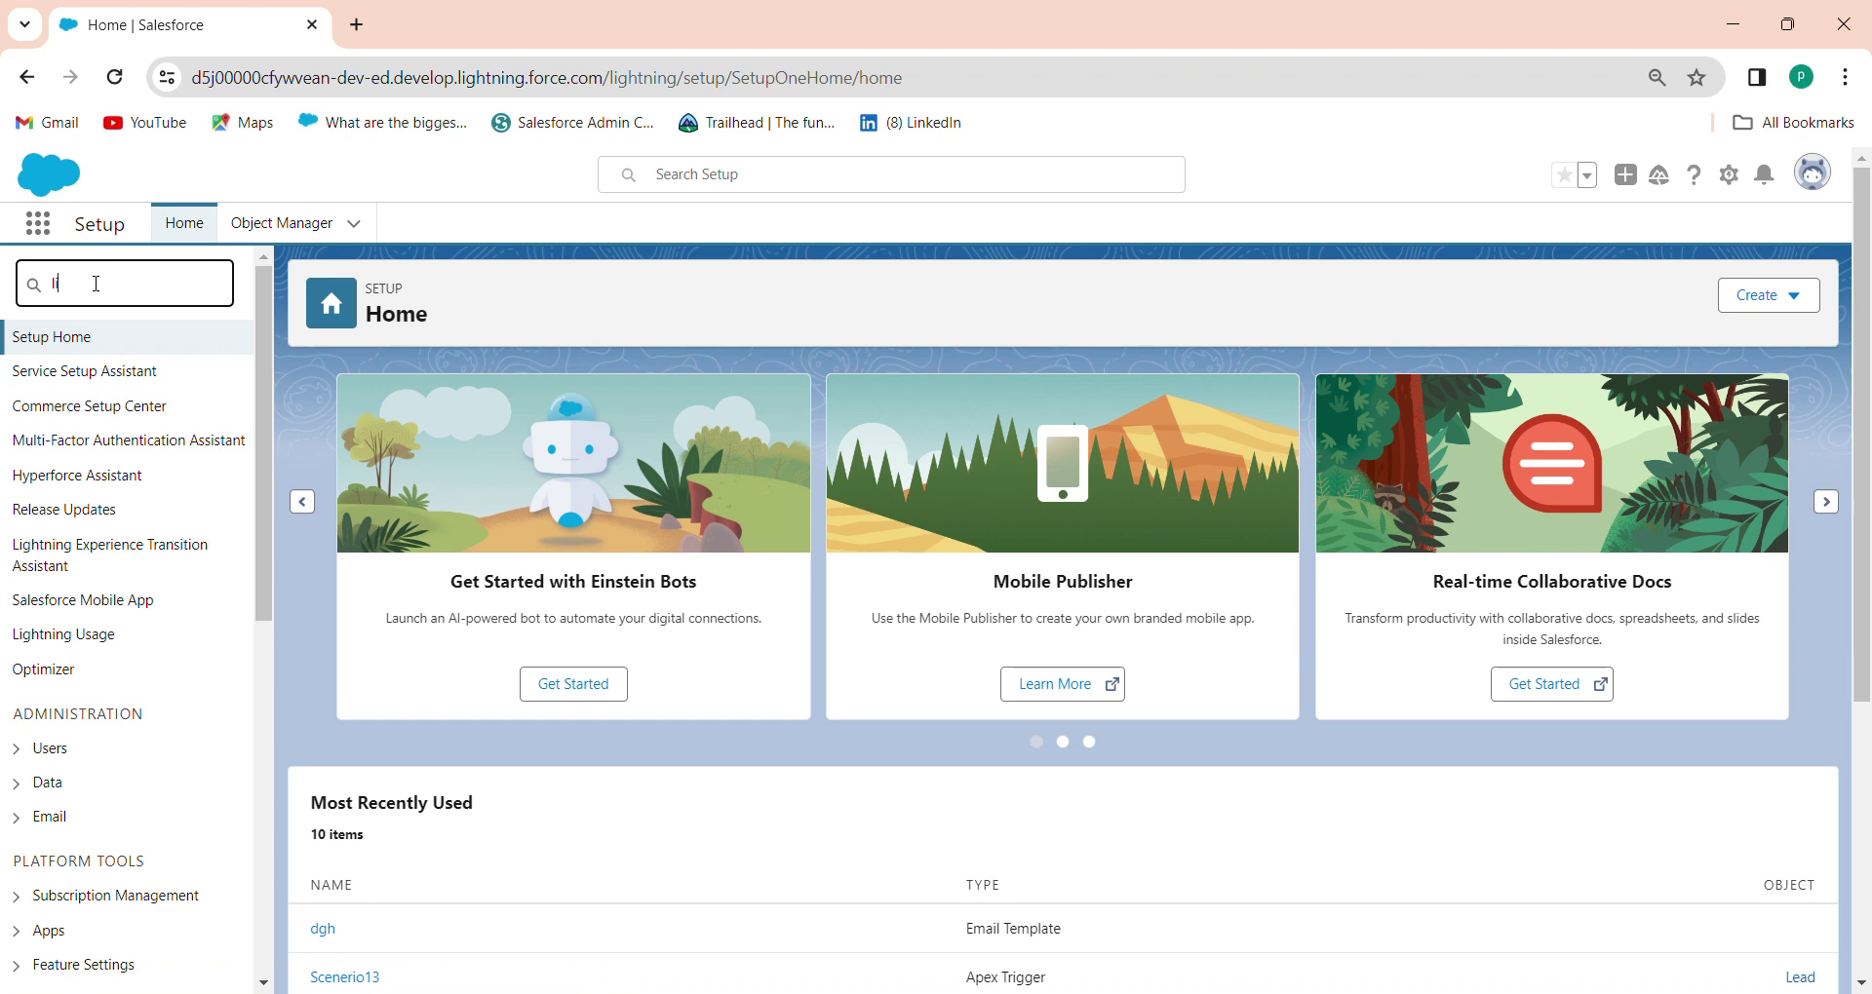
{"action": "type", "text": "ightning"}
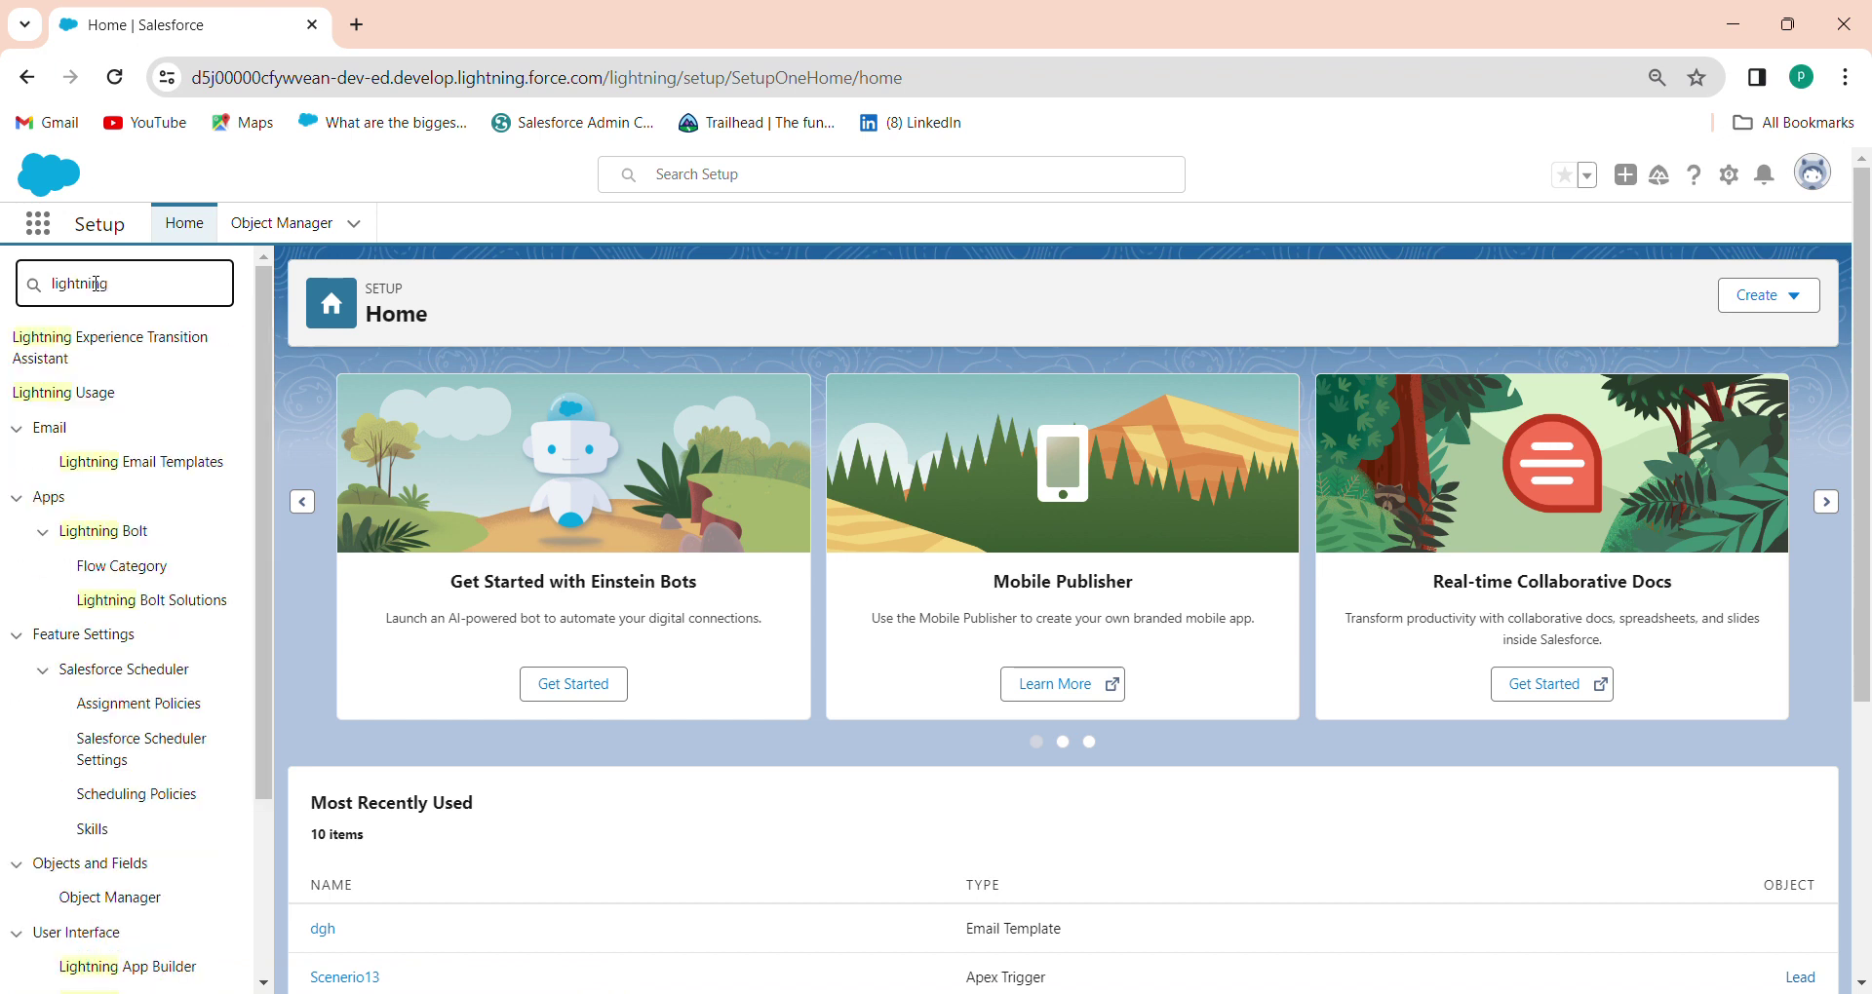
{"action": "type", "text": " emai"}
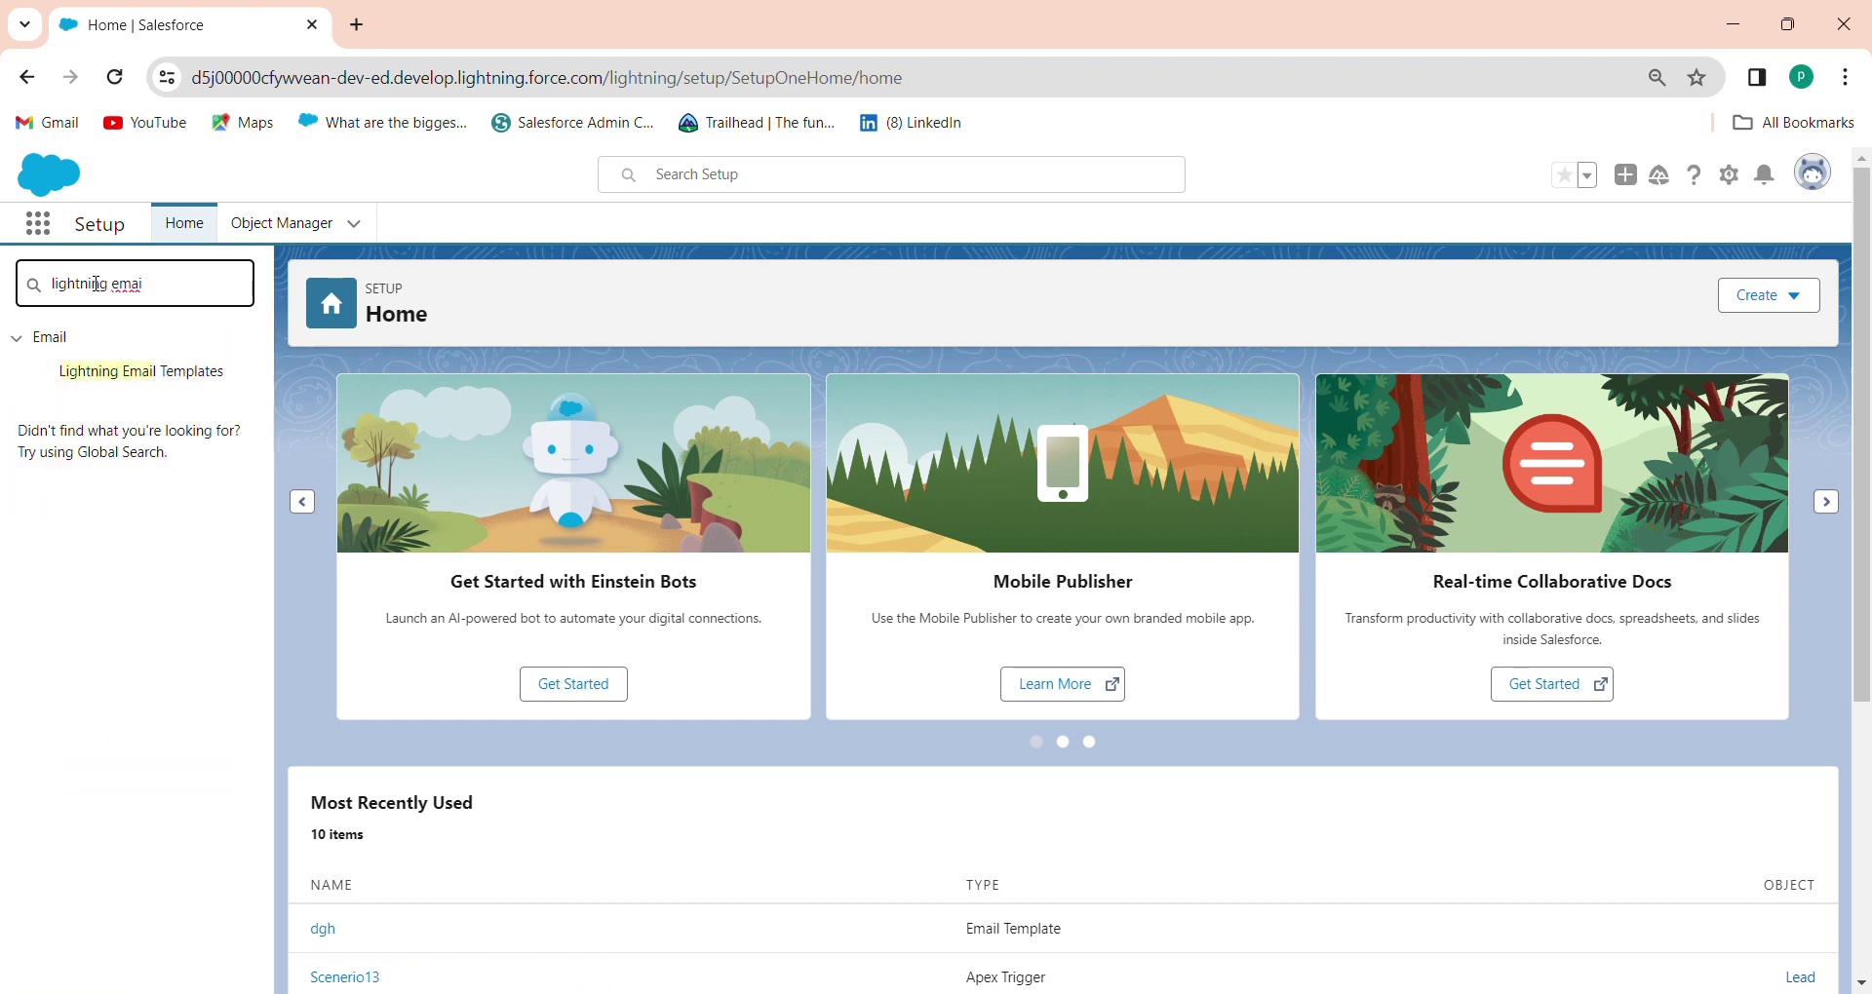
{"action": "left_click", "coordinate": [149, 384]}
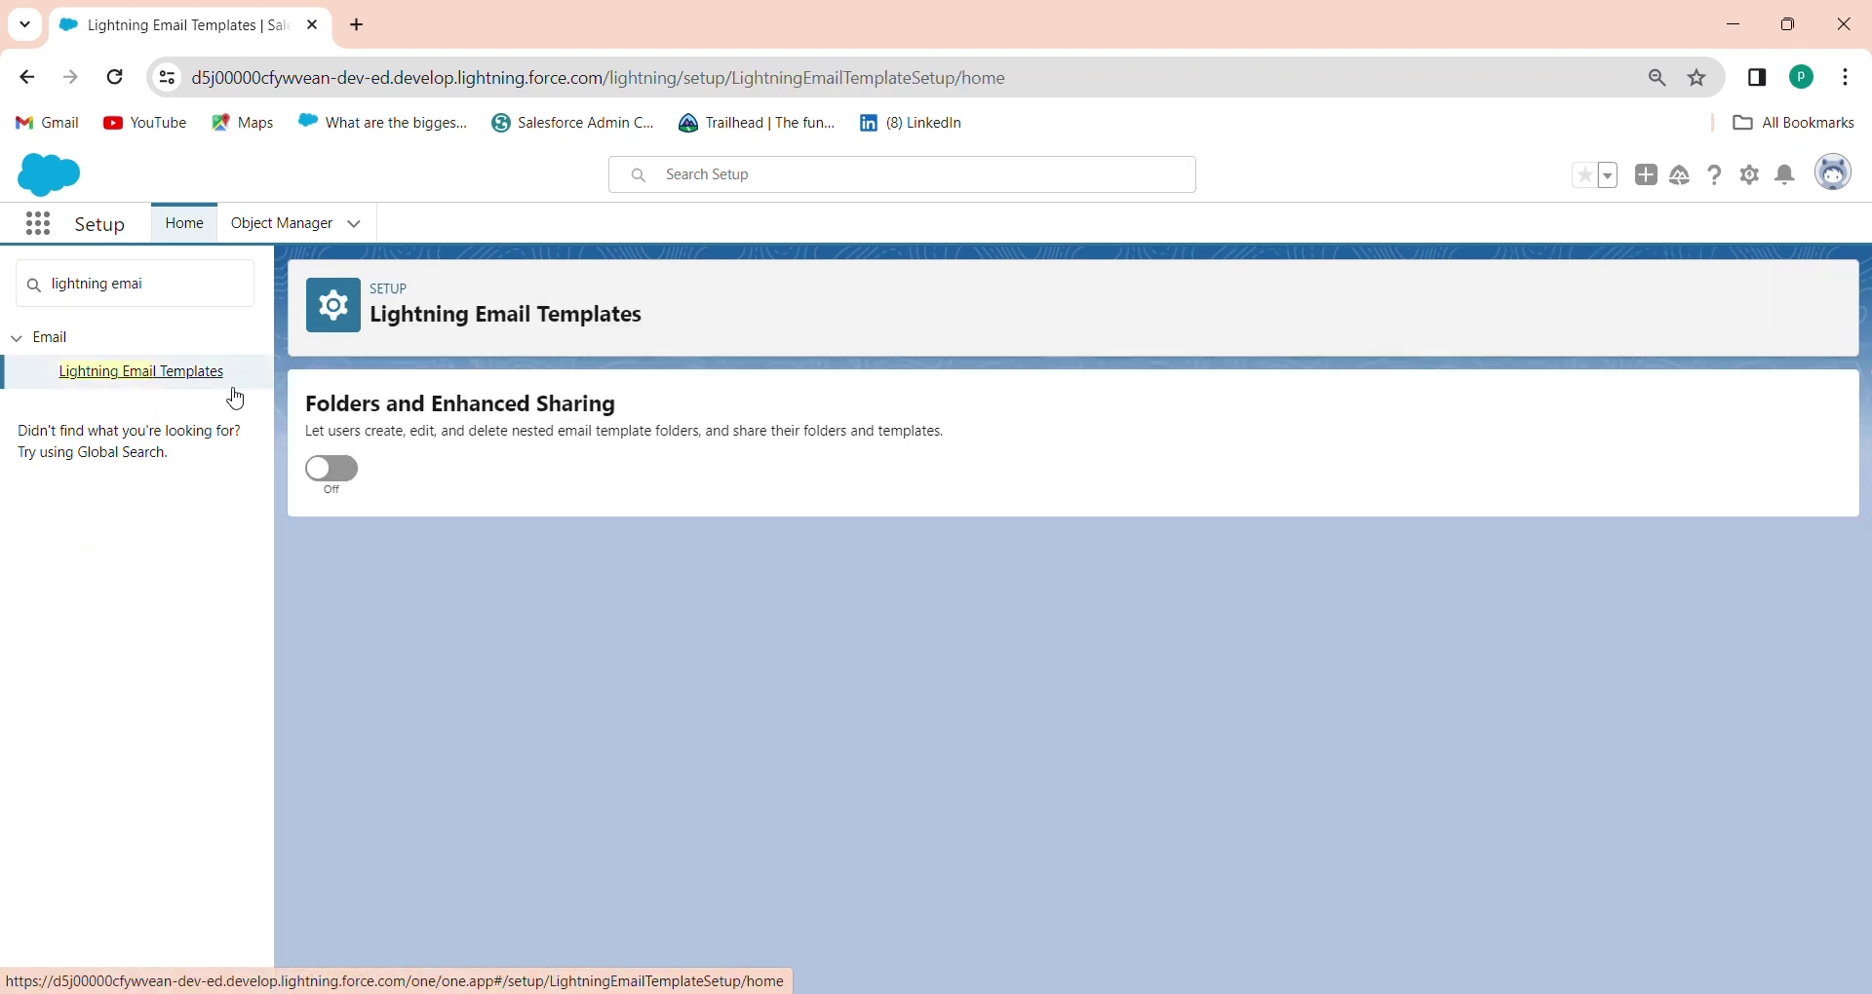
{"action": "left_click", "coordinate": [329, 473]}
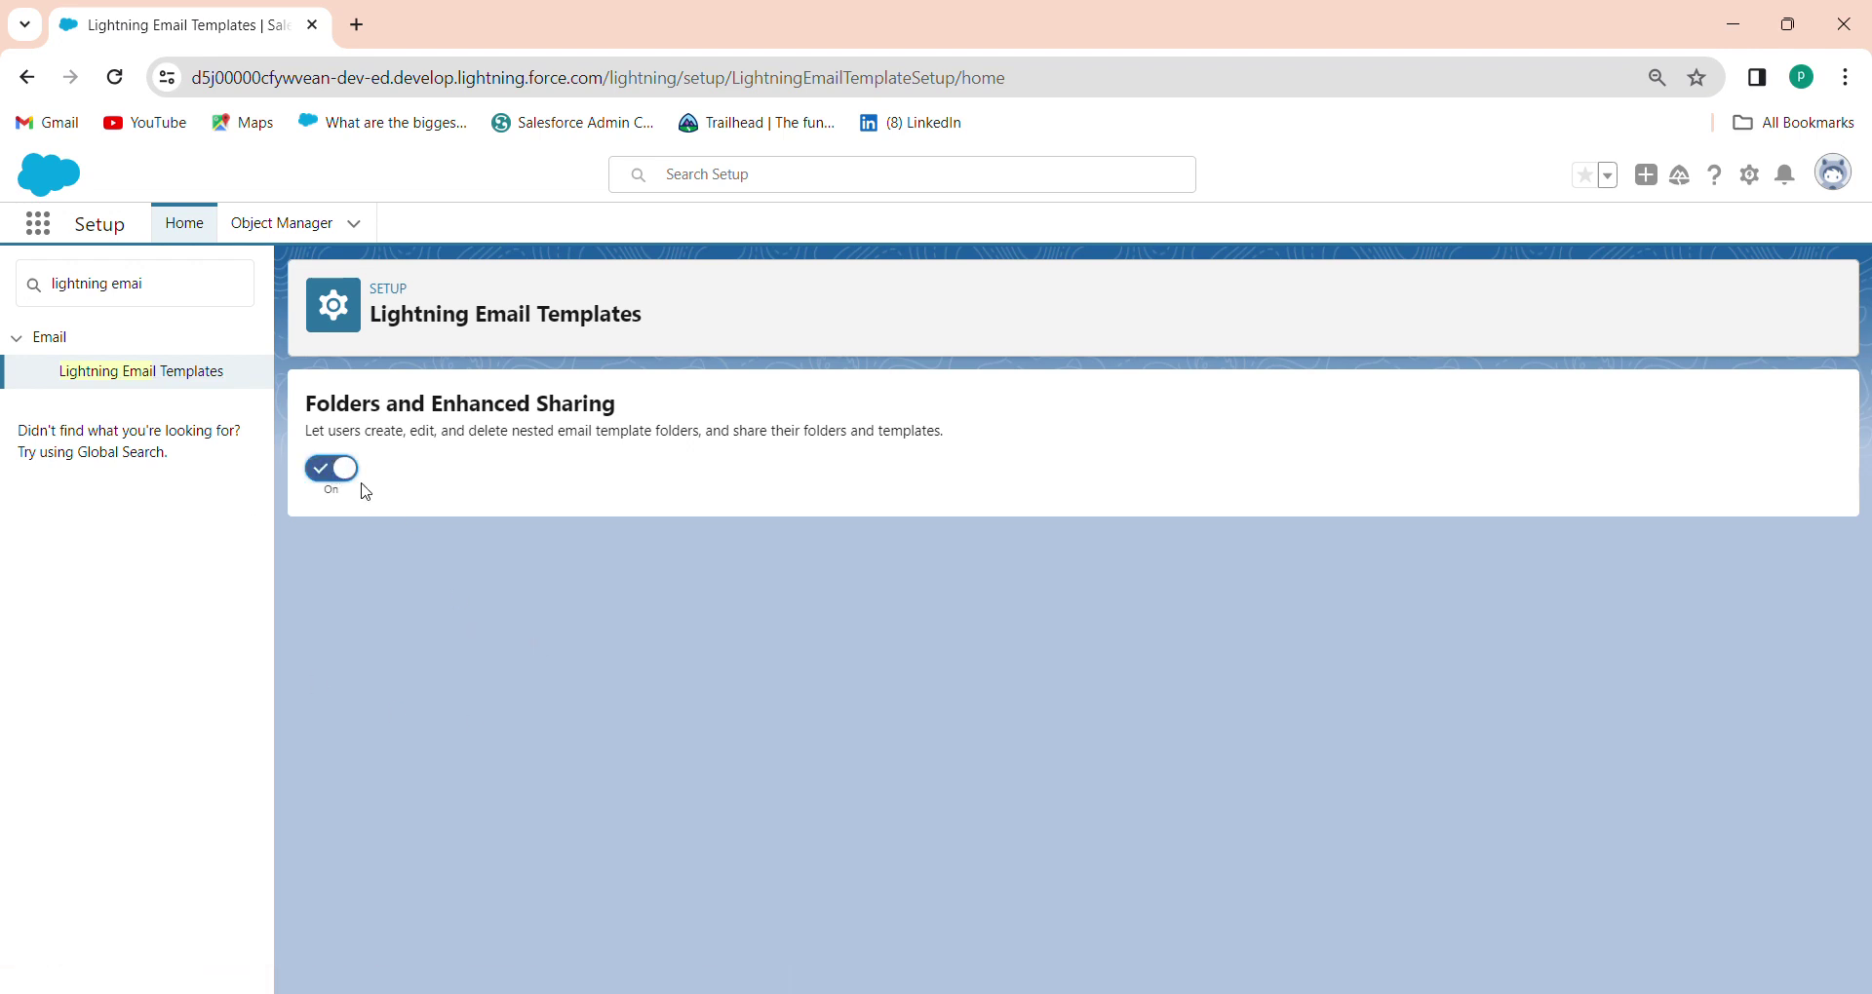
{"action": "left_click_drag", "start_coordinate": [183, 288], "coordinate": [5, 292]}
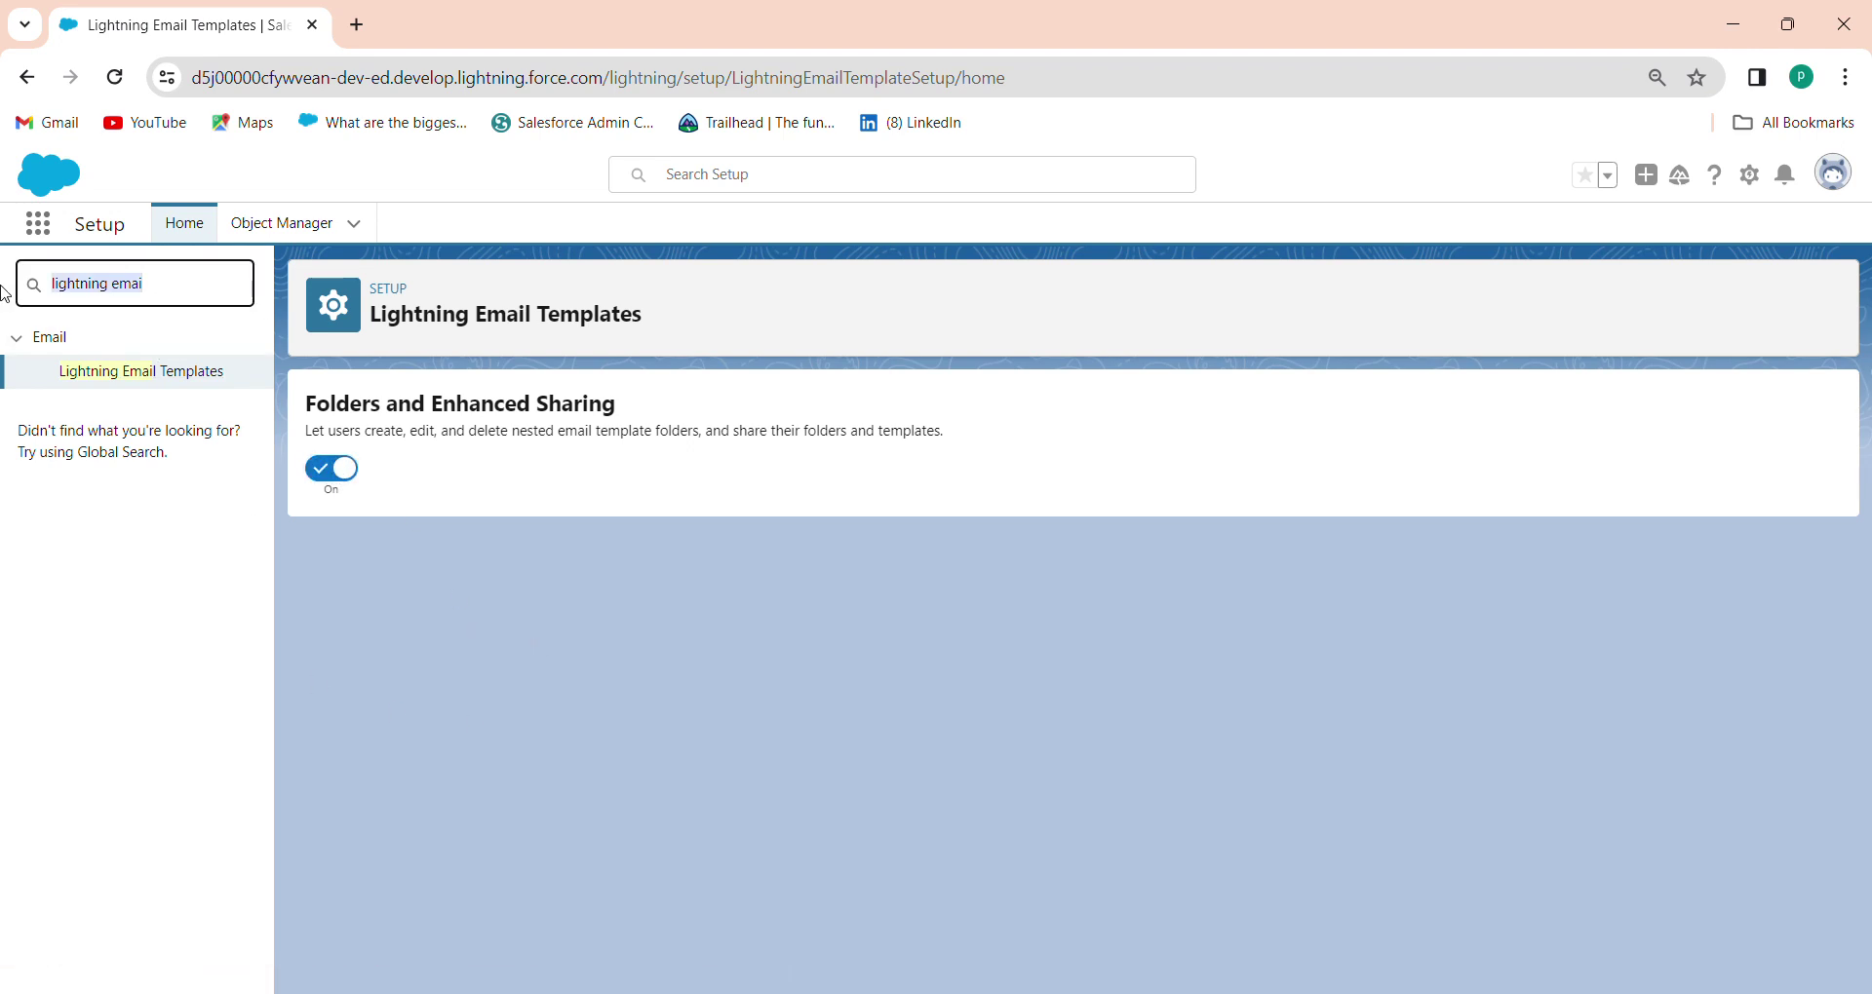
{"action": "key", "text": "BackSpace"}
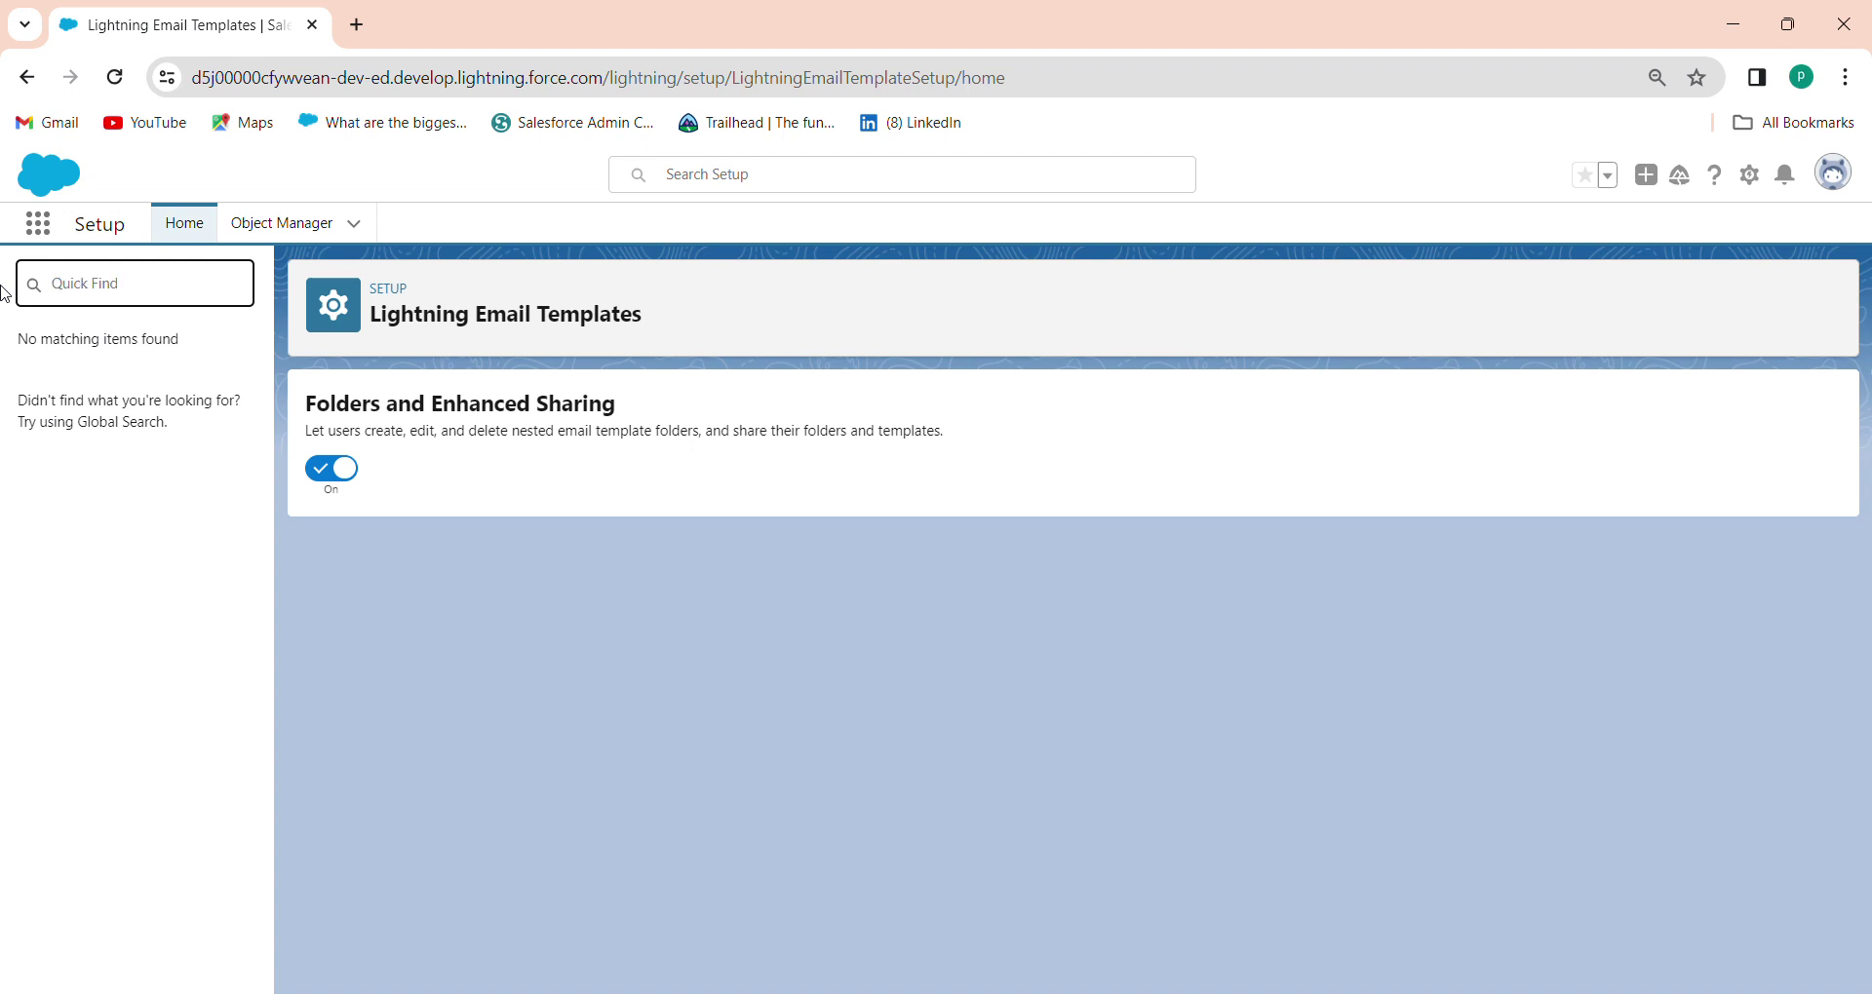
Create and save permission set 'Lightning Email Builder' with API name Lightning_Email_Builder
{"action": "type", "text": "permiss"}
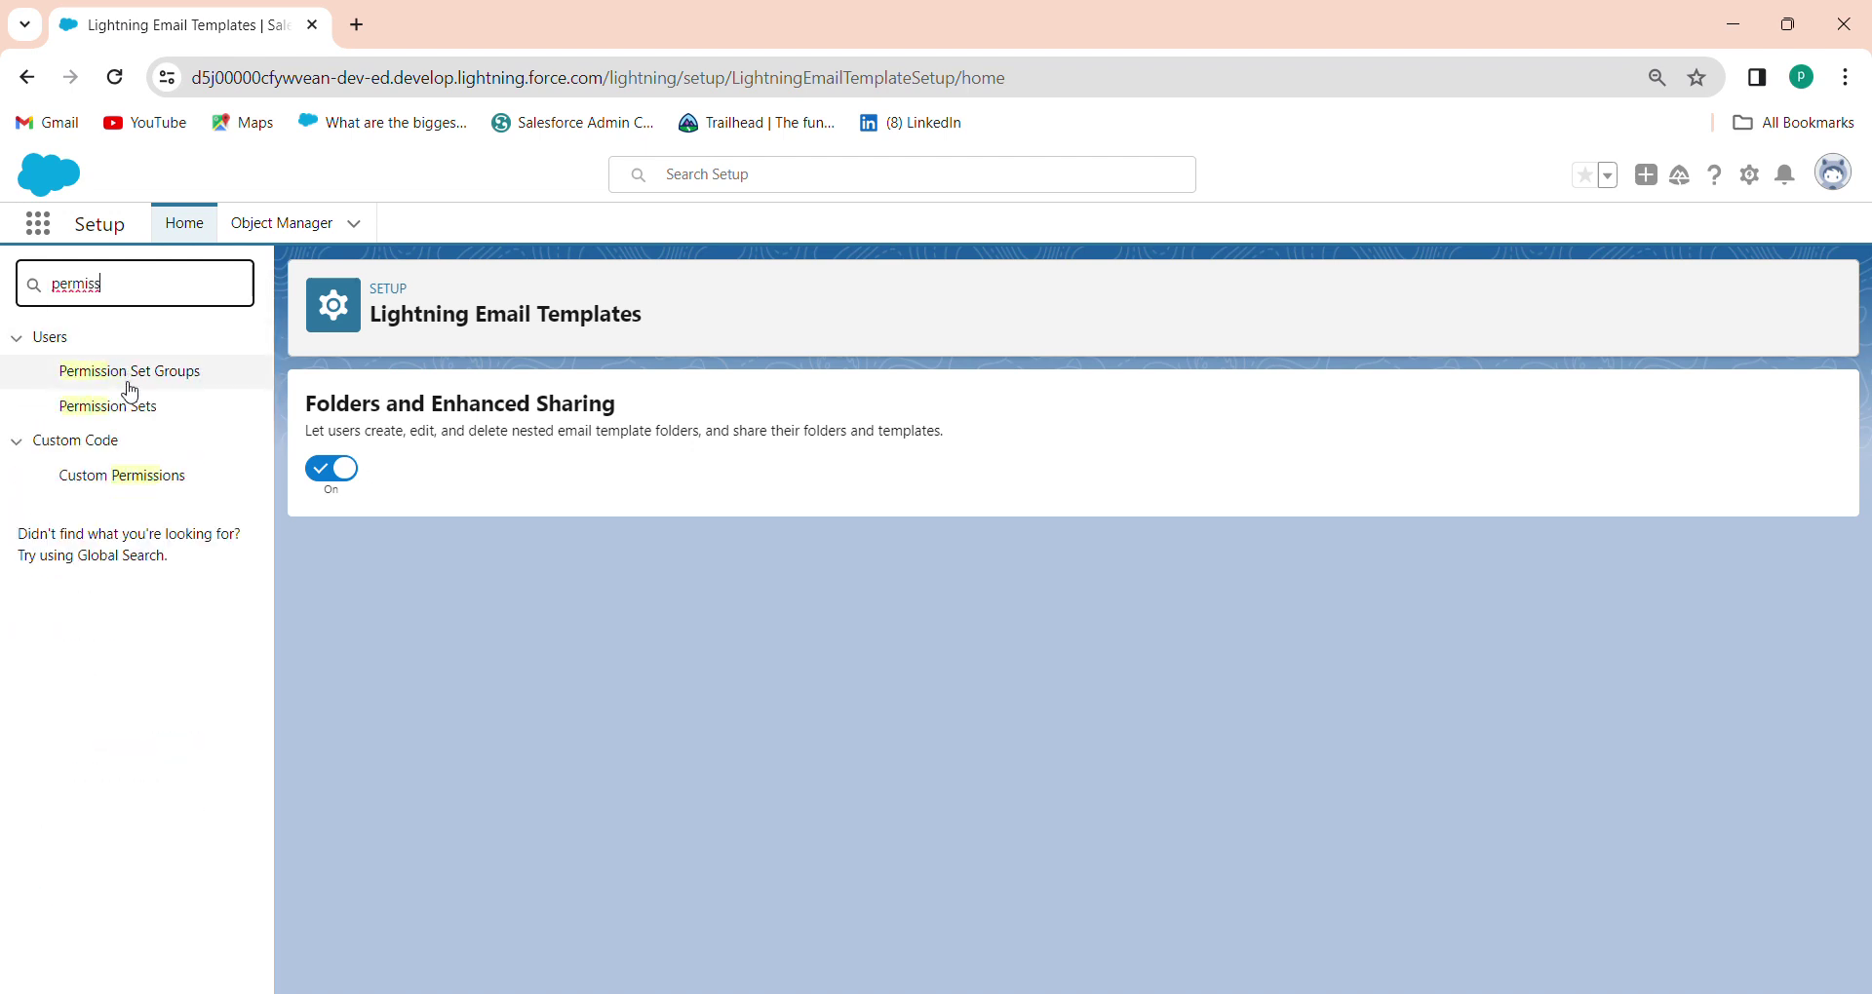
{"action": "left_click", "coordinate": [117, 413]}
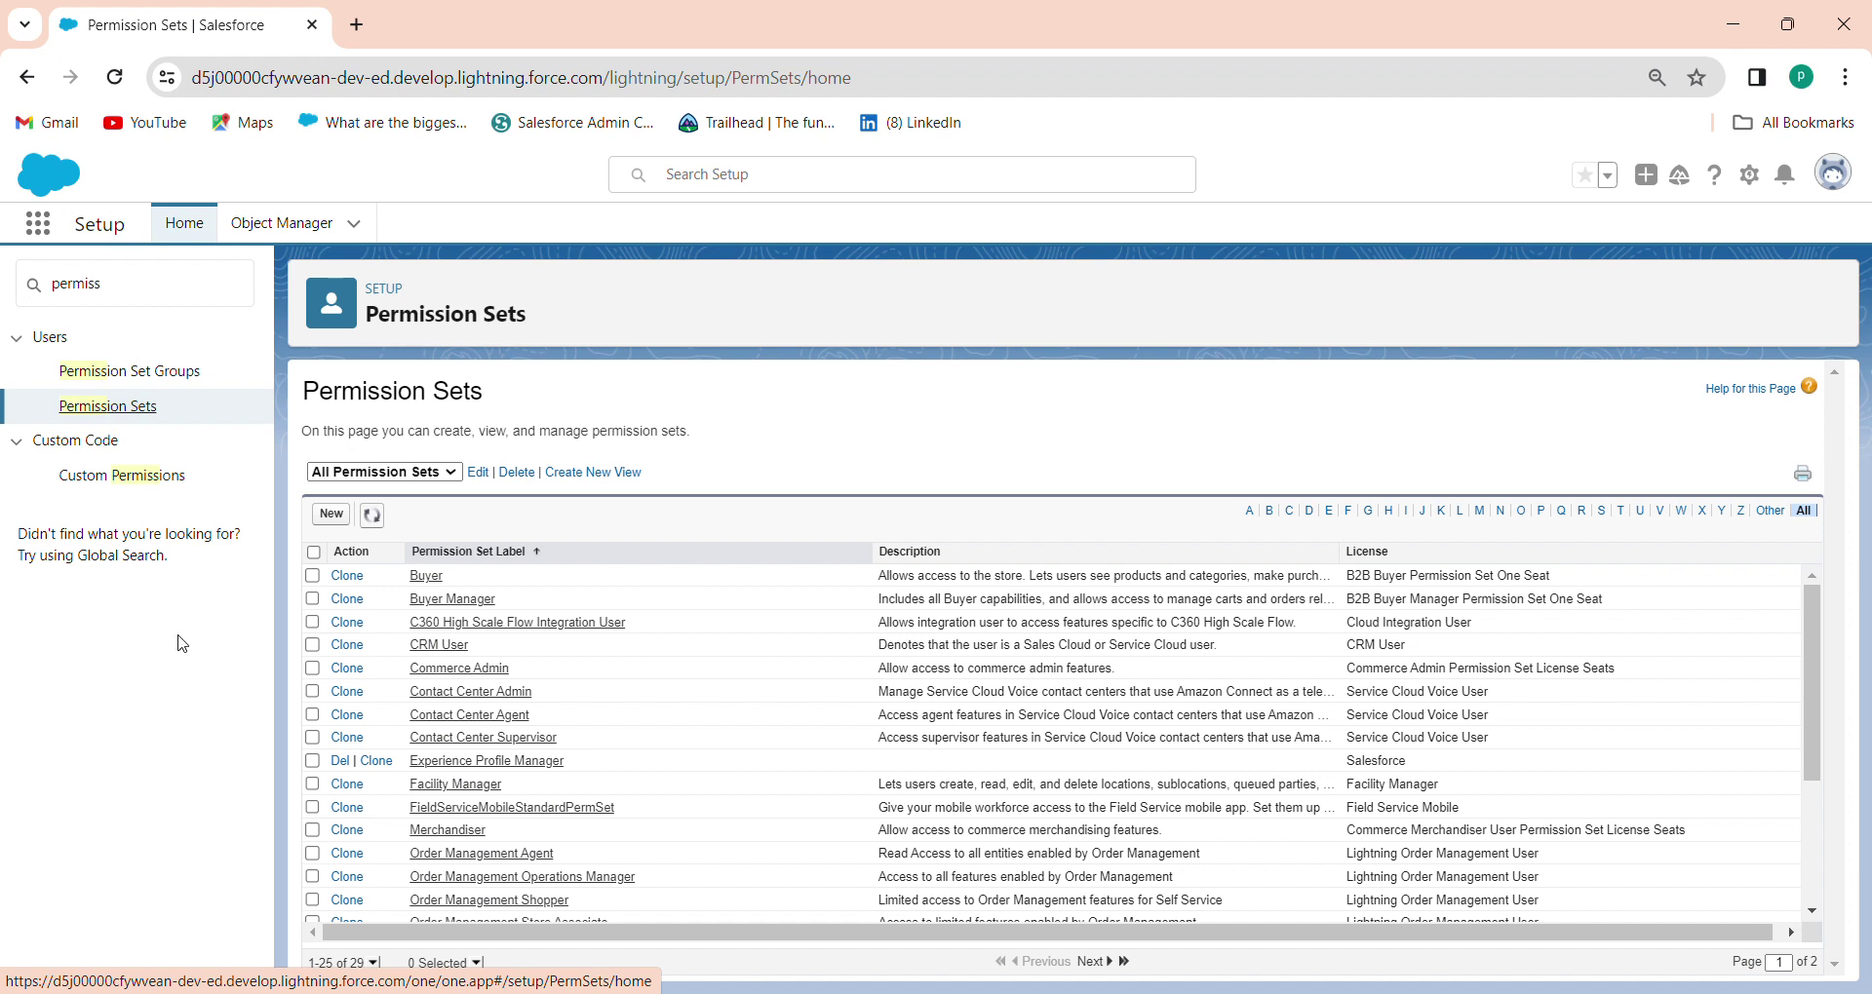
{"action": "left_click", "coordinate": [328, 509]}
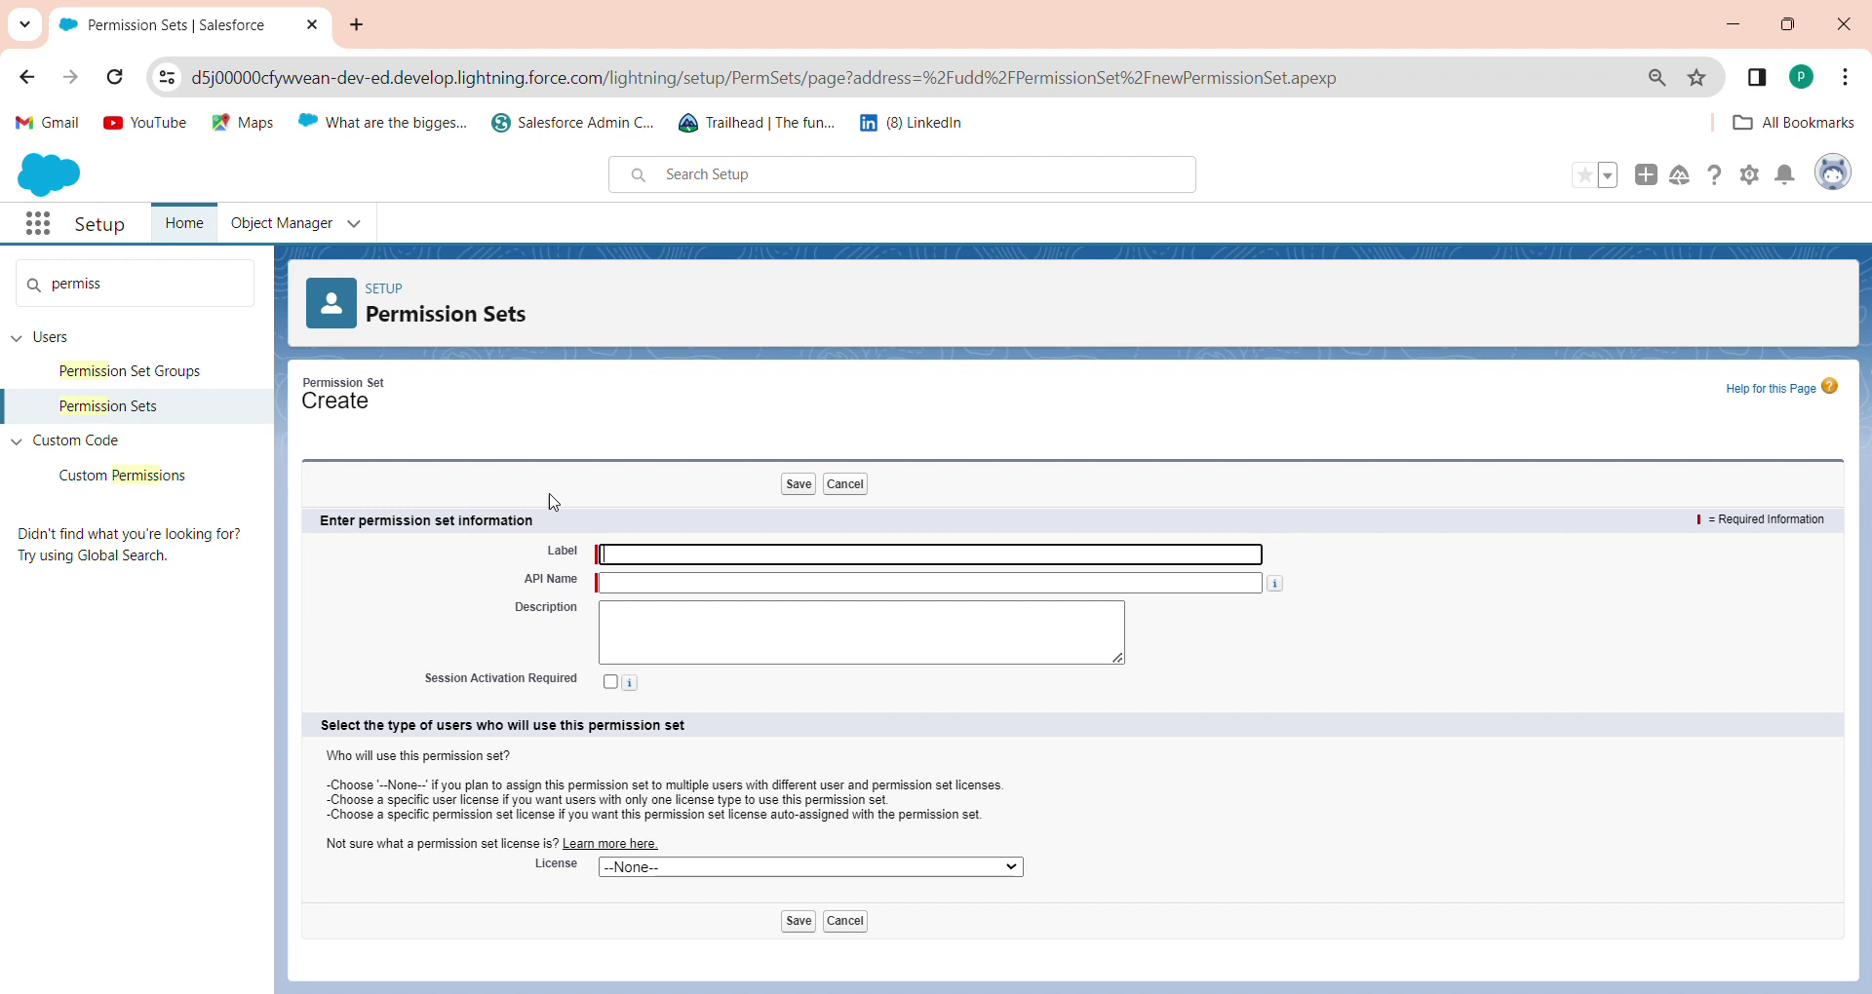
{"action": "type", "text": "Lightning"}
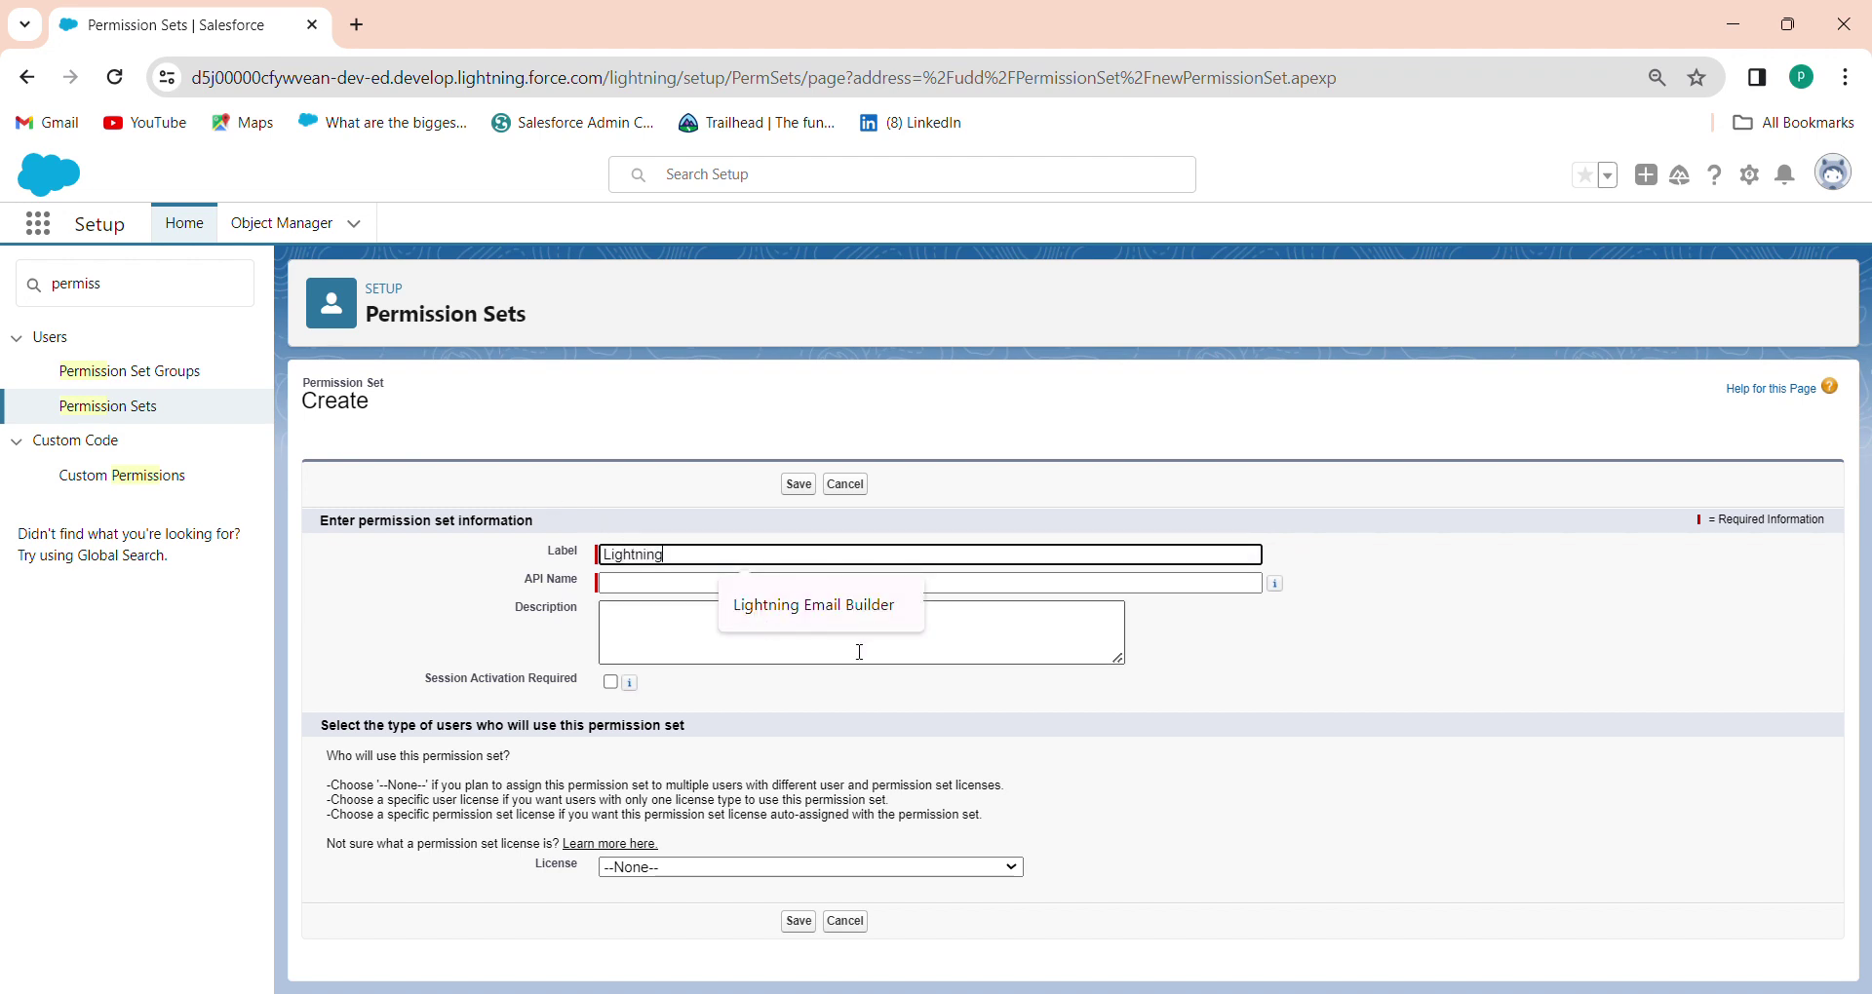
{"action": "left_click", "coordinate": [862, 605]}
{"action": "left_click", "coordinate": [847, 585]}
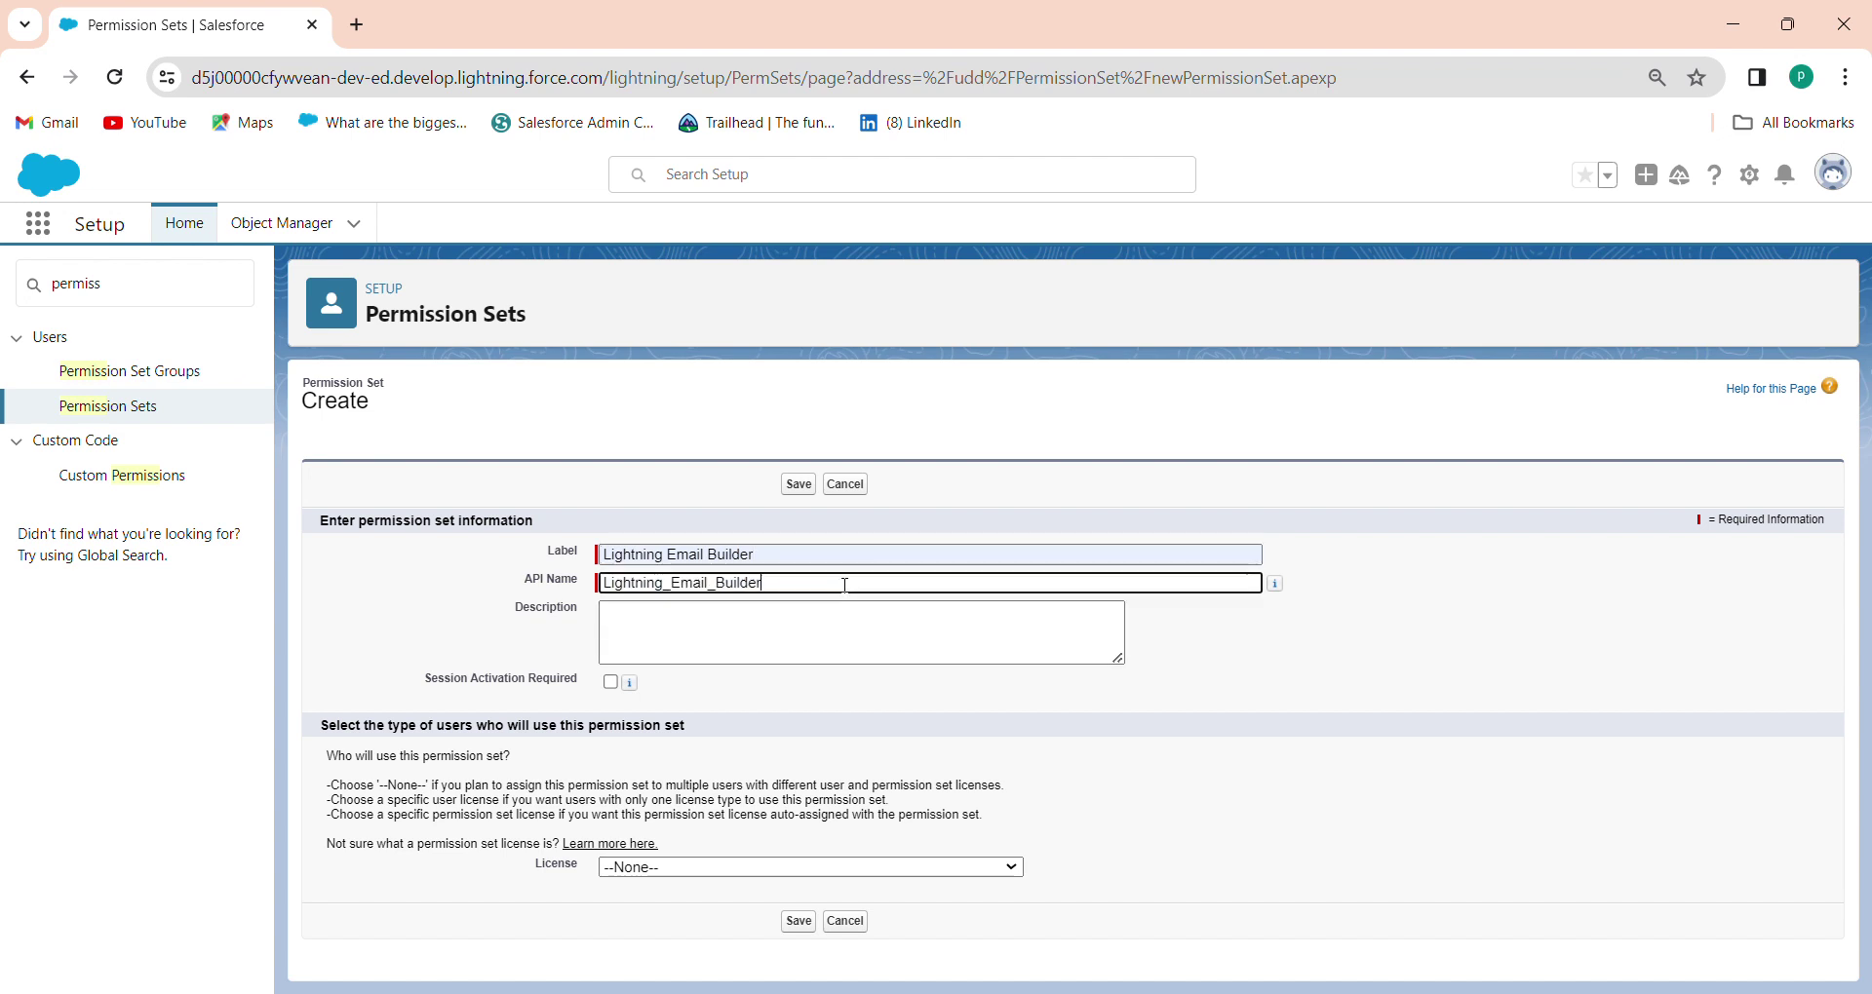
{"action": "left_click", "coordinate": [796, 922]}
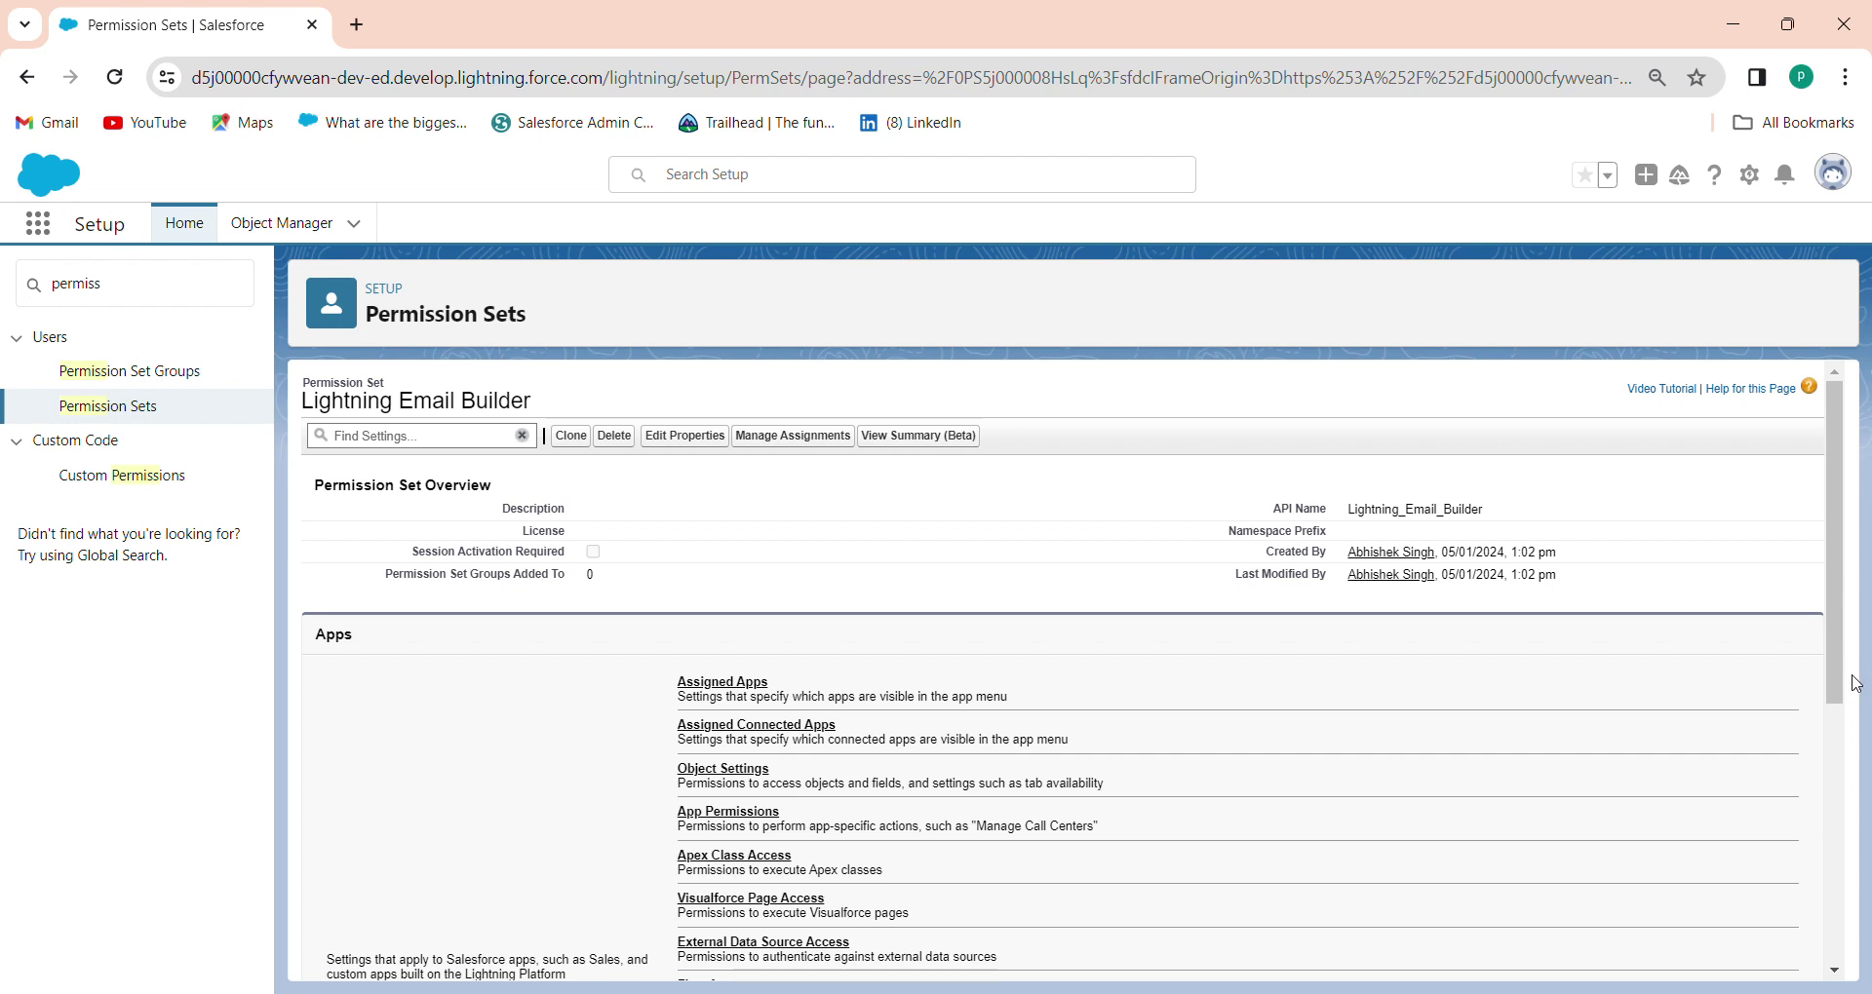
Enable the 'Access drag-and-drop content builder' system permission in this permission set and confirm saving
{"action": "left_click_drag", "start_coordinate": [1845, 685], "coordinate": [1823, 965]}
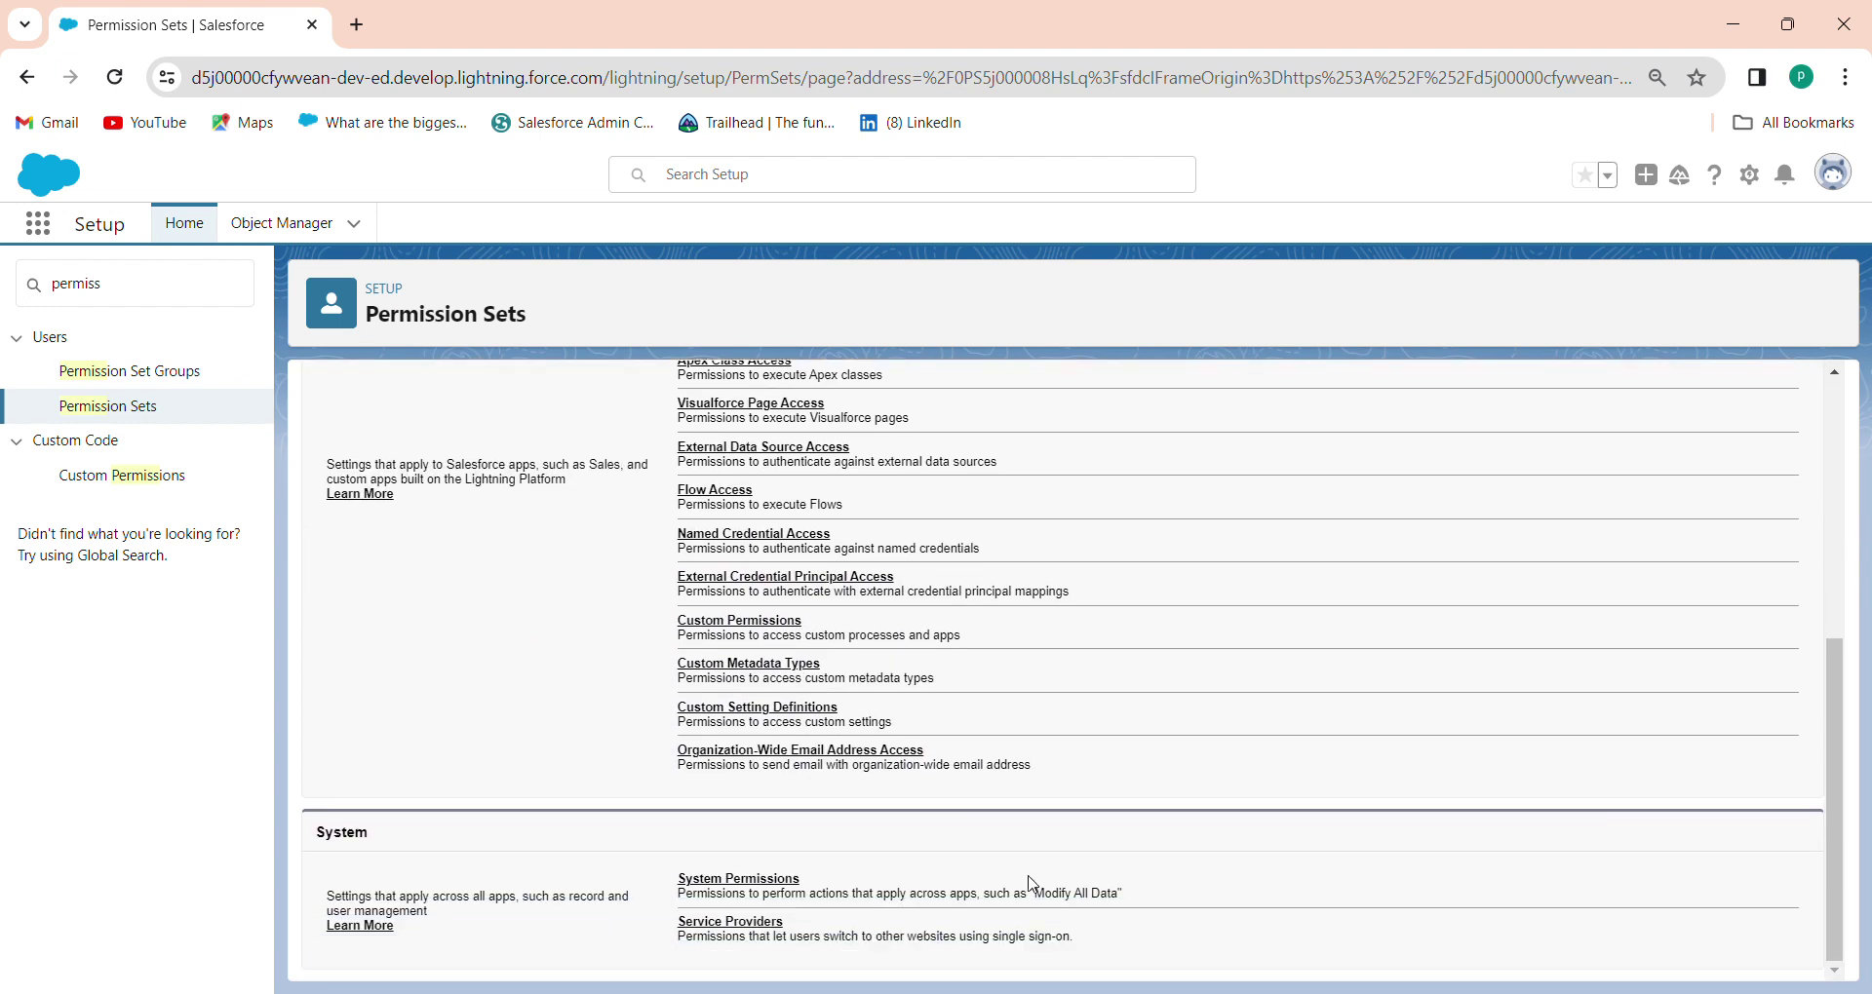
{"action": "left_click", "coordinate": [773, 884]}
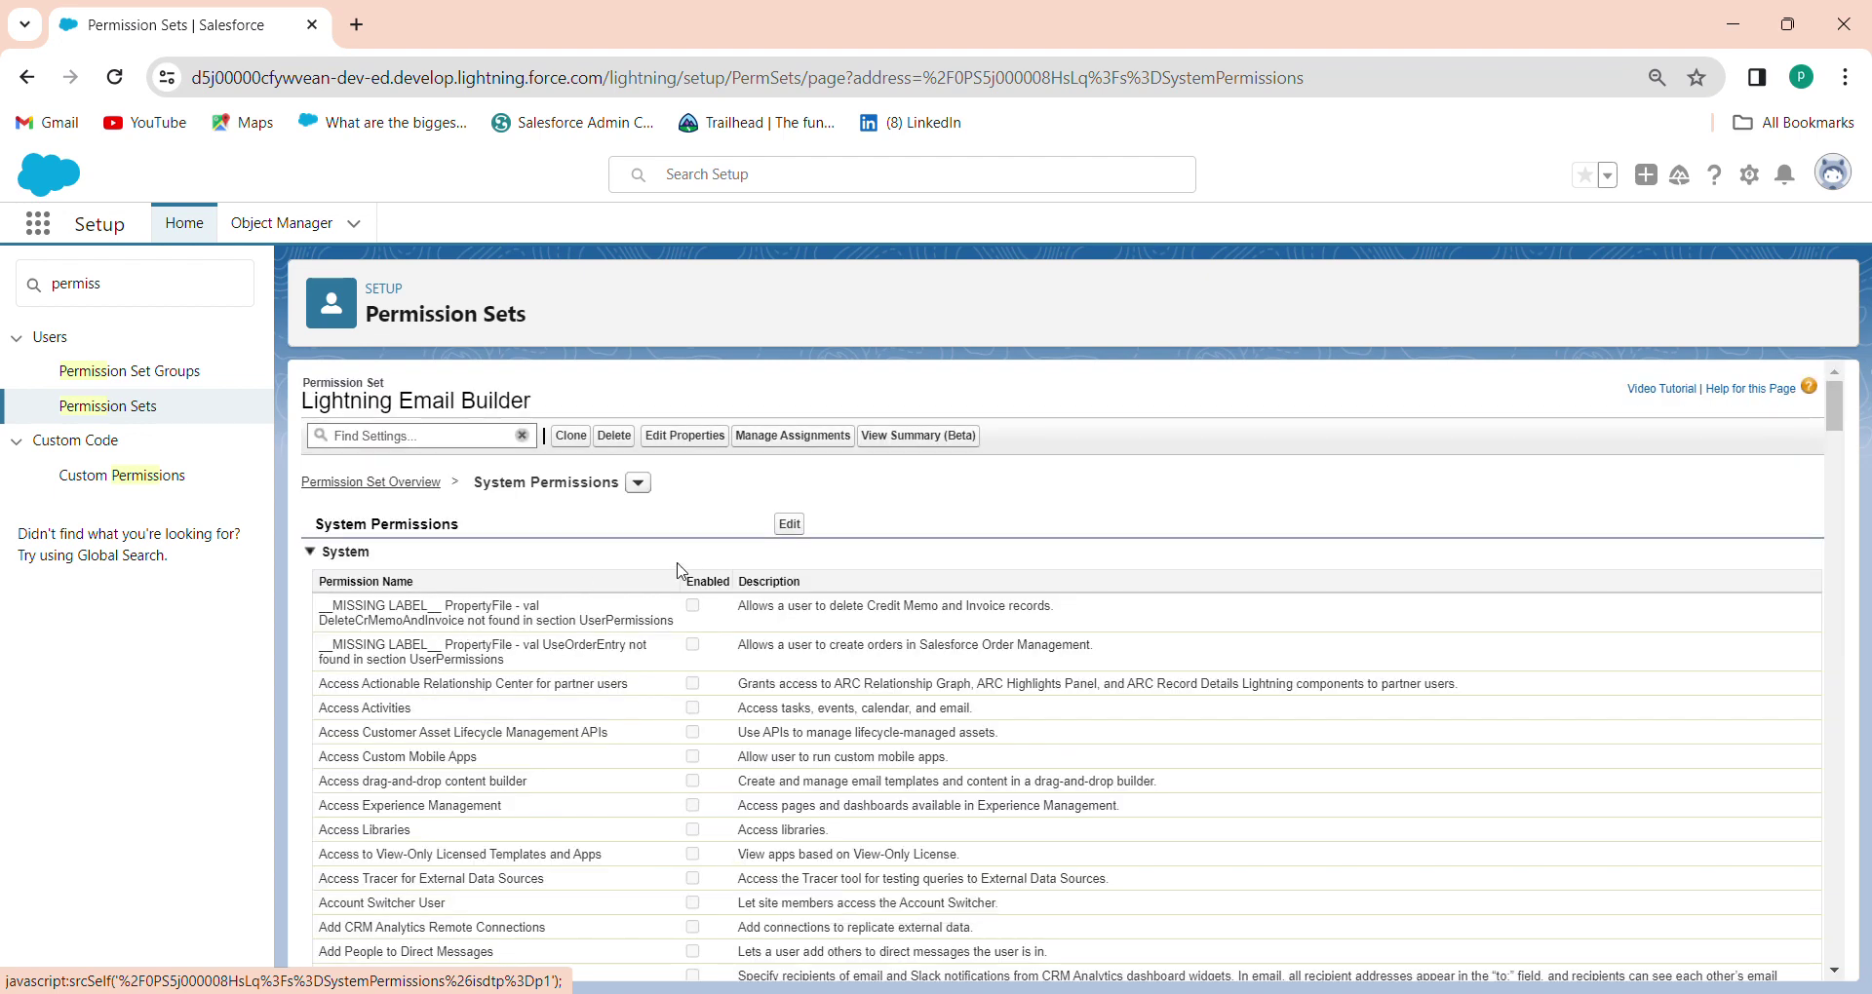
{"action": "left_click", "coordinate": [792, 526]}
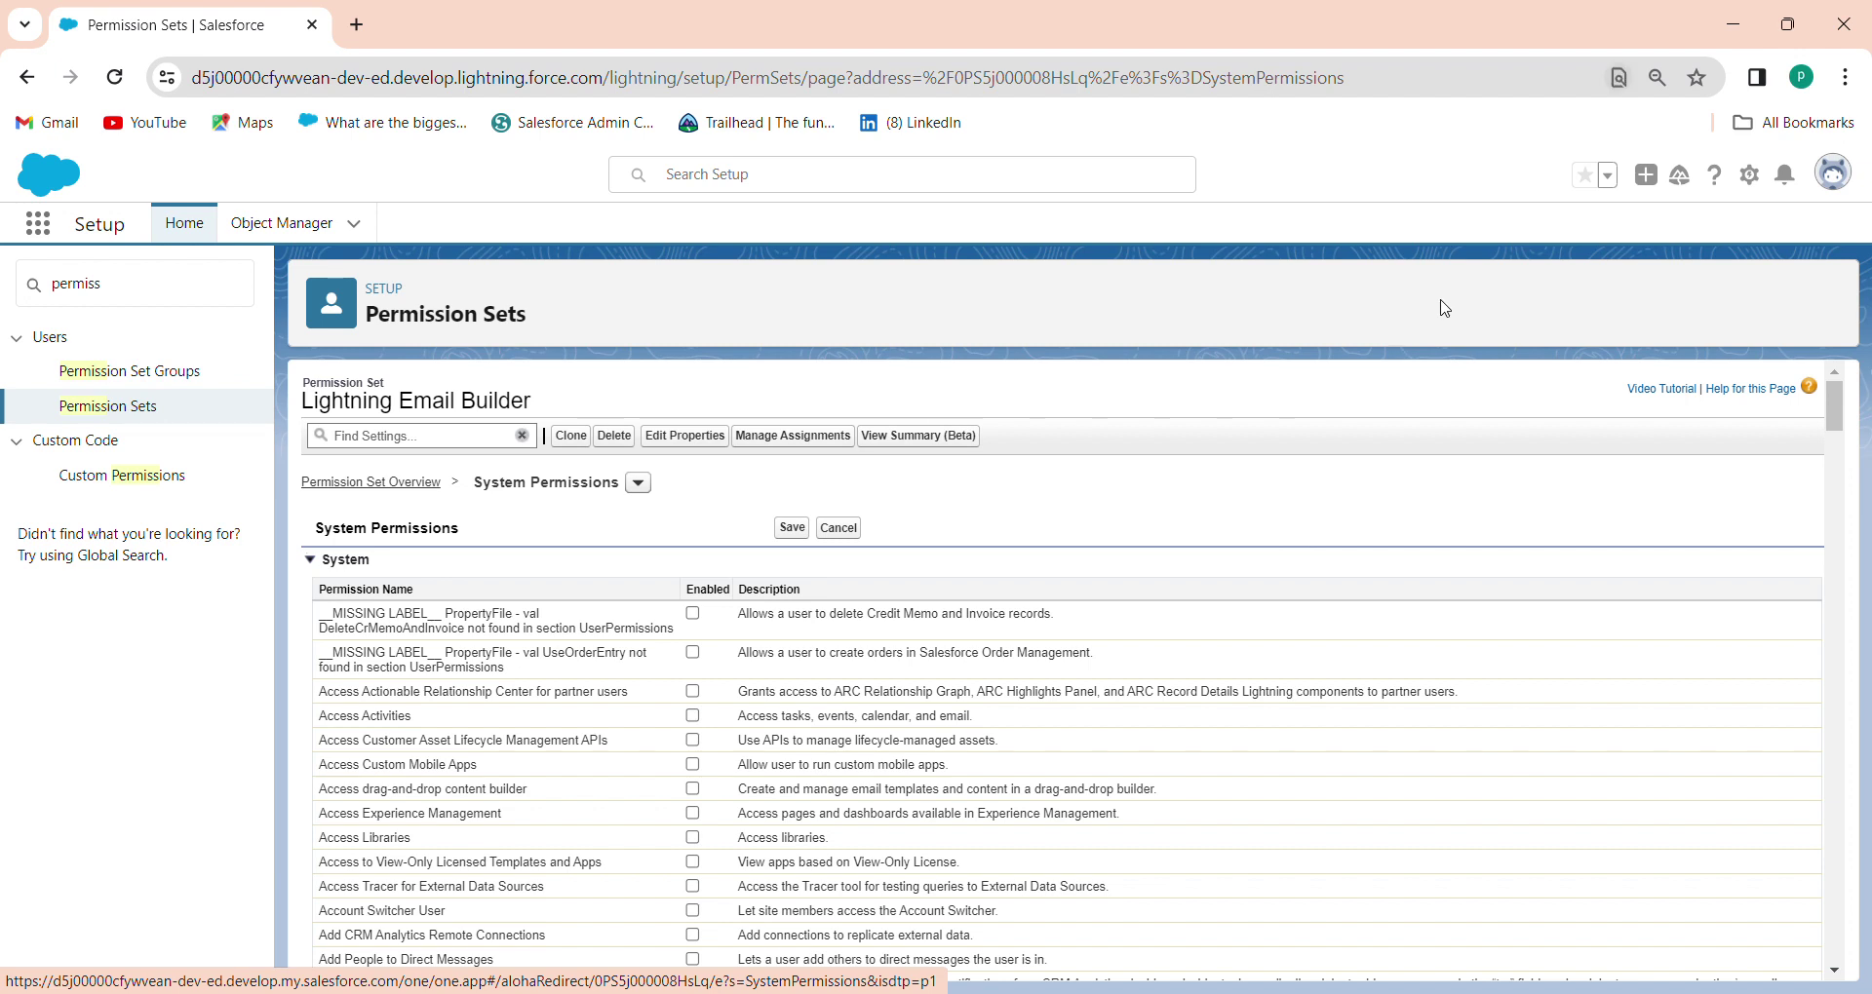
{"action": "key", "text": "ctrl+f"}
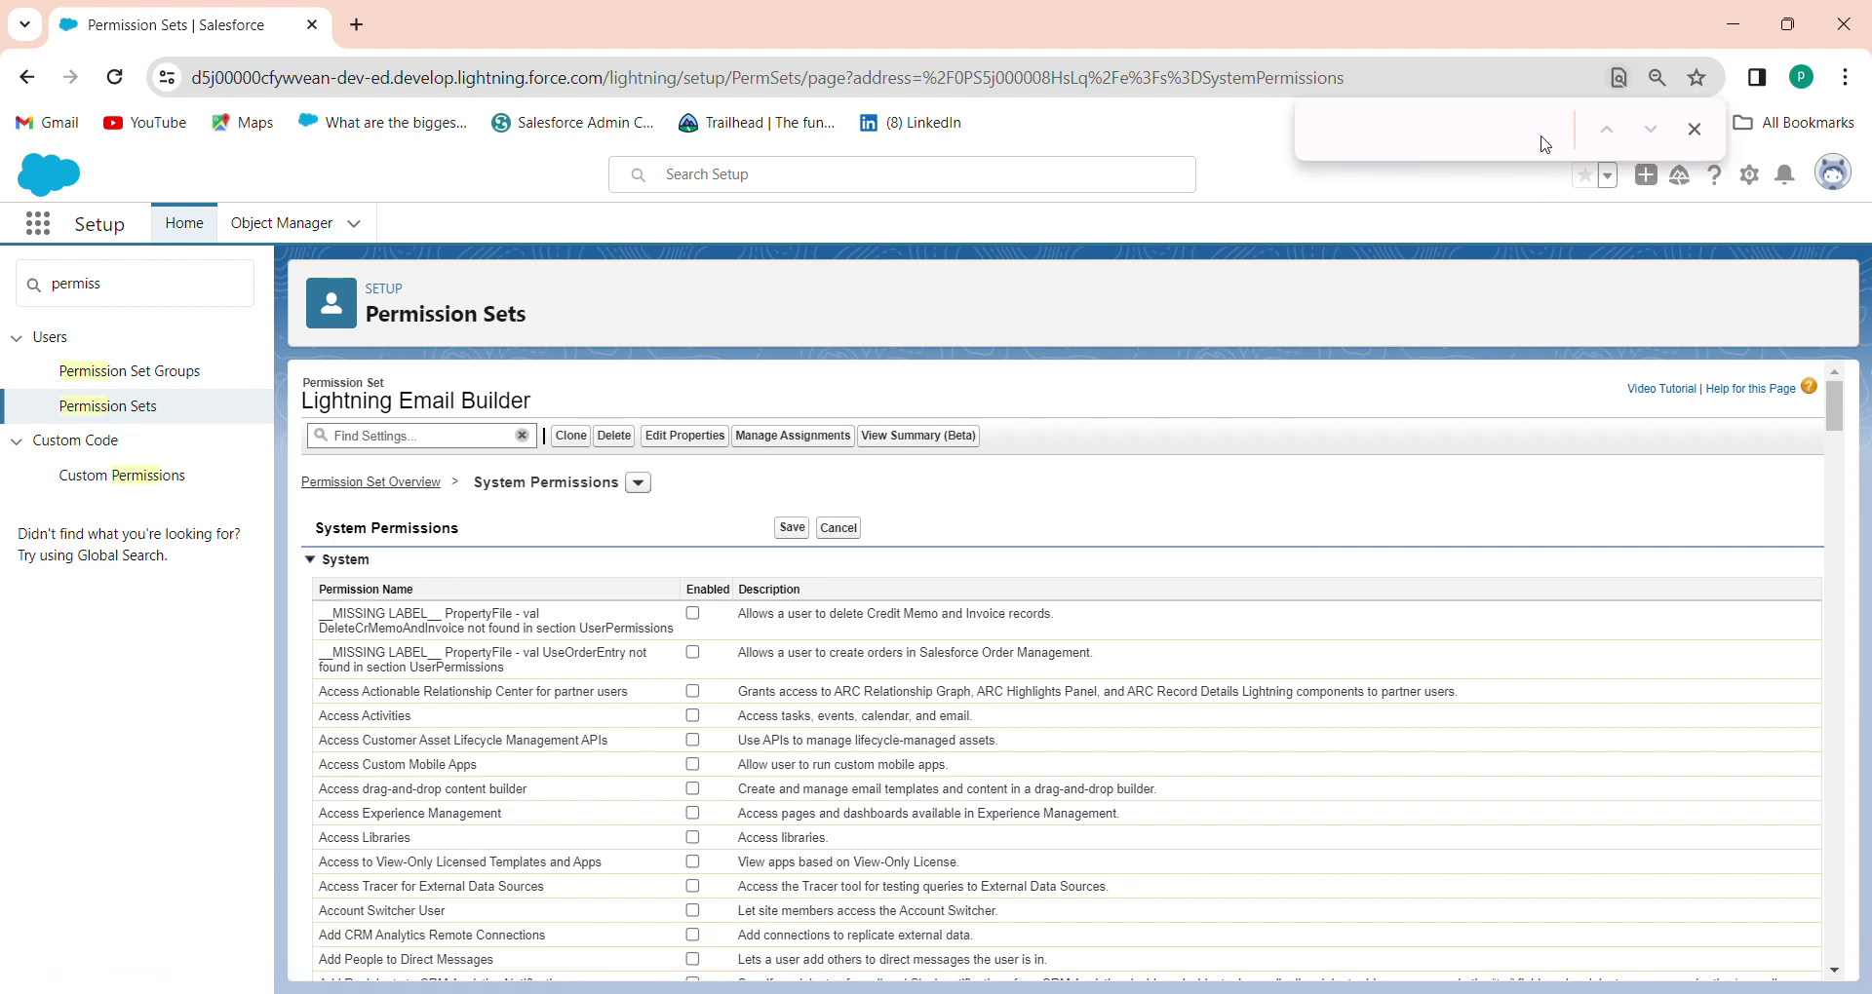
{"action": "type", "text": "Access"}
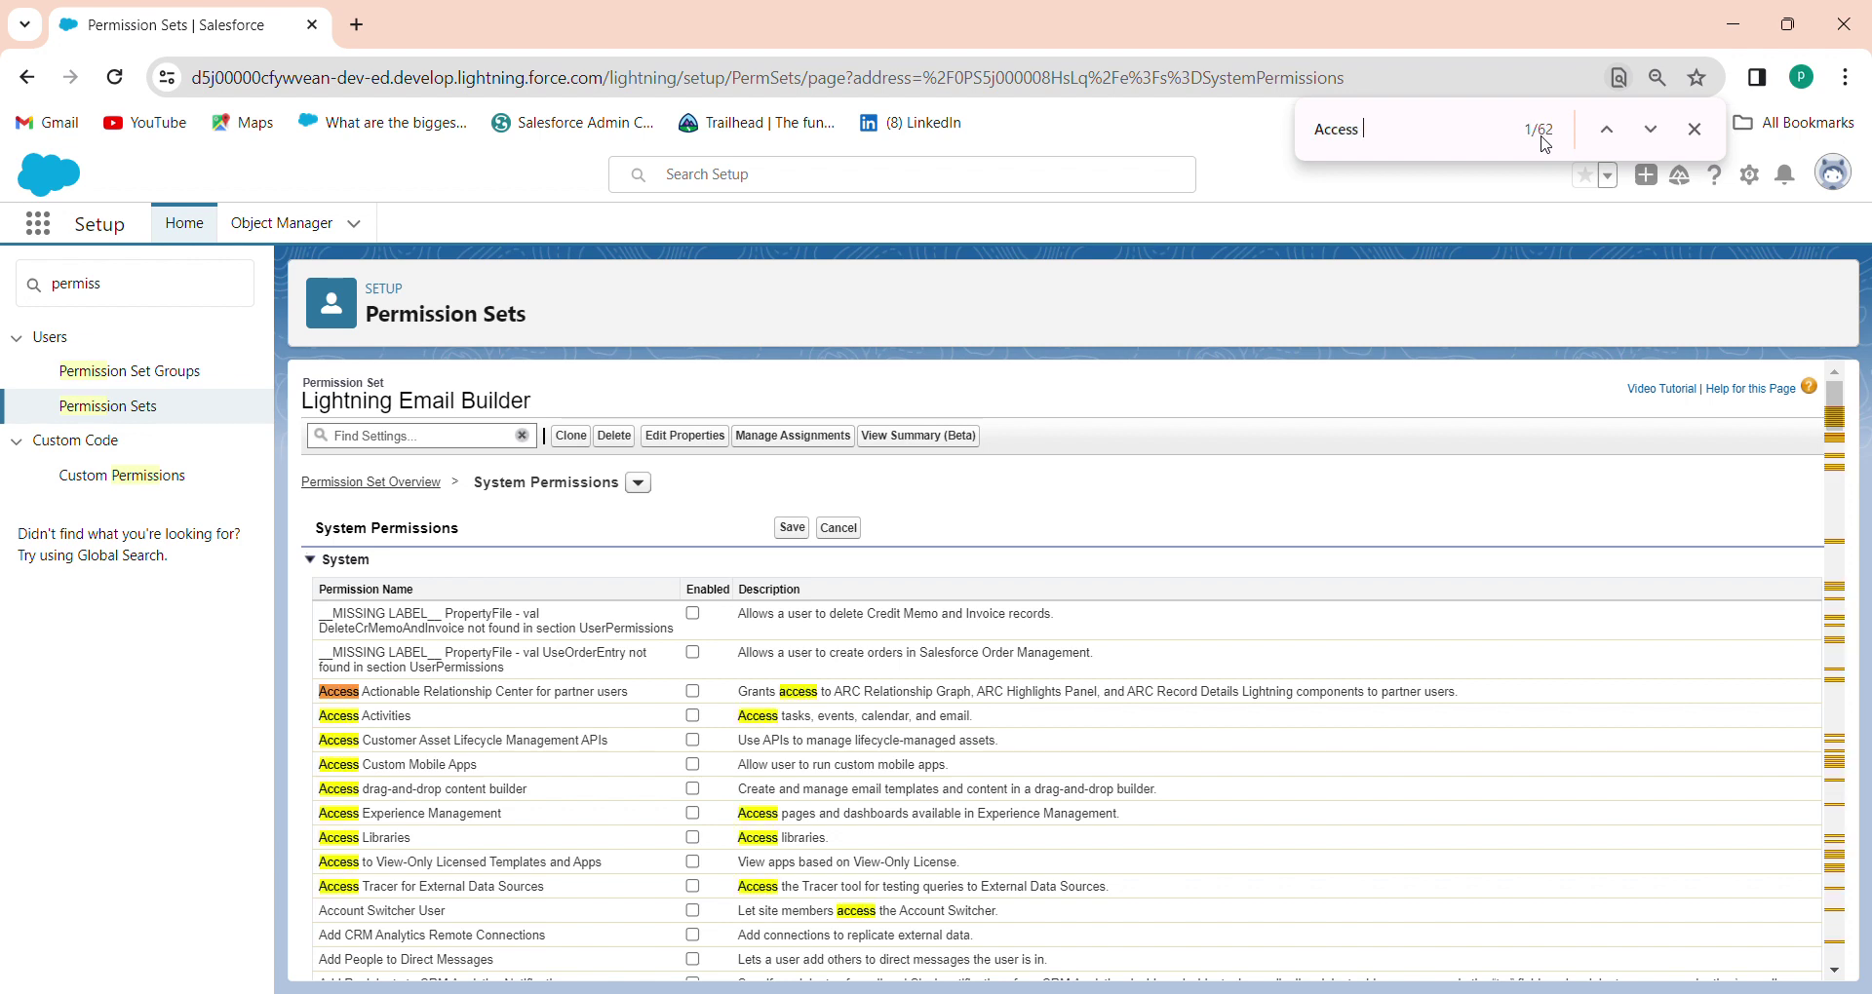
{"action": "type", "text": " drag"}
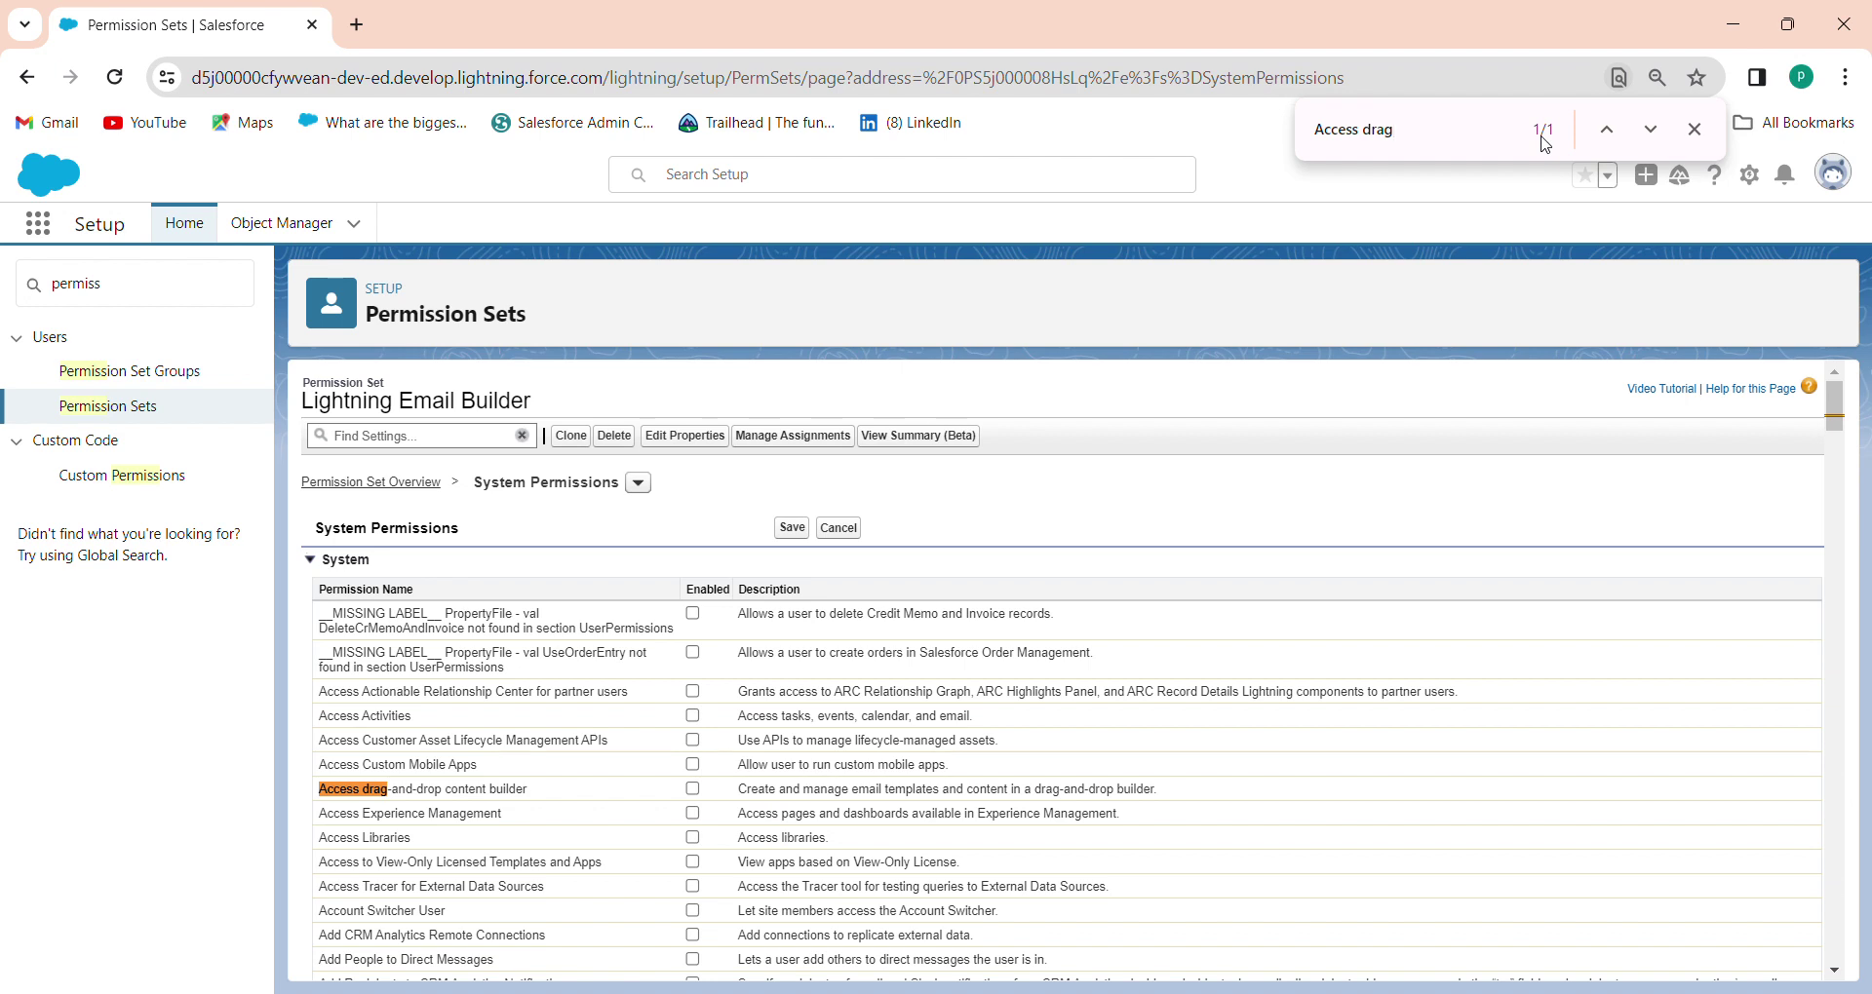
{"action": "left_click", "coordinate": [692, 789]}
{"action": "left_click", "coordinate": [794, 530]}
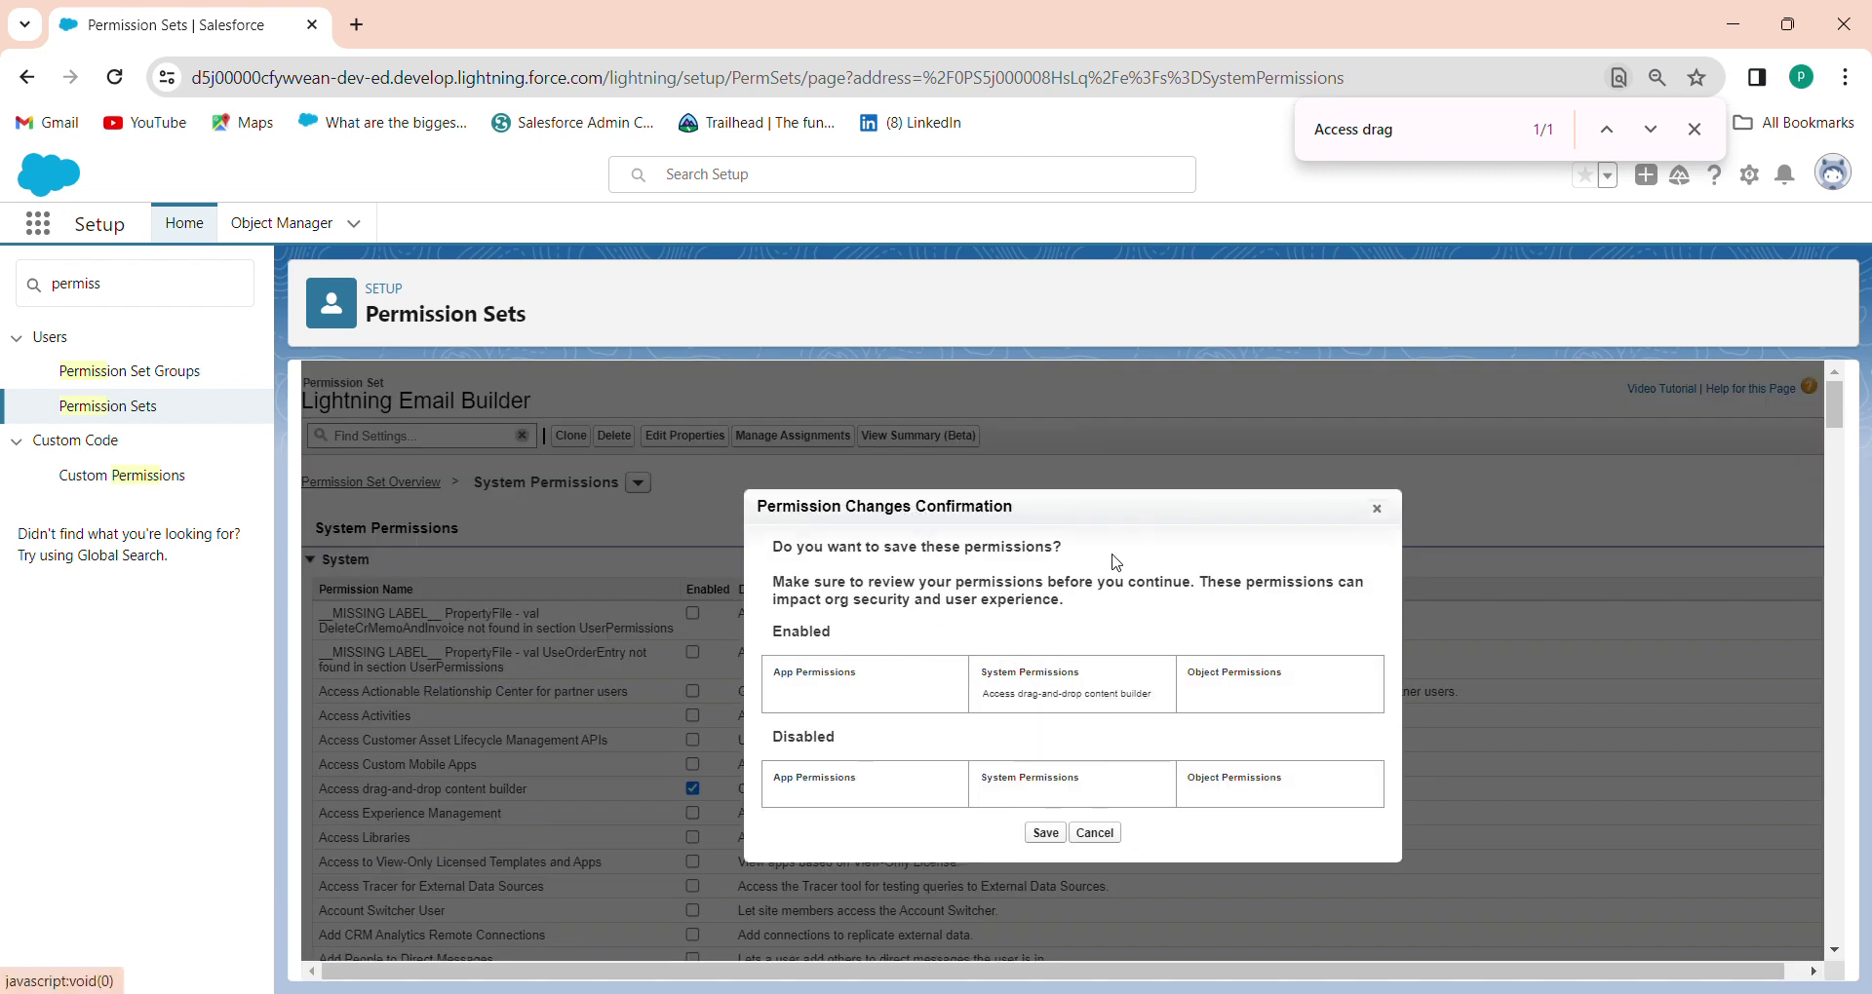
{"action": "left_click", "coordinate": [1044, 836]}
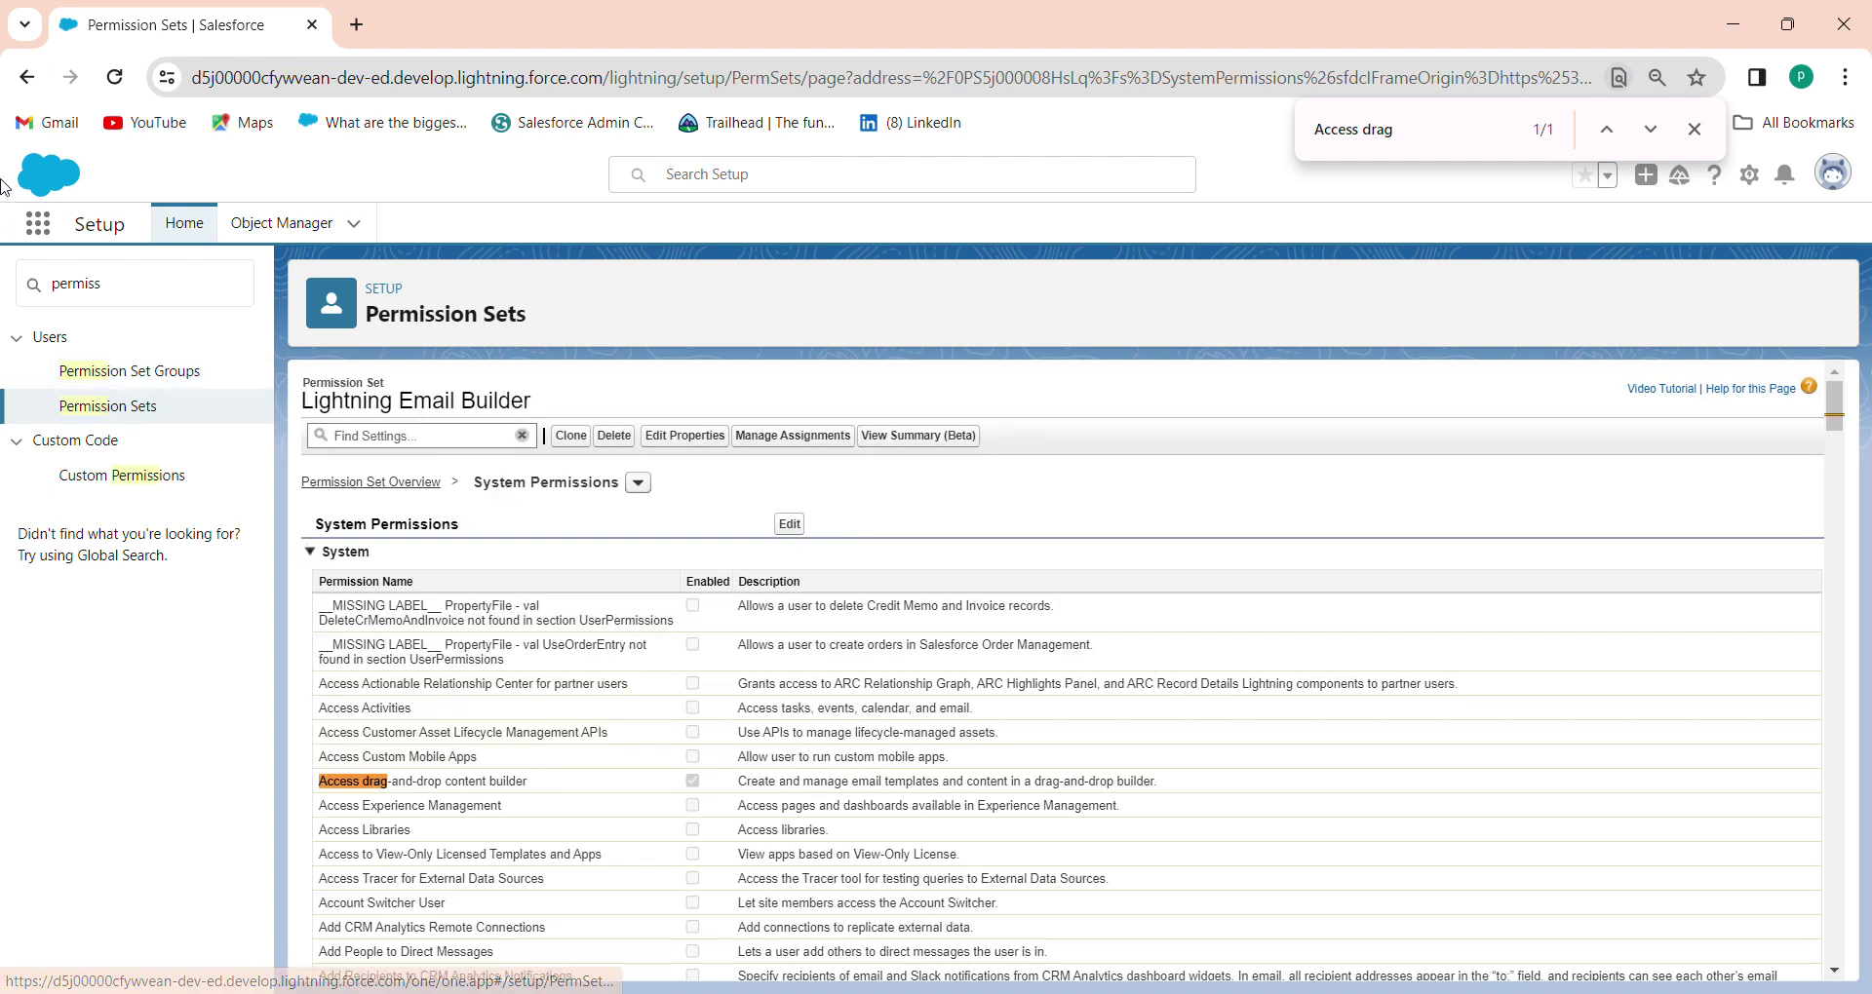
Open Email Templates from the App Launcher and delete the dgh template
{"action": "left_click", "coordinate": [38, 223]}
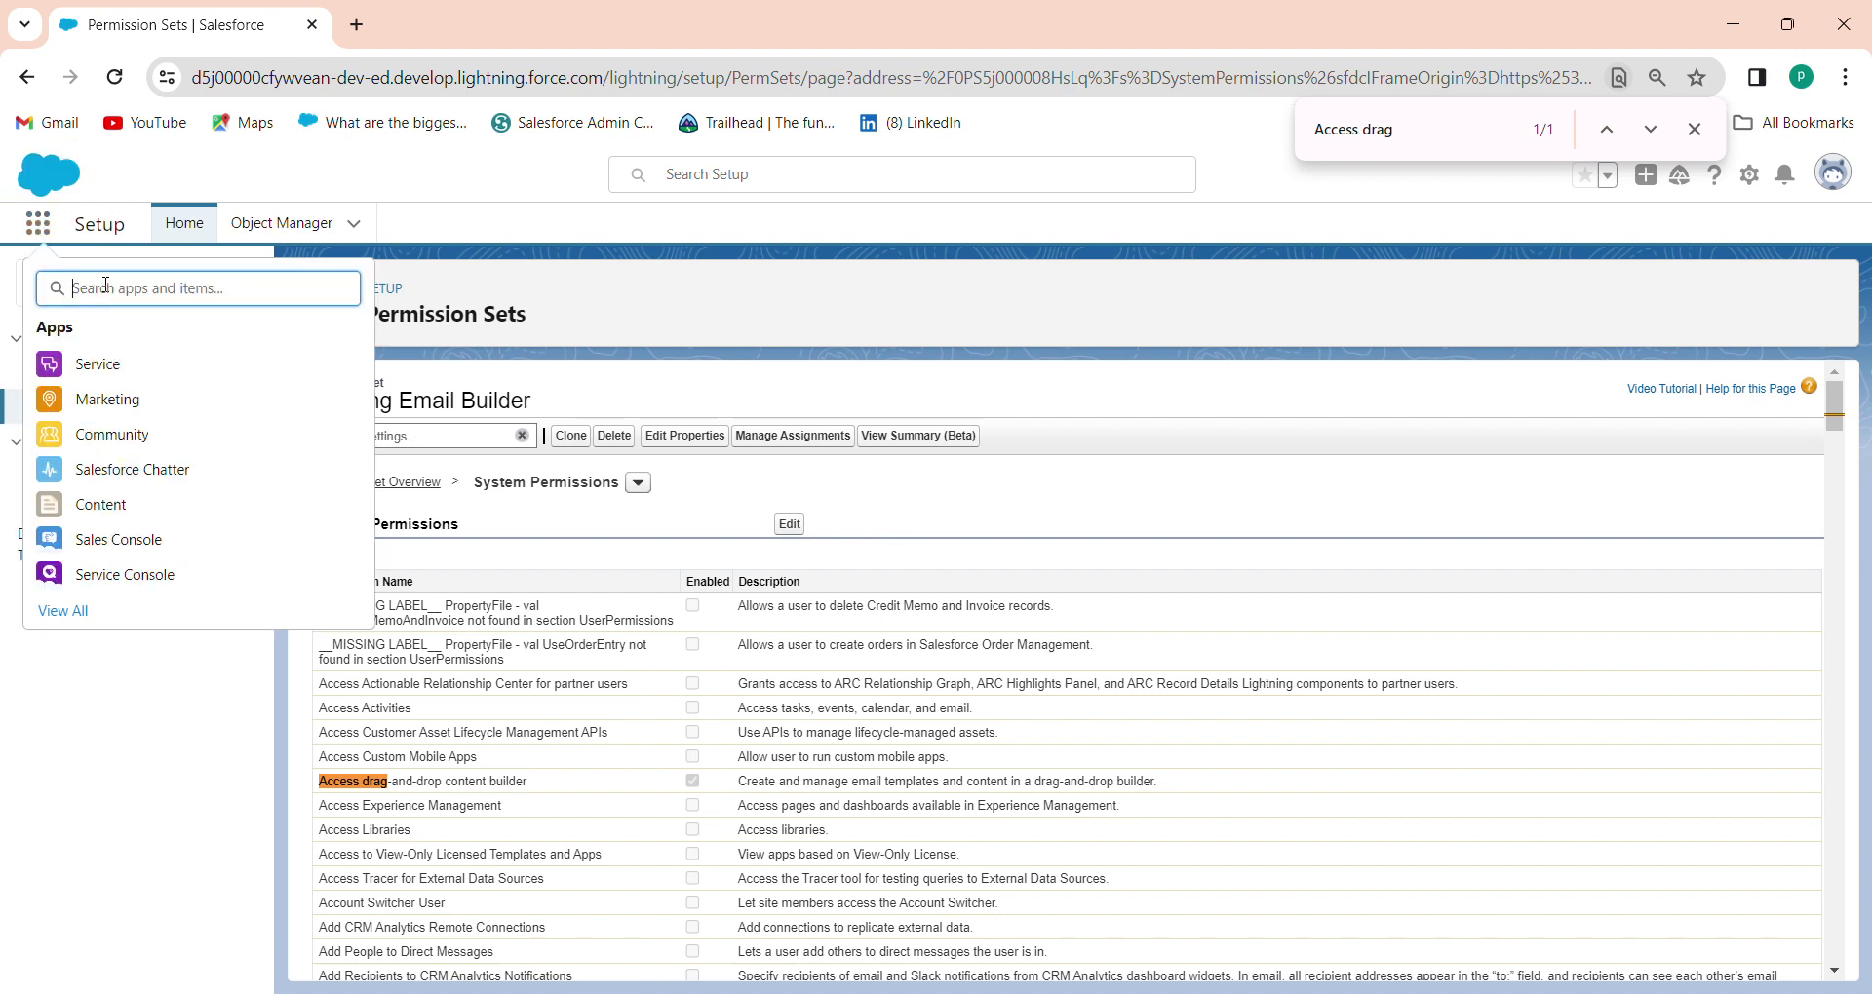
{"action": "type", "text": "email"}
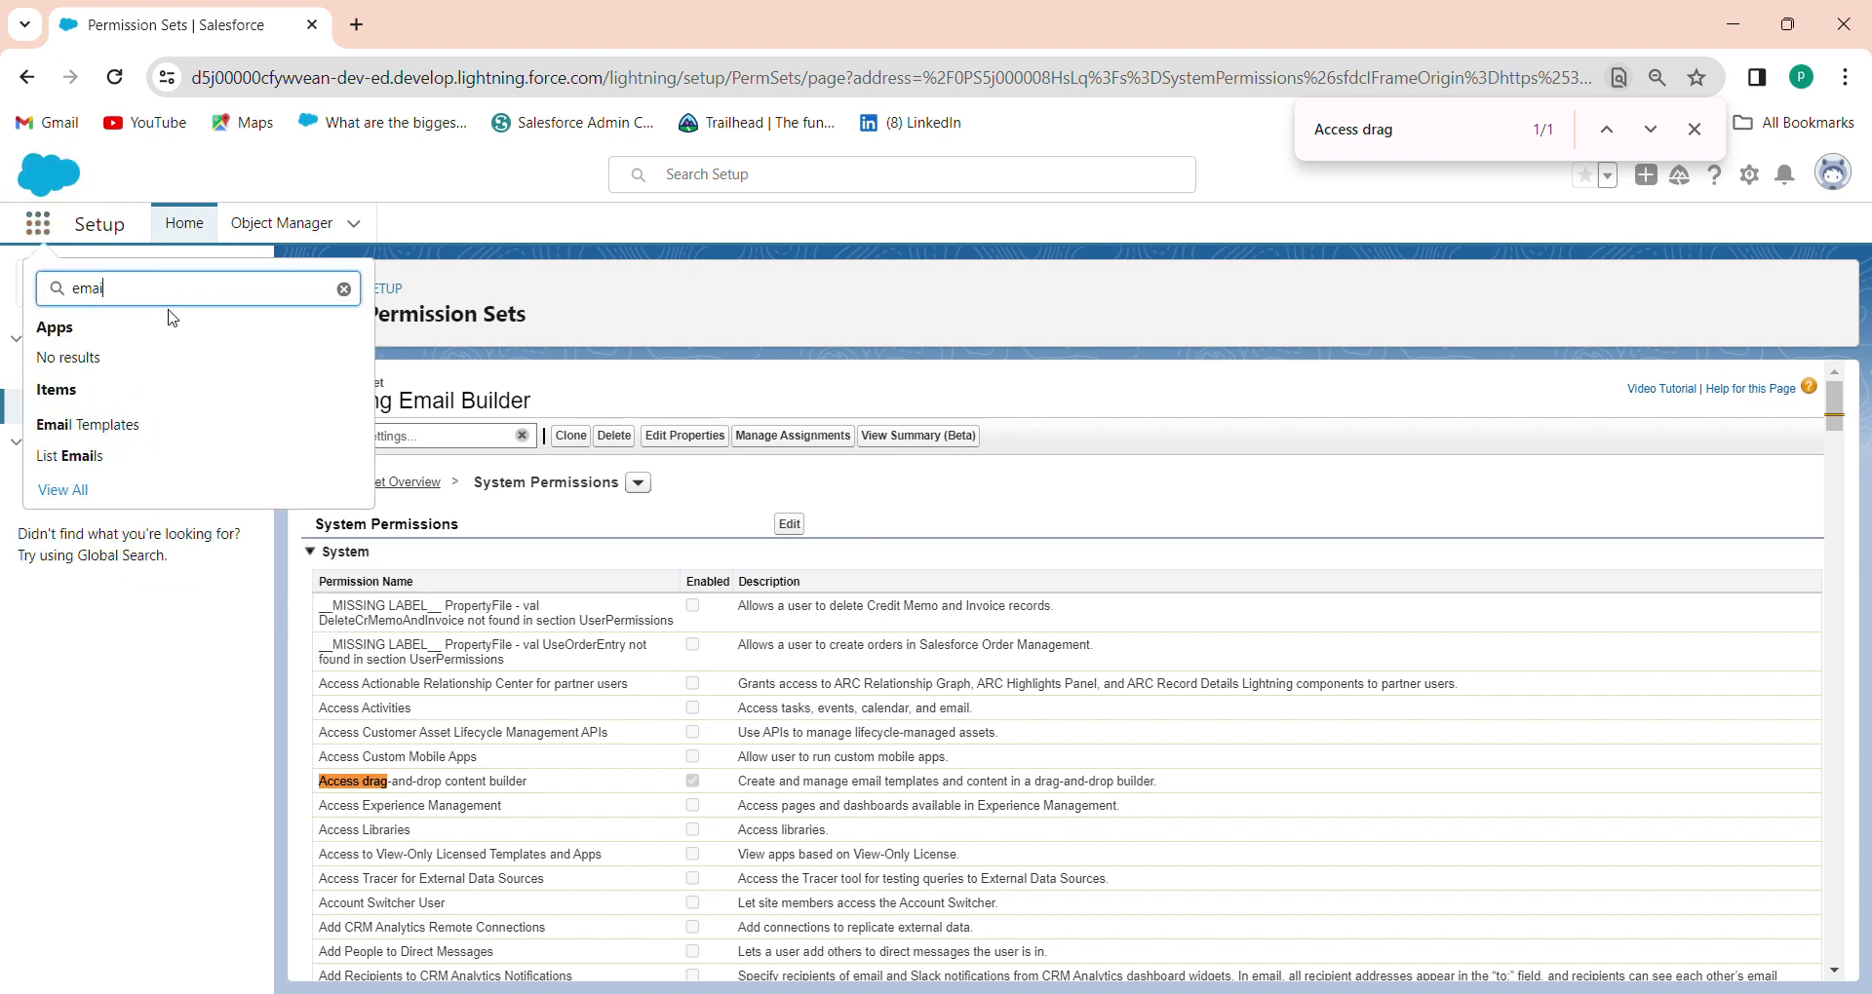
{"action": "left_click", "coordinate": [74, 426]}
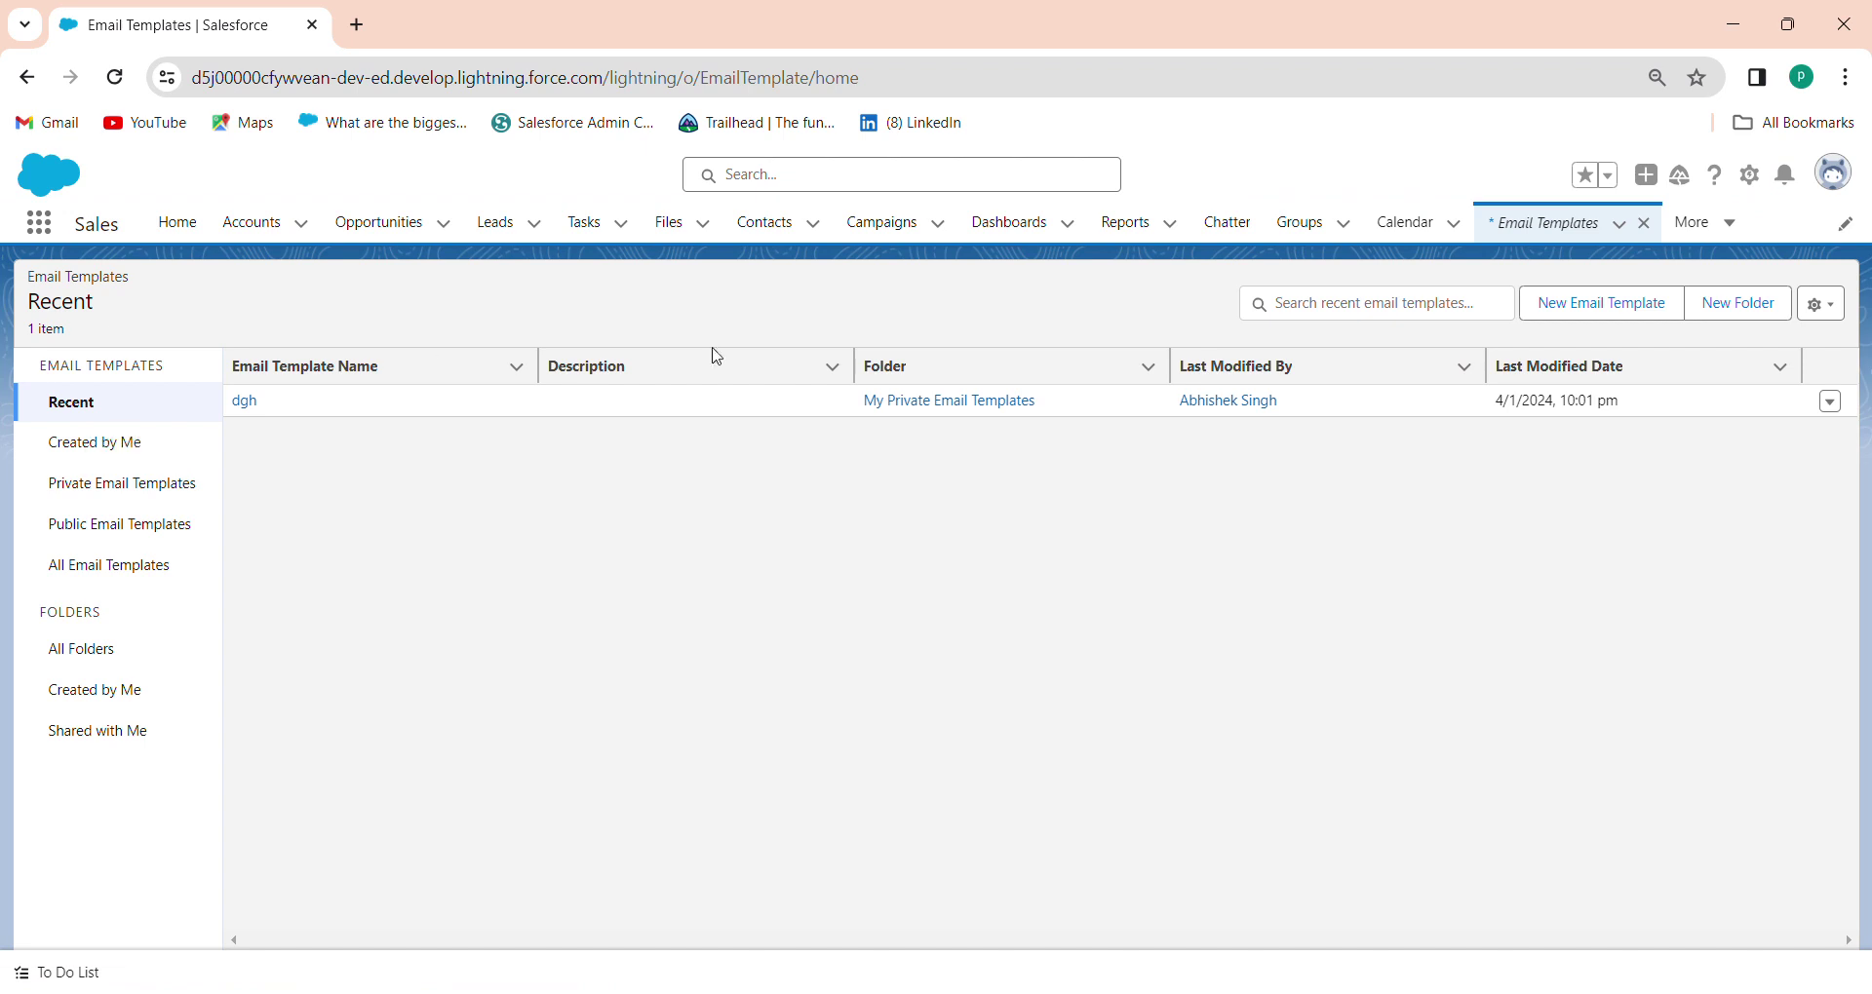
{"action": "left_click", "coordinate": [1833, 410]}
{"action": "left_click", "coordinate": [1829, 404]}
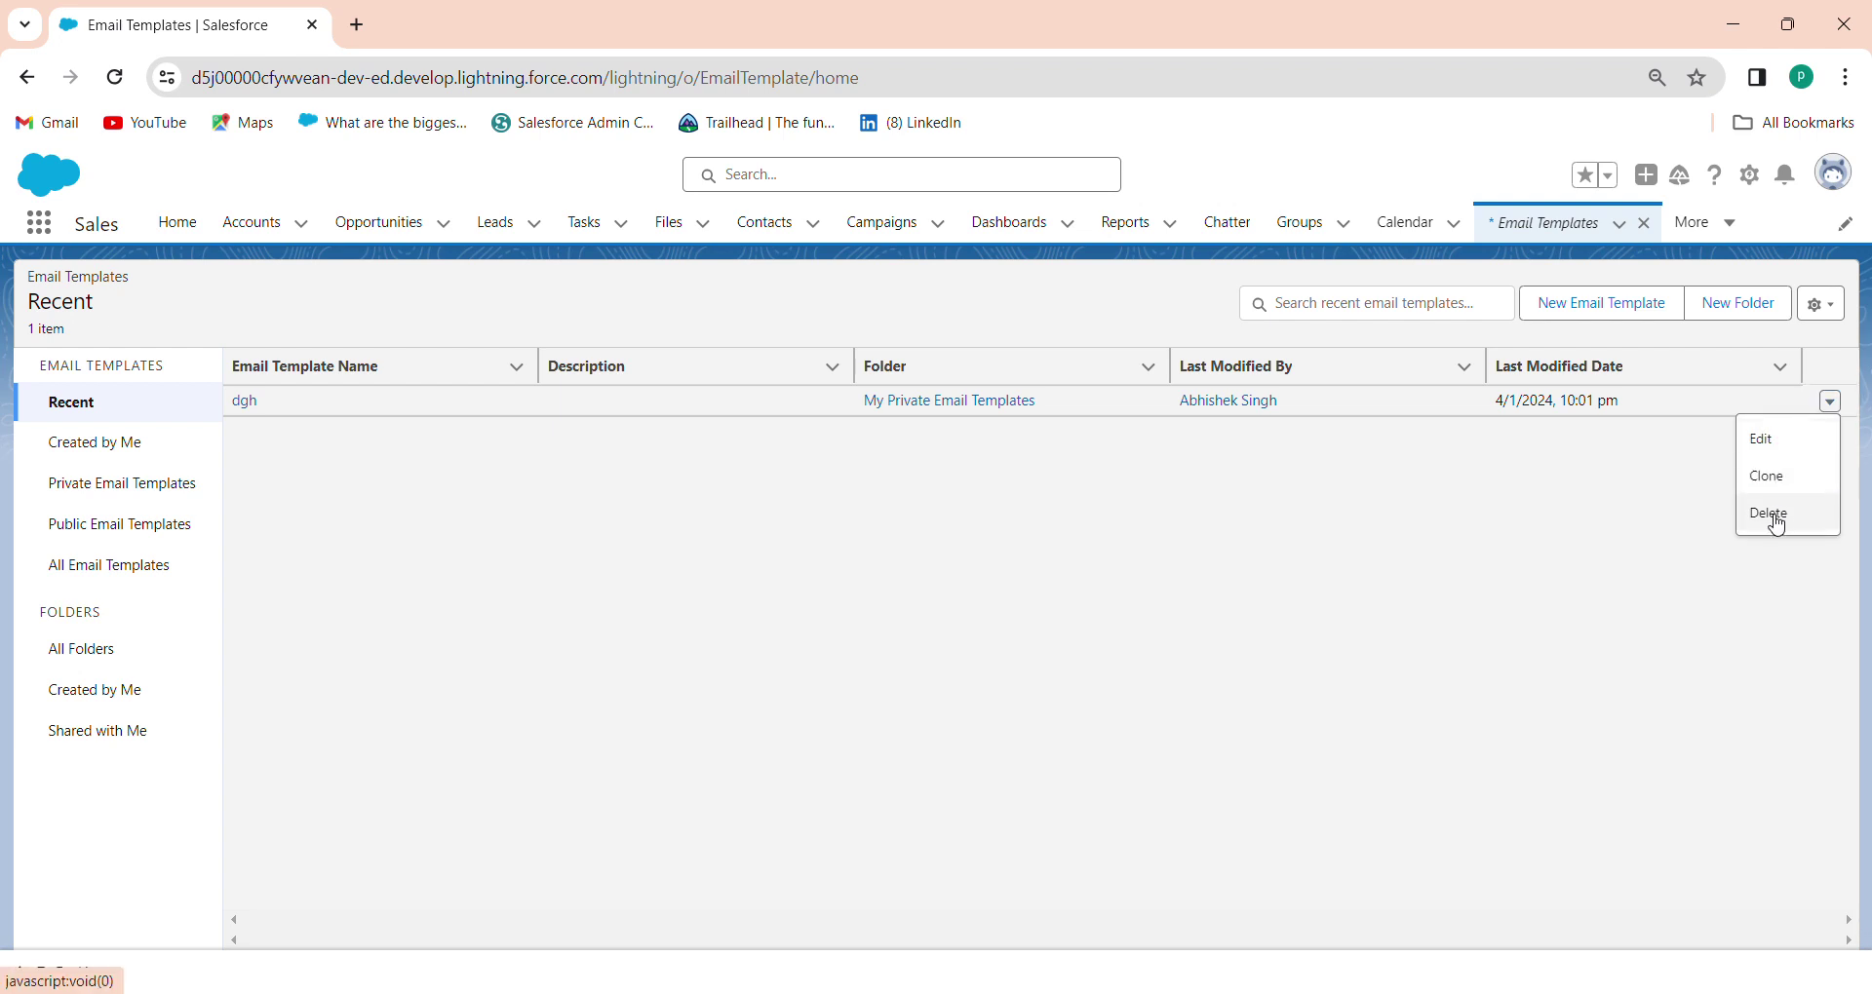
{"action": "left_click", "coordinate": [1772, 514]}
{"action": "left_click", "coordinate": [1248, 628]}
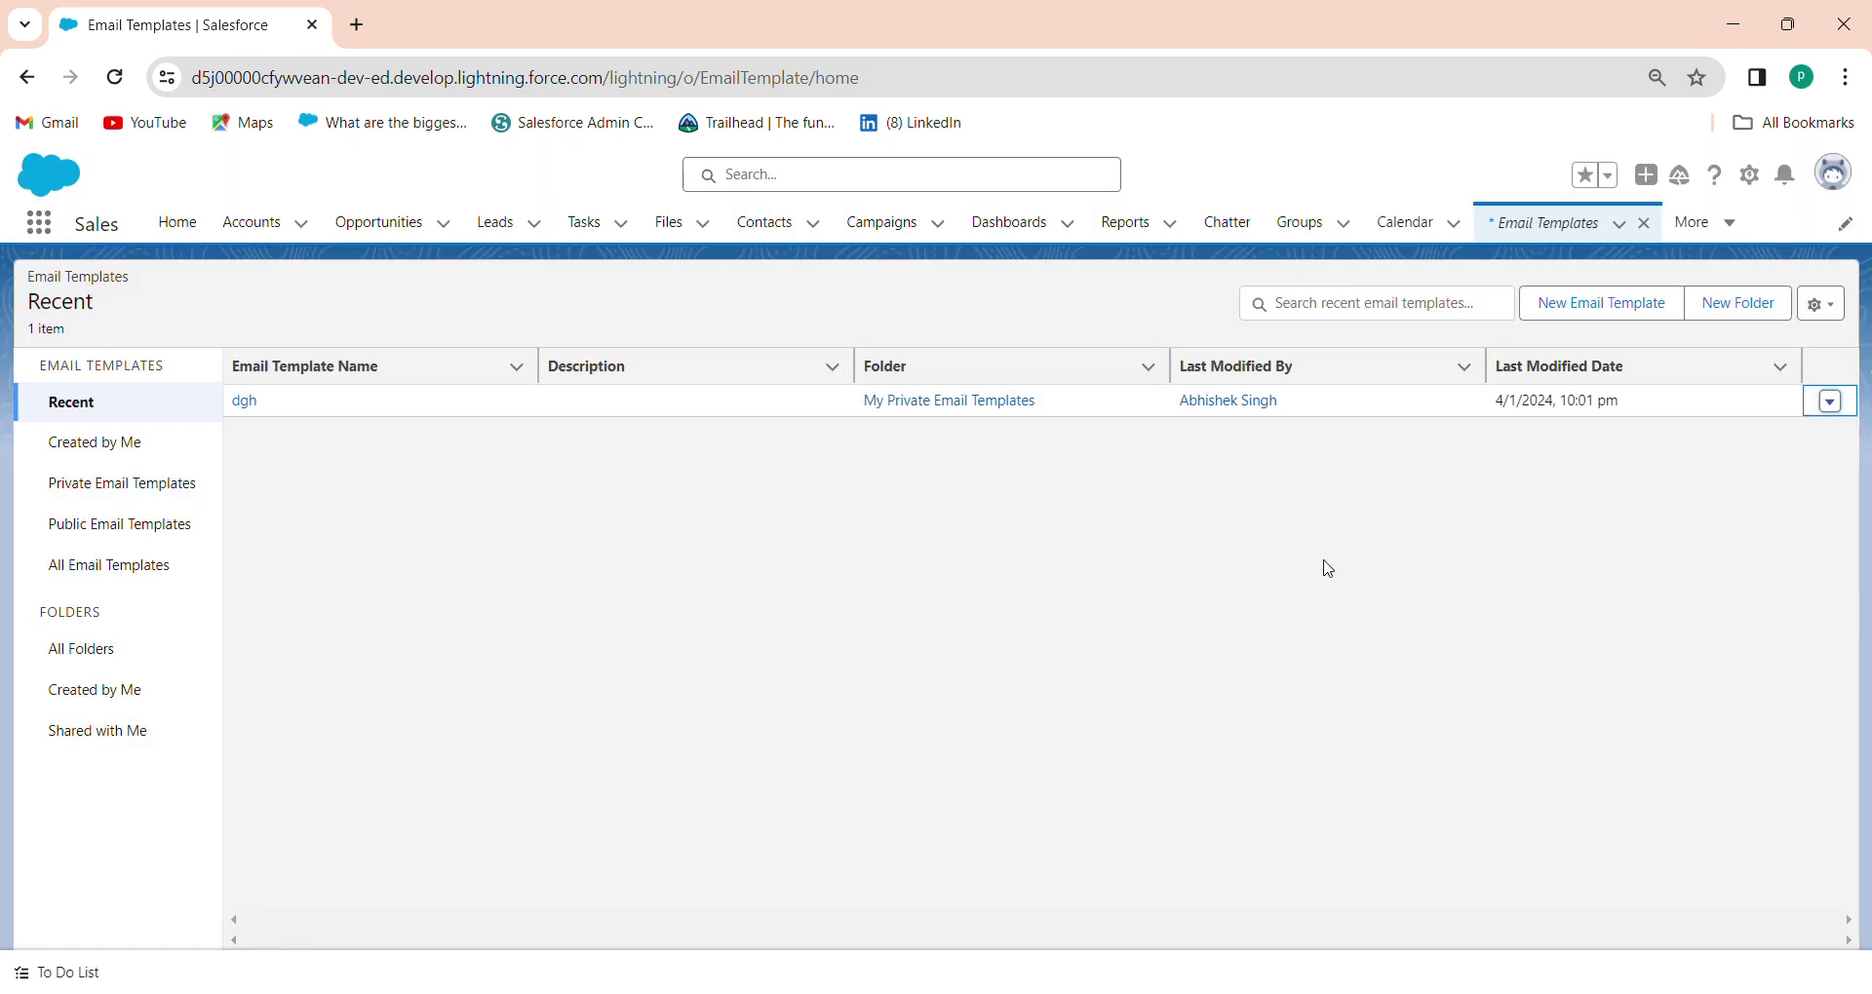
Start a new email template named 'Salesforce (Trailhead Titans' in the Public Email Templates folder
{"action": "left_click", "coordinate": [1593, 304]}
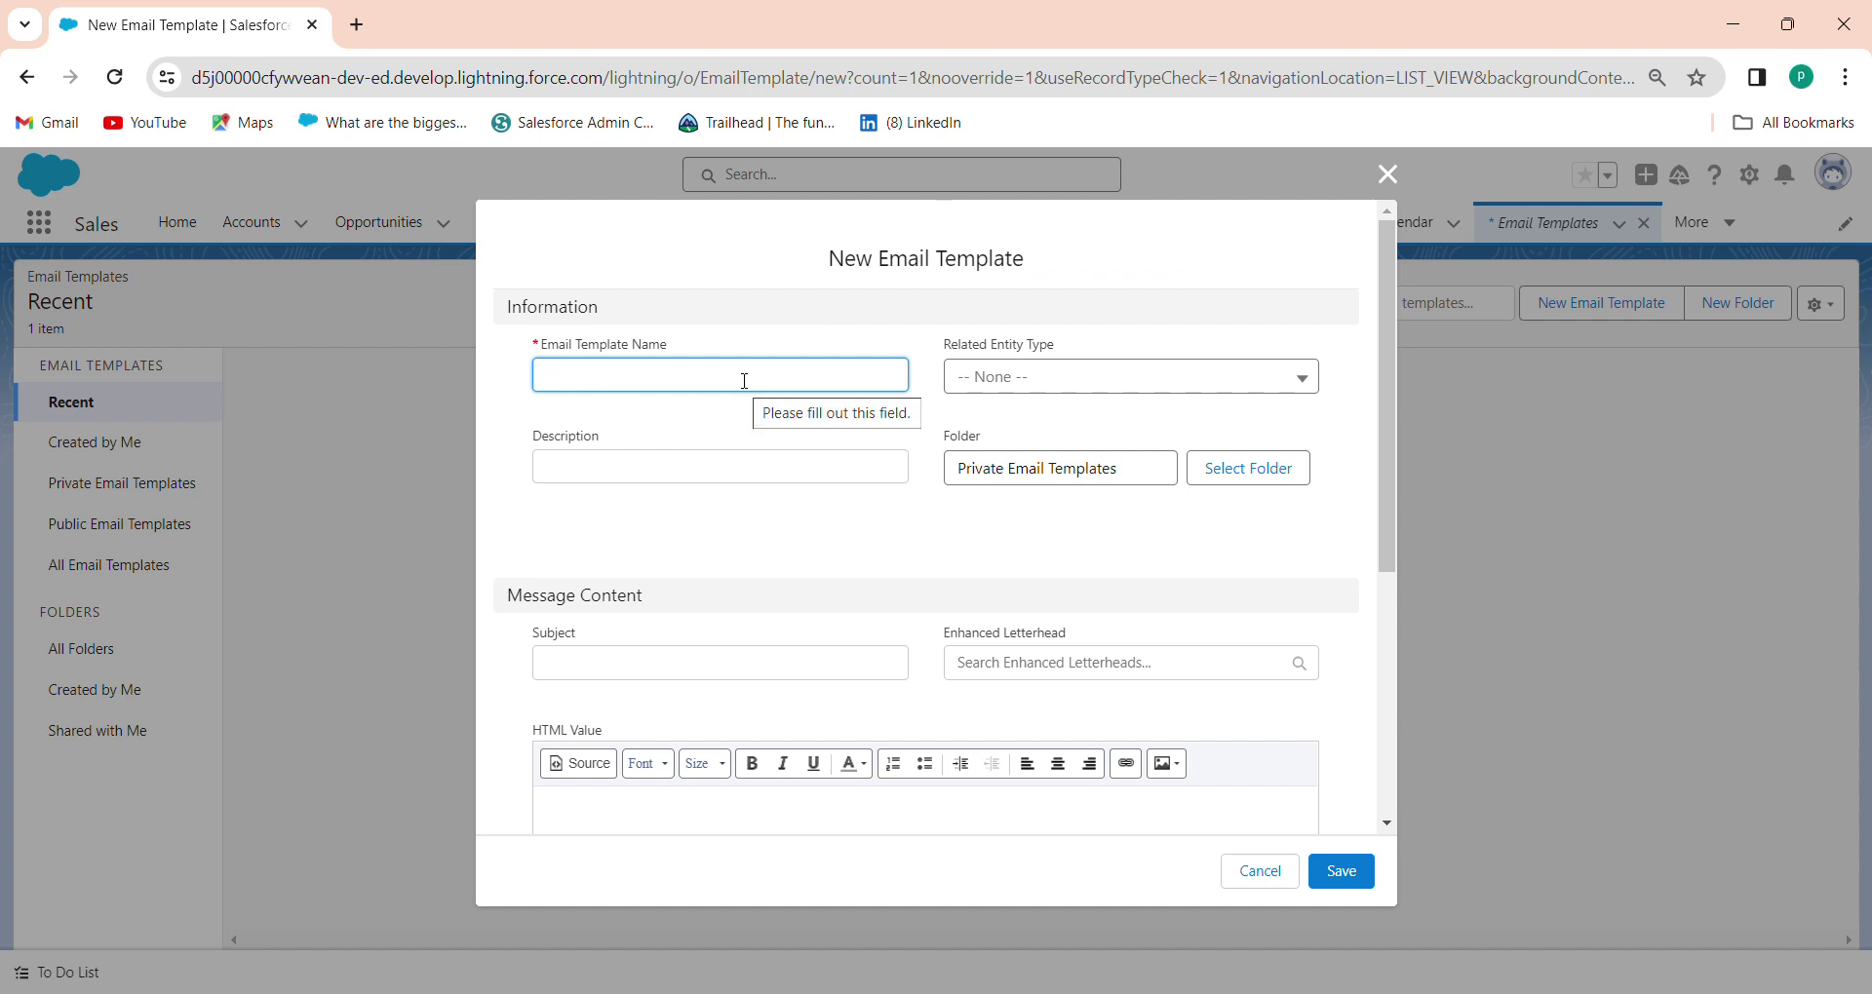
{"action": "type", "text": "Assi"}
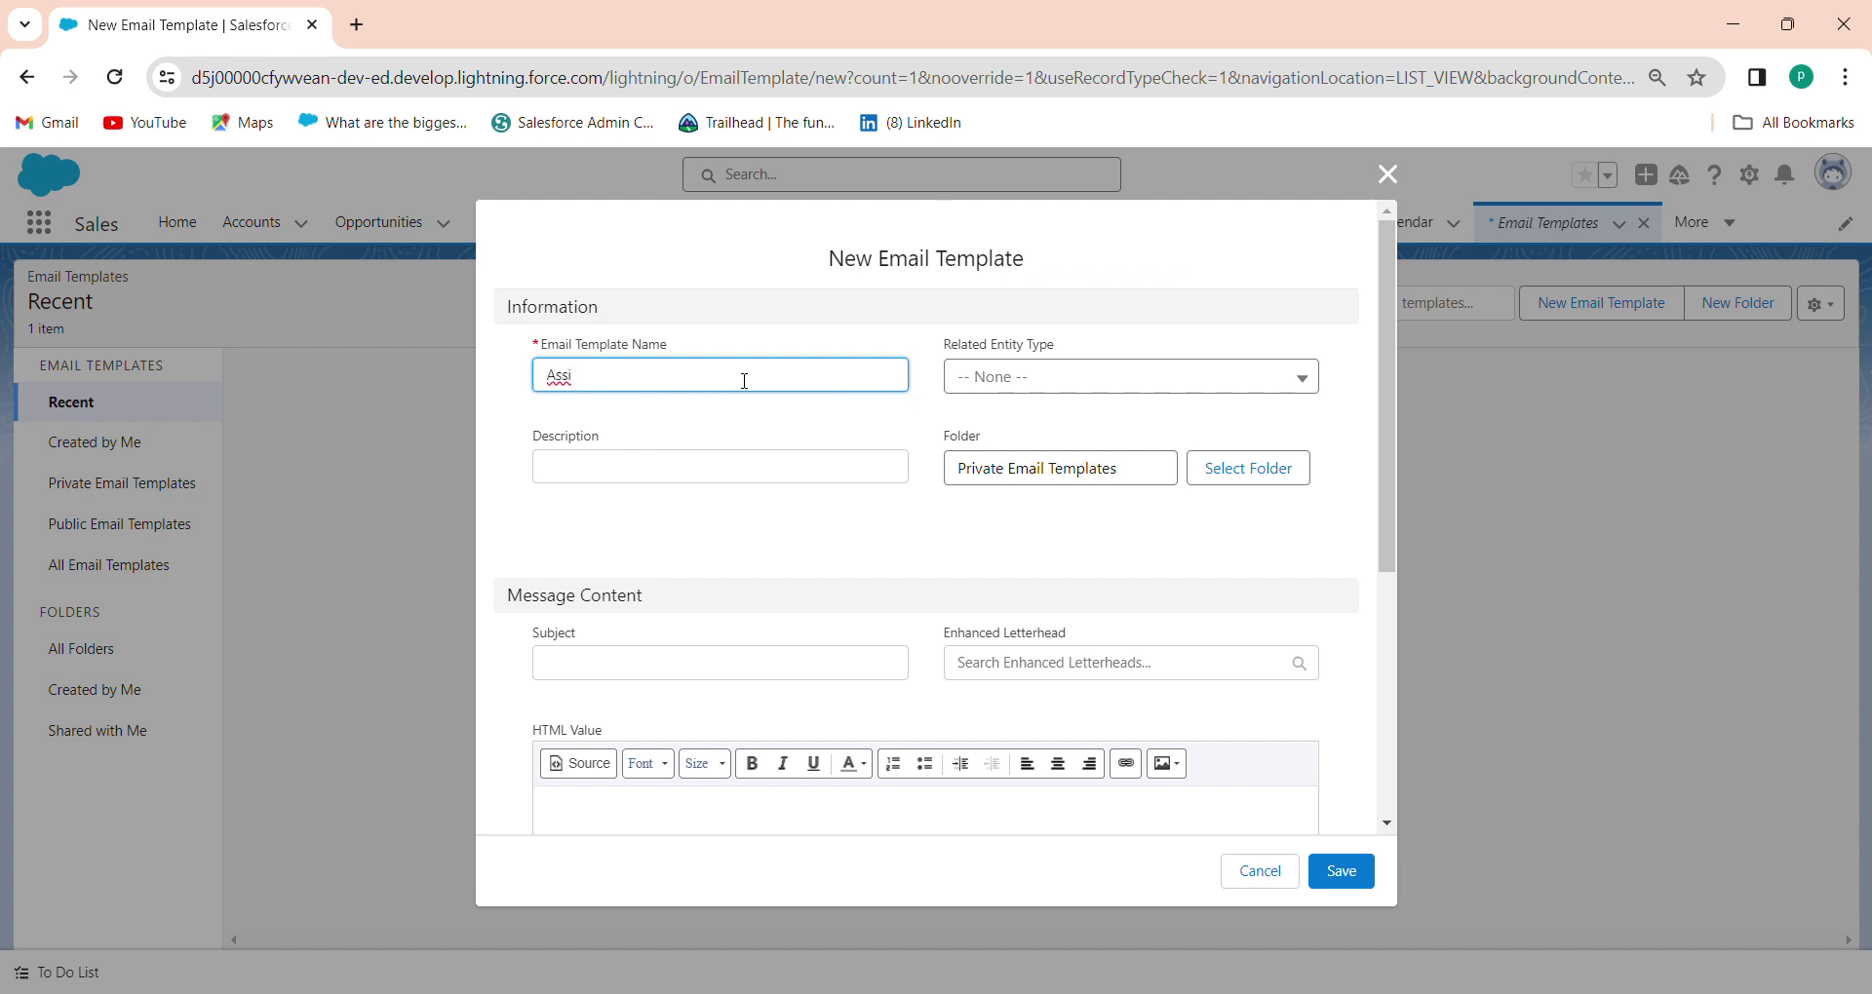
{"action": "type", "text": " Bala"}
{"action": "key", "text": "BackSpace"}
{"action": "key", "text": "BackSpace"}
{"action": "key", "text": "BackSpace"}
{"action": "key", "text": "BackSpace"}
{"action": "key", "text": "BackSpace"}
{"action": "key", "text": "BackSpace"}
{"action": "key", "text": "BackSpace"}
{"action": "key", "text": "BackSpace"}
{"action": "key", "text": "BackSpace"}
{"action": "type", "text": "Salesforce (Trailhead Titan"}
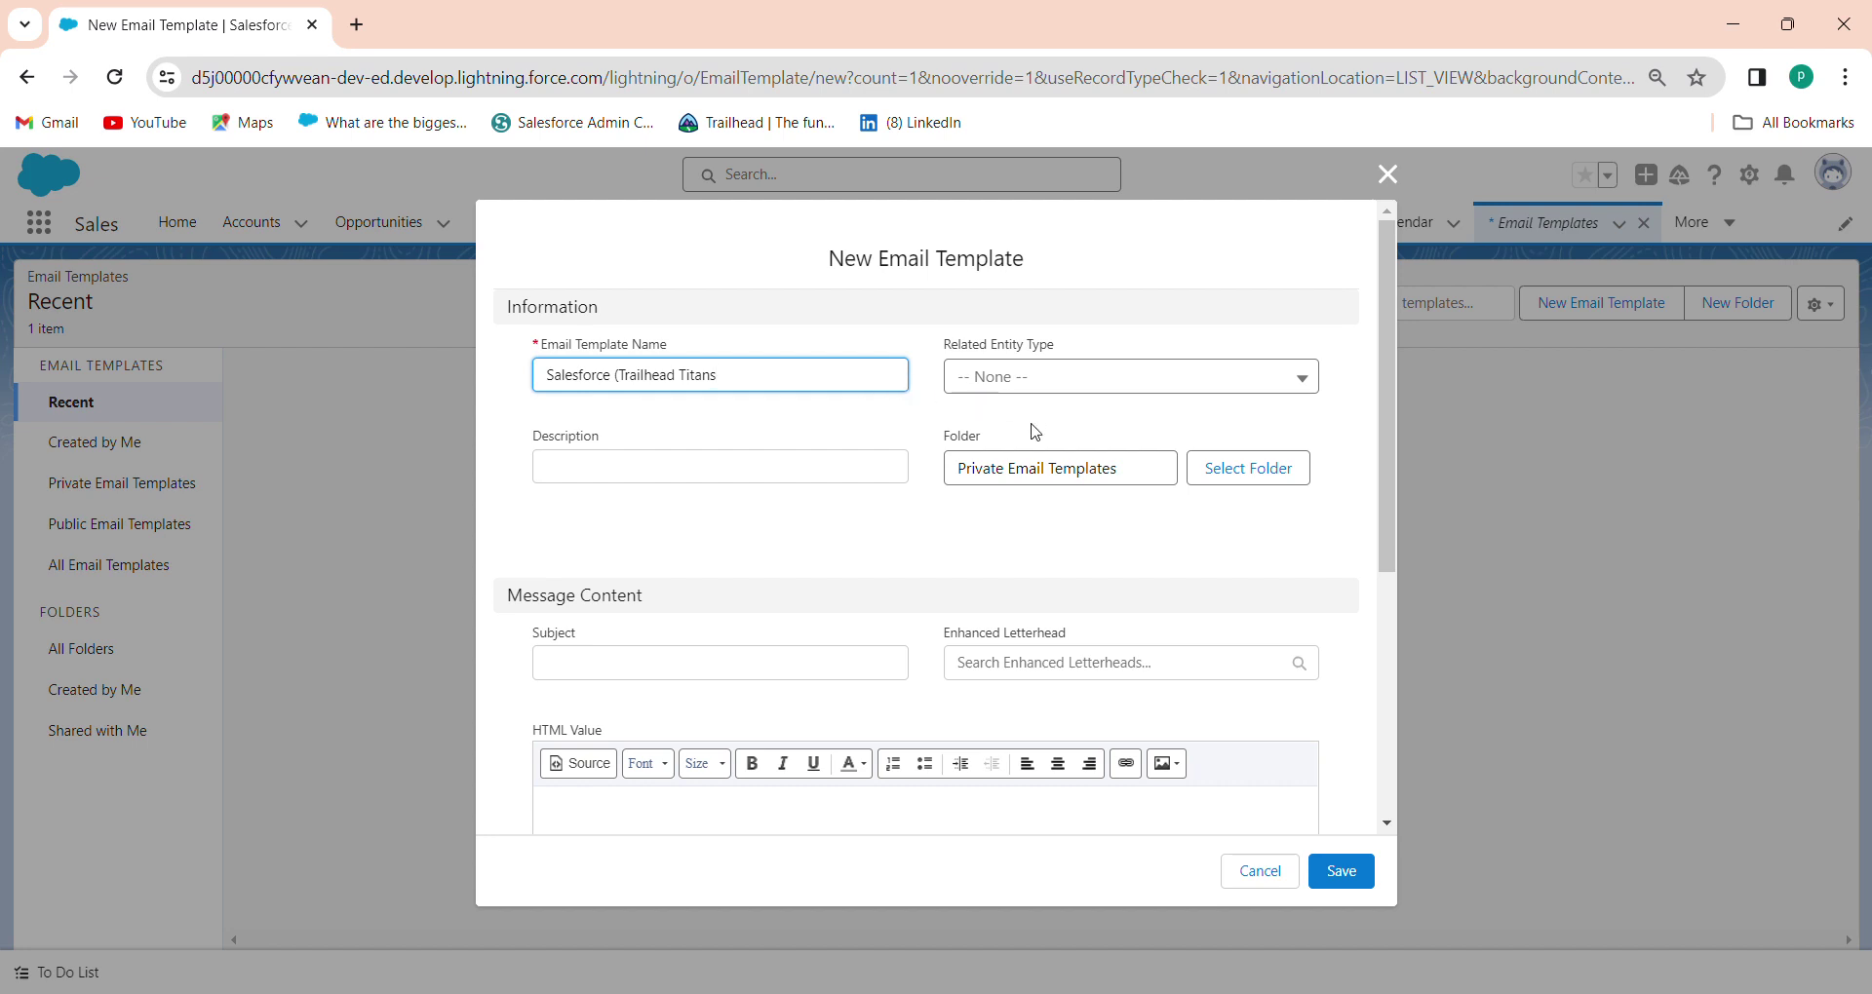
{"action": "left_click", "coordinate": [1226, 475]}
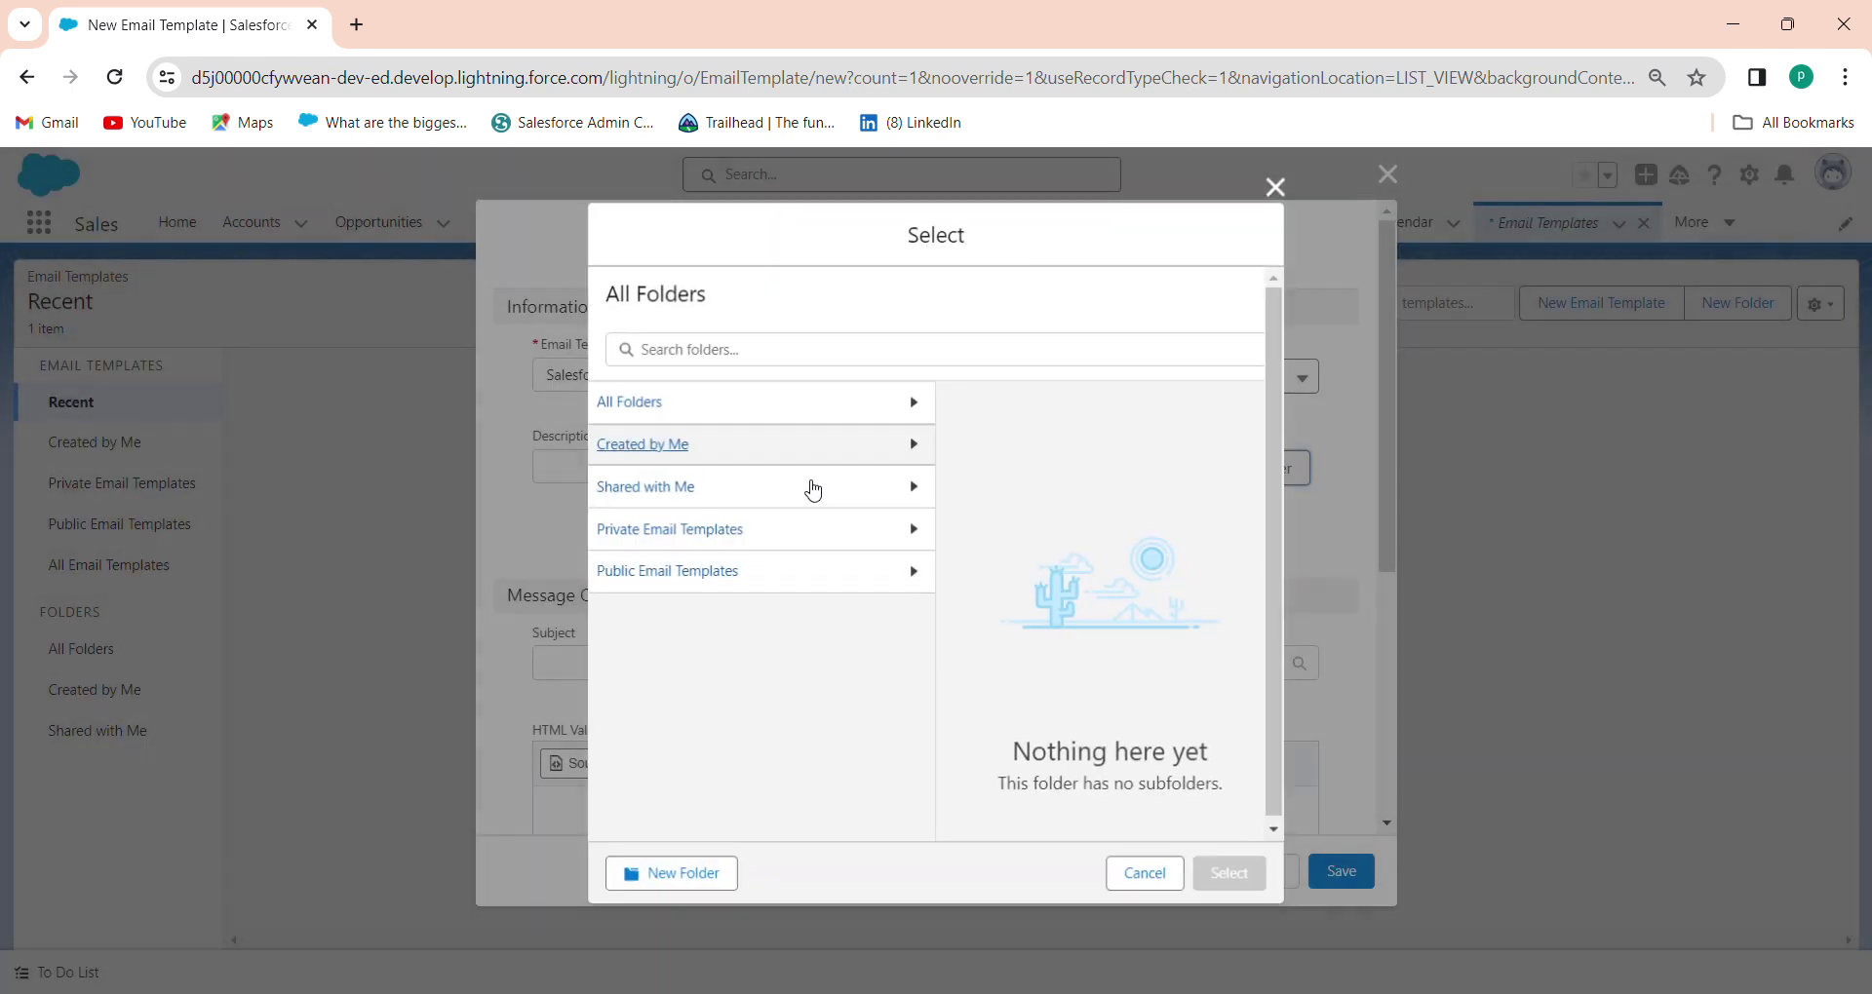
{"action": "left_click", "coordinate": [673, 573]}
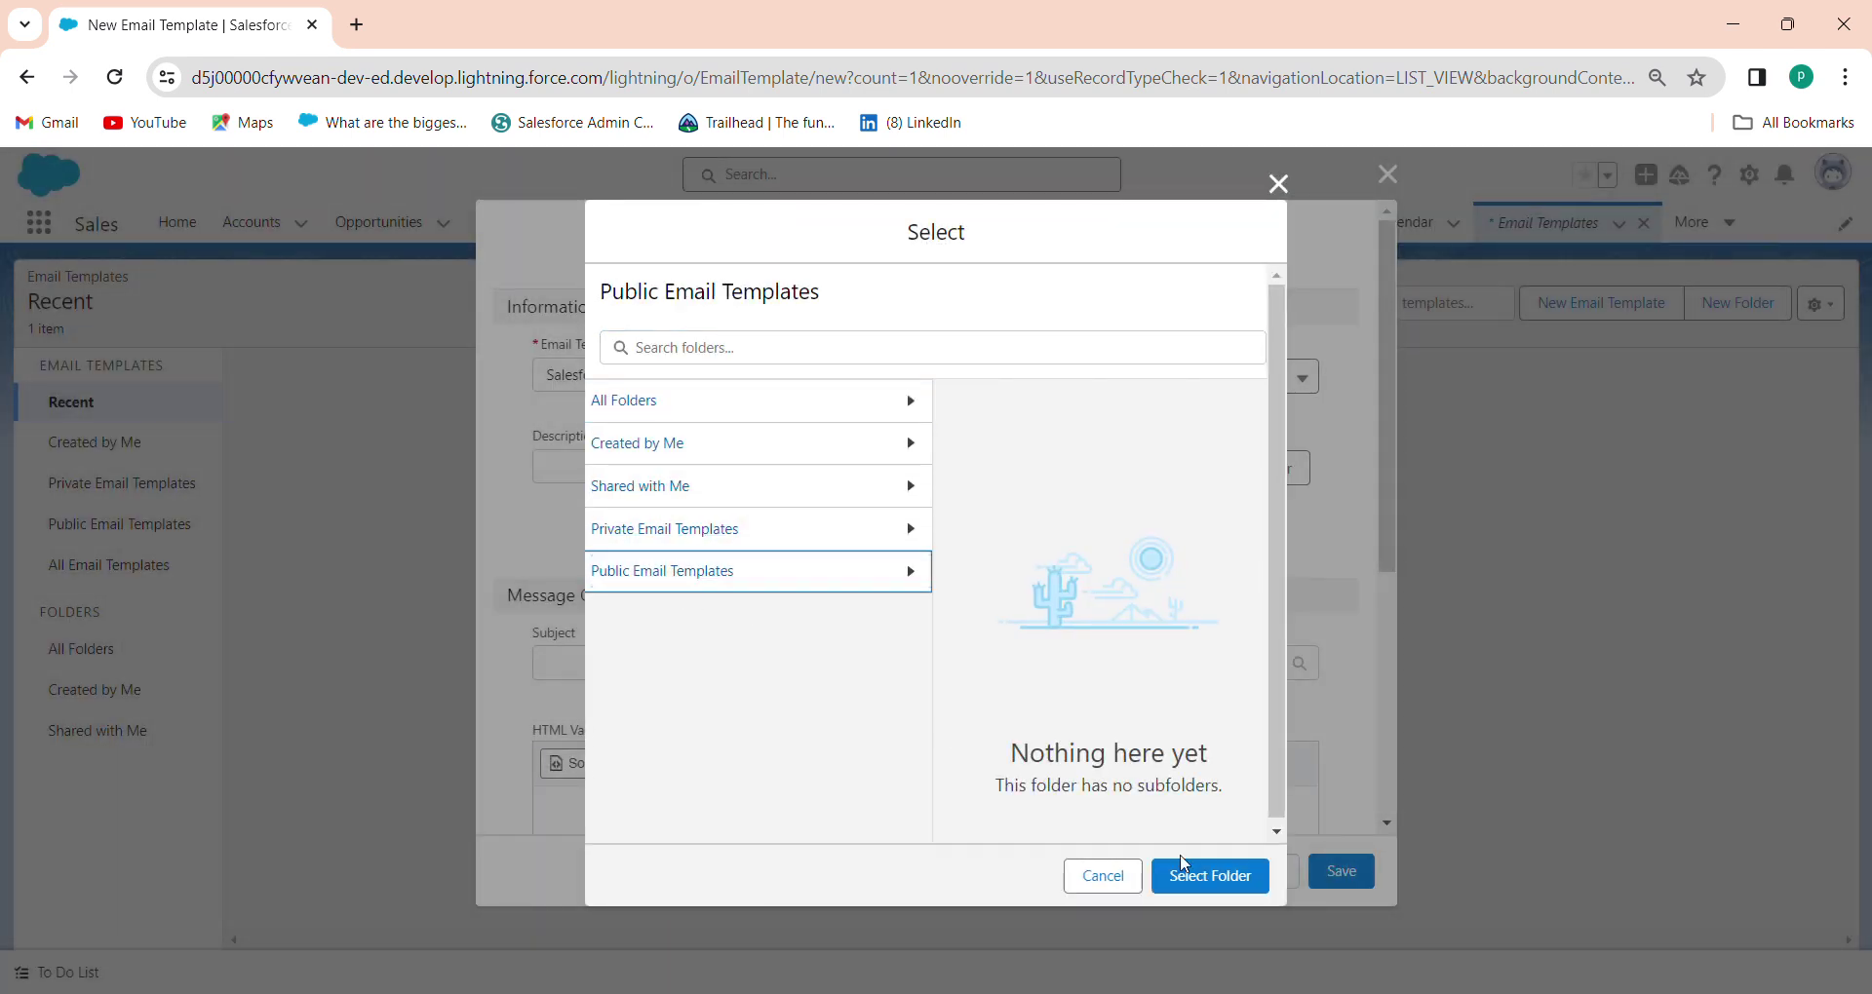
{"action": "left_click", "coordinate": [1231, 876]}
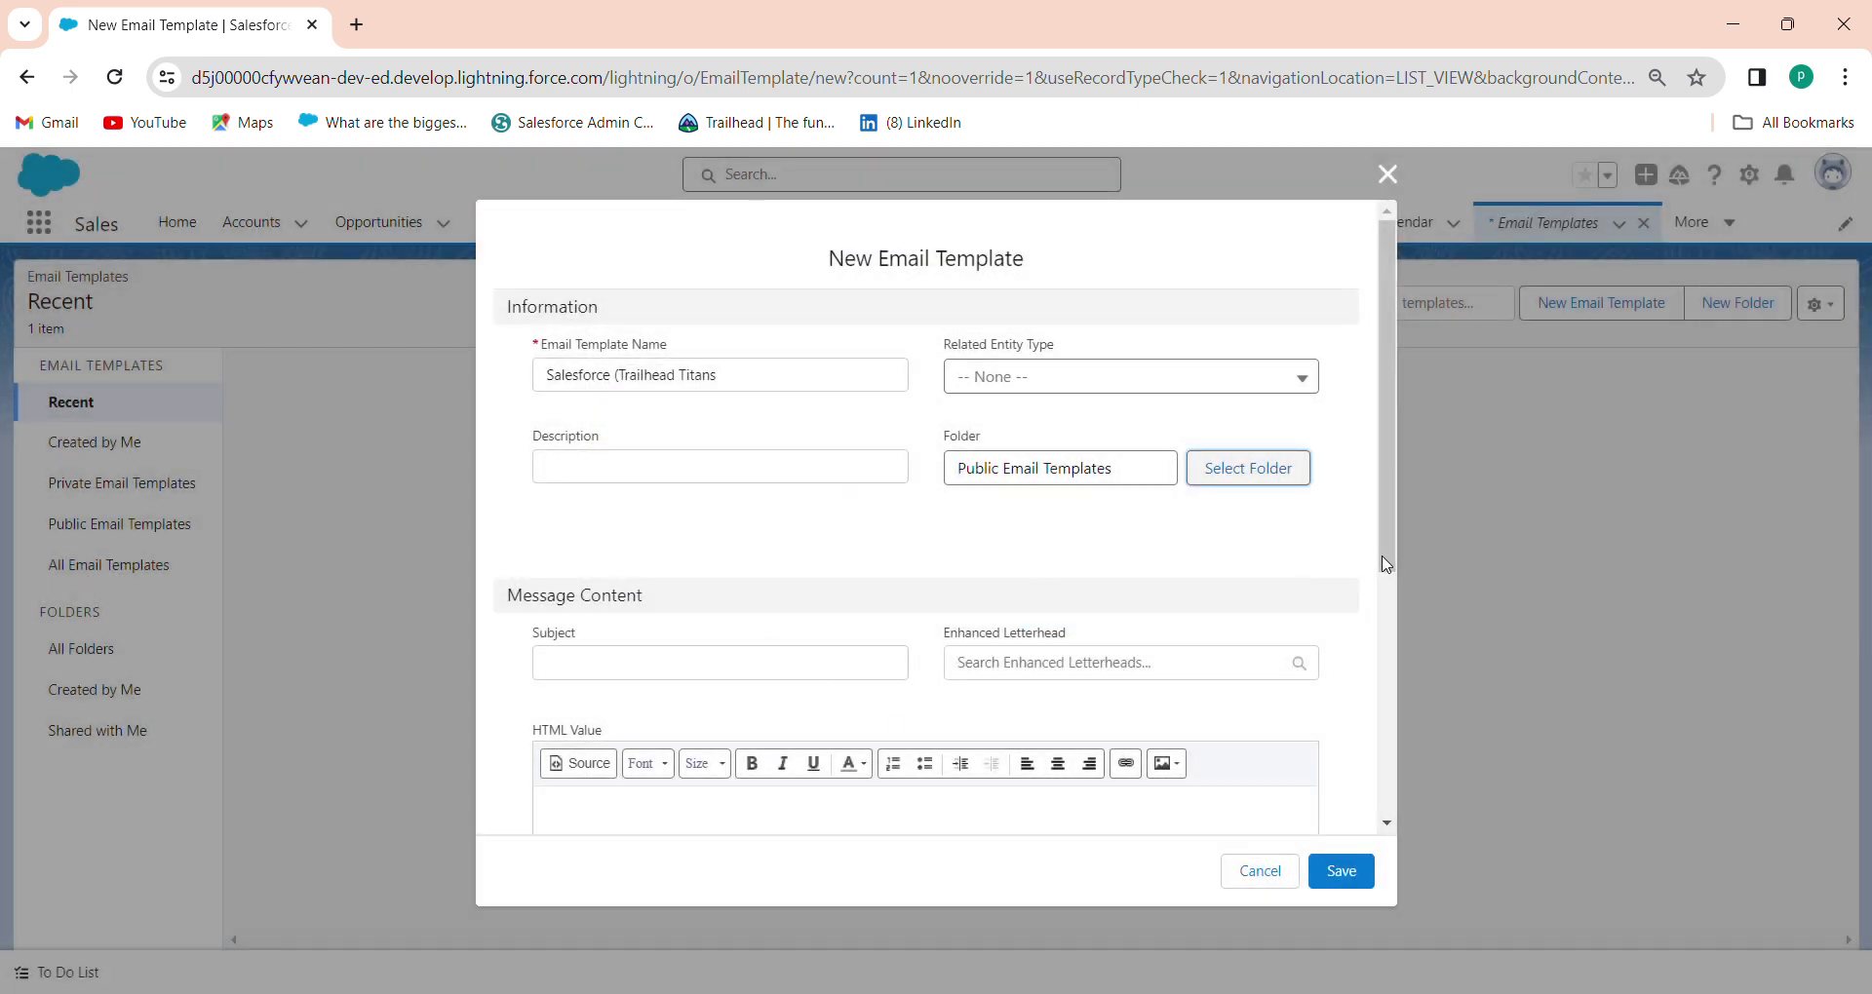
Give the template the subject 'Salesforce' and save it
{"action": "left_click_drag", "start_coordinate": [1386, 564], "coordinate": [1400, 741]}
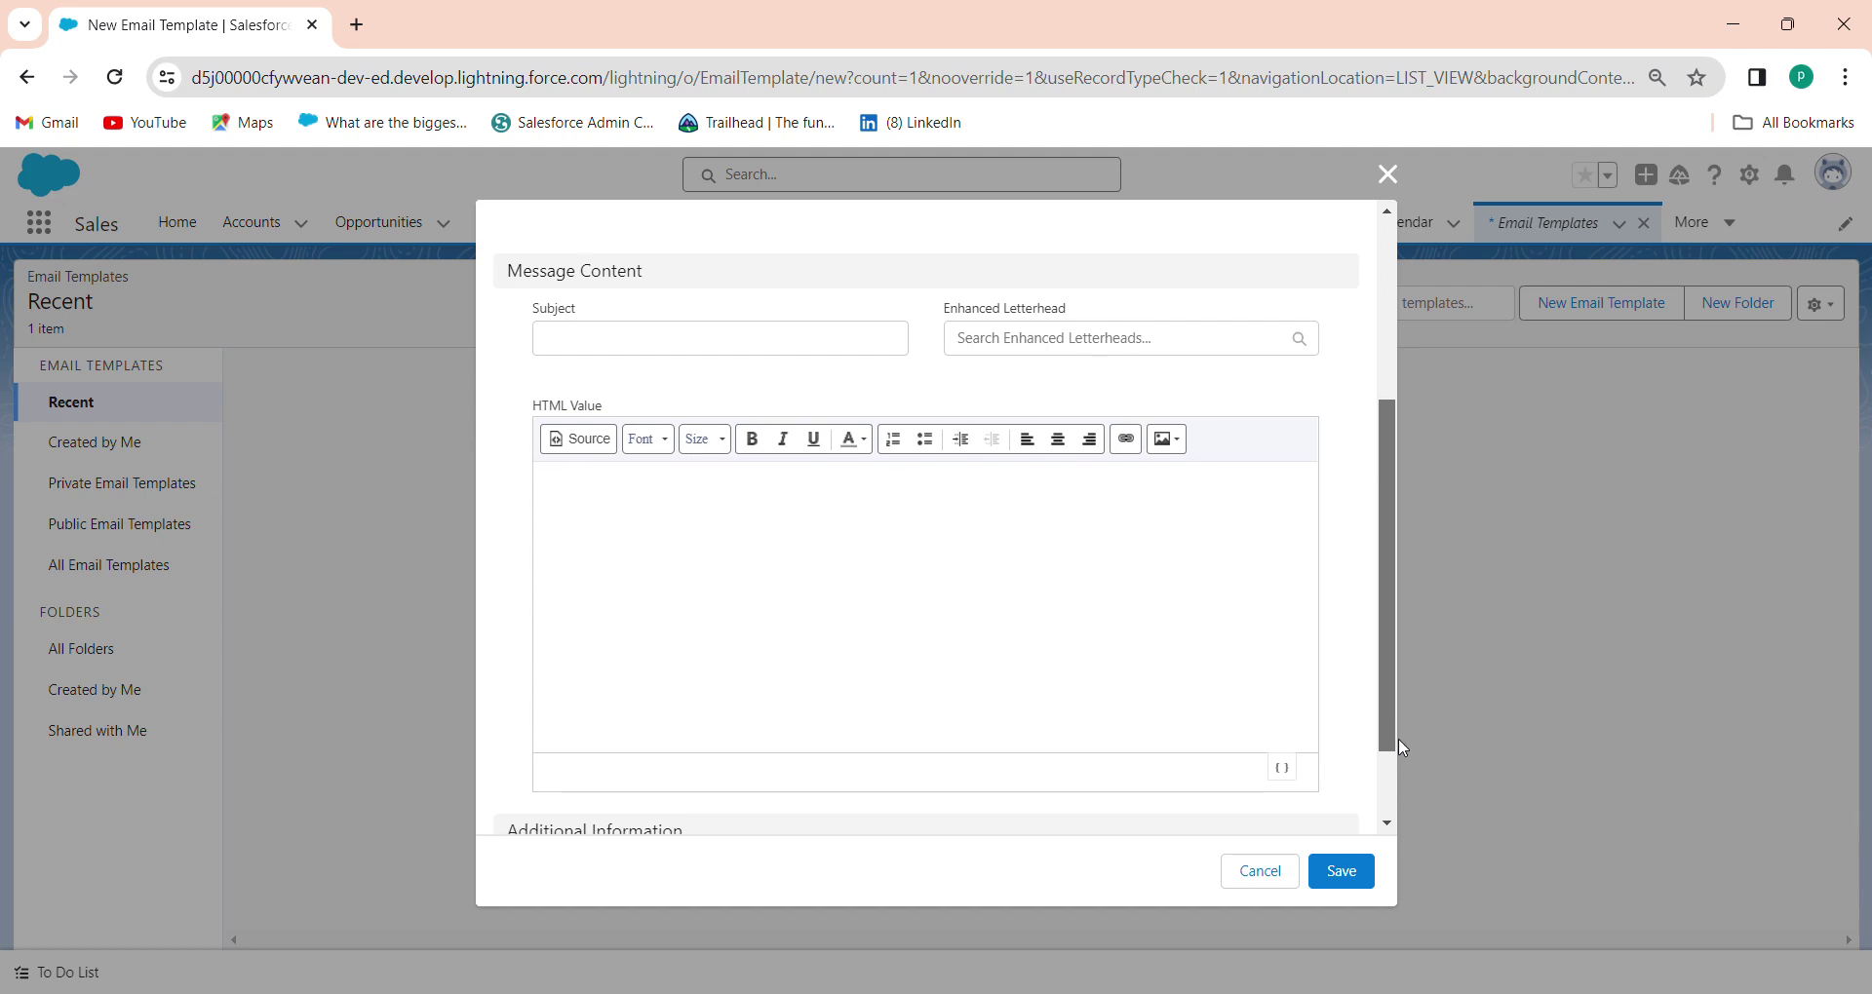
{"action": "scroll", "coordinate": [1283, 635], "scroll_direction": "up", "scroll_amount": 3}
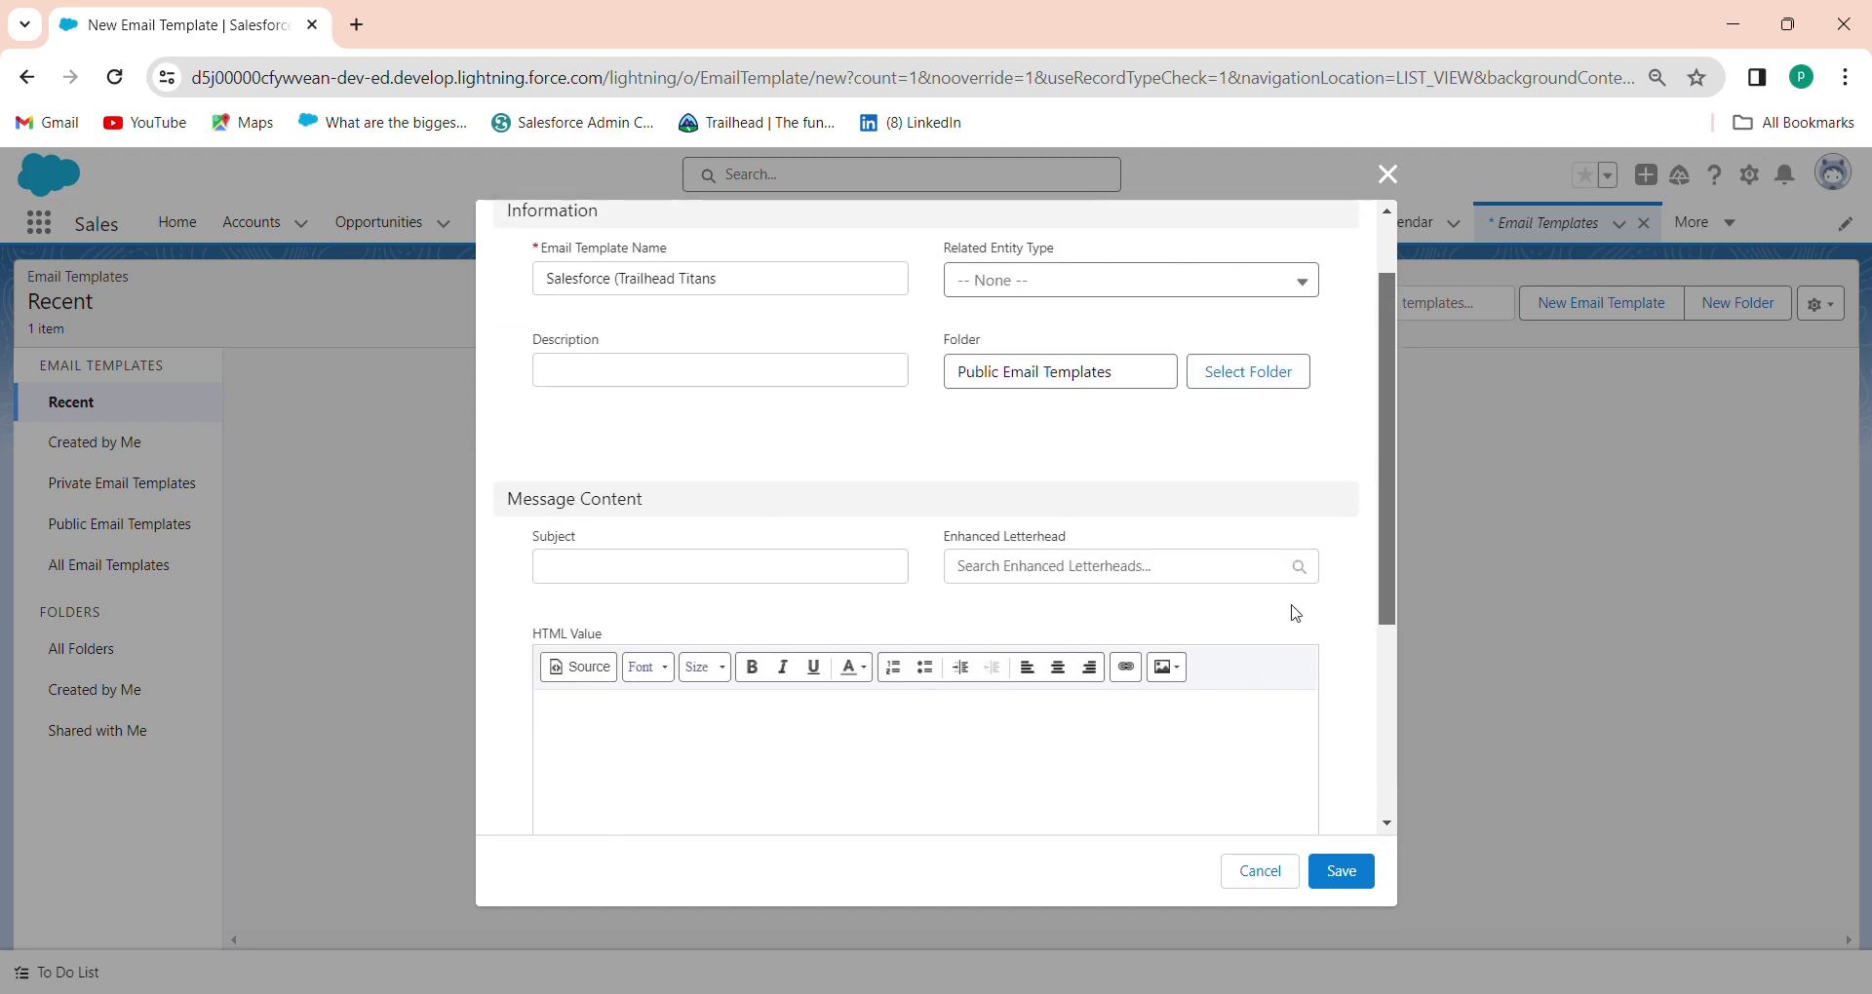
{"action": "scroll", "coordinate": [1297, 585], "scroll_direction": "up", "scroll_amount": 2}
{"action": "left_click", "coordinate": [653, 667]}
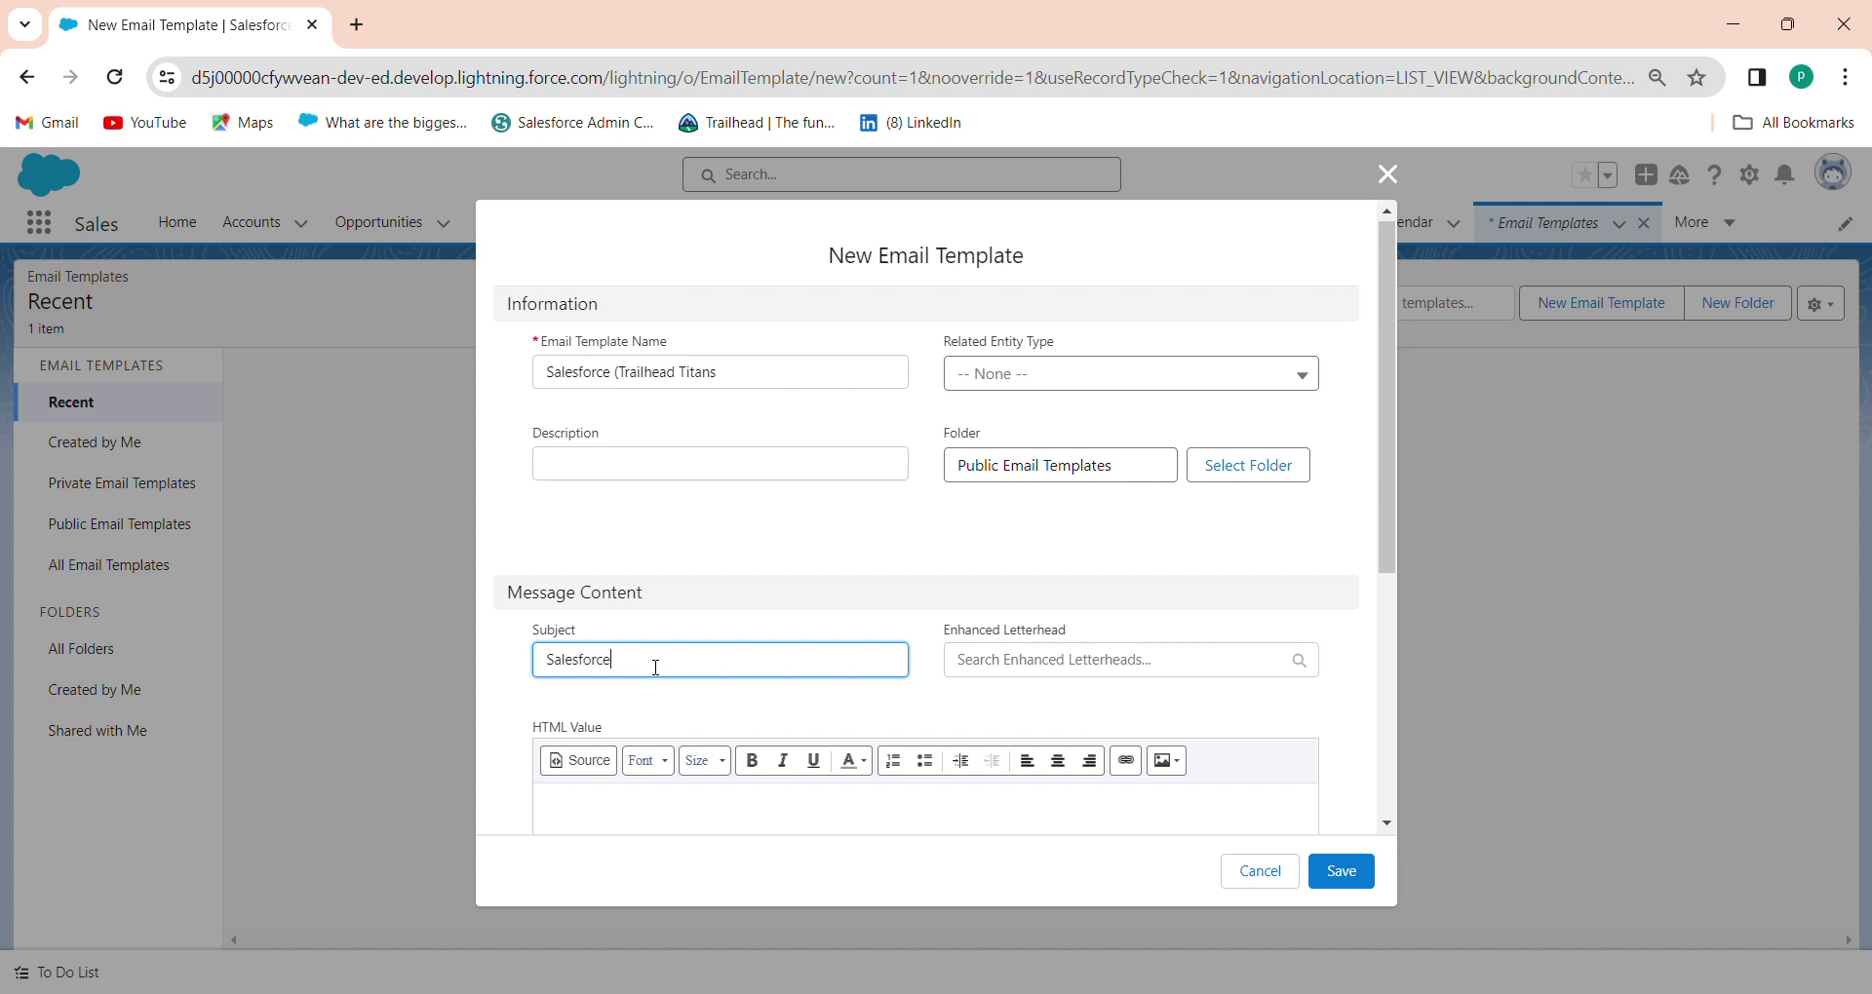
{"action": "left_click", "coordinate": [1335, 871]}
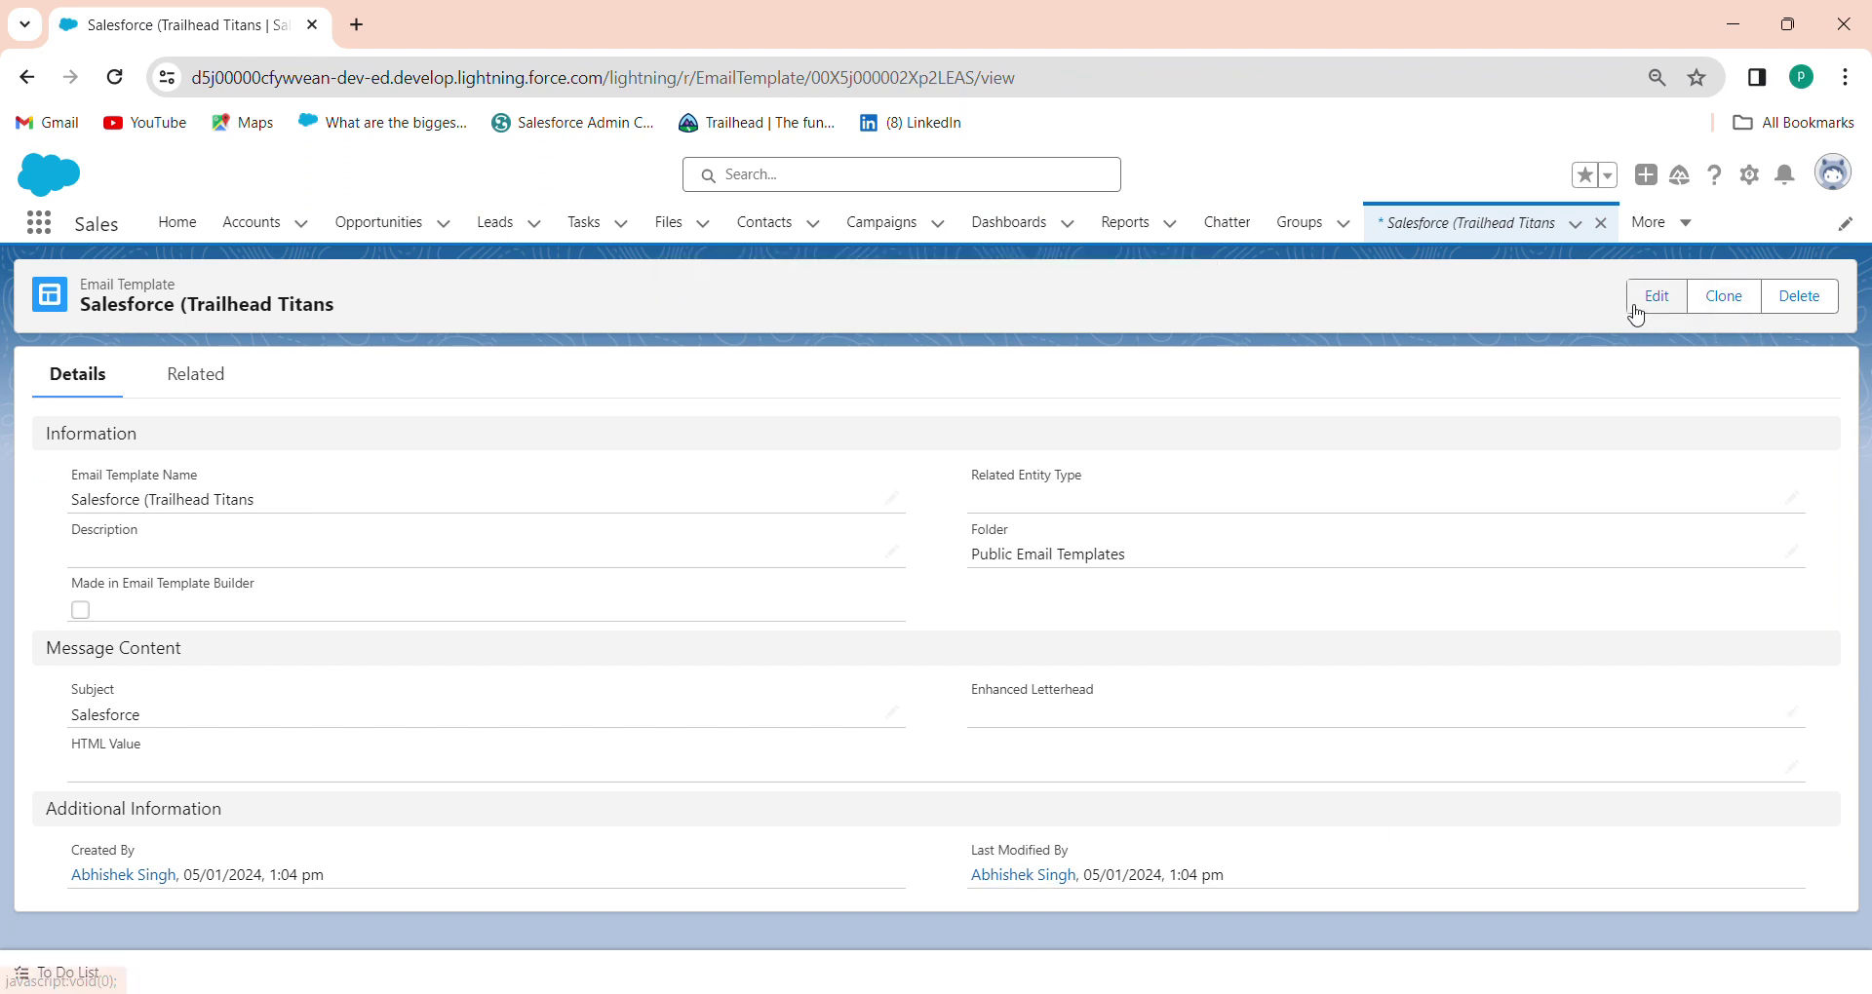
{"action": "left_click", "coordinate": [1655, 295]}
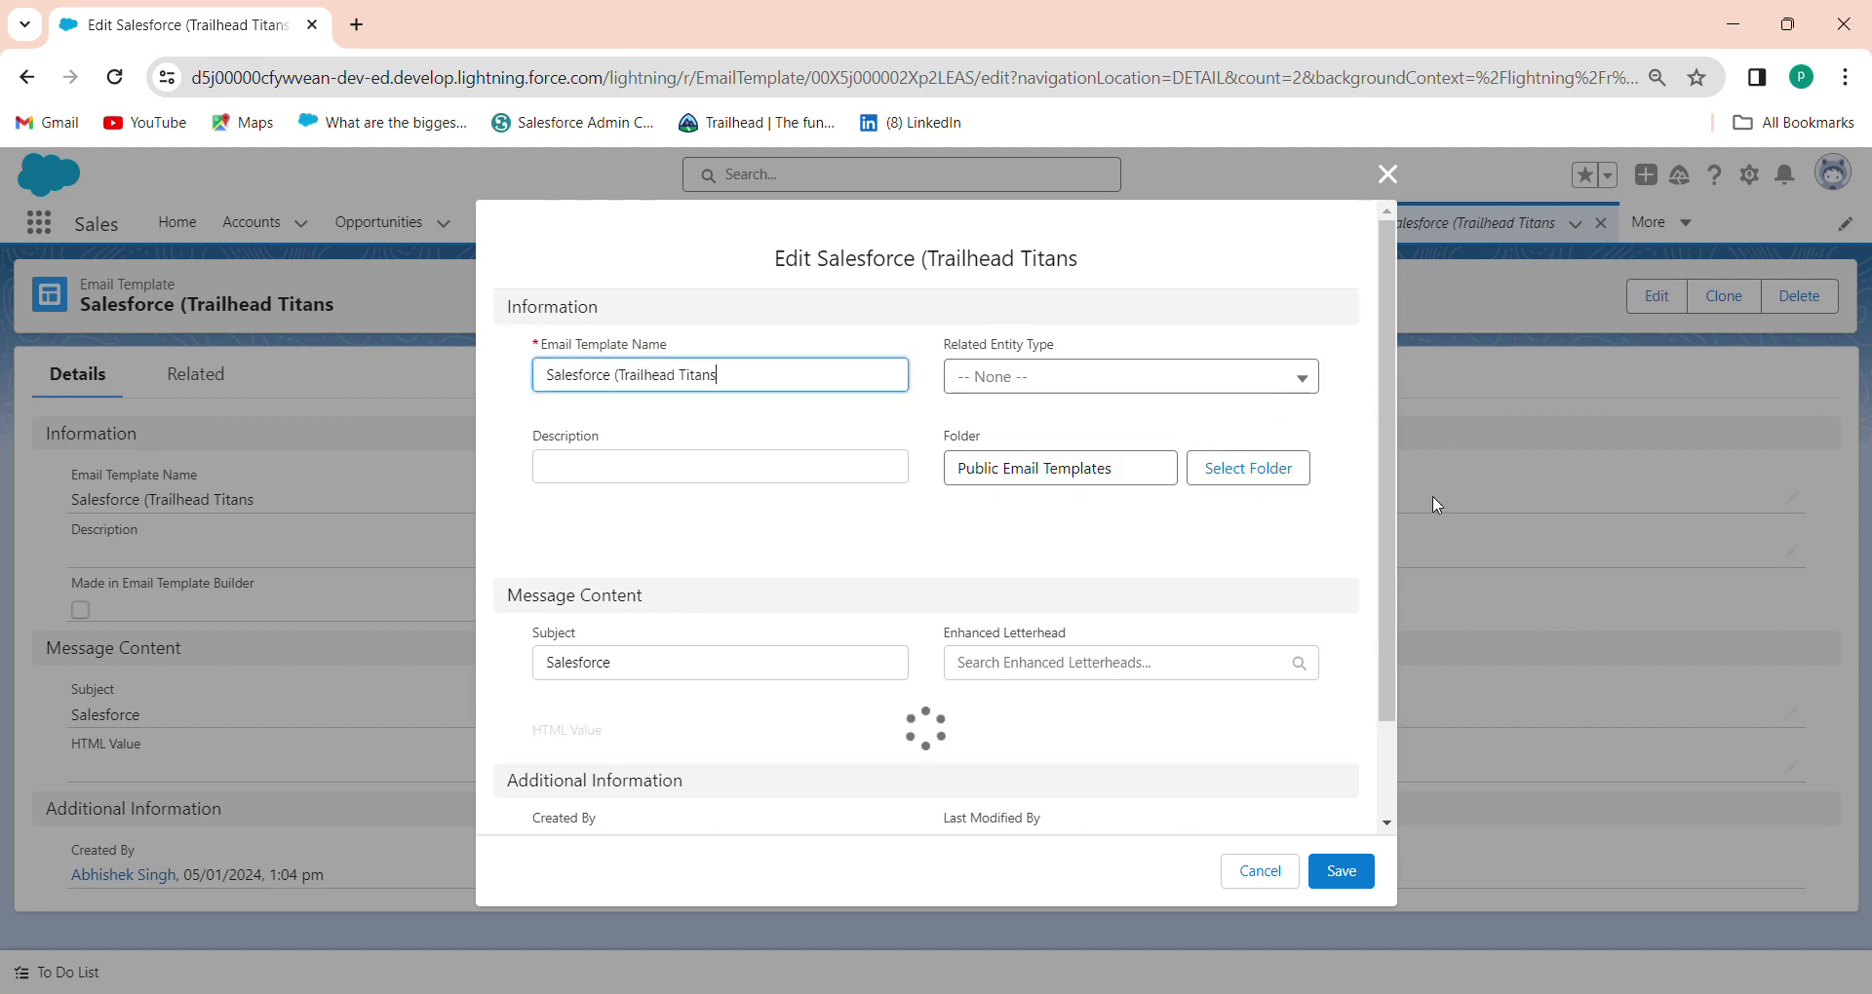
Close the template edit form unchanged and open Setup Home in a new browser tab
{"action": "left_click", "coordinate": [1387, 175]}
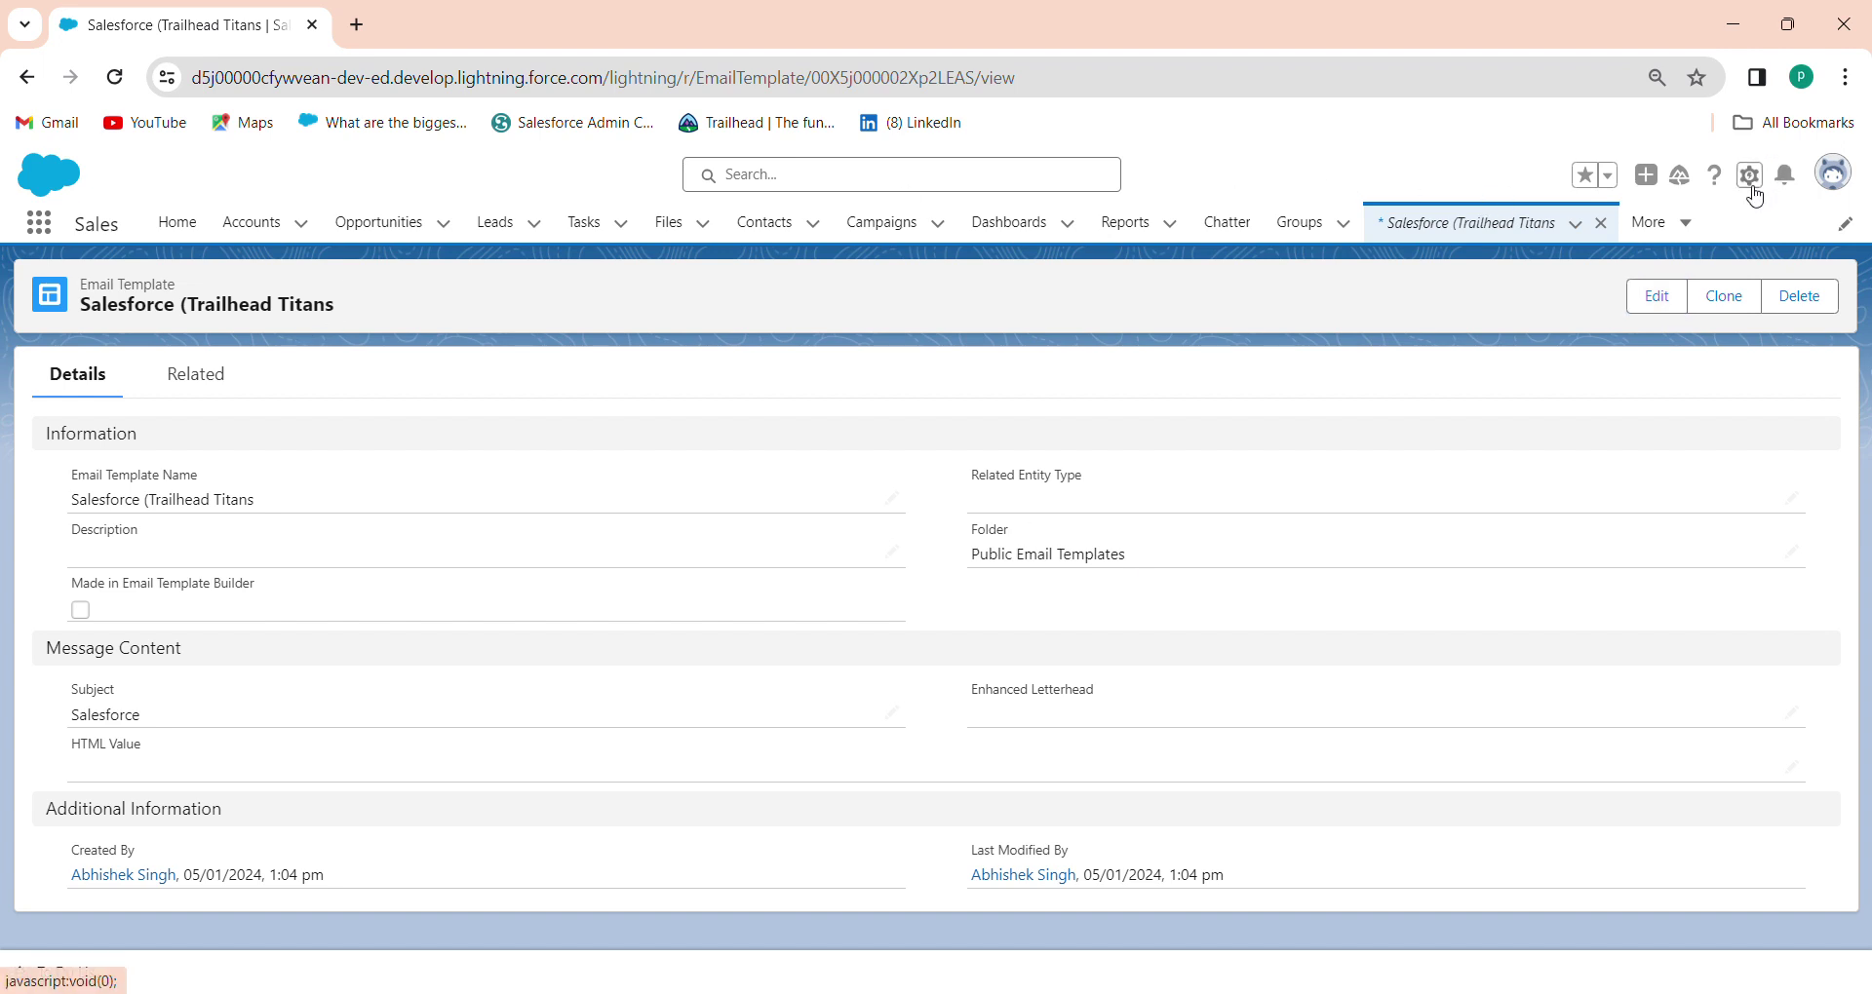
{"action": "right_click", "coordinate": [1751, 181]}
{"action": "left_click", "coordinate": [1708, 220]}
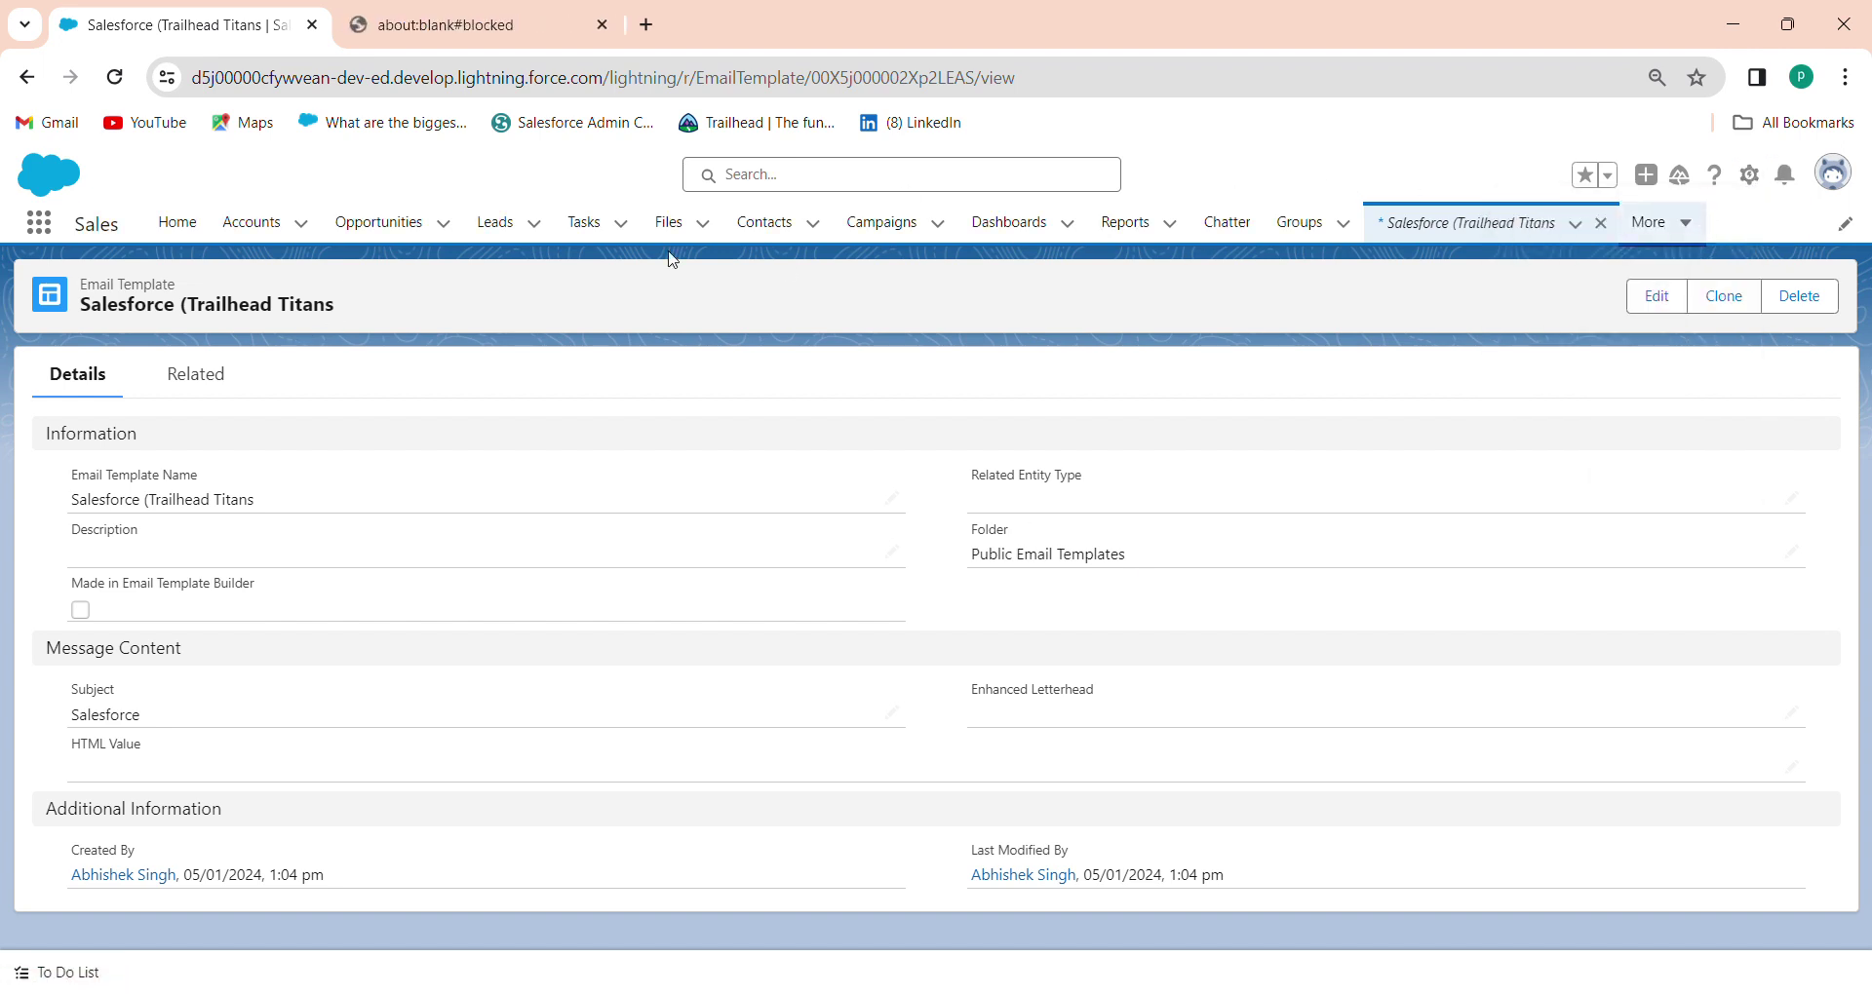
{"action": "left_click", "coordinate": [602, 28]}
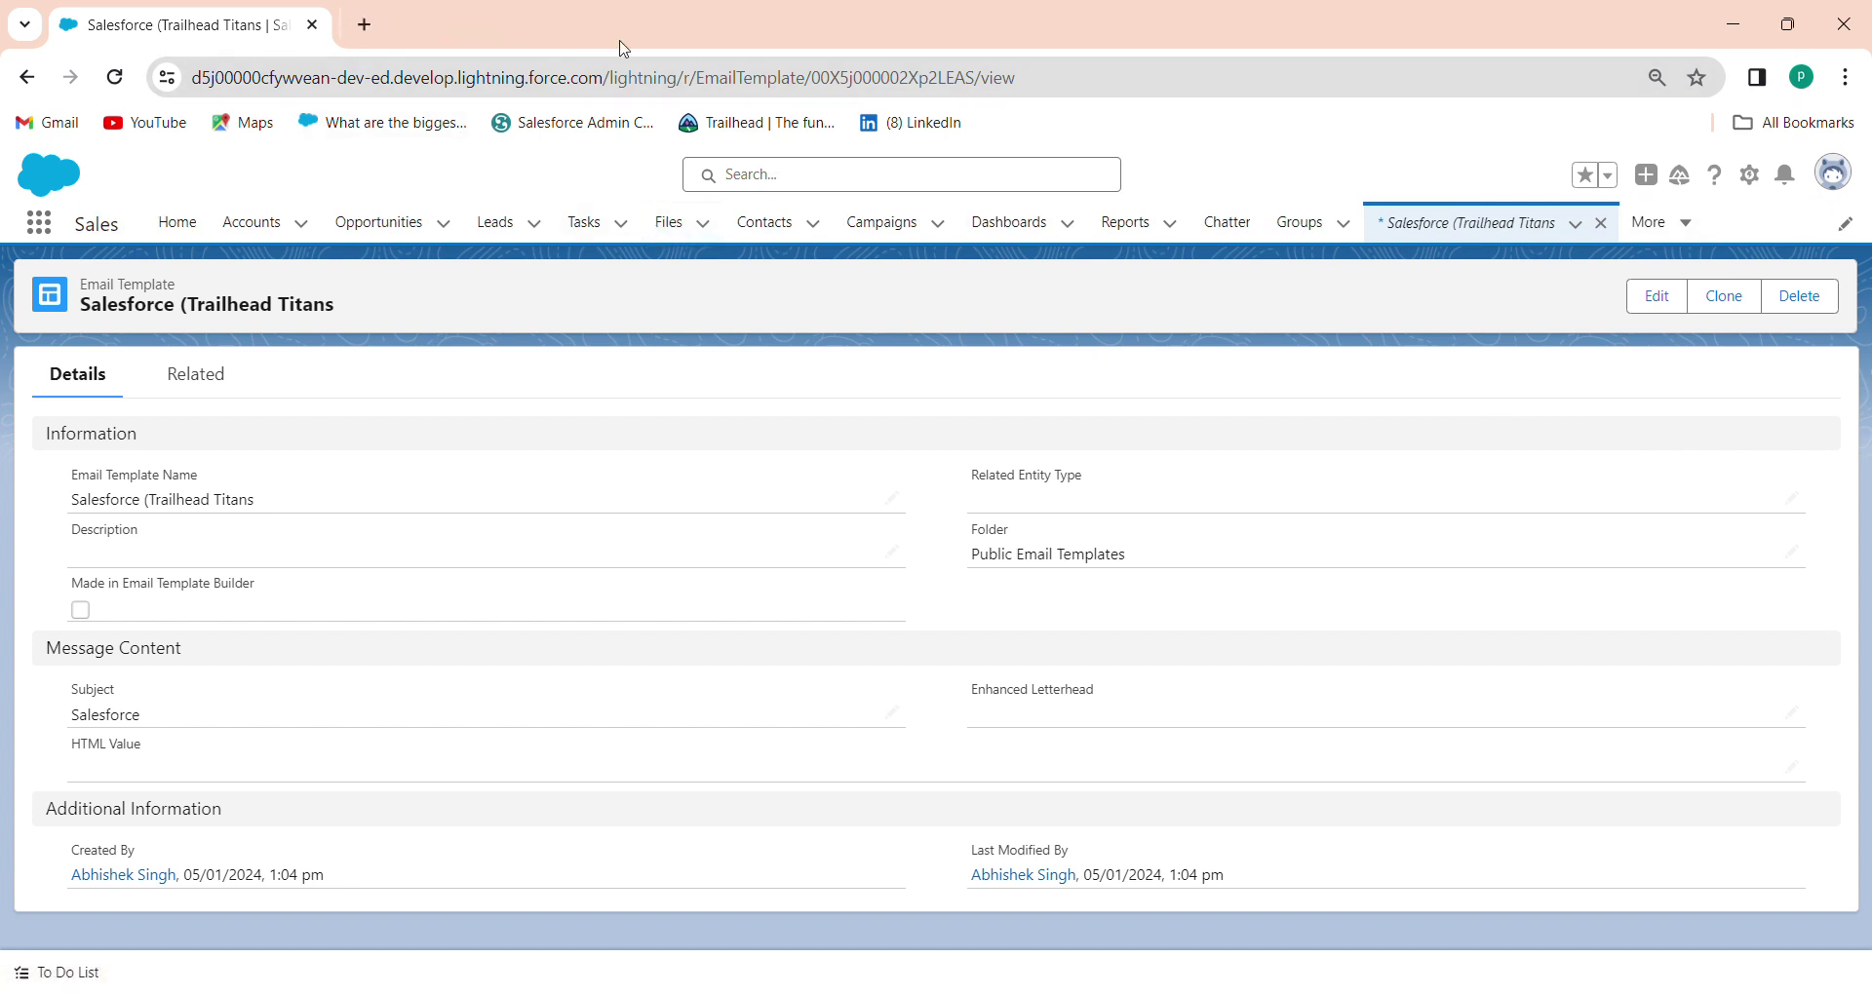
{"action": "left_click", "coordinate": [1748, 178]}
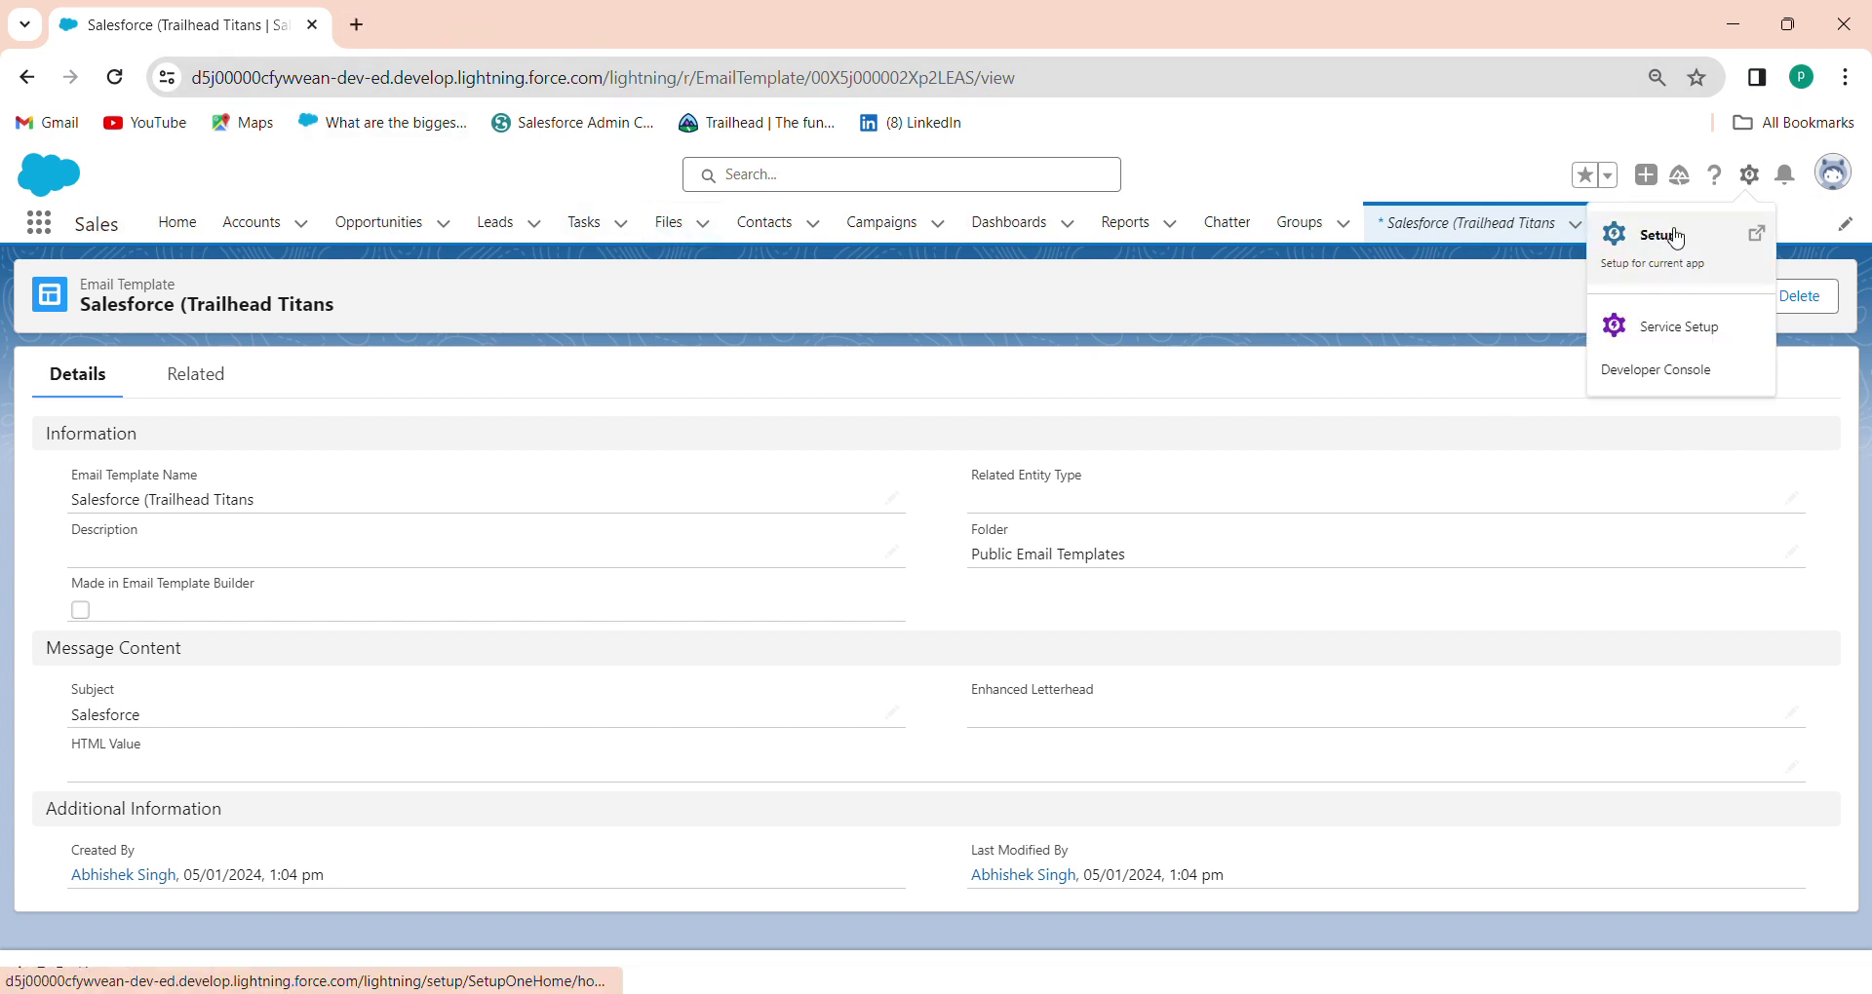
{"action": "left_click", "coordinate": [1676, 237]}
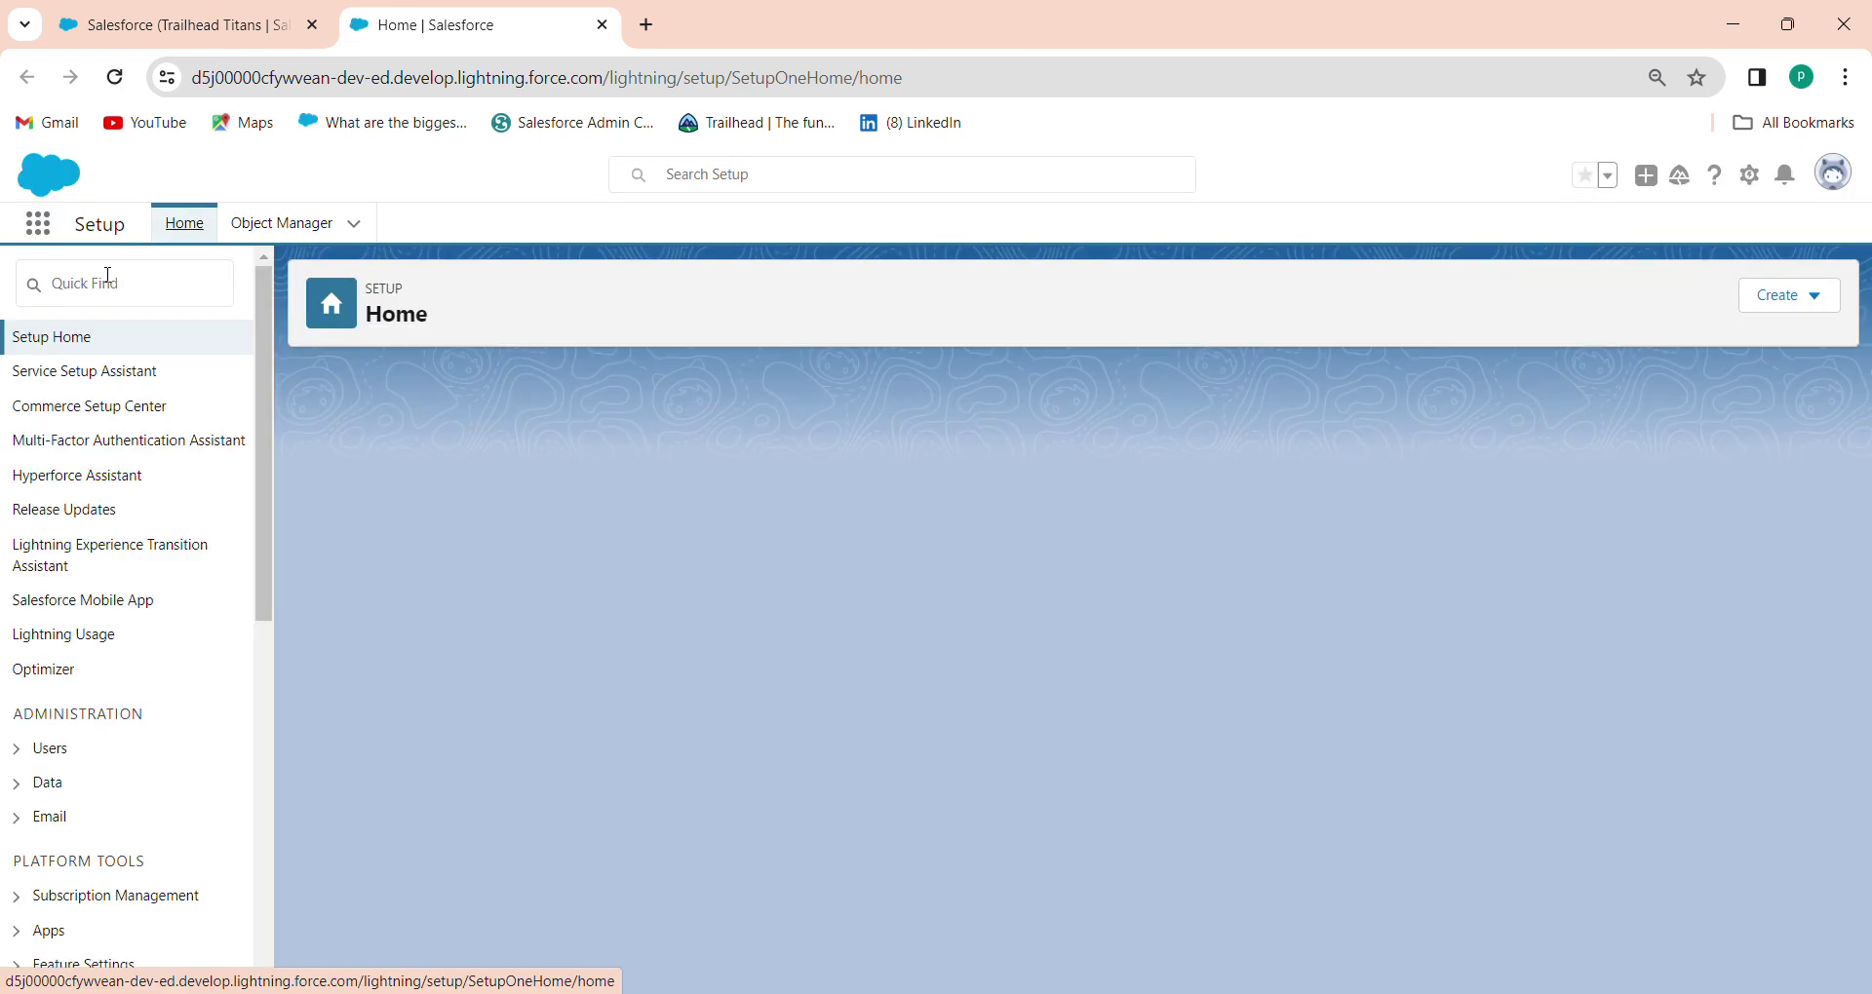
{"action": "left_click", "coordinate": [111, 280]}
{"action": "type", "text": "per"}
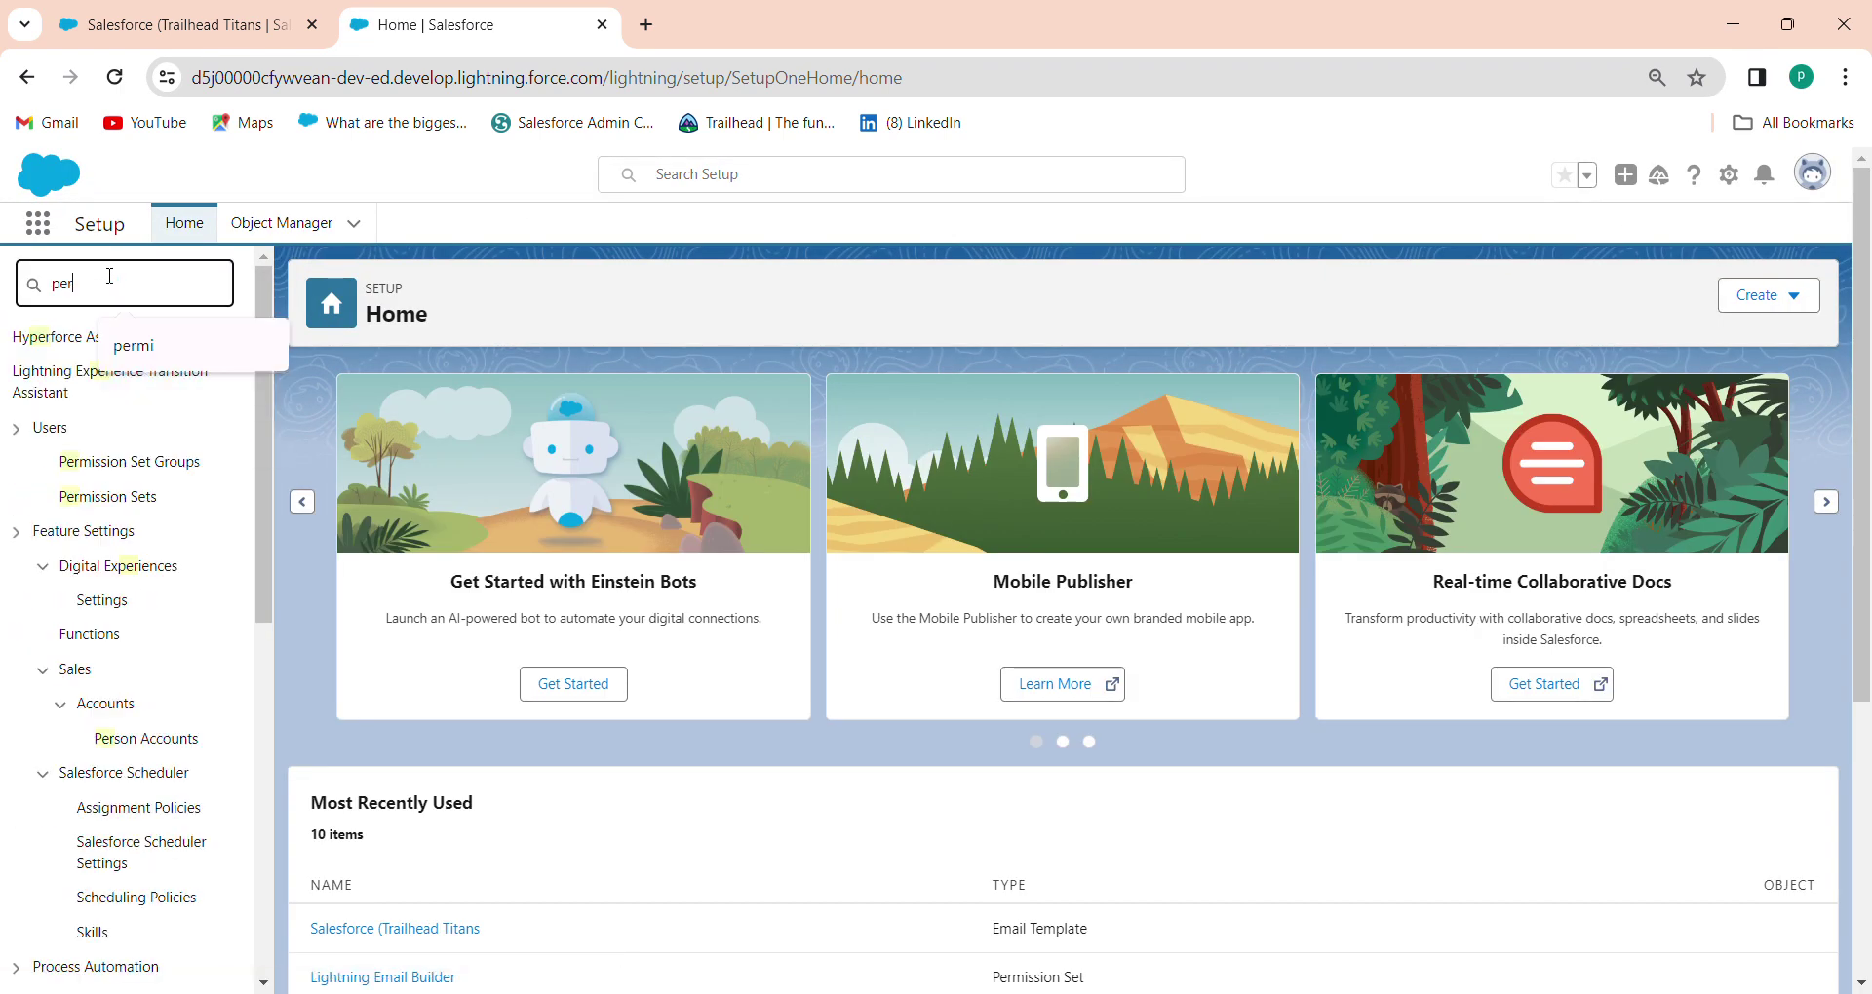
{"action": "type", "text": "miss"}
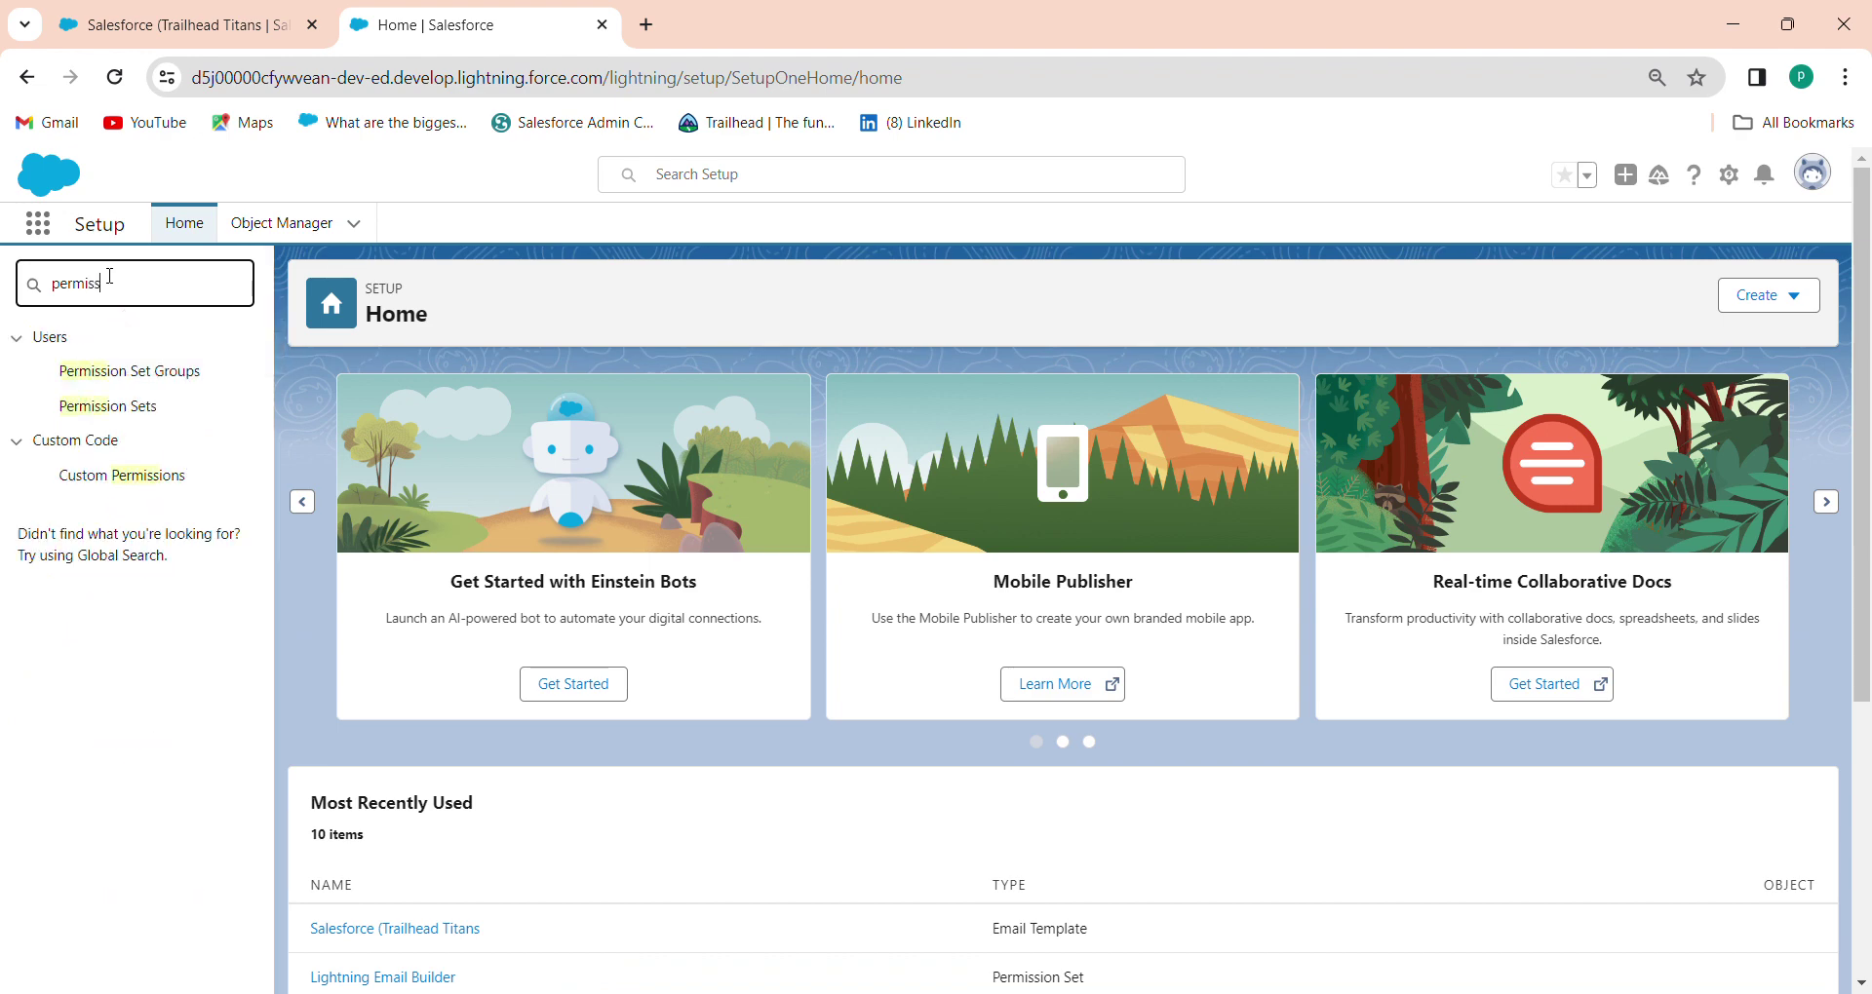
Go to Permission Sets, filter by L, and open Lightning Email Builder
{"action": "left_click", "coordinate": [116, 417]}
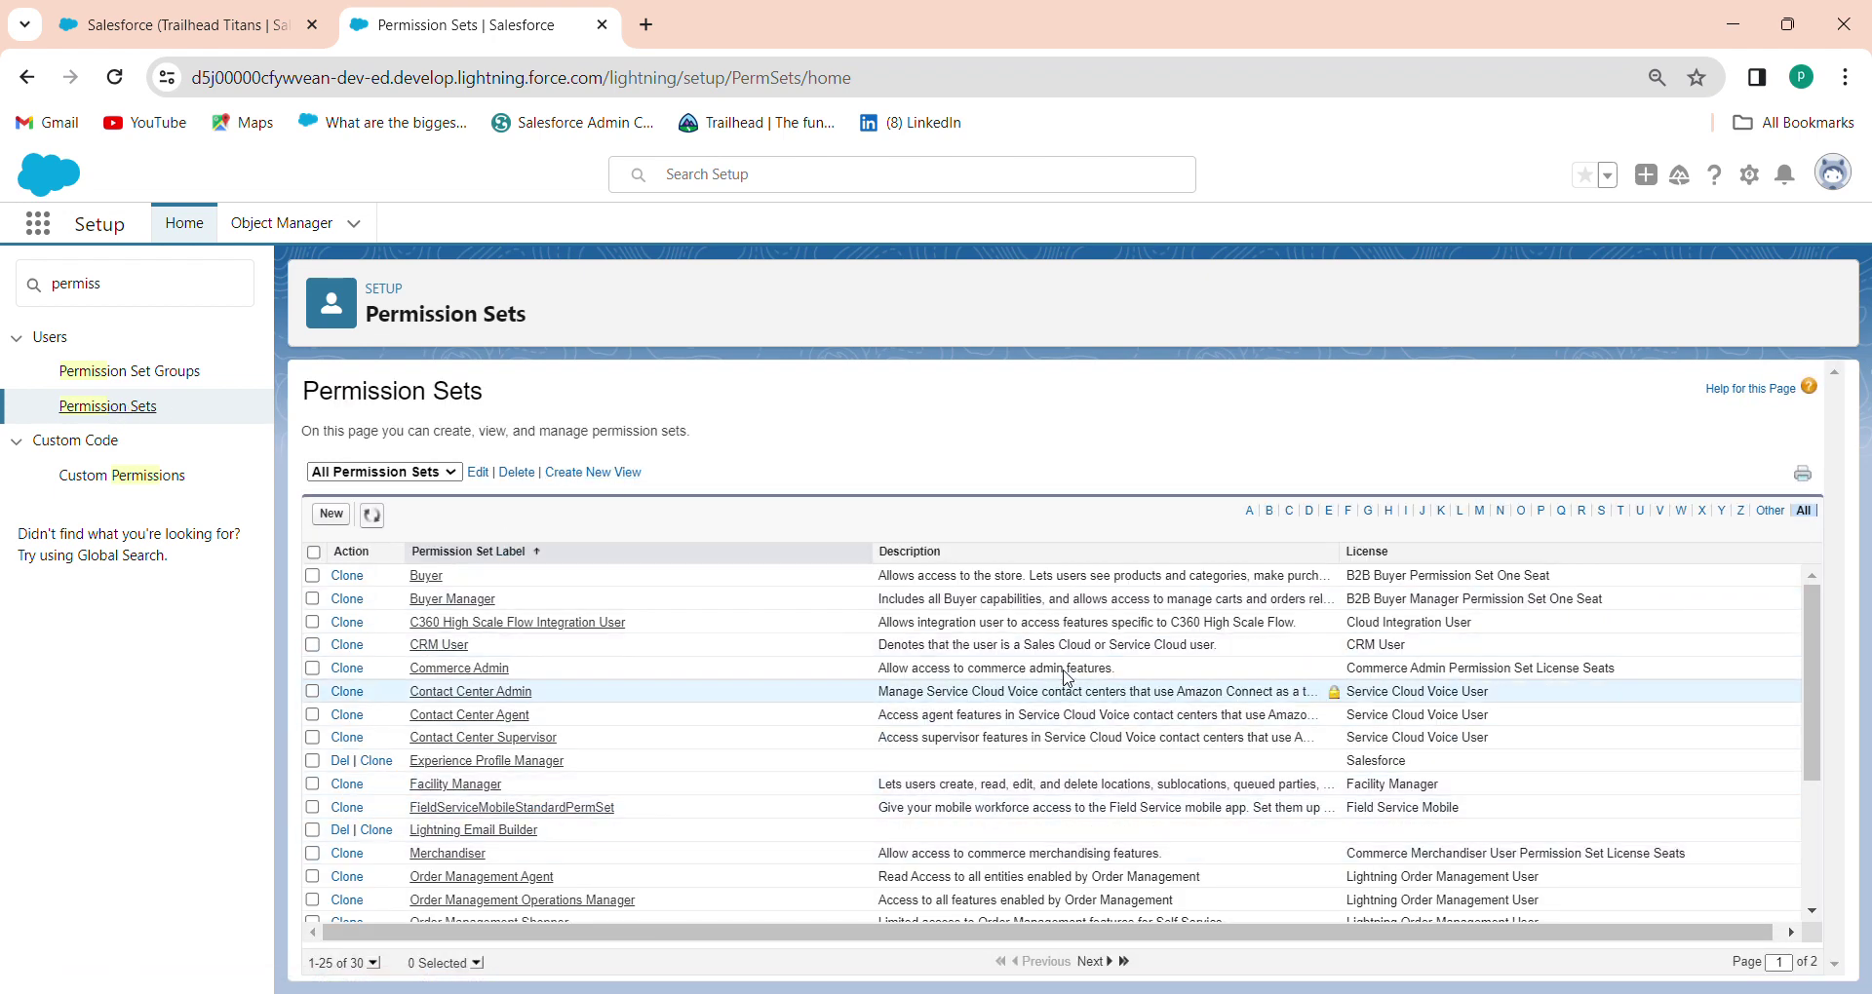
{"action": "left_click", "coordinate": [1462, 514]}
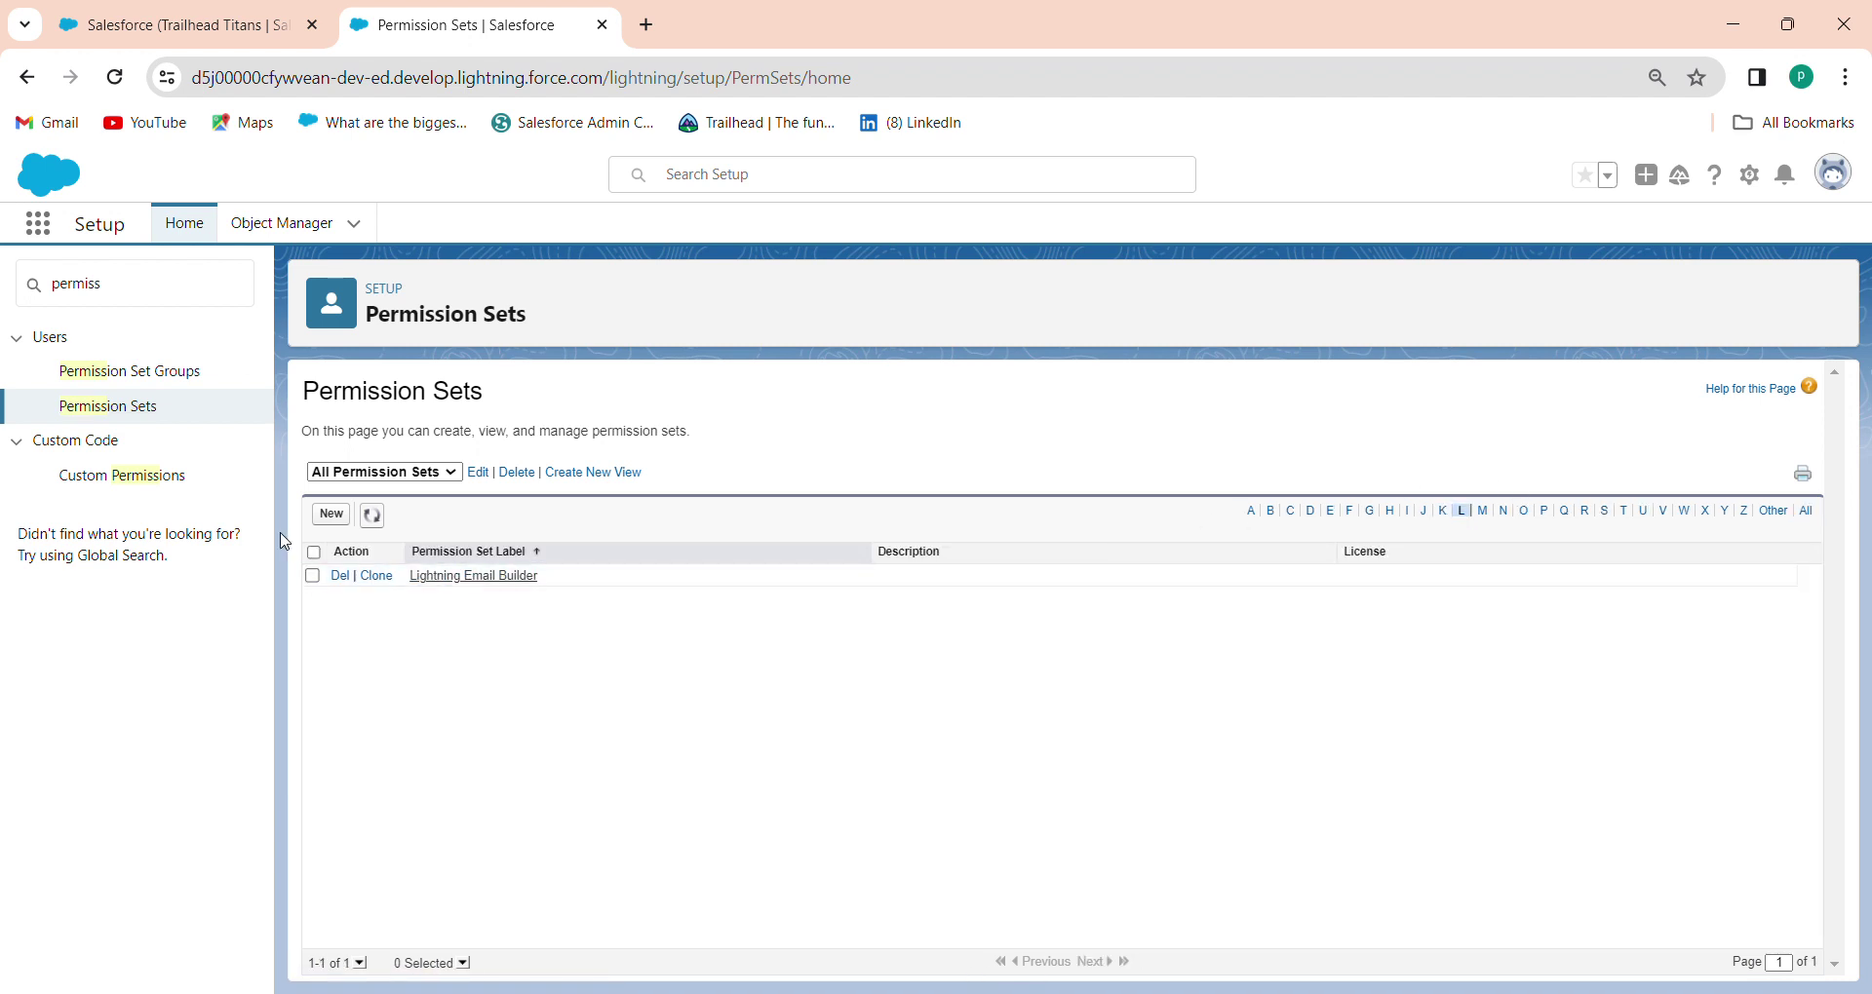
{"action": "left_click", "coordinate": [484, 583]}
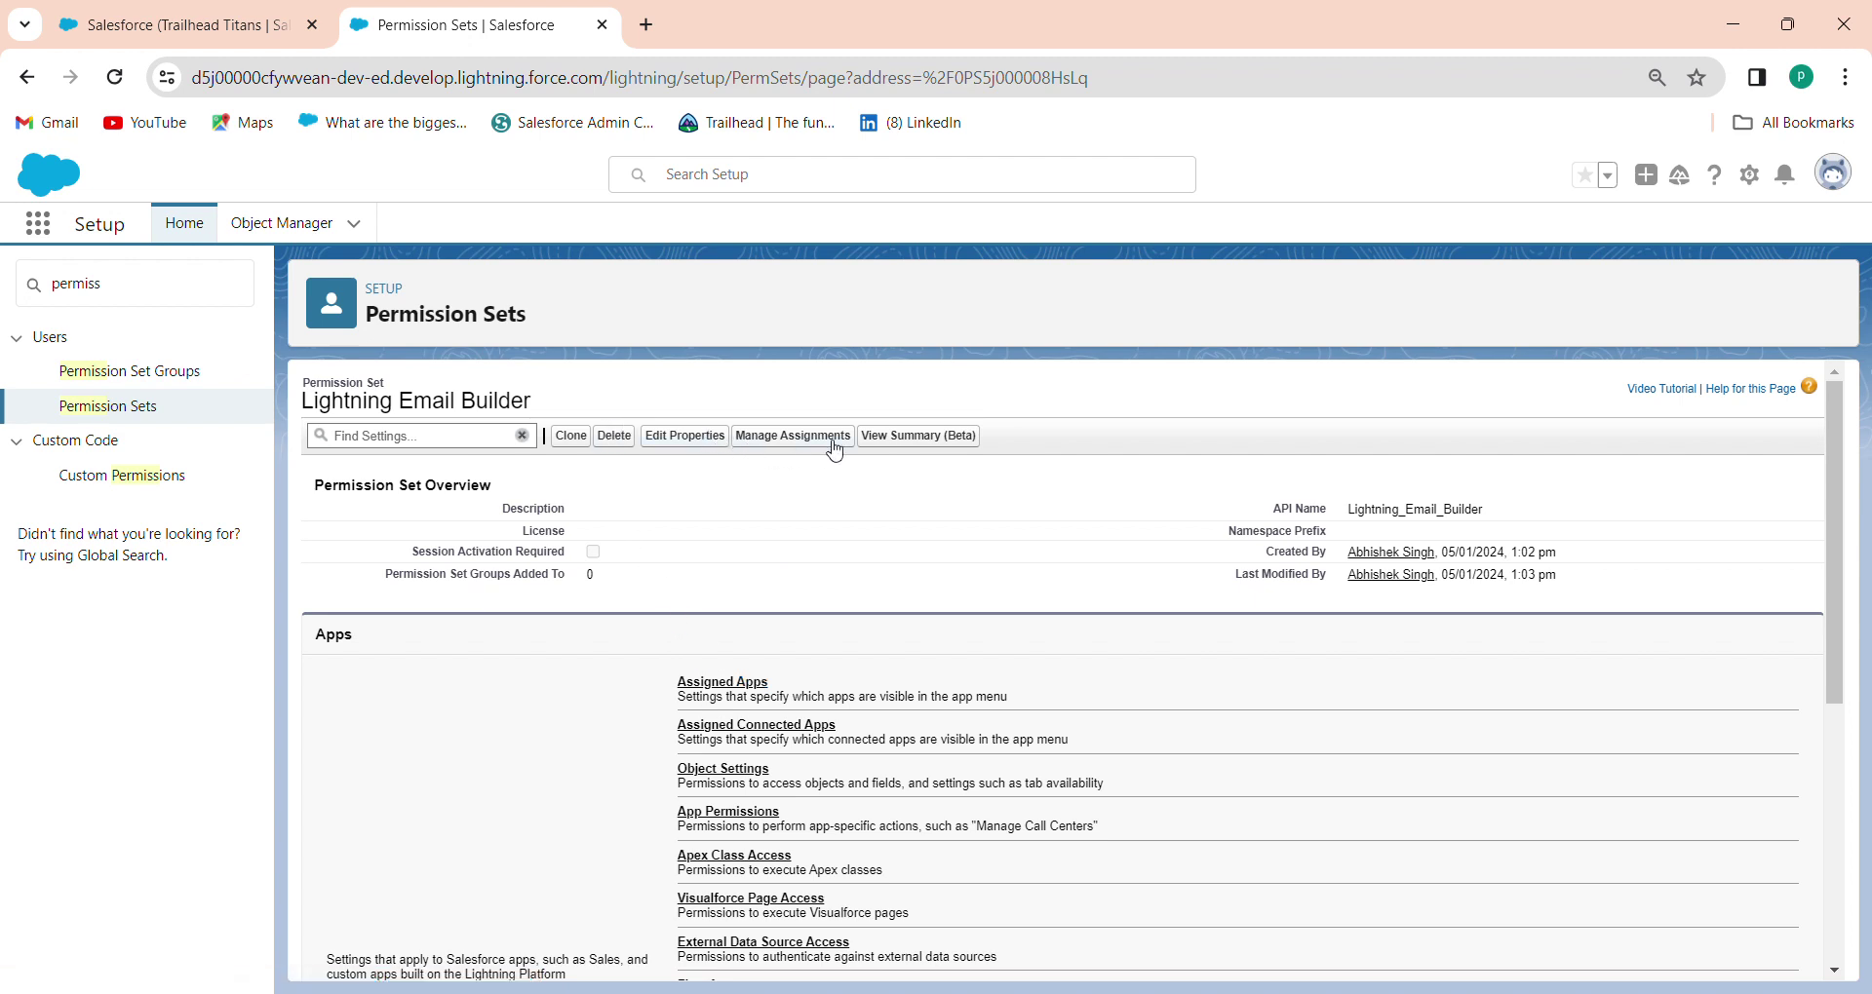
Assign Lightning Email Builder to the System Administrator user with no expiration, then return to the template tab
{"action": "left_click", "coordinate": [761, 441]}
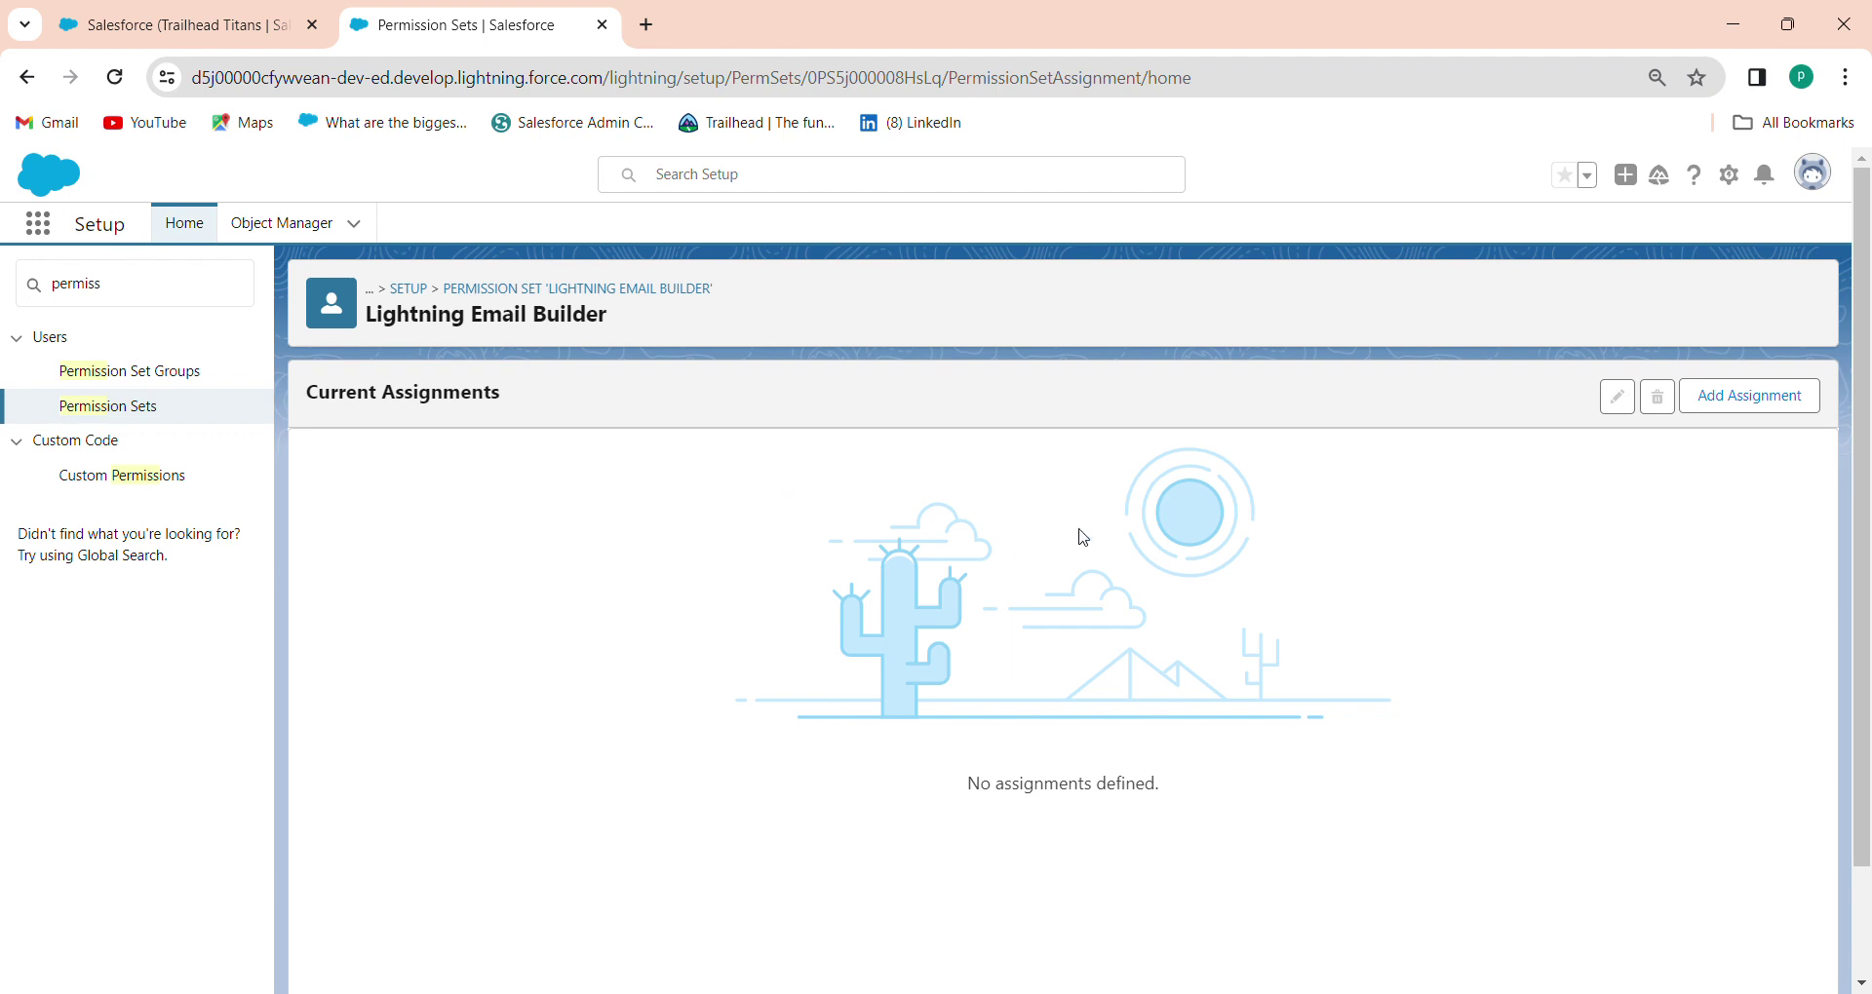
{"action": "left_click", "coordinate": [1753, 396]}
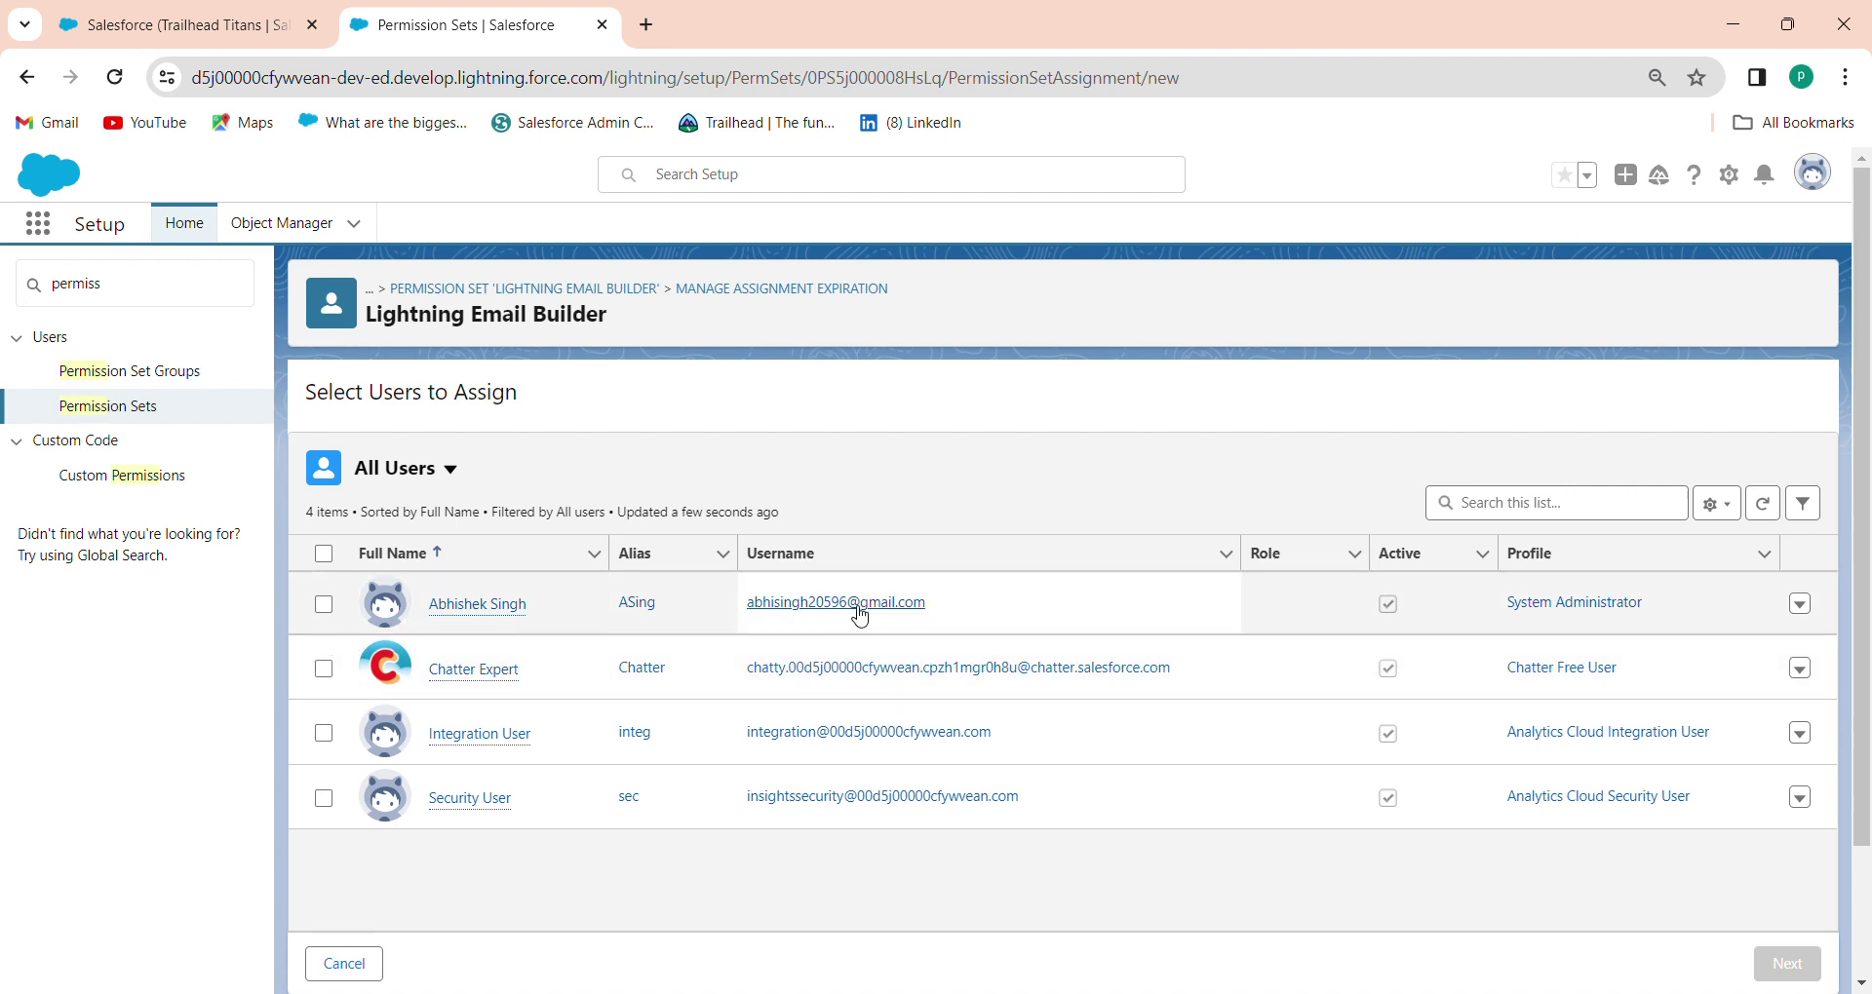
{"action": "left_click", "coordinate": [324, 606]}
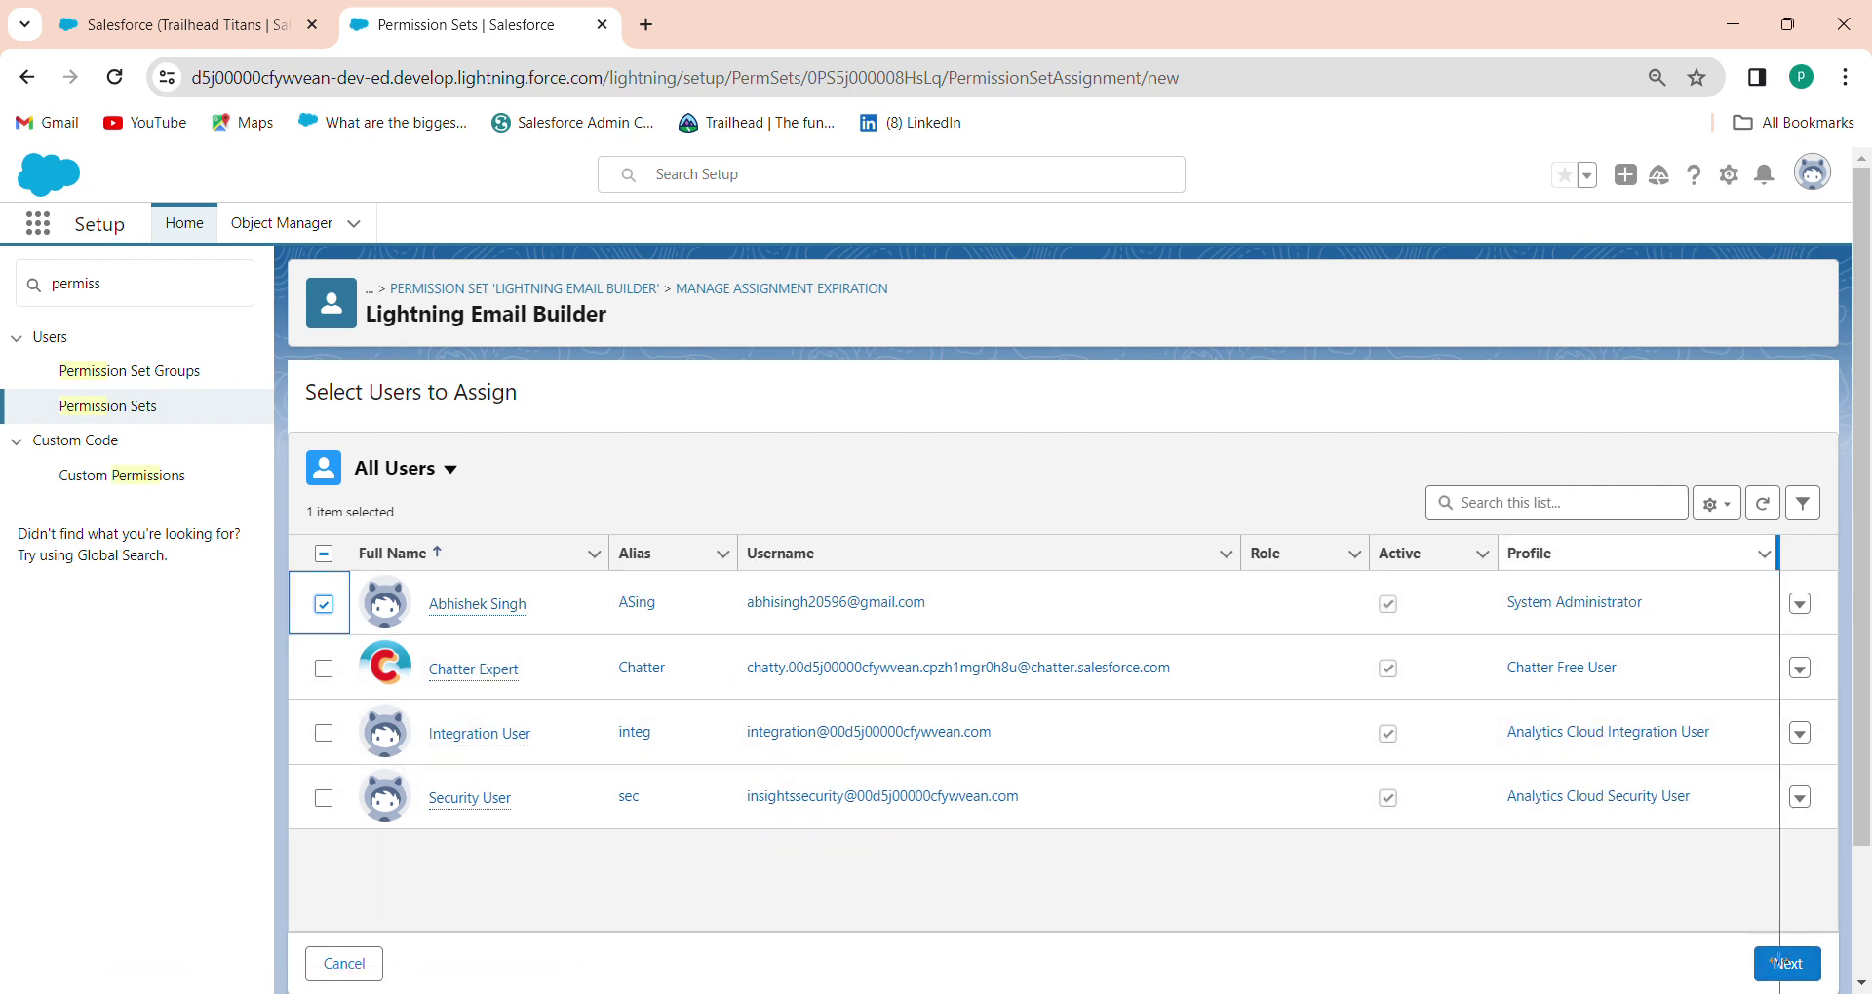
{"action": "left_click", "coordinate": [1787, 965]}
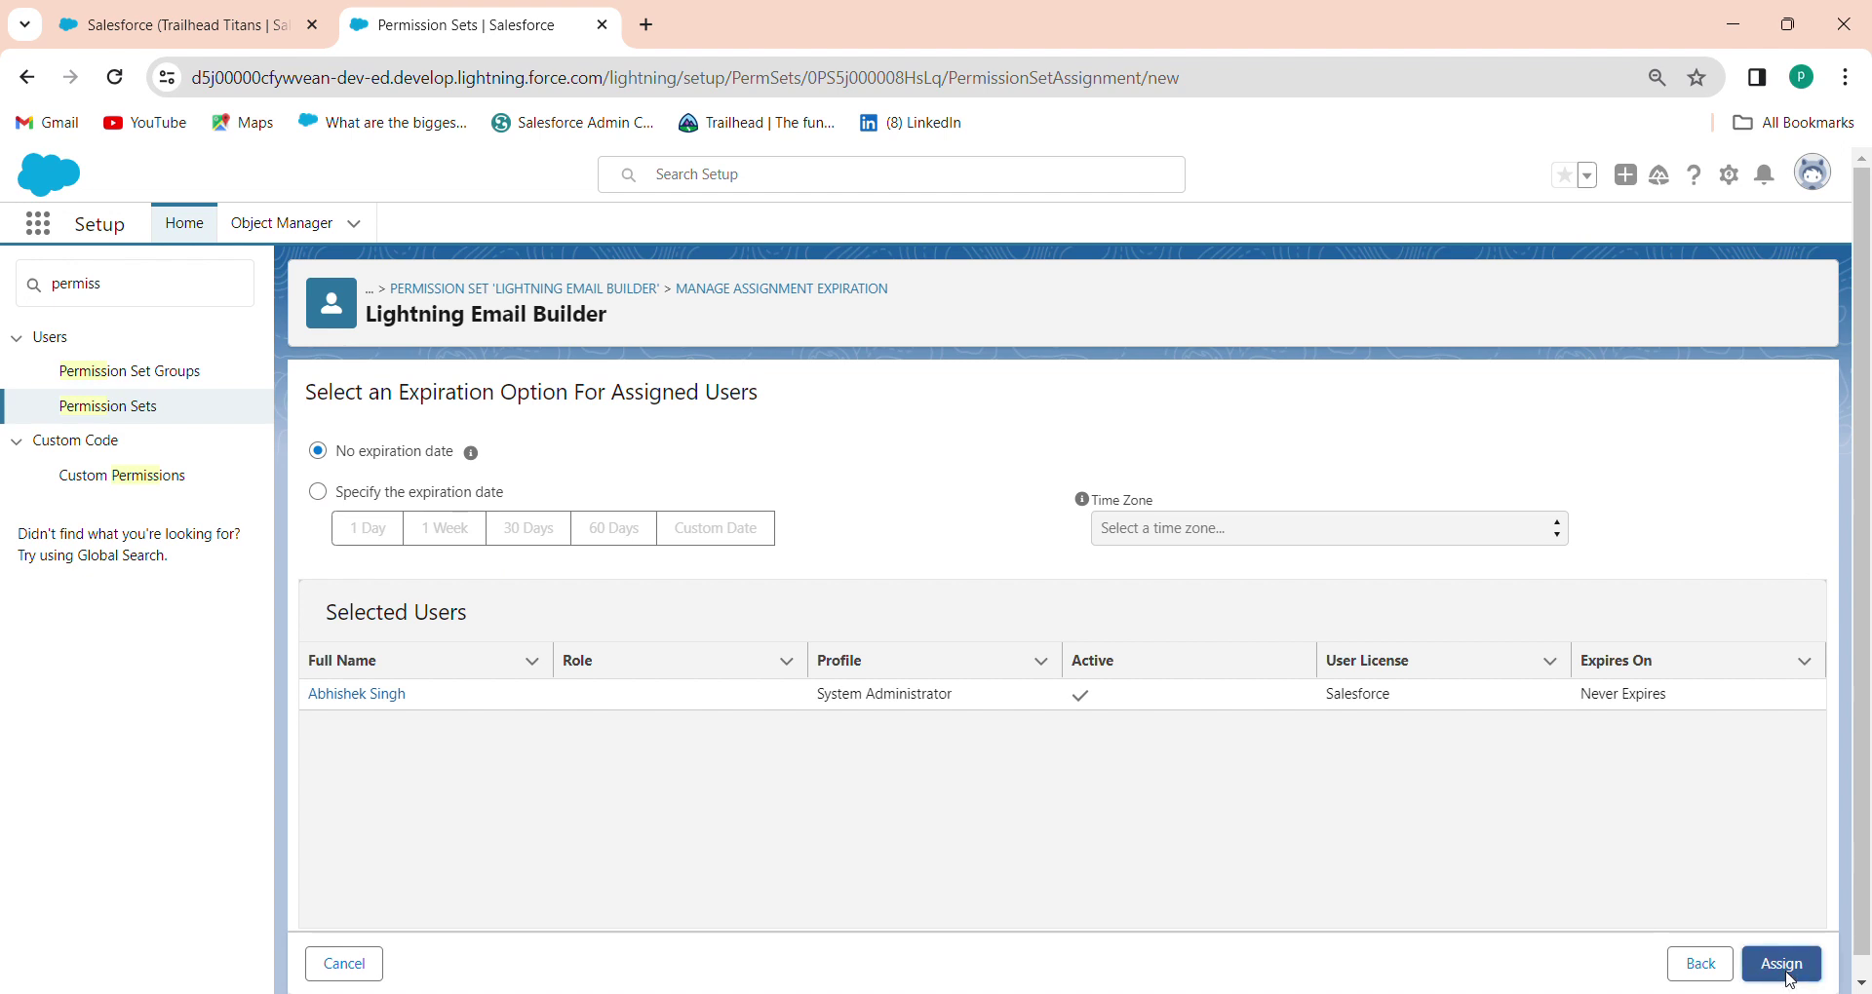
{"action": "left_click", "coordinate": [1787, 965]}
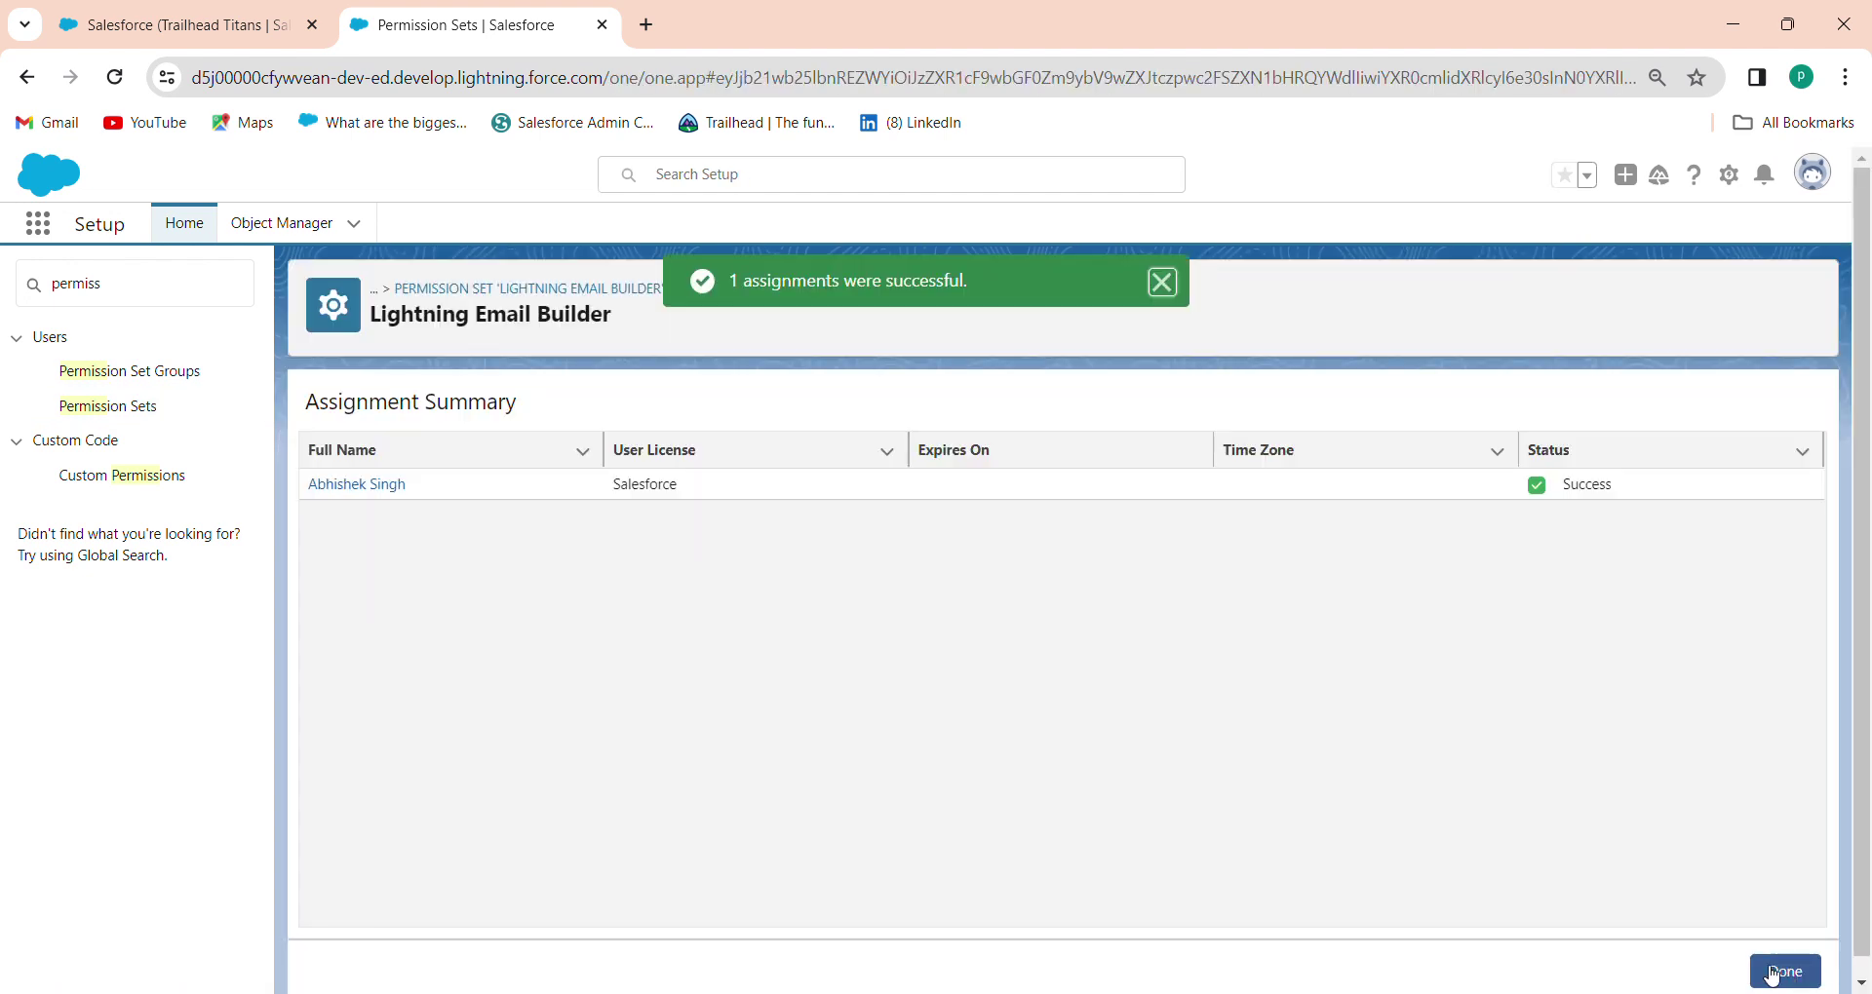
{"action": "left_click", "coordinate": [263, 13]}
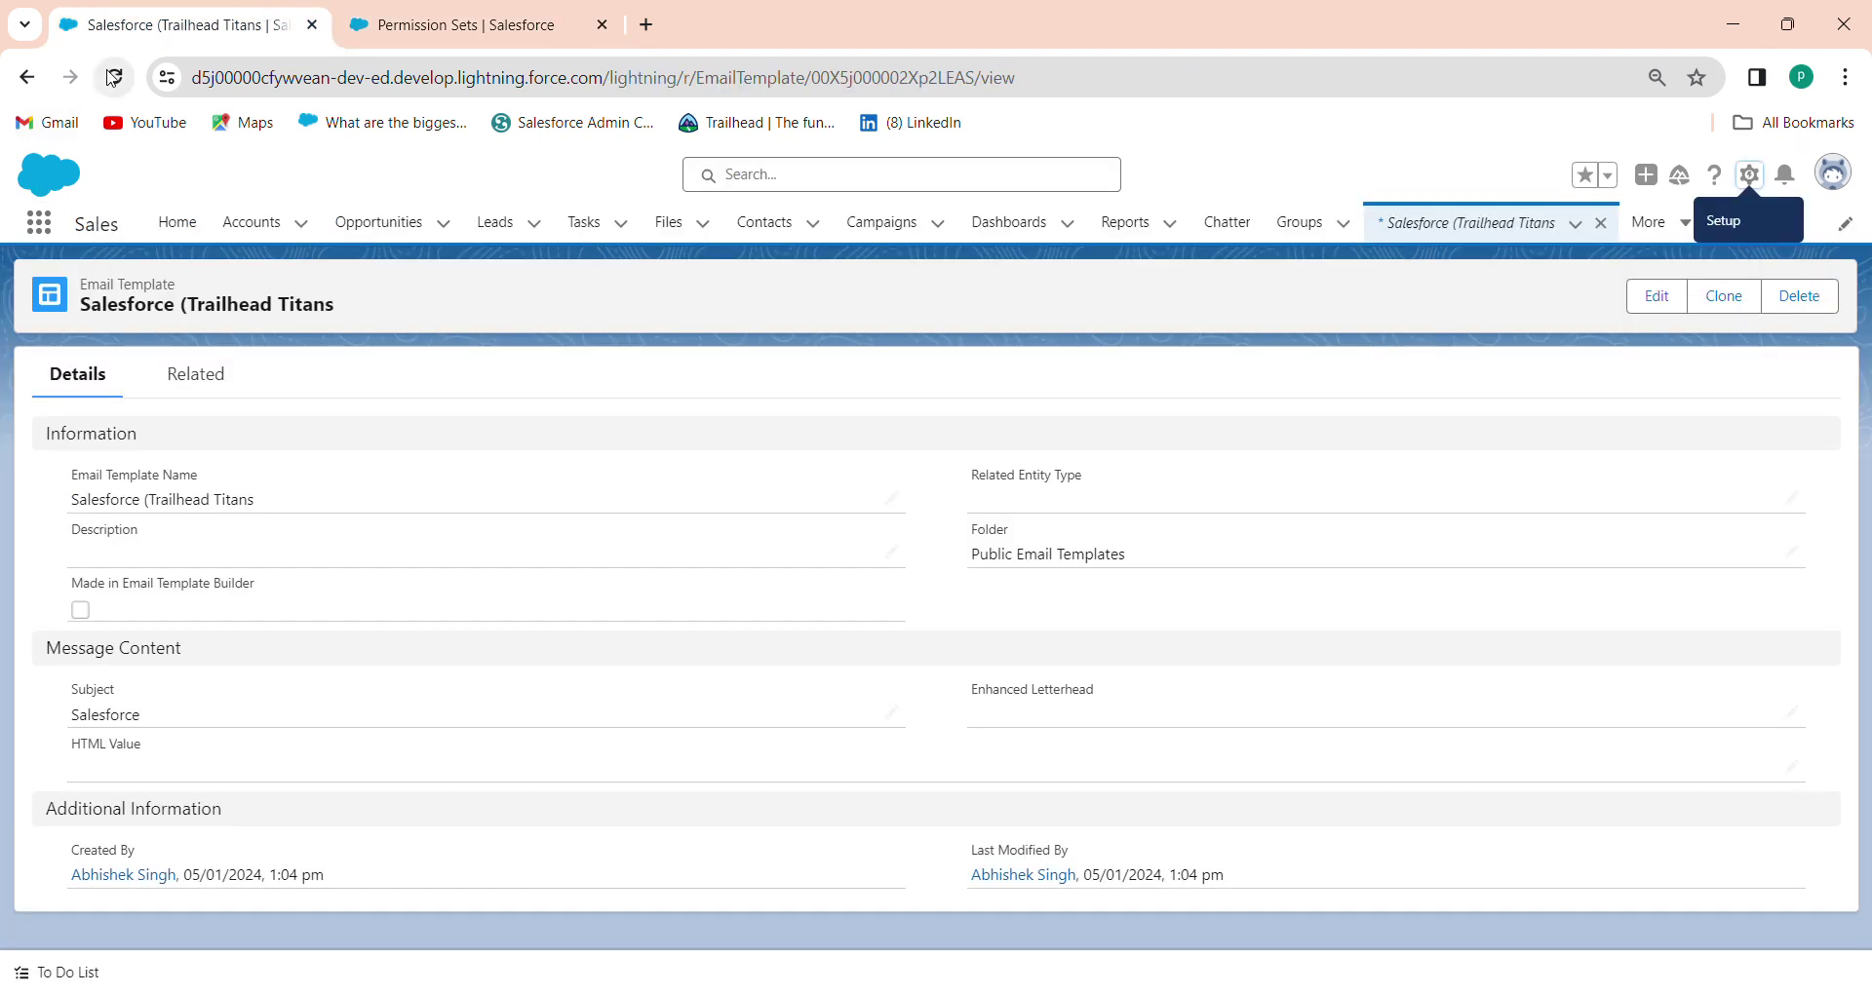
Reload the 'Salesforce (Trailhead Titans' template and launch it in Email Template Builder
{"action": "left_click", "coordinate": [113, 78]}
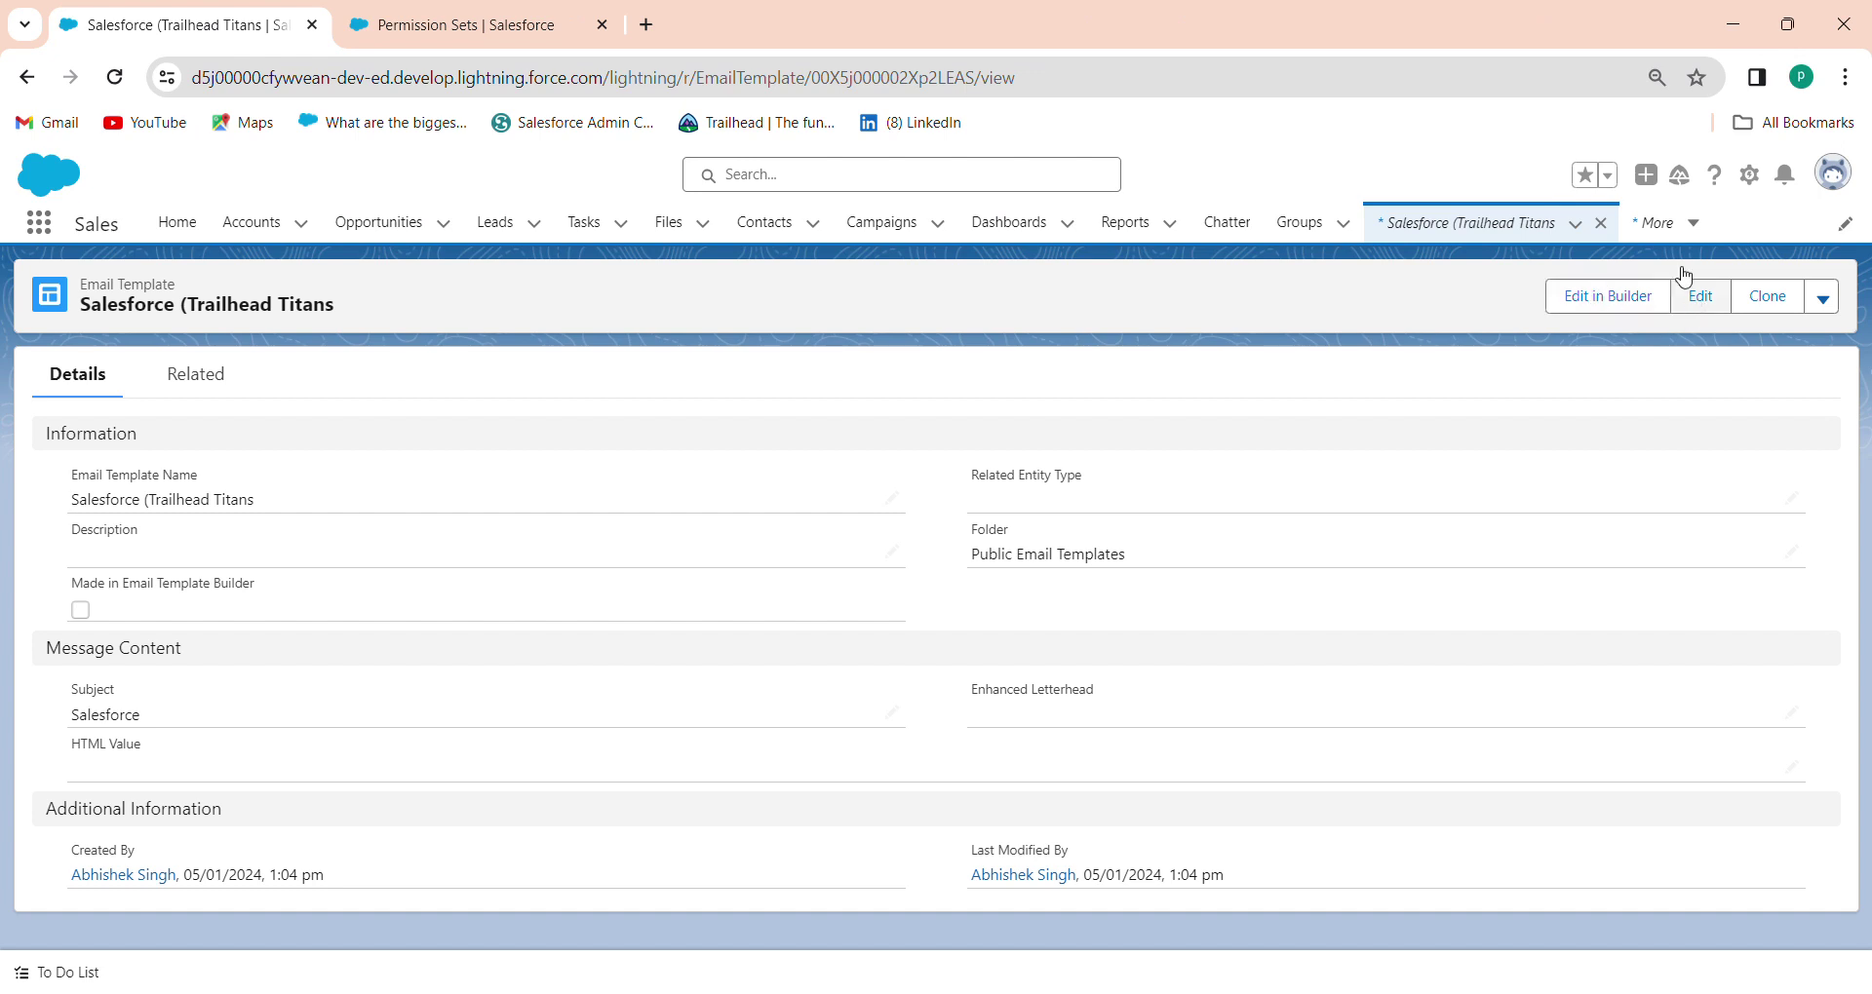
{"action": "left_click", "coordinate": [1628, 309]}
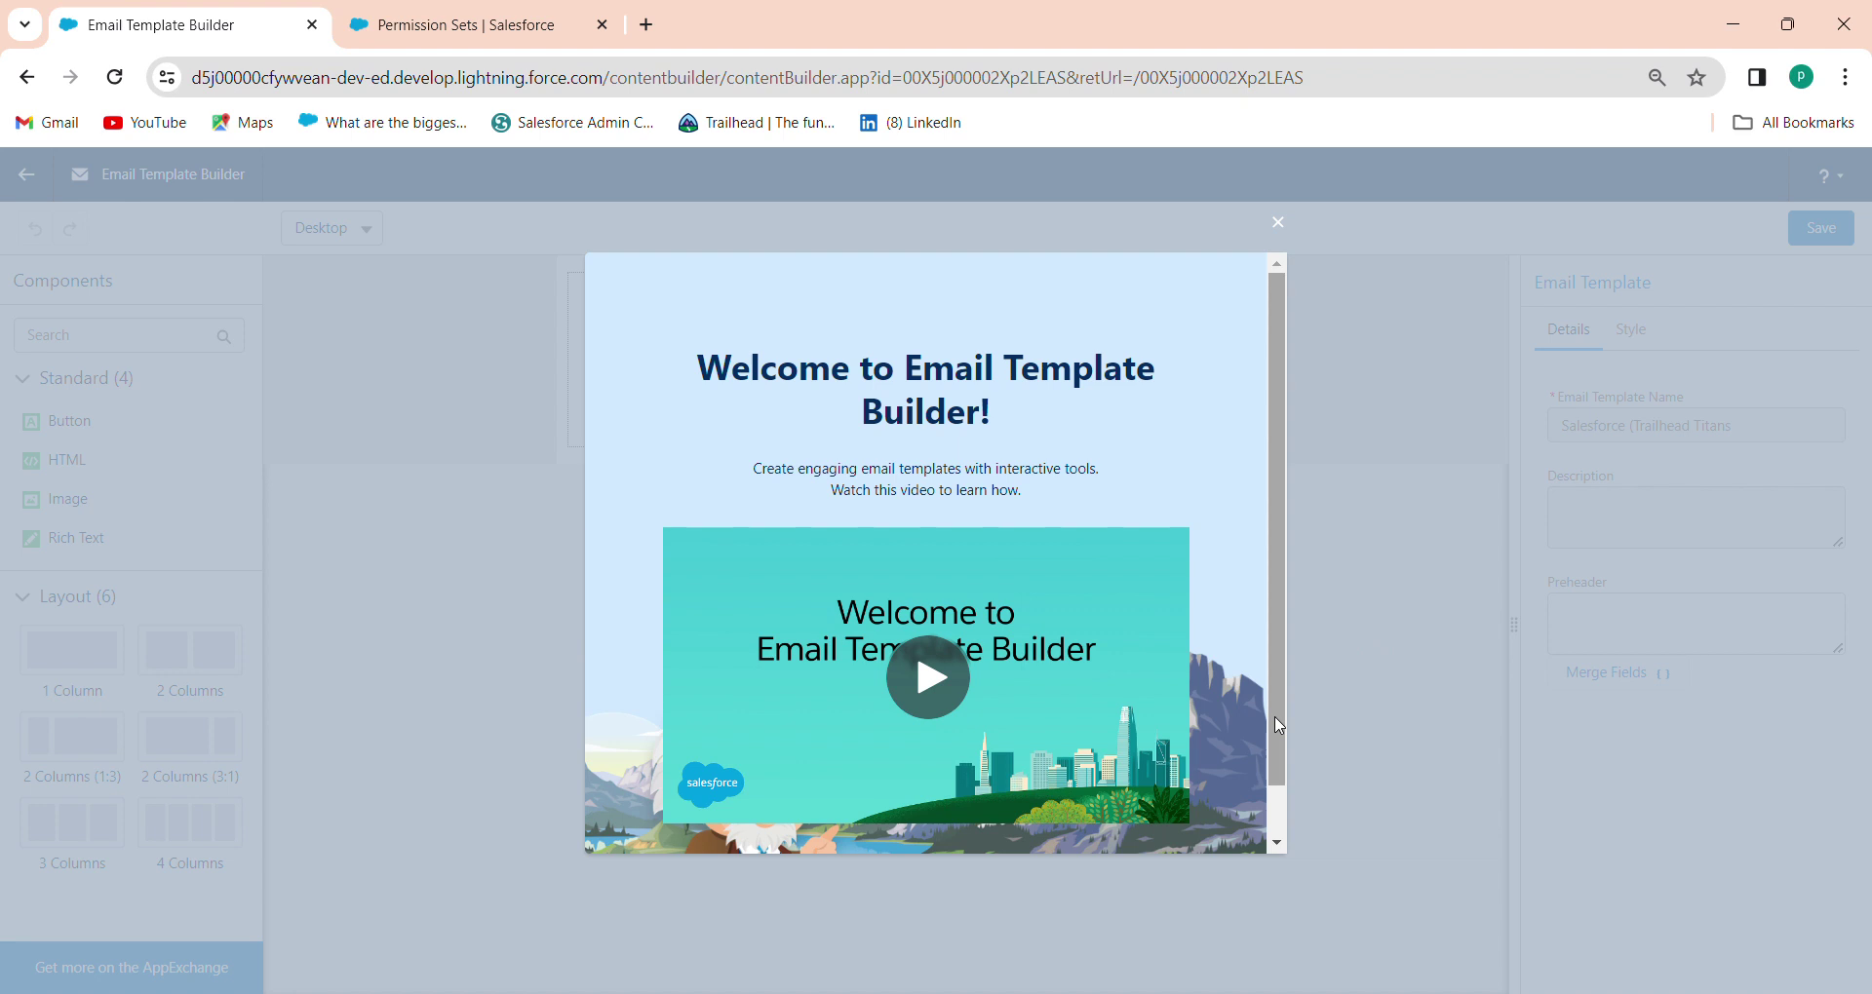
{"action": "scroll", "coordinate": [1282, 822], "scroll_direction": "down", "scroll_amount": 1}
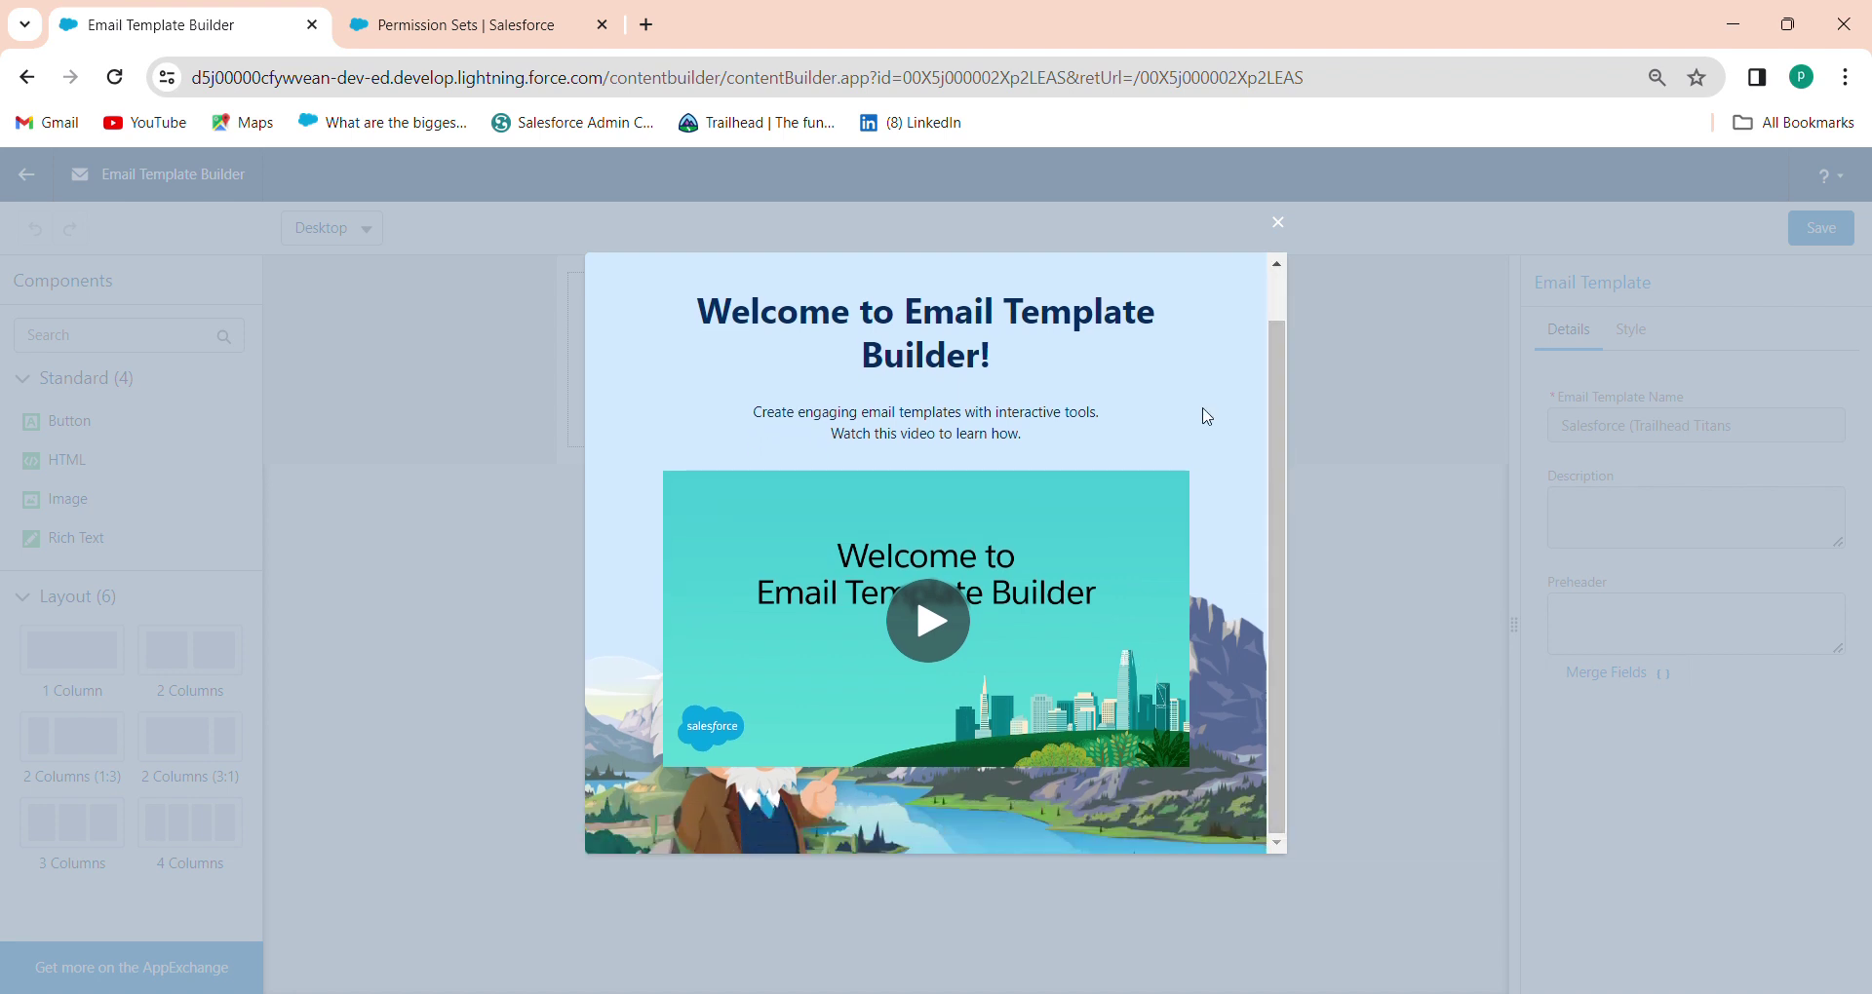
Dismiss the welcome video, drag an Image block onto the template canvas, and open a blank tab
{"action": "left_click", "coordinate": [1276, 230]}
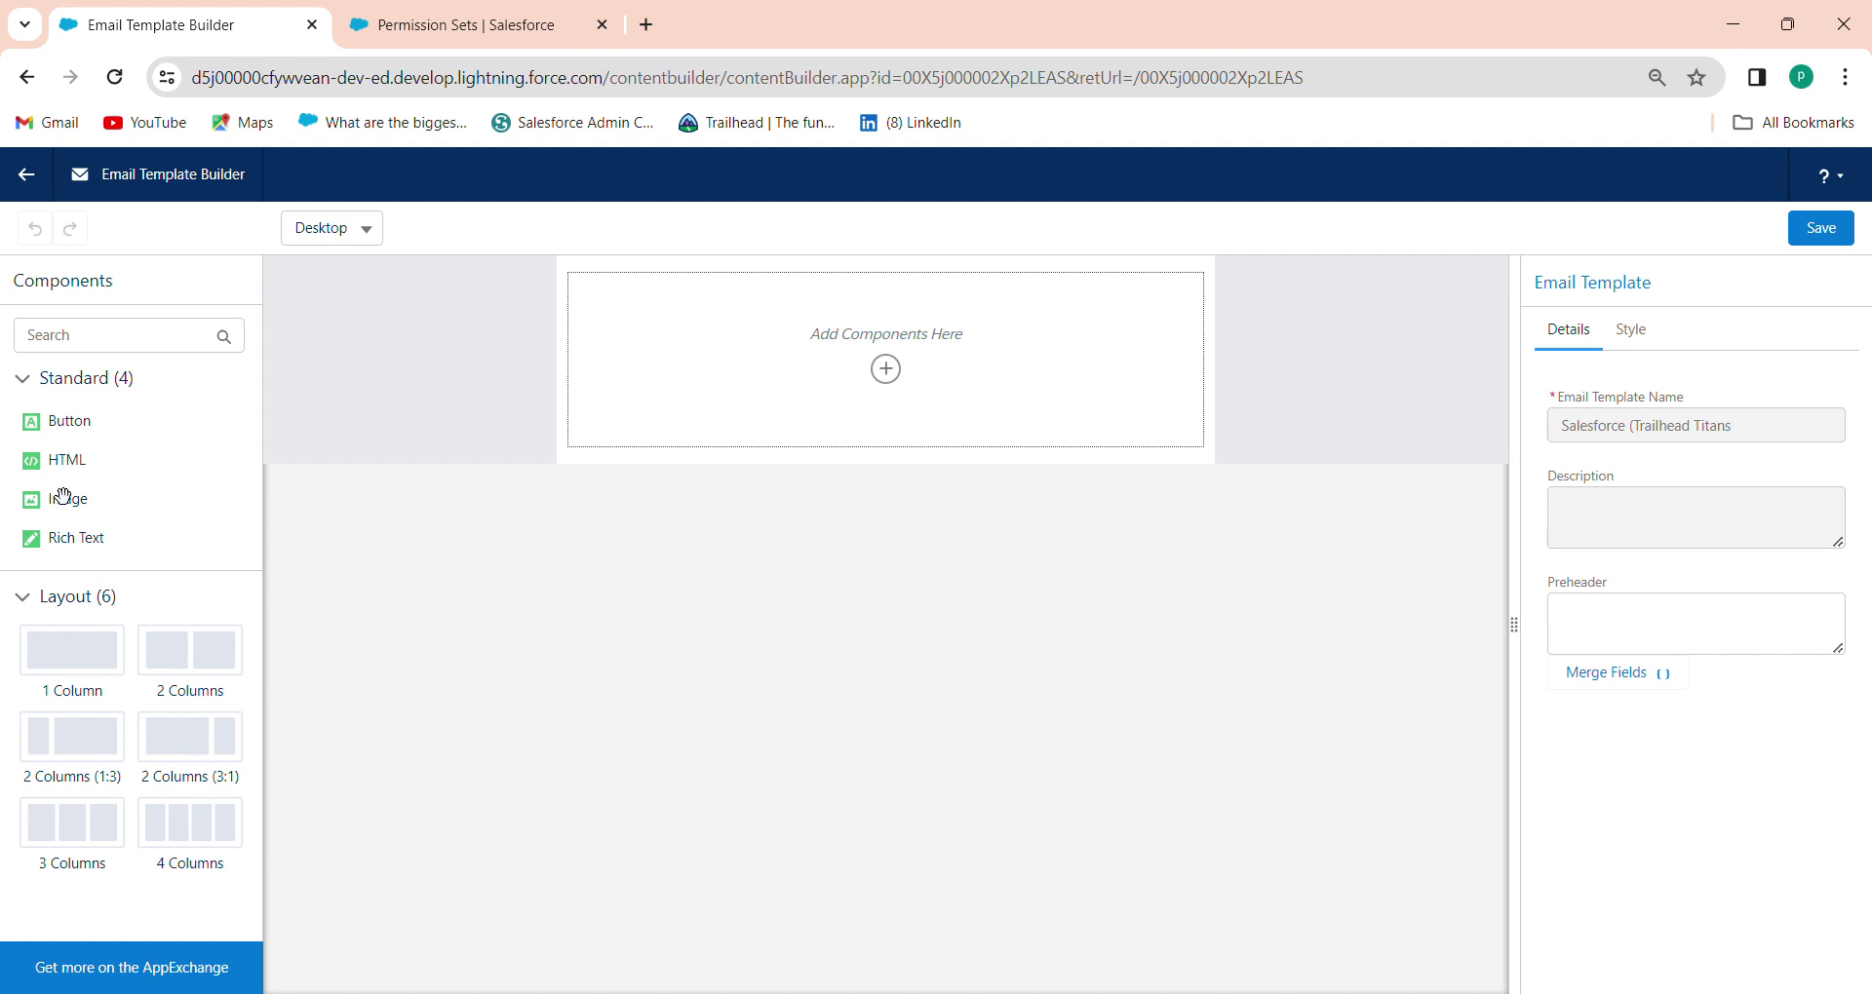
{"action": "left_click_drag", "start_coordinate": [75, 503], "coordinate": [700, 322]}
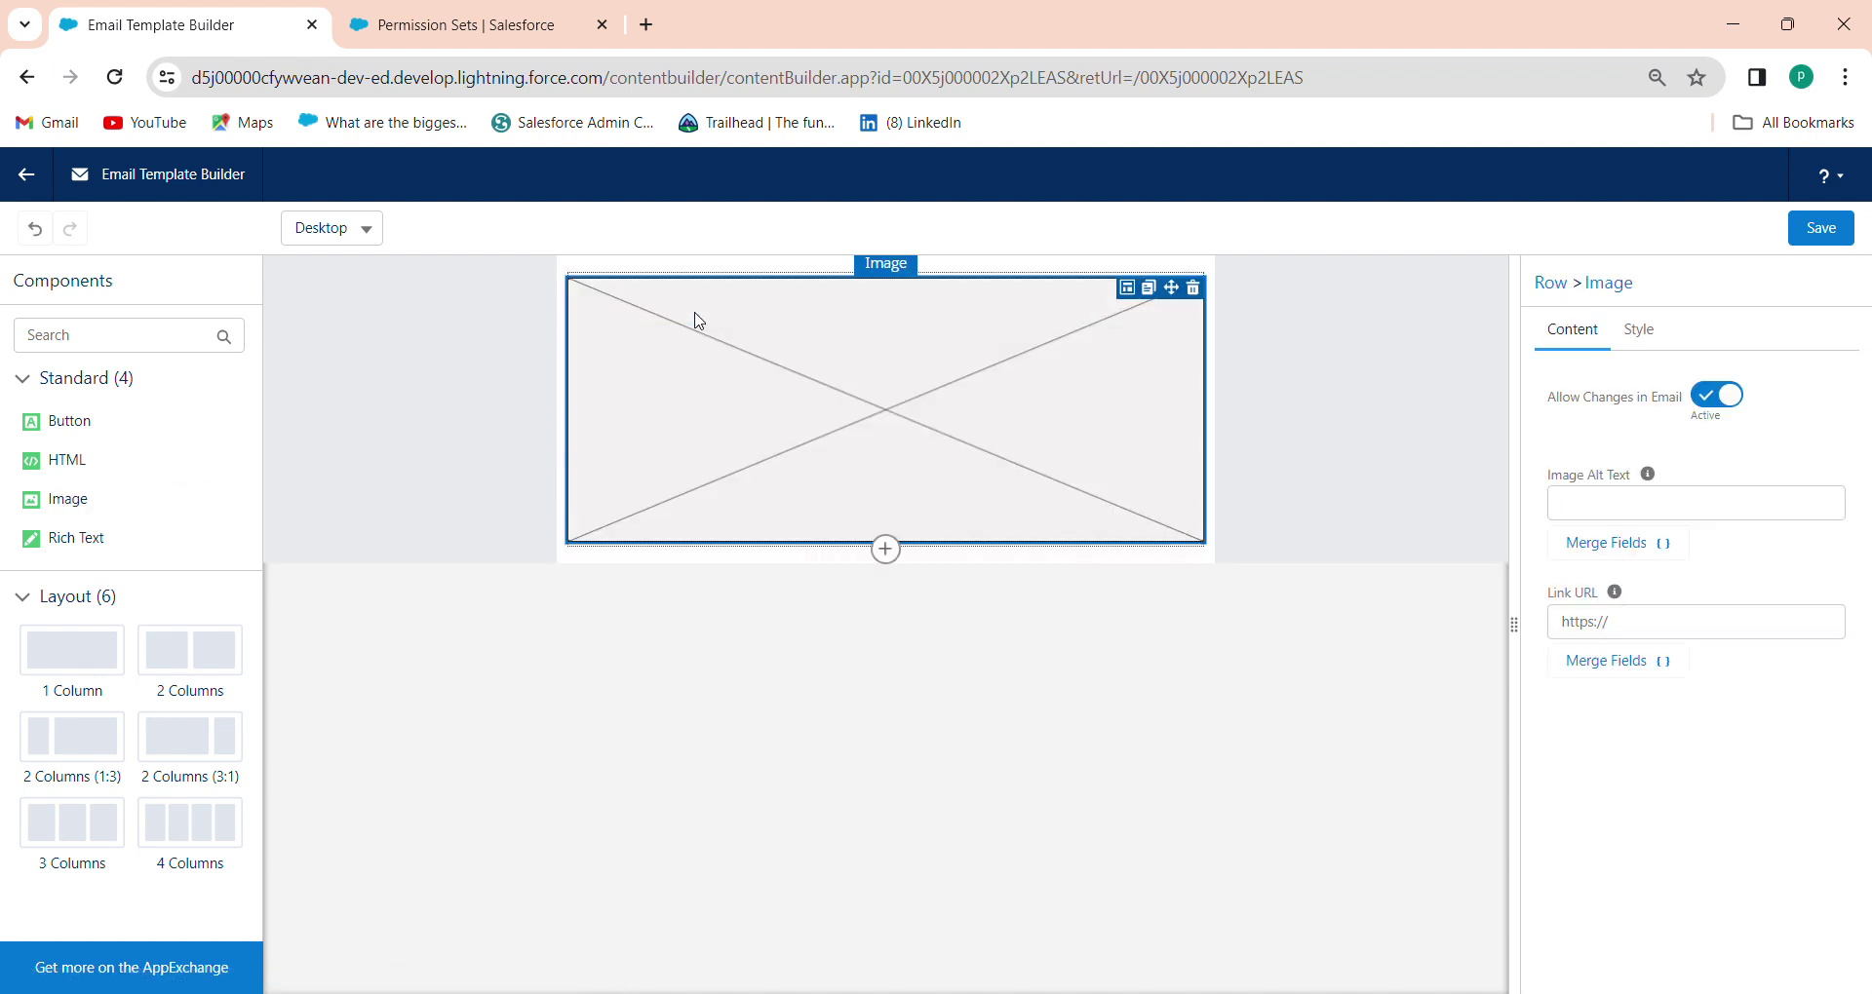
{"action": "left_click", "coordinate": [646, 21]}
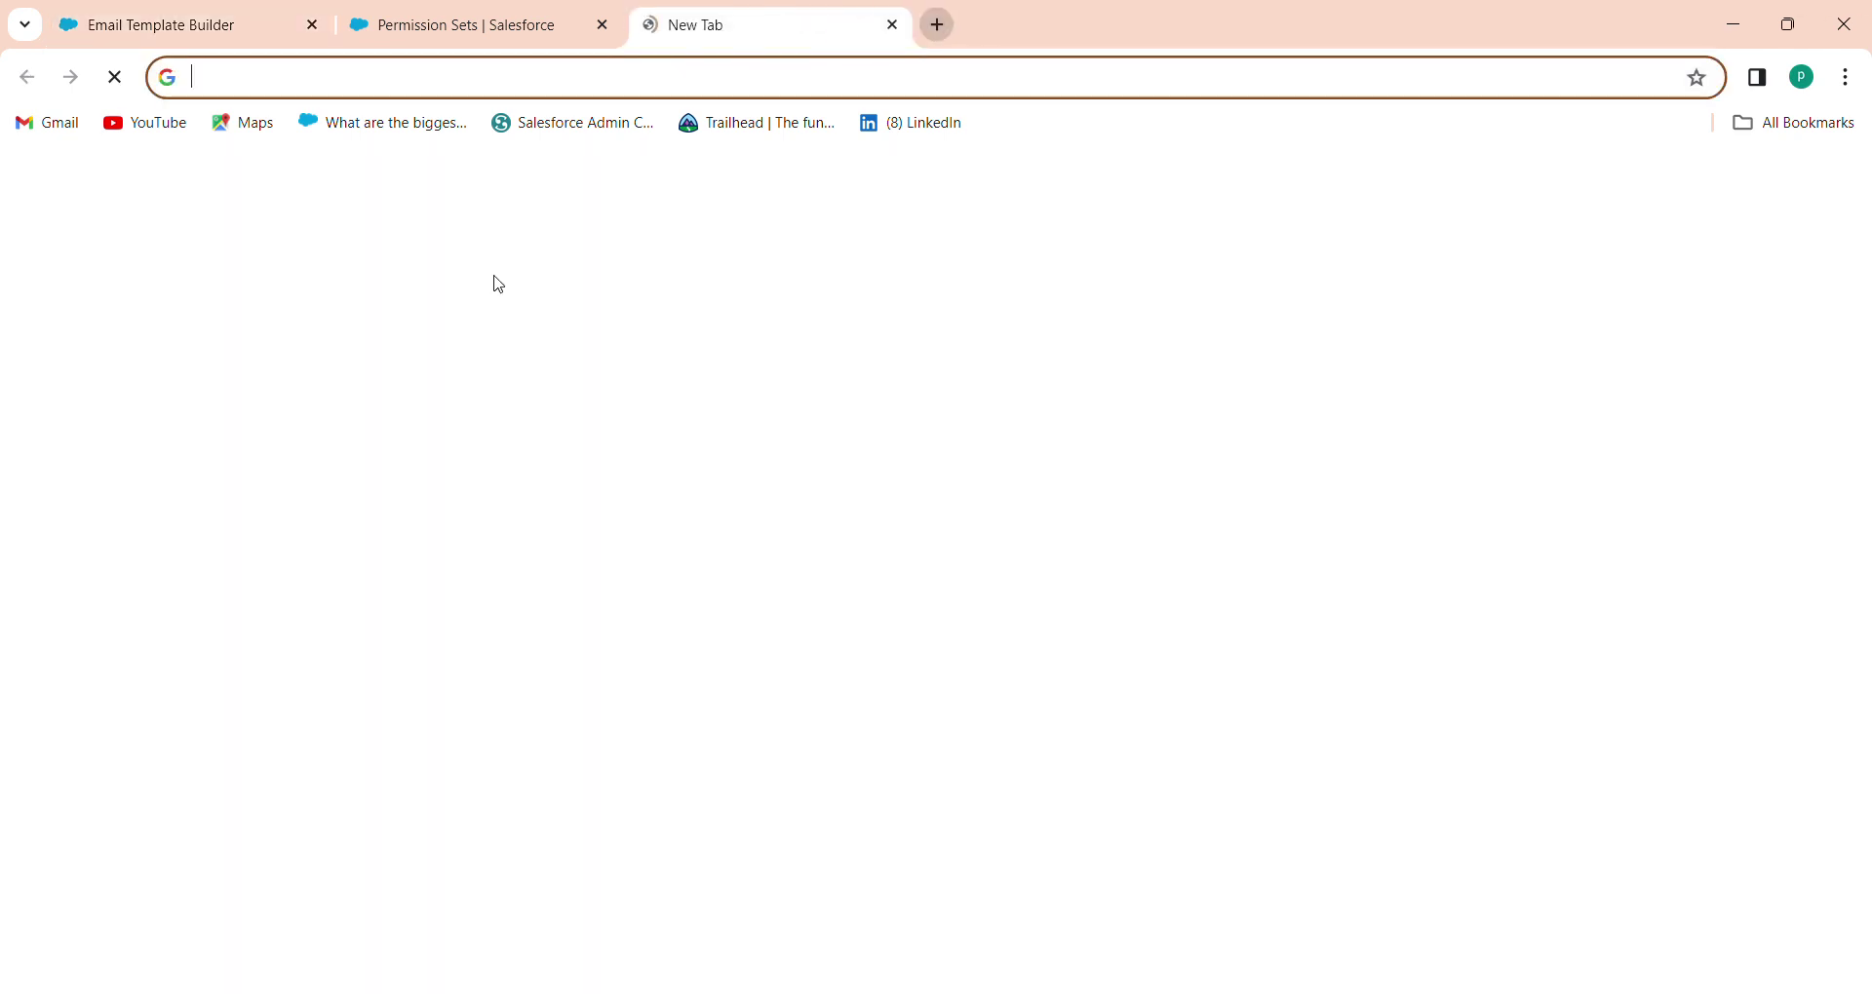
Search Google Images for 'salesforce' and browse the results
{"action": "left_click", "coordinate": [749, 535]}
{"action": "type", "text": "salesforce"}
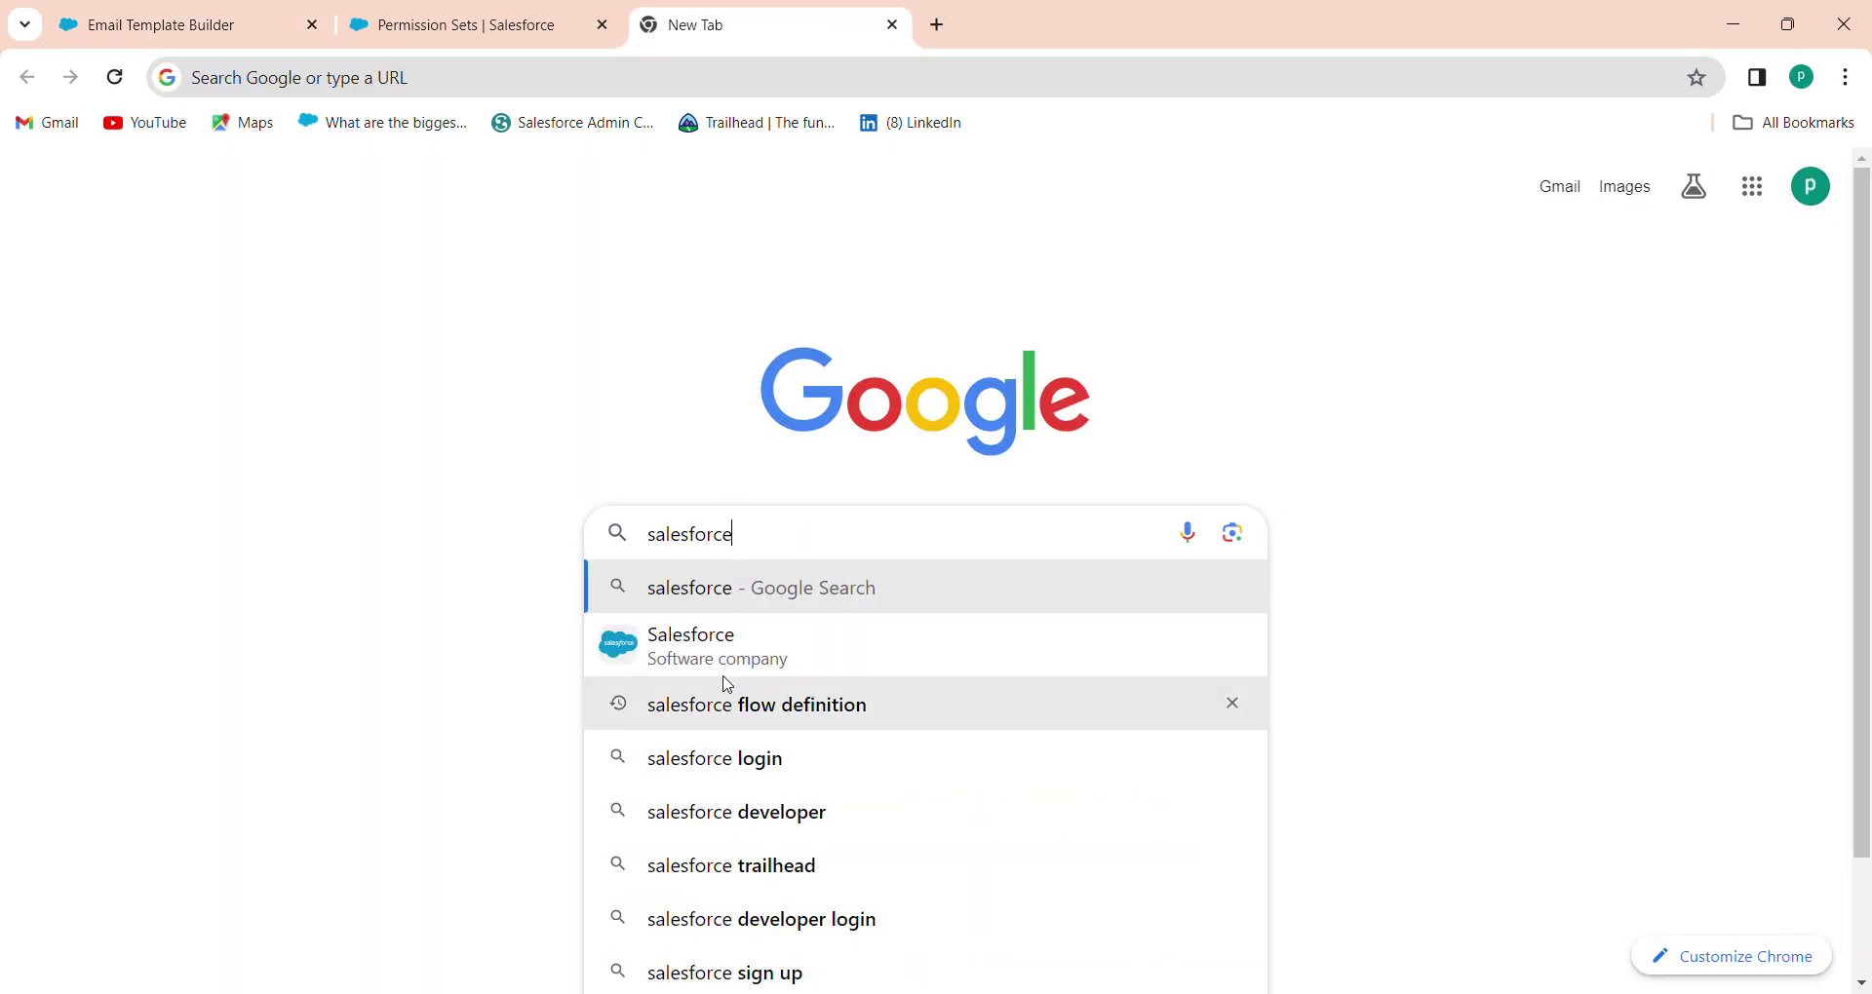
{"action": "left_click", "coordinate": [751, 655]}
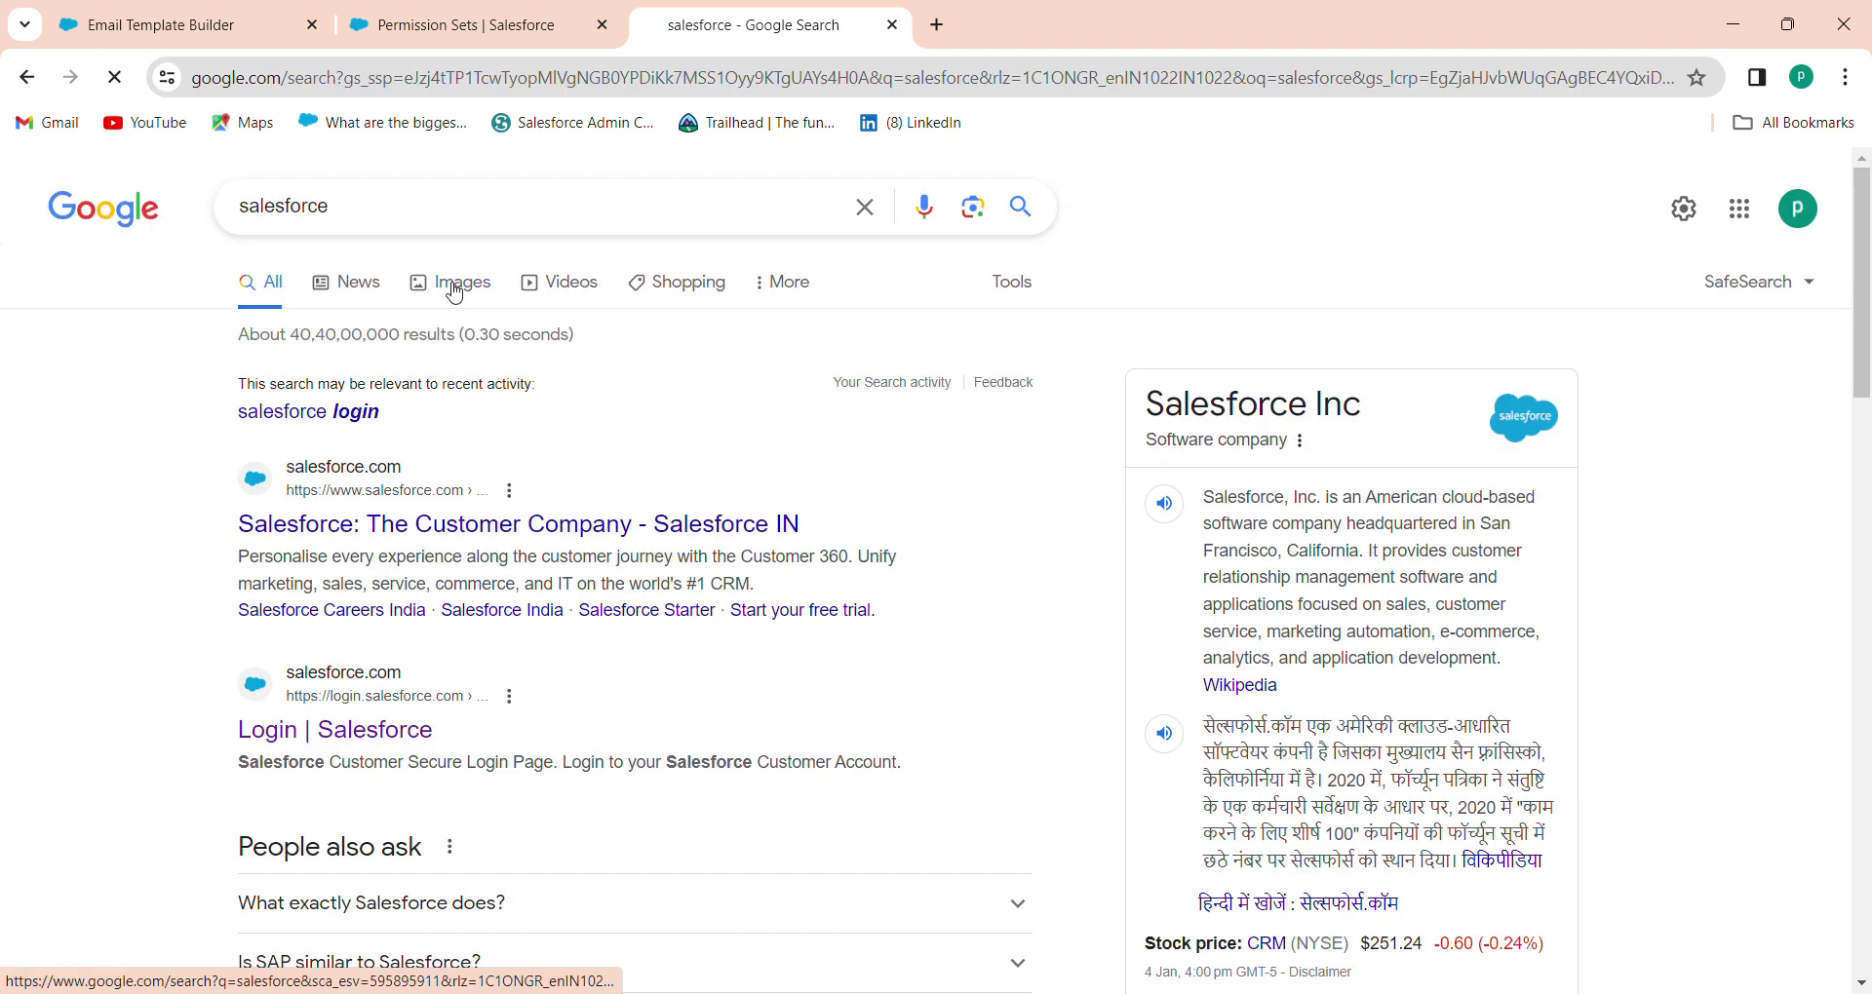
{"action": "left_click", "coordinate": [455, 288]}
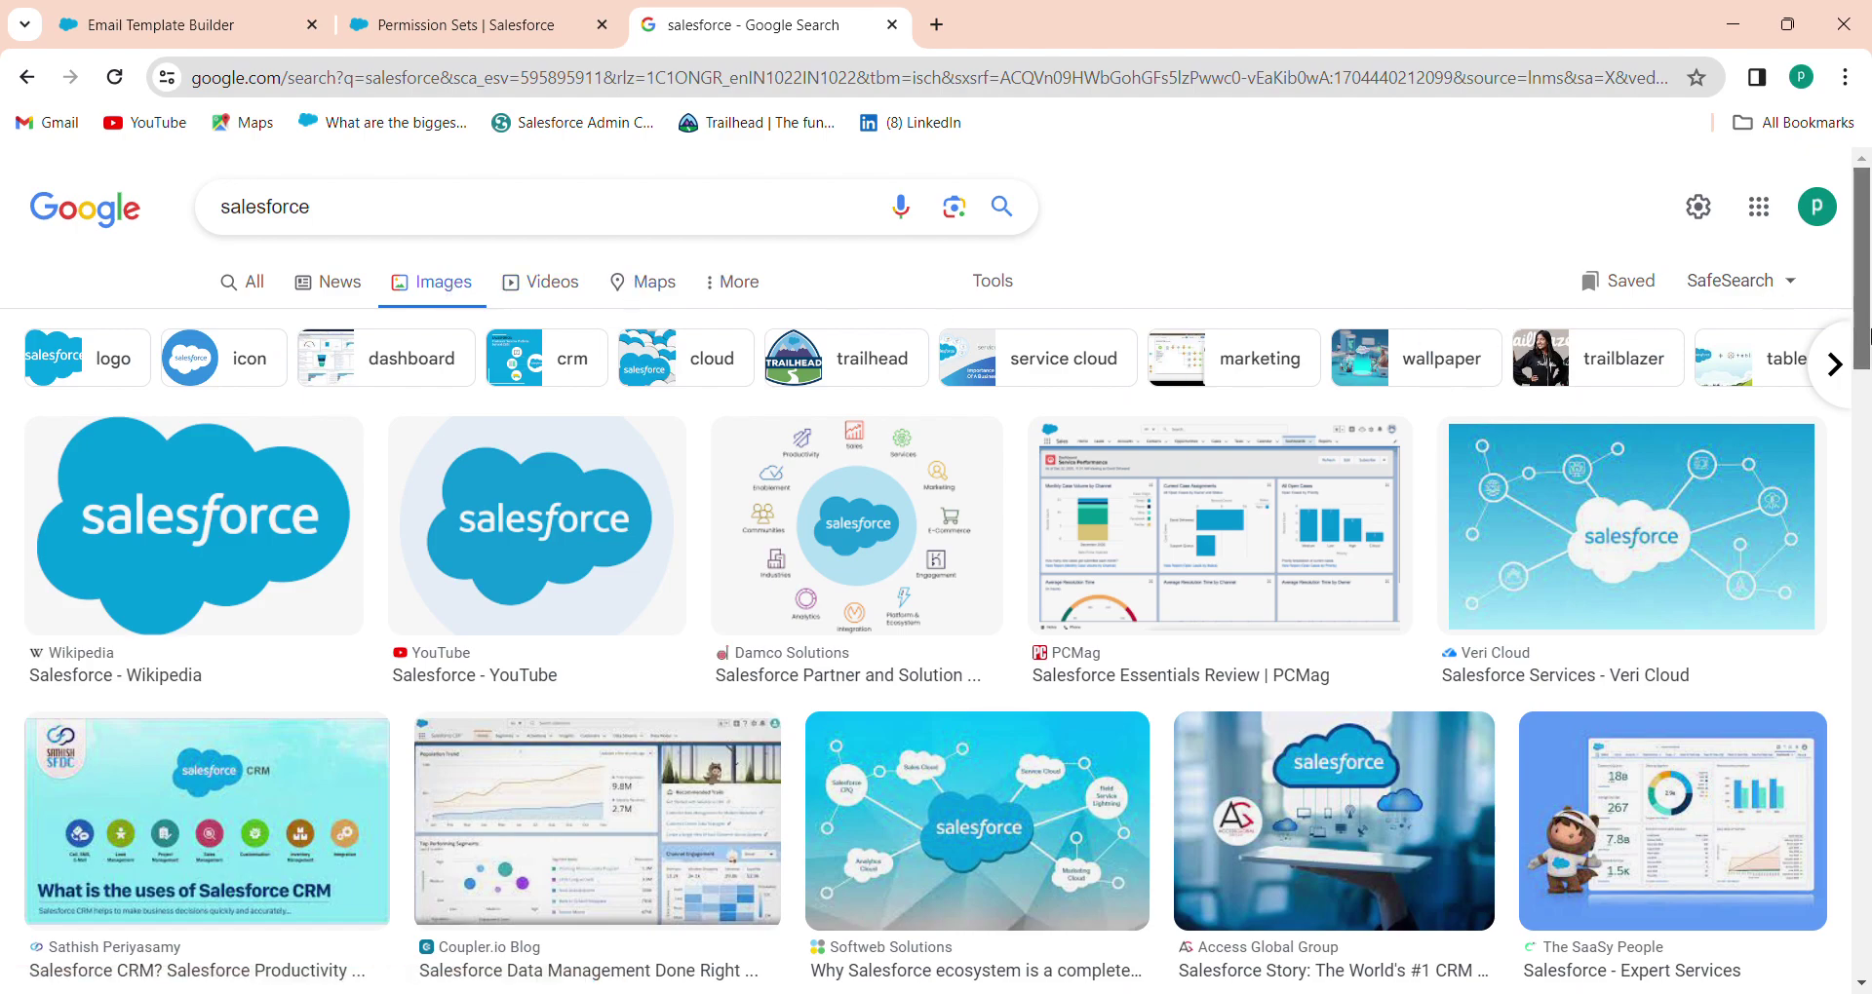
{"action": "left_click_drag", "start_coordinate": [1868, 337], "coordinate": [1843, 827]}
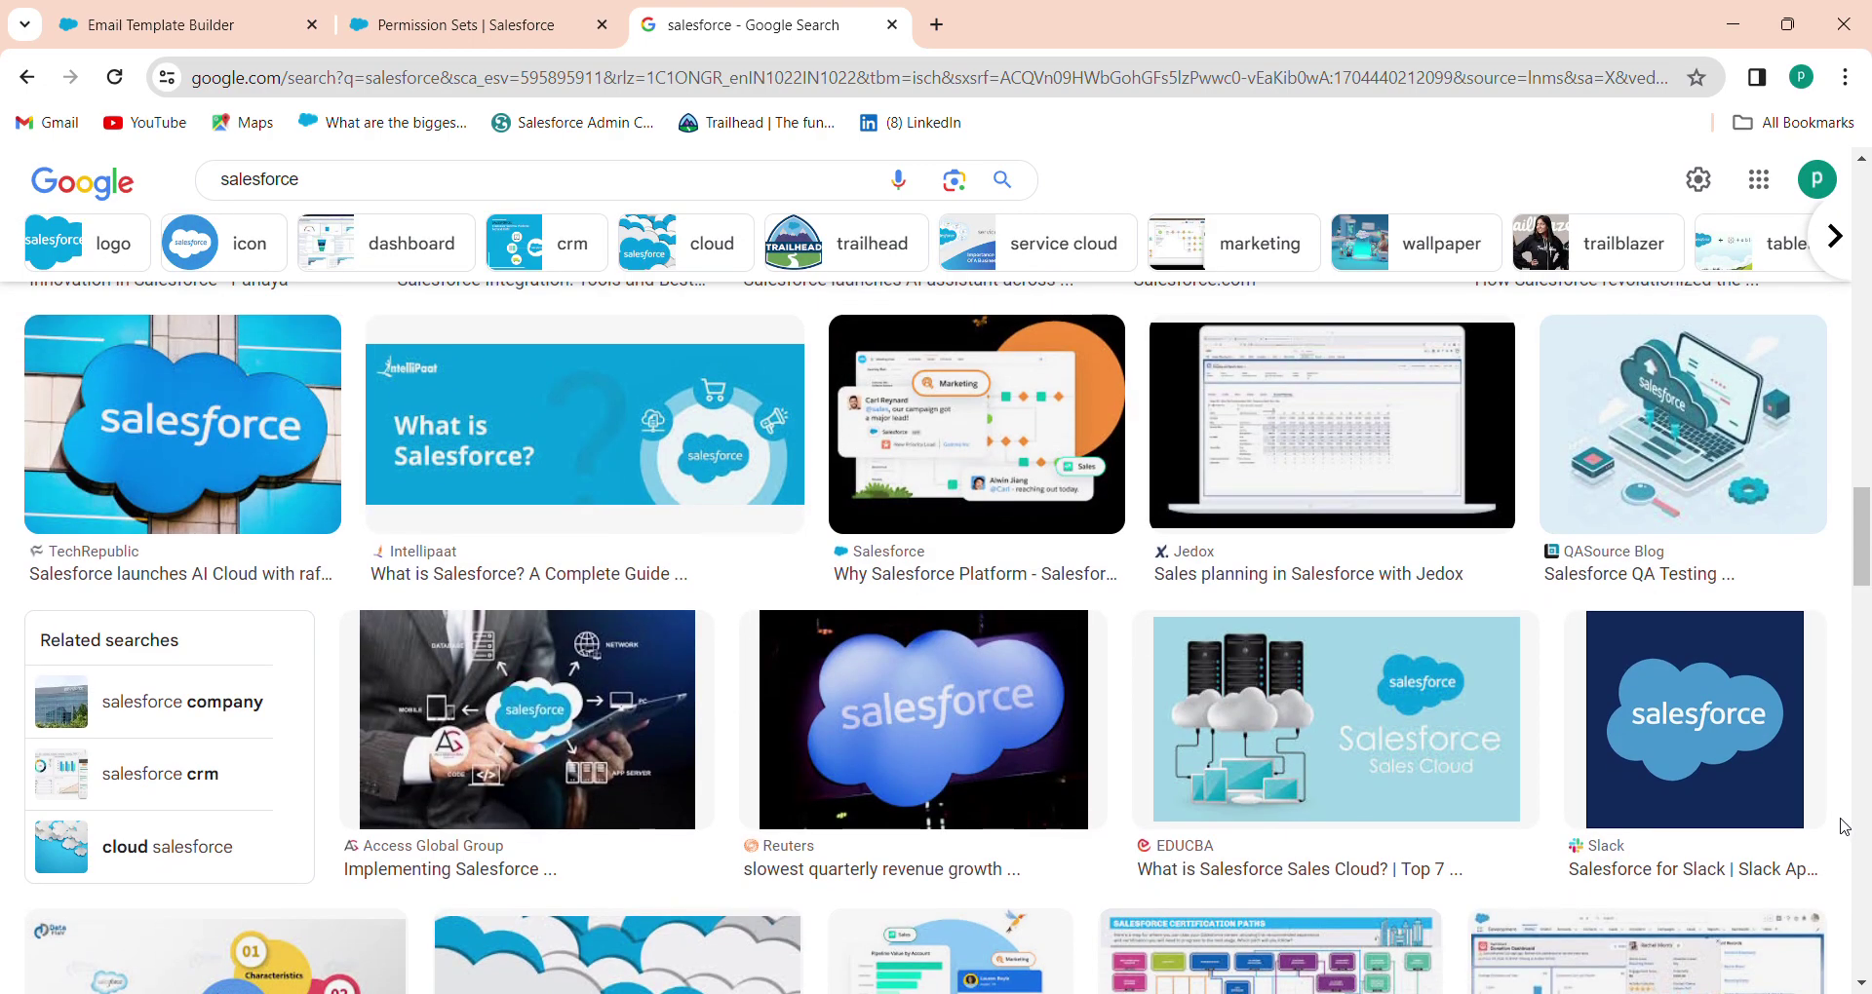
{"action": "left_click_drag", "start_coordinate": [1864, 550], "coordinate": [1868, 766]}
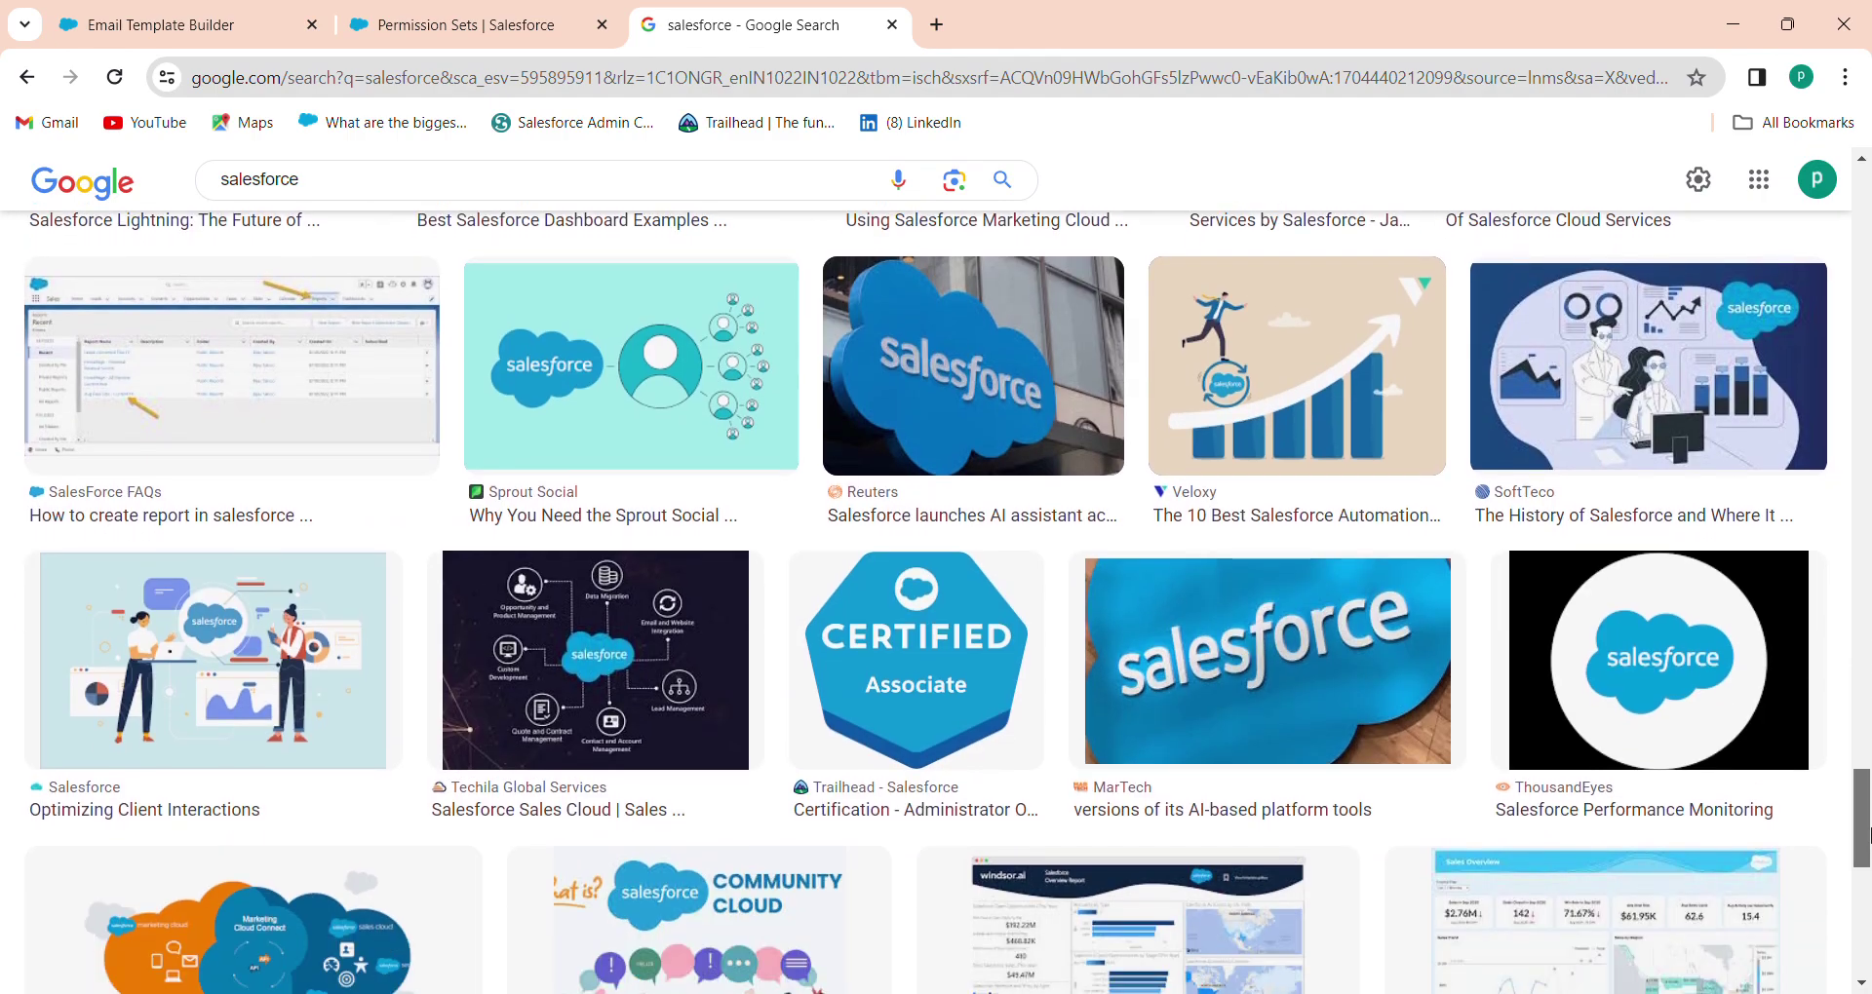
{"action": "scroll", "coordinate": [1868, 768], "scroll_direction": "up", "scroll_amount": 5}
{"action": "scroll", "coordinate": [1868, 767], "scroll_direction": "up", "scroll_amount": 10}
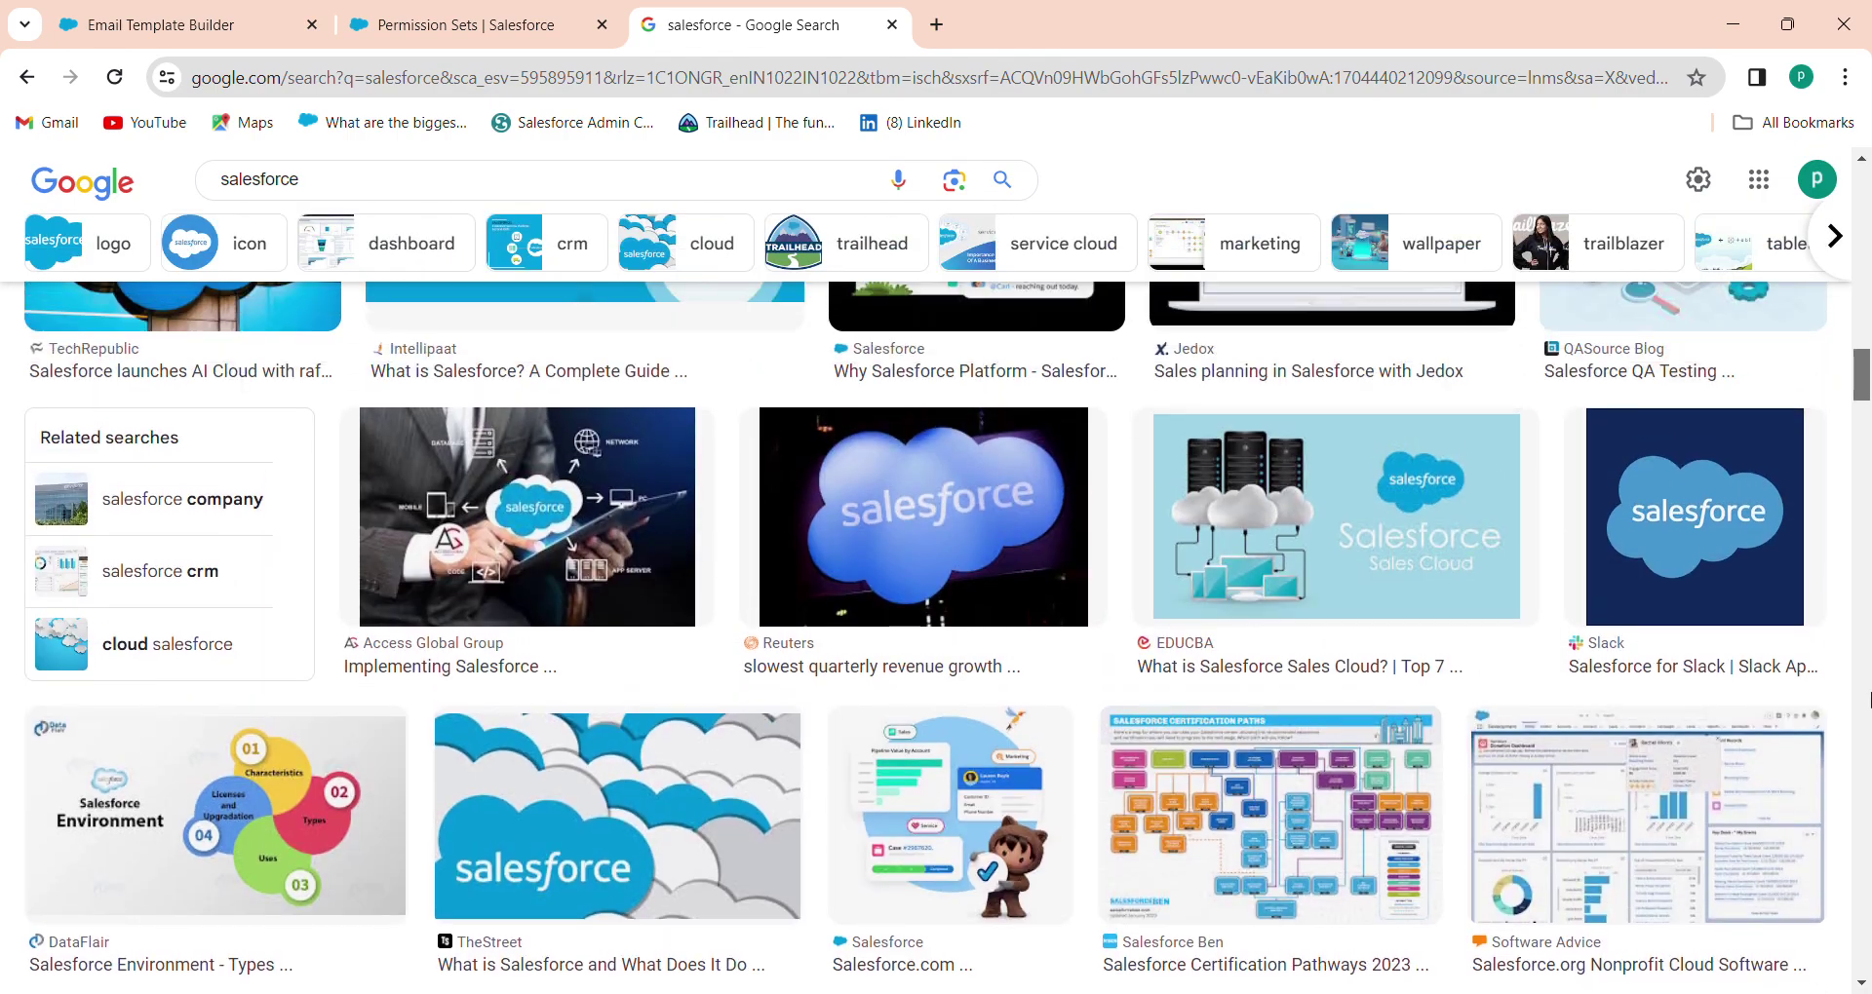
{"action": "scroll", "coordinate": [1866, 736], "scroll_direction": "down", "scroll_amount": 3}
{"action": "scroll", "coordinate": [1867, 702], "scroll_direction": "up", "scroll_amount": 10}
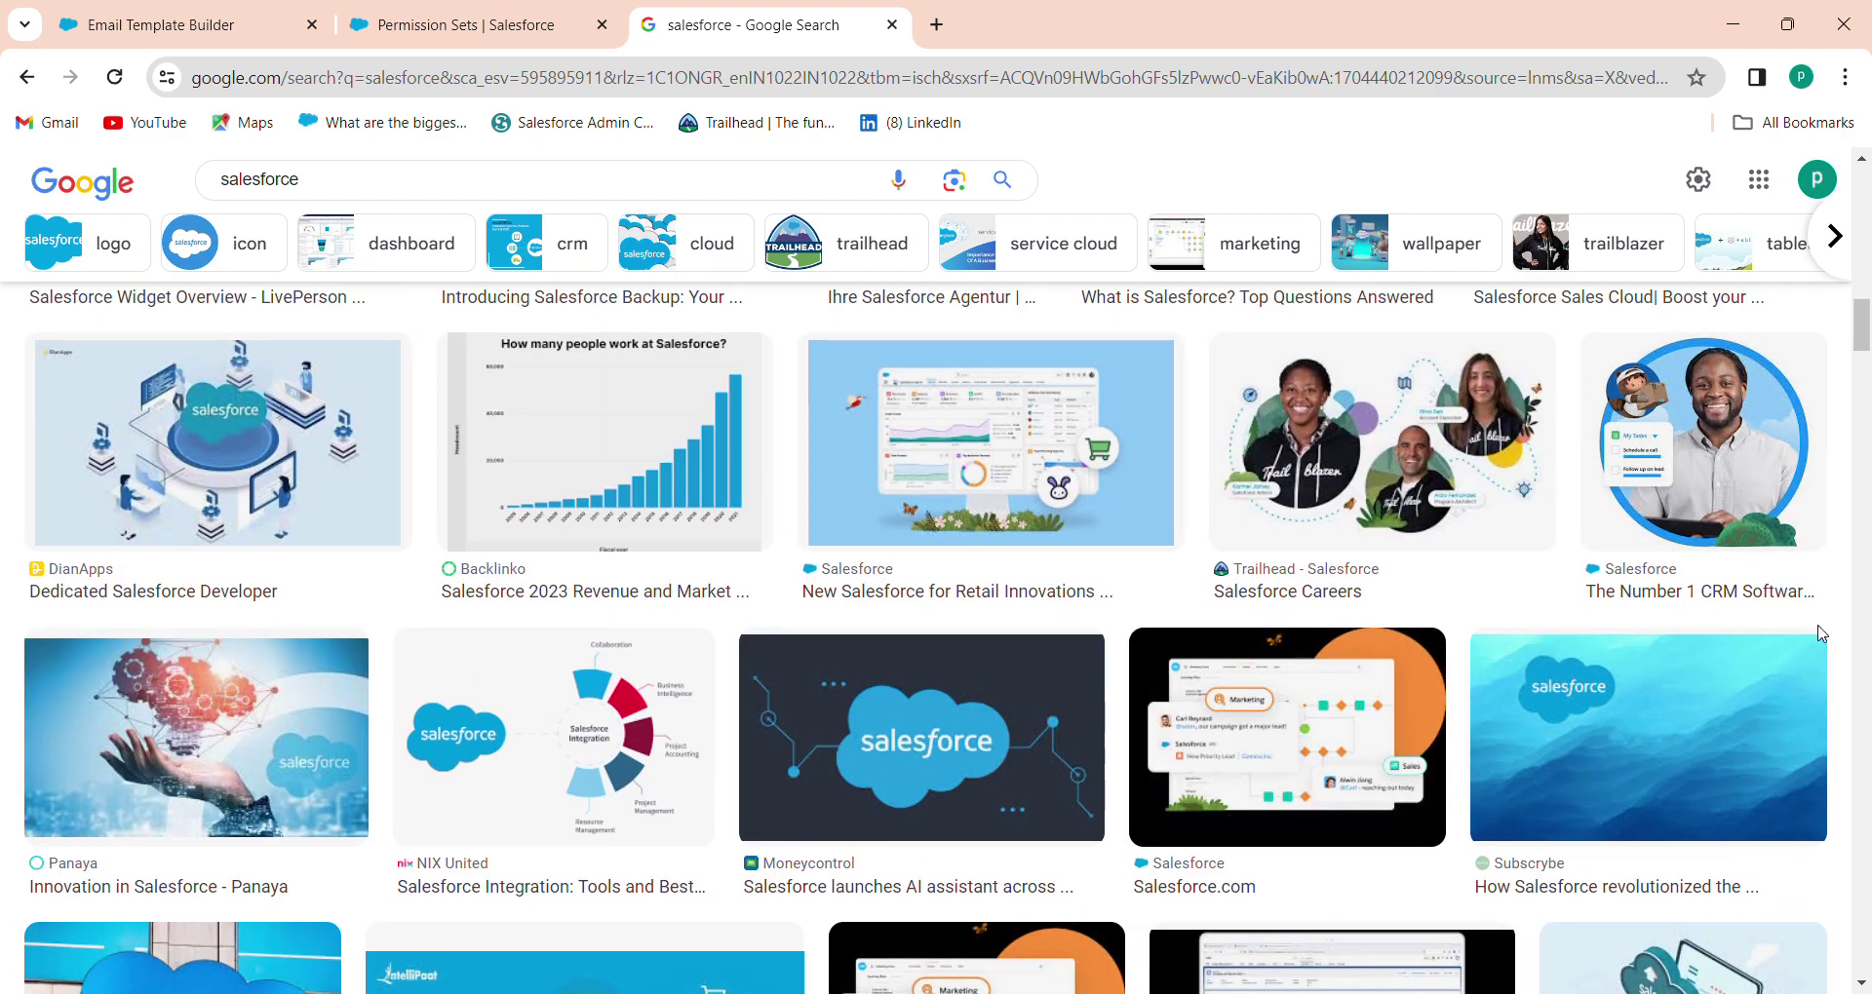
Copy the image address of the Dedicated Salesforce Developer illustration
{"action": "left_click", "coordinate": [353, 409]}
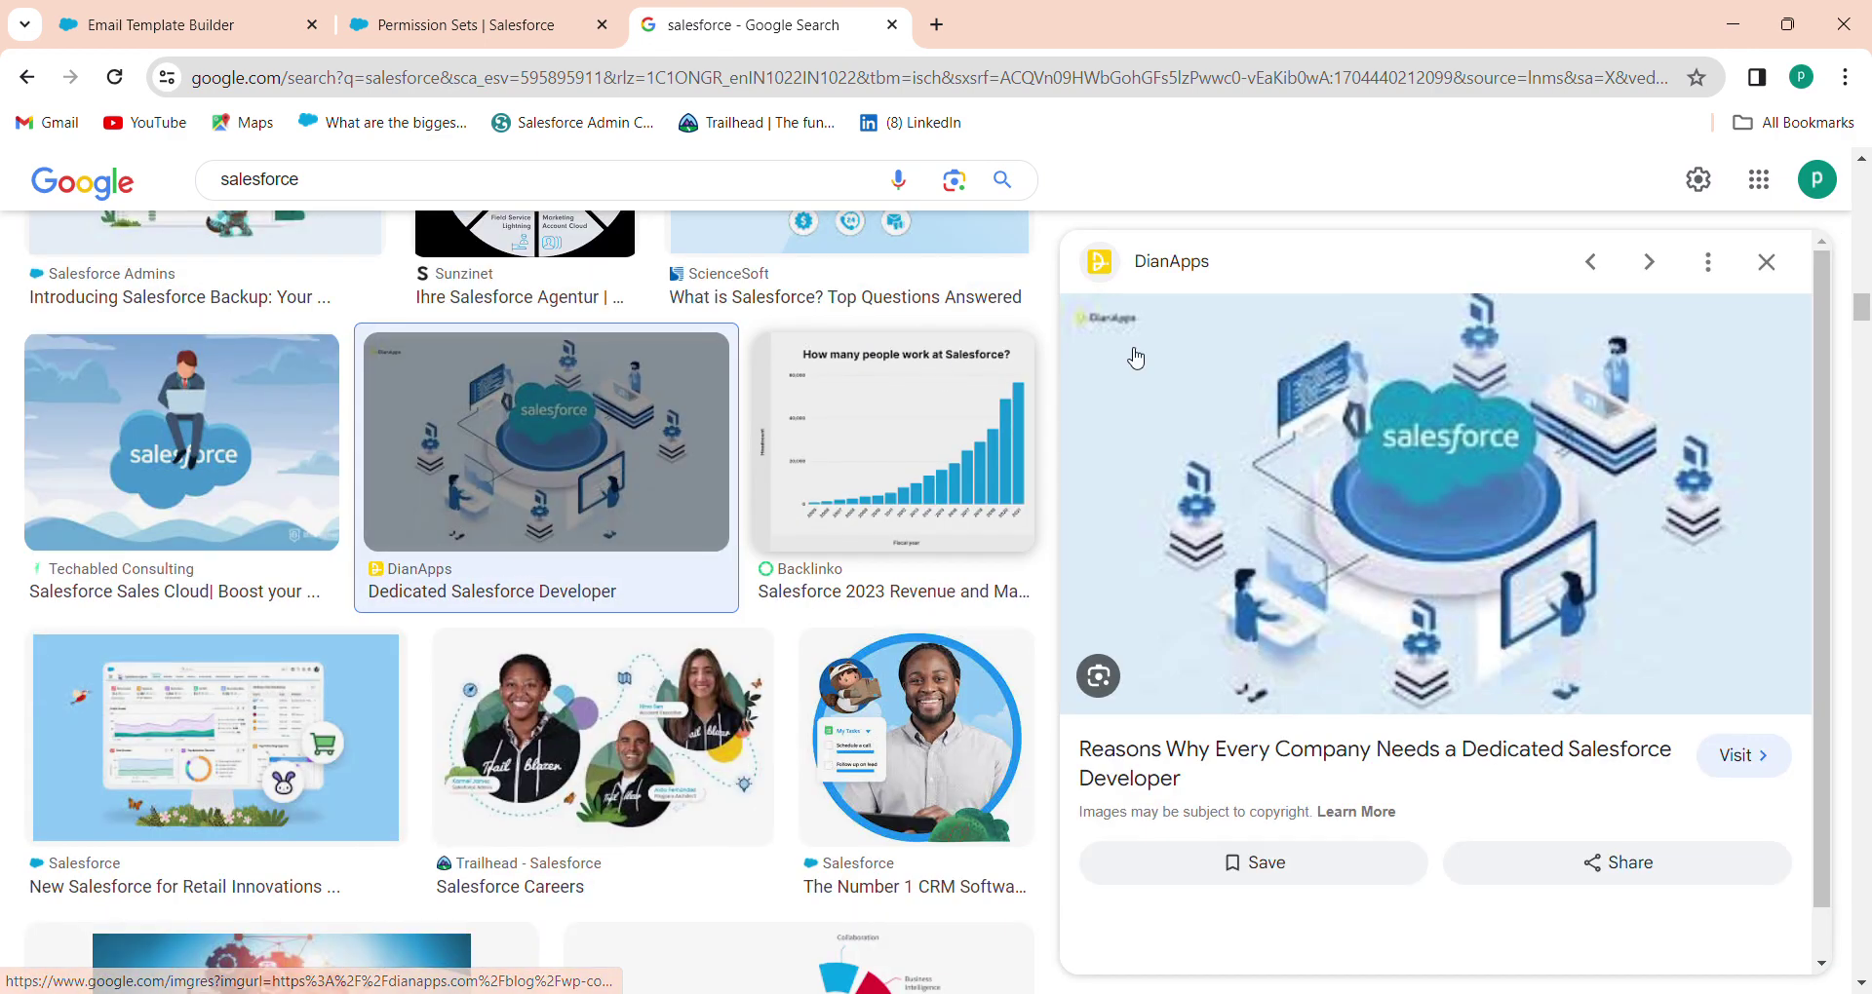
{"action": "right_click", "coordinate": [1314, 419]}
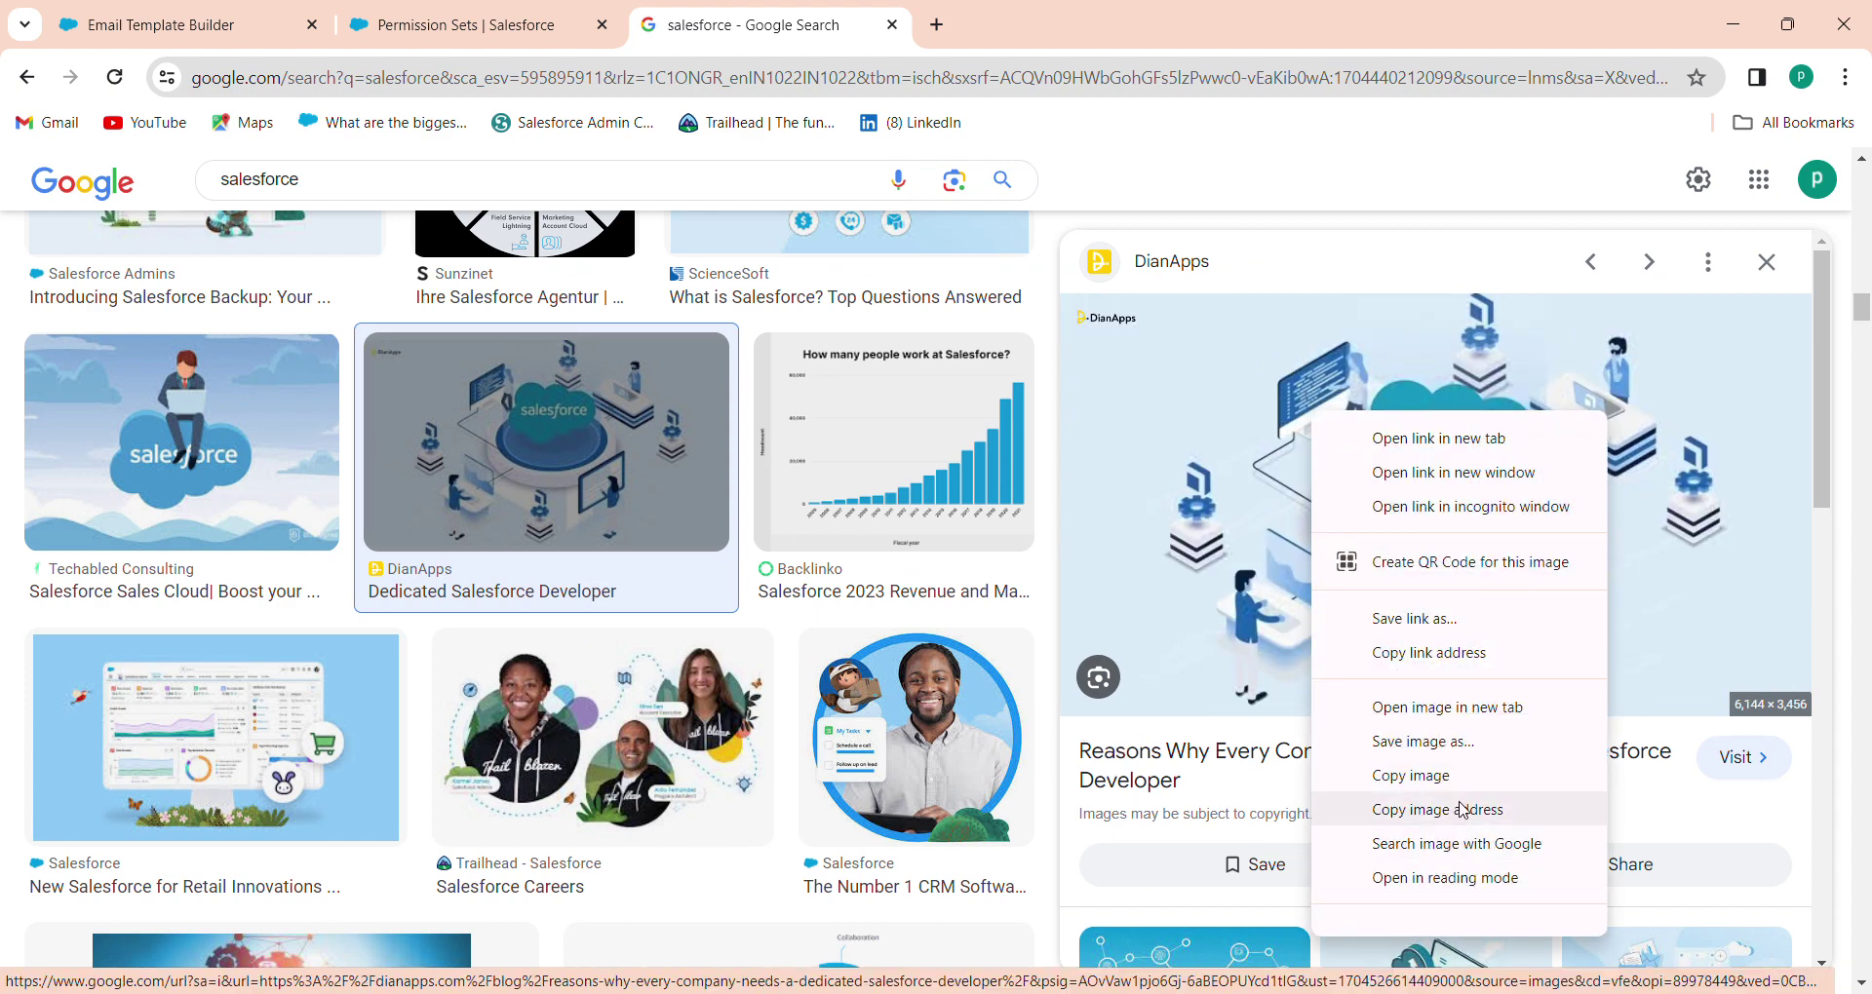
{"action": "left_click", "coordinate": [1463, 810]}
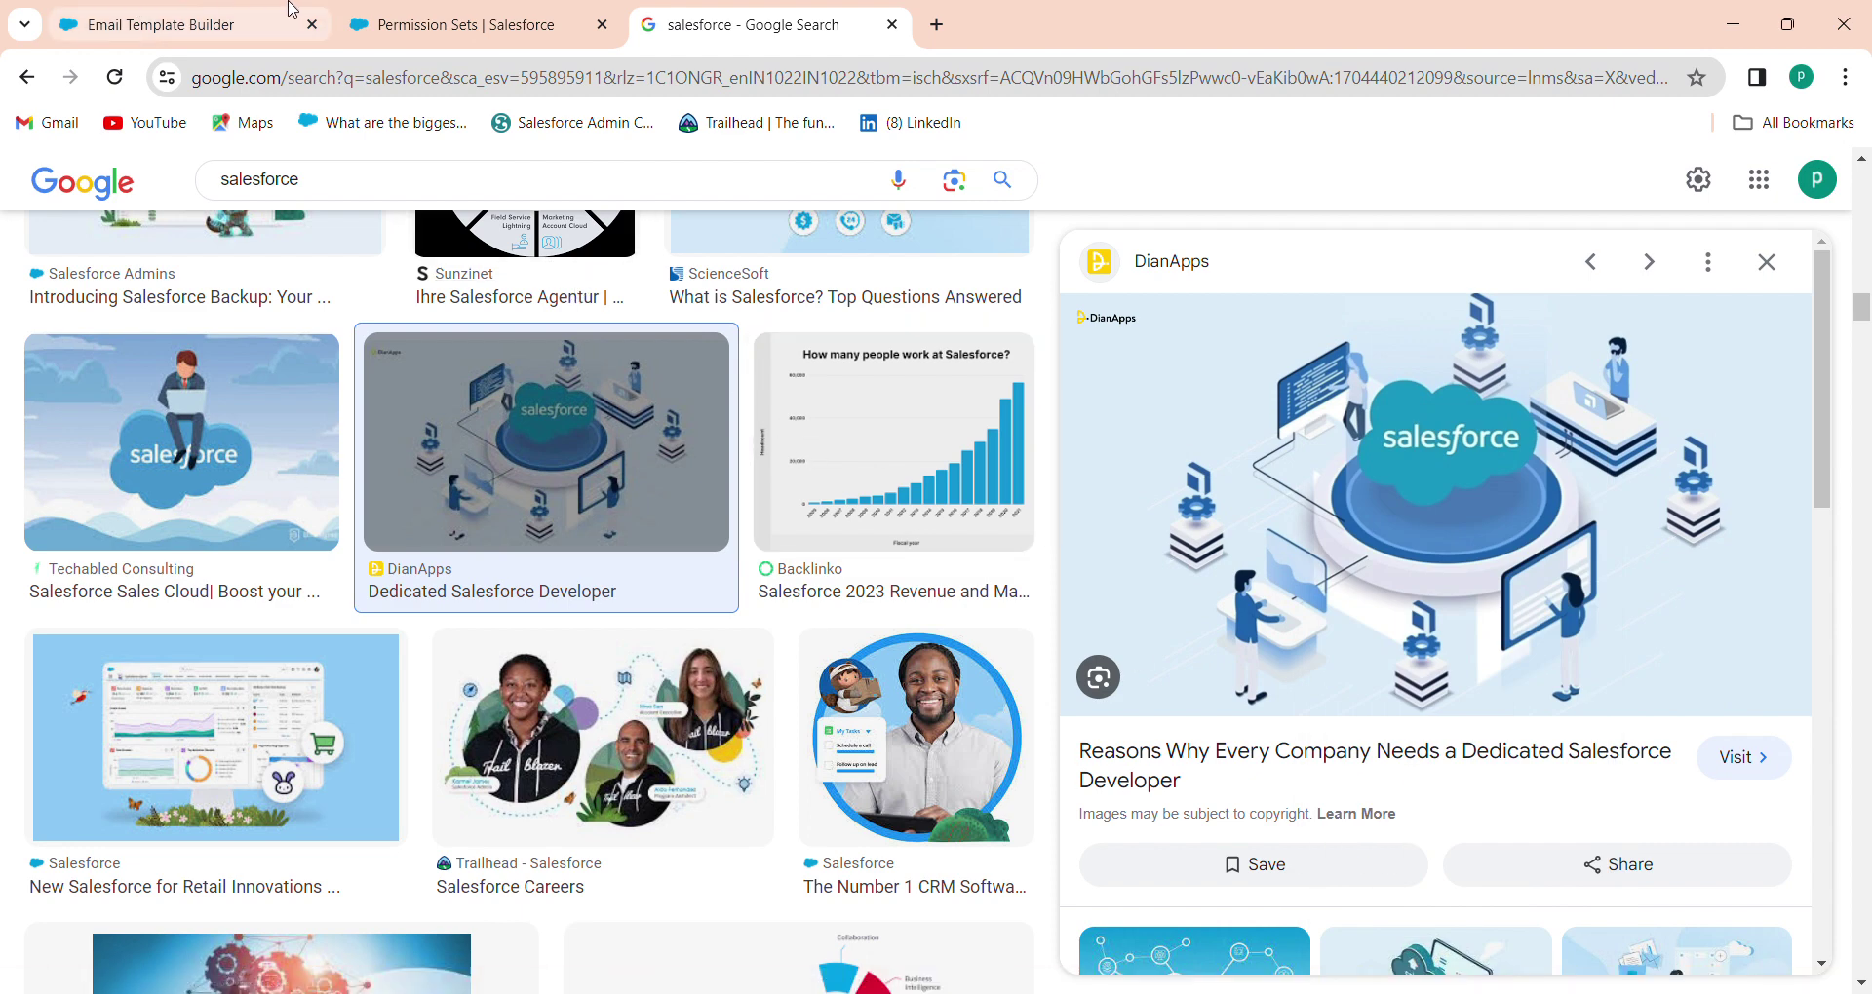
{"action": "left_click", "coordinate": [251, 26]}
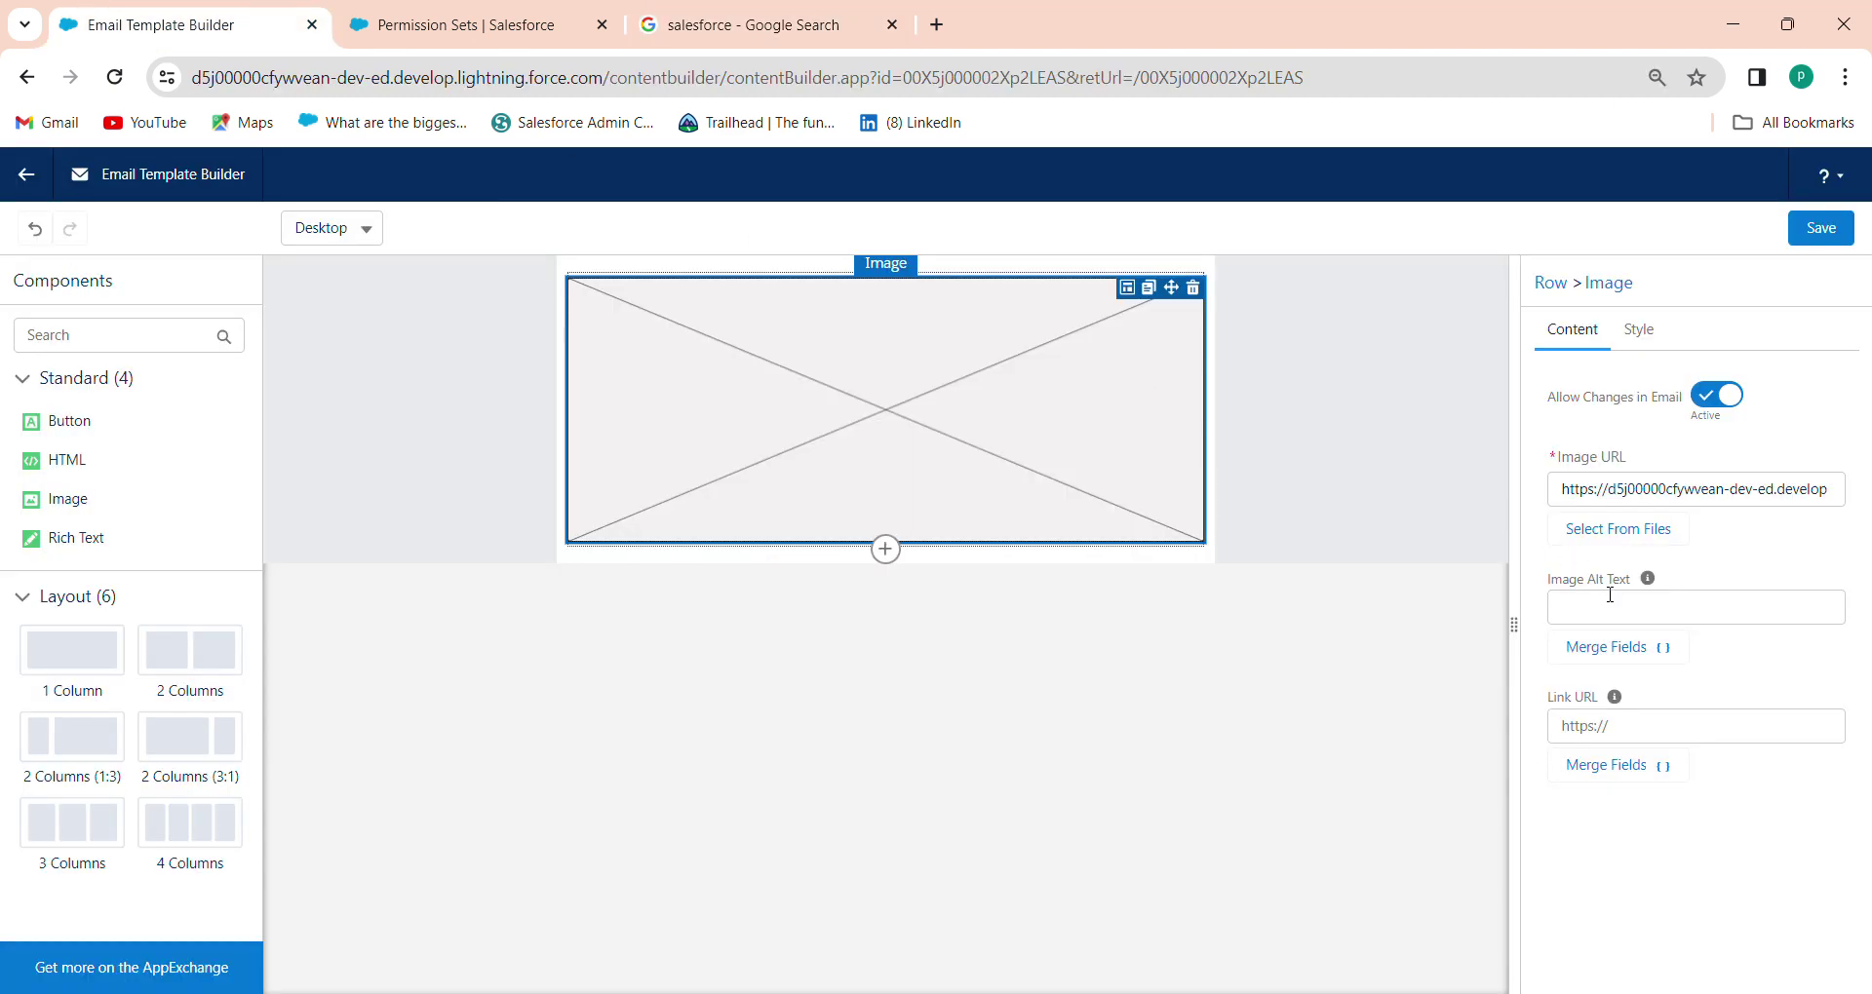
Paste the illustration URL into the image block with alt text 'Salesforce', and add a Rich Text block below it
{"action": "left_click", "coordinate": [1675, 484]}
{"action": "key", "text": "ctrl+a"}
{"action": "key", "text": "ctrl+v"}
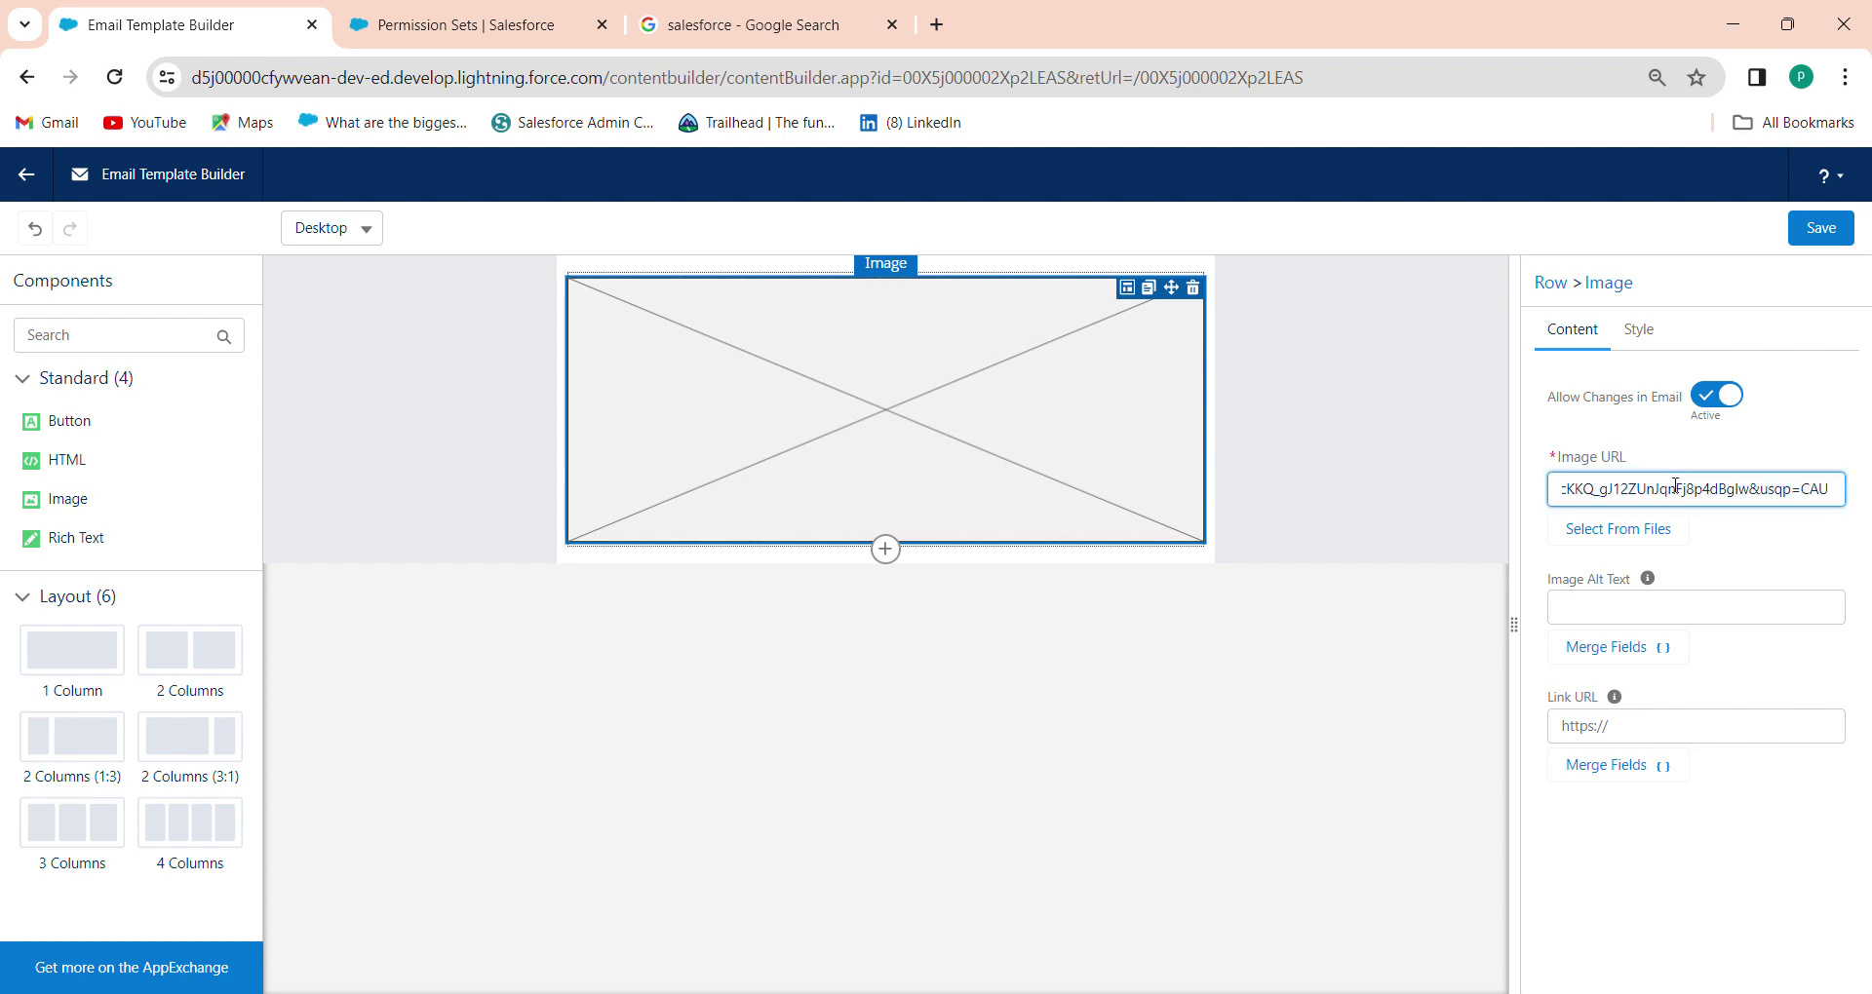
{"action": "left_click", "coordinate": [1794, 446]}
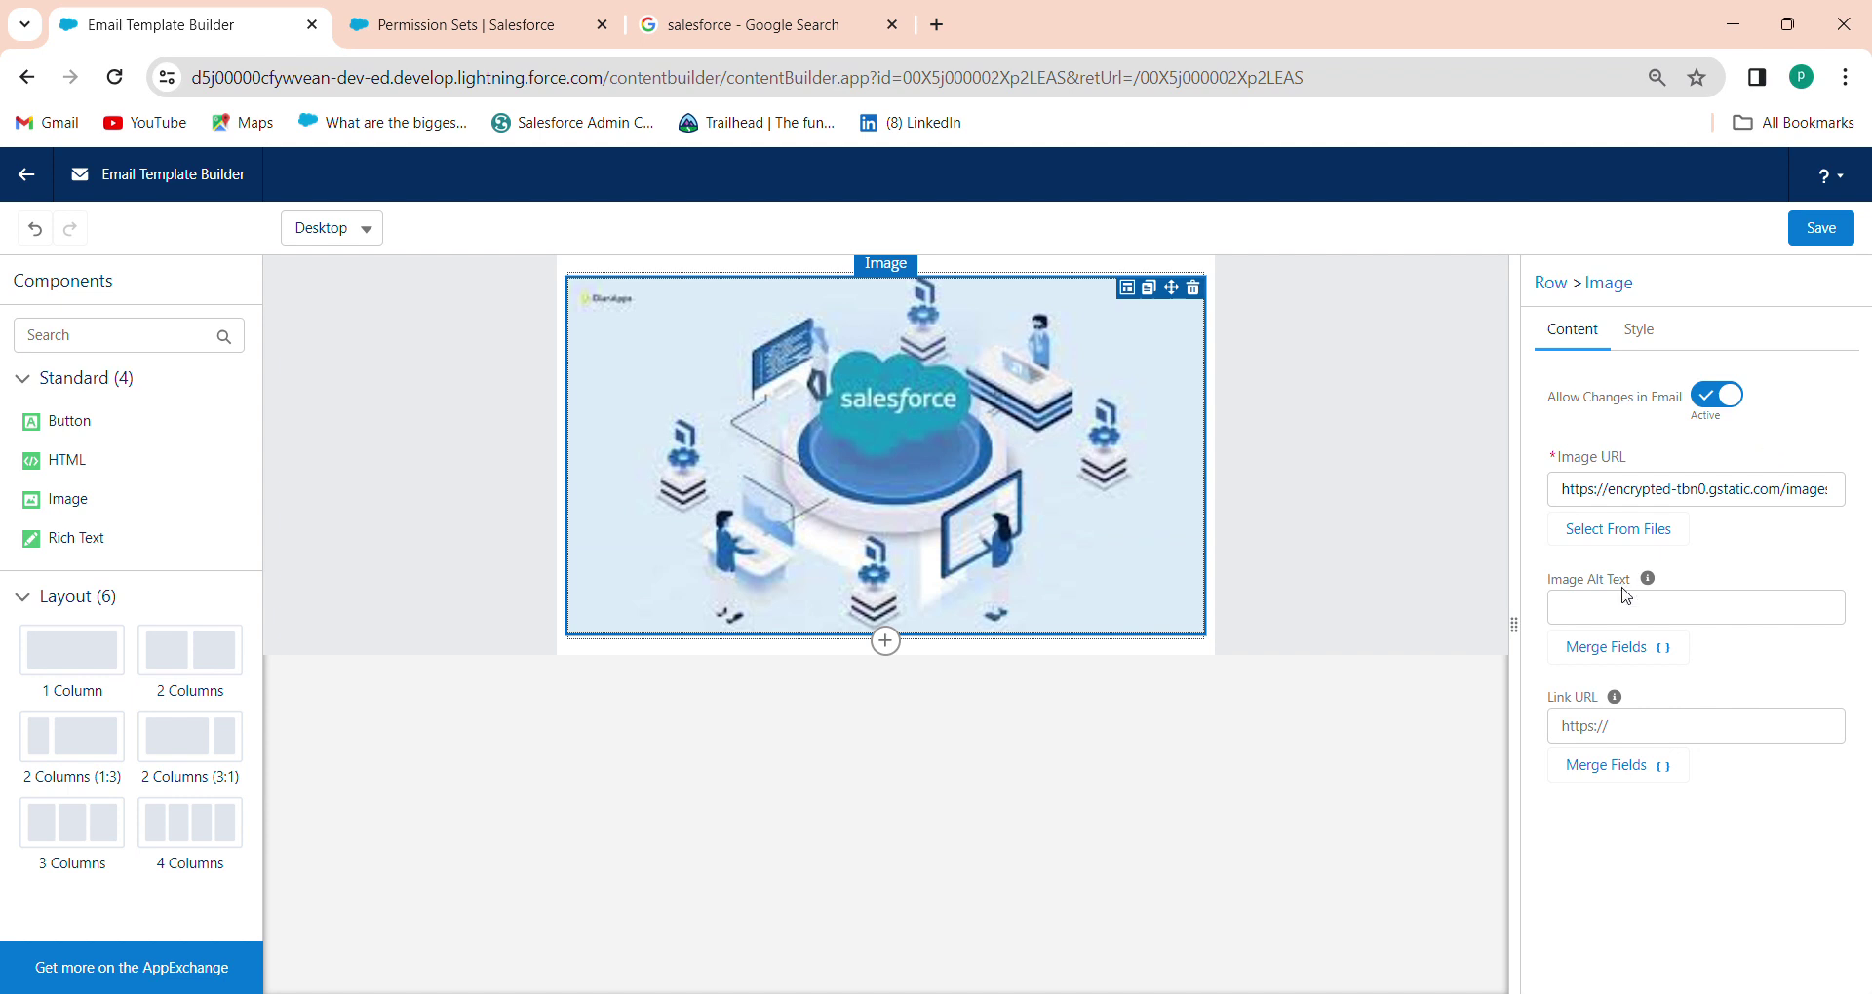
{"action": "left_click", "coordinate": [1649, 612]}
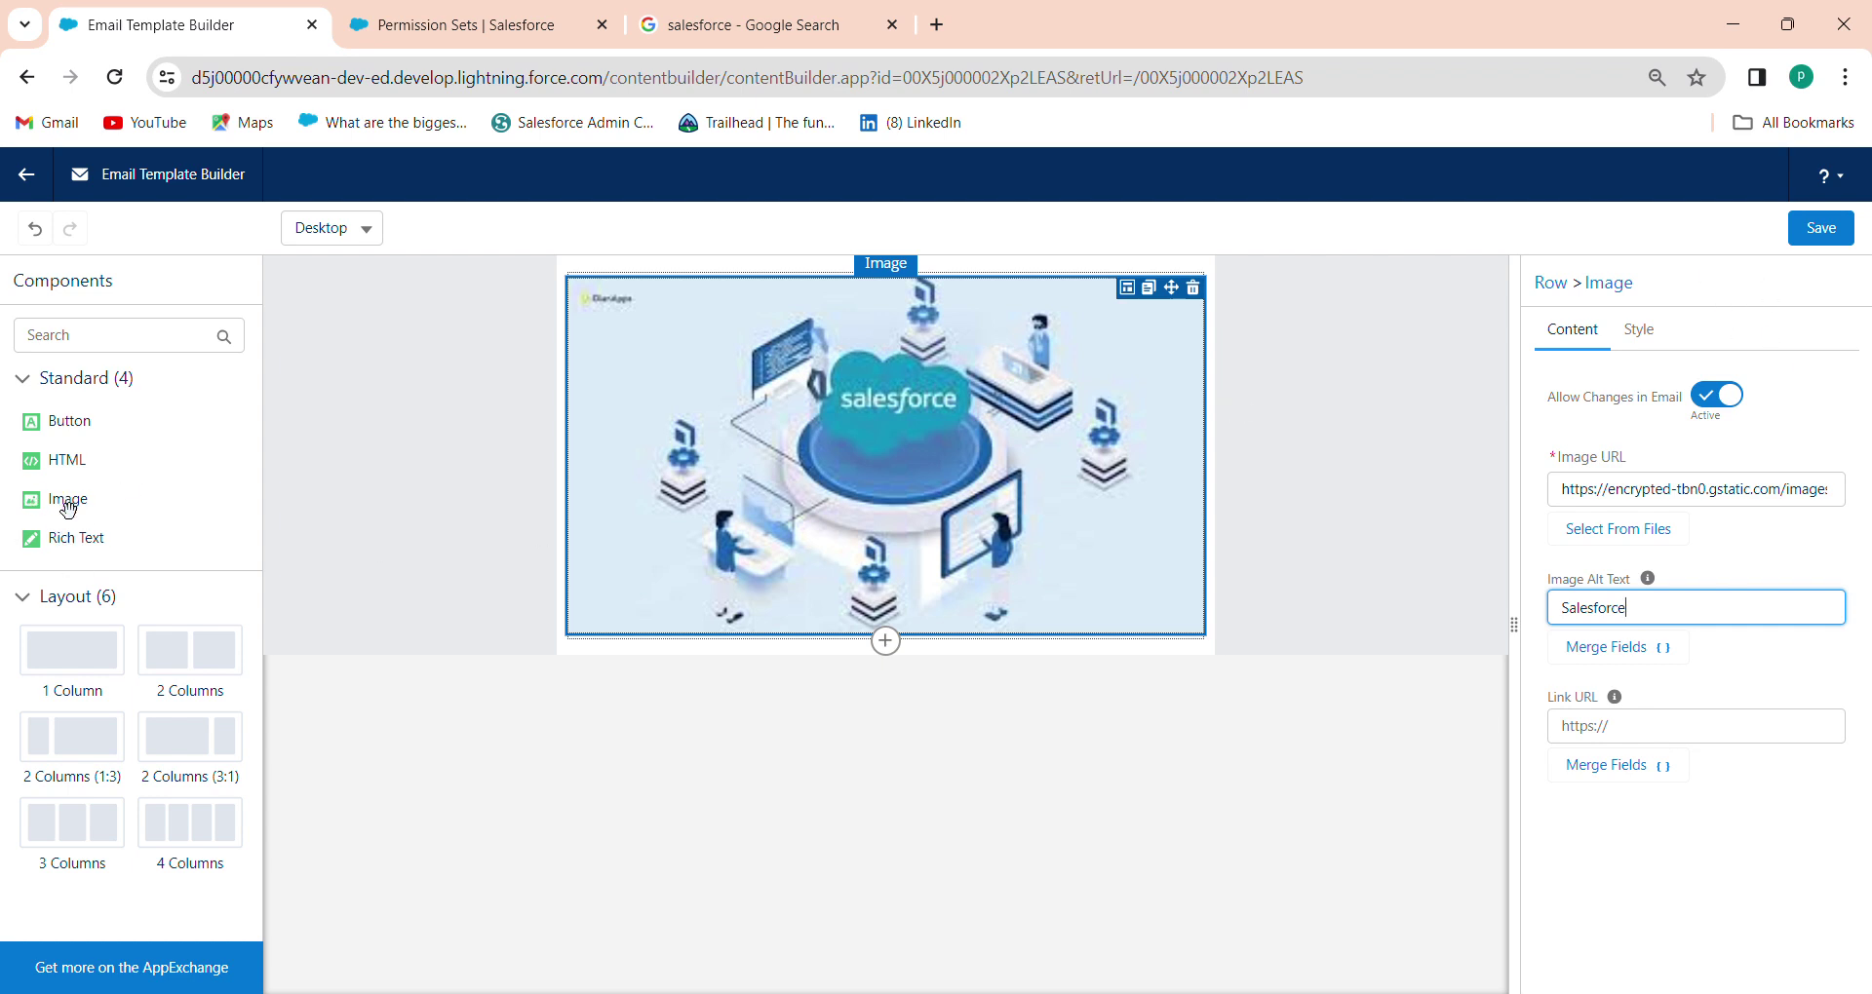
{"action": "left_click_drag", "start_coordinate": [68, 536], "coordinate": [717, 659]}
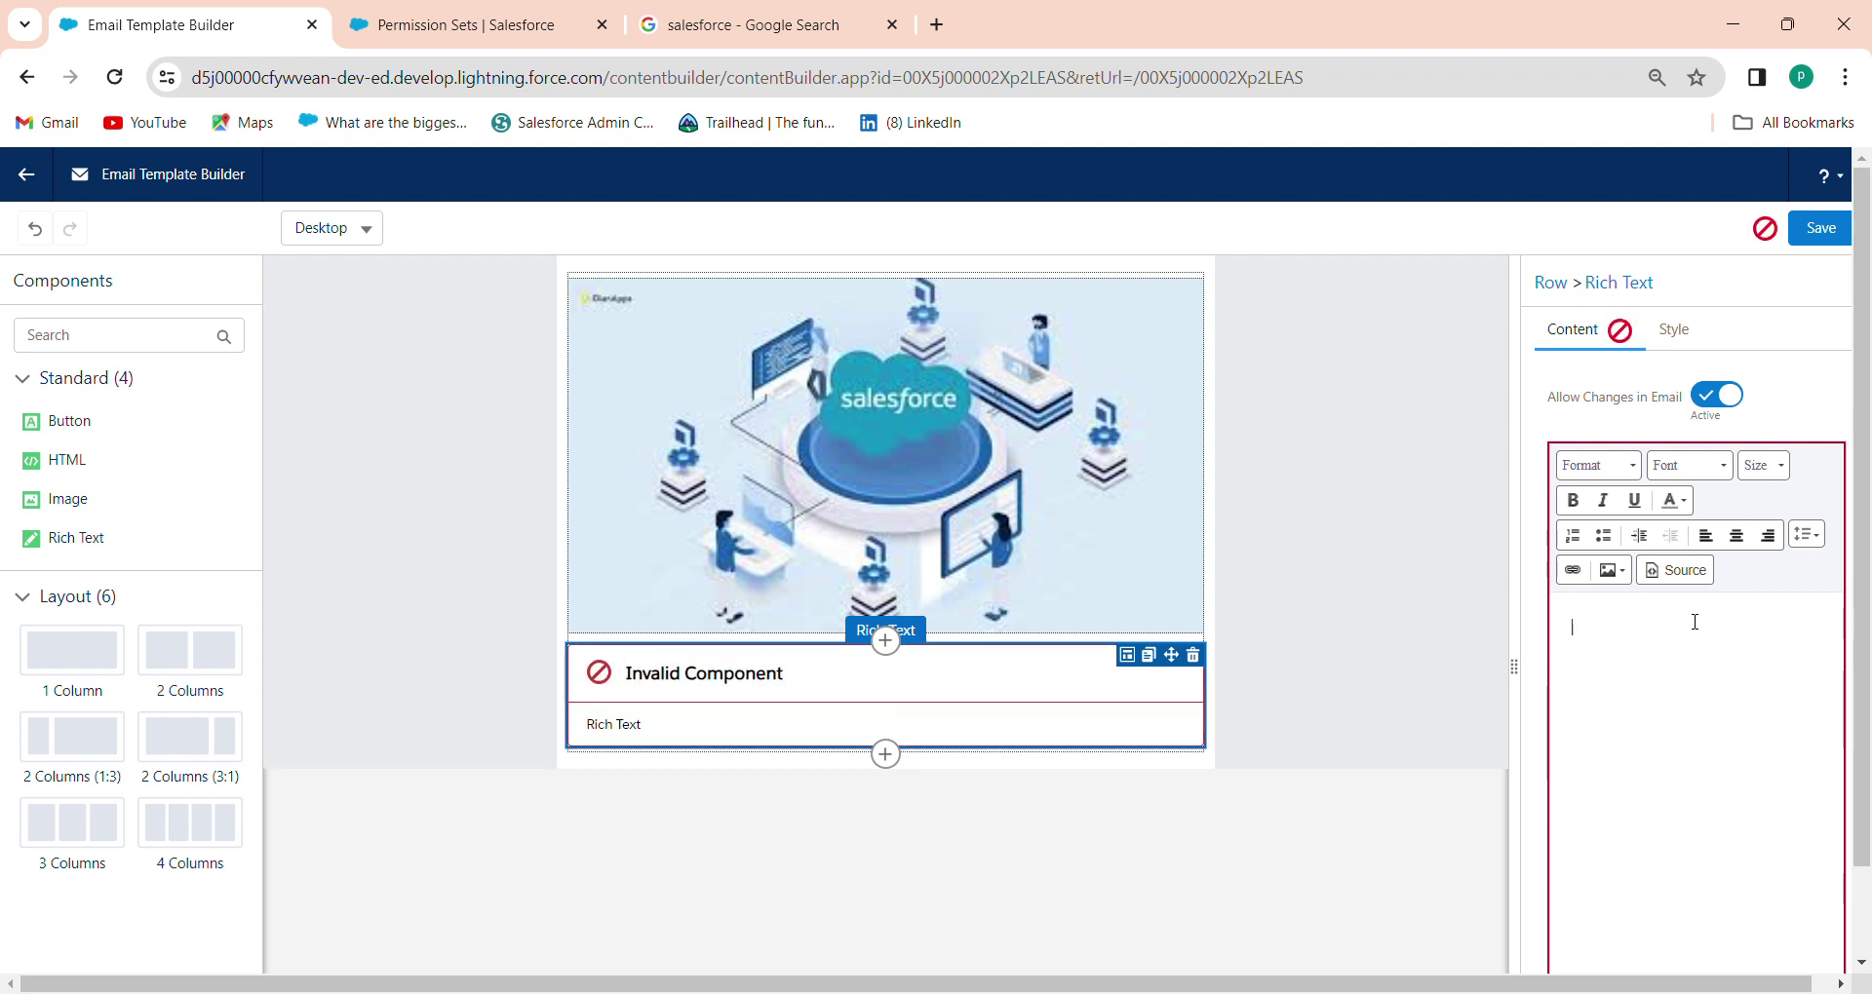
Type 'Dear' in the Rich Text block and bring up the Merge Fields picker
{"action": "type", "text": "Dear"}
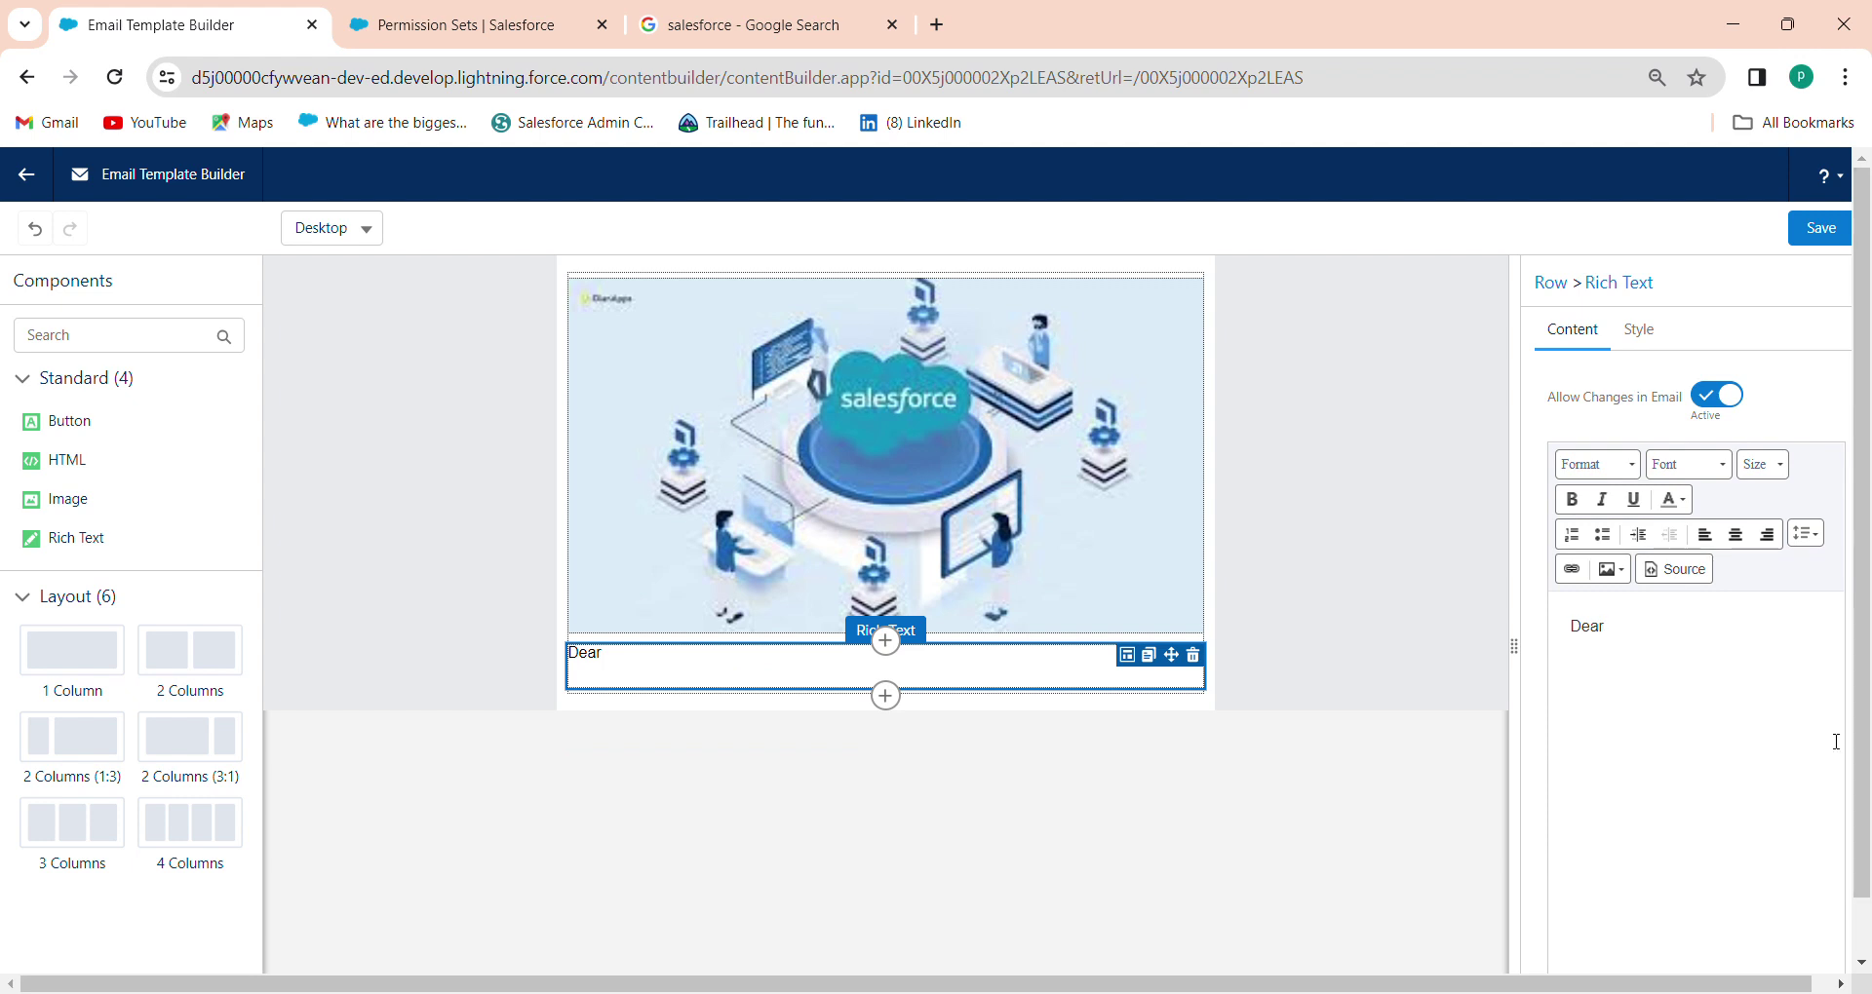
{"action": "scroll", "coordinate": [1850, 854], "scroll_direction": "down", "scroll_amount": 1}
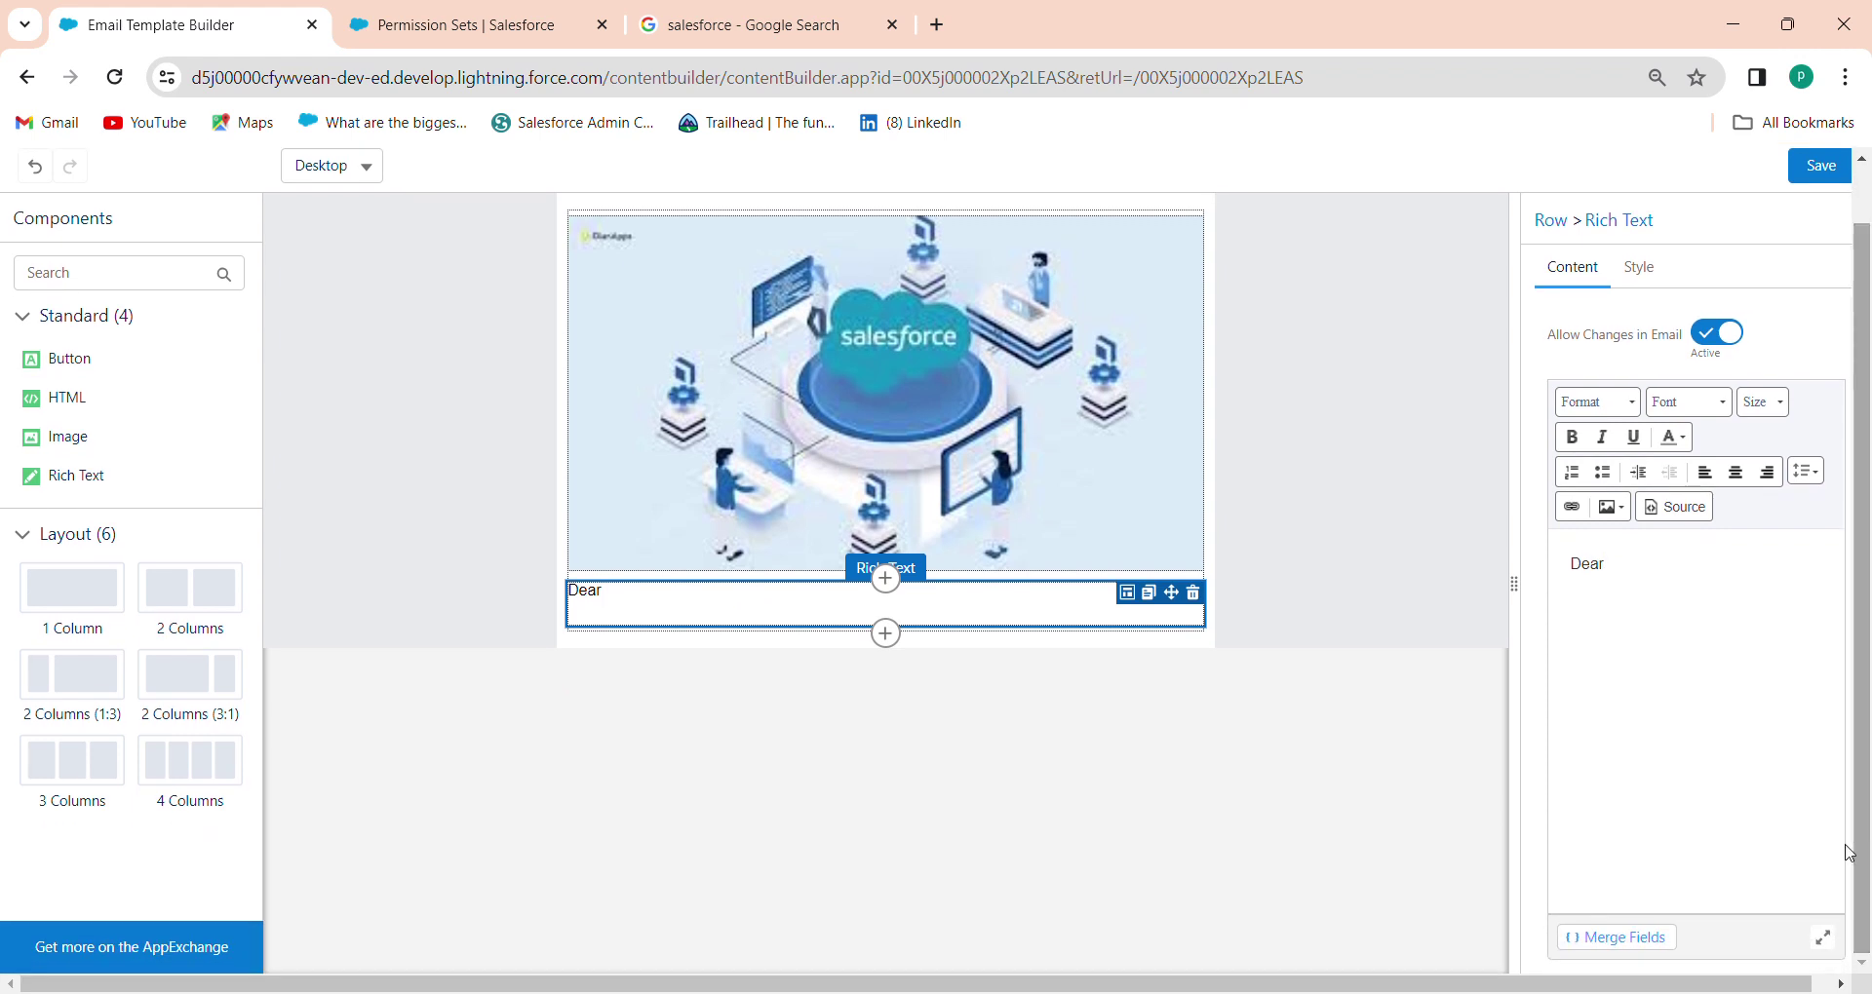
{"action": "left_click", "coordinate": [1613, 938]}
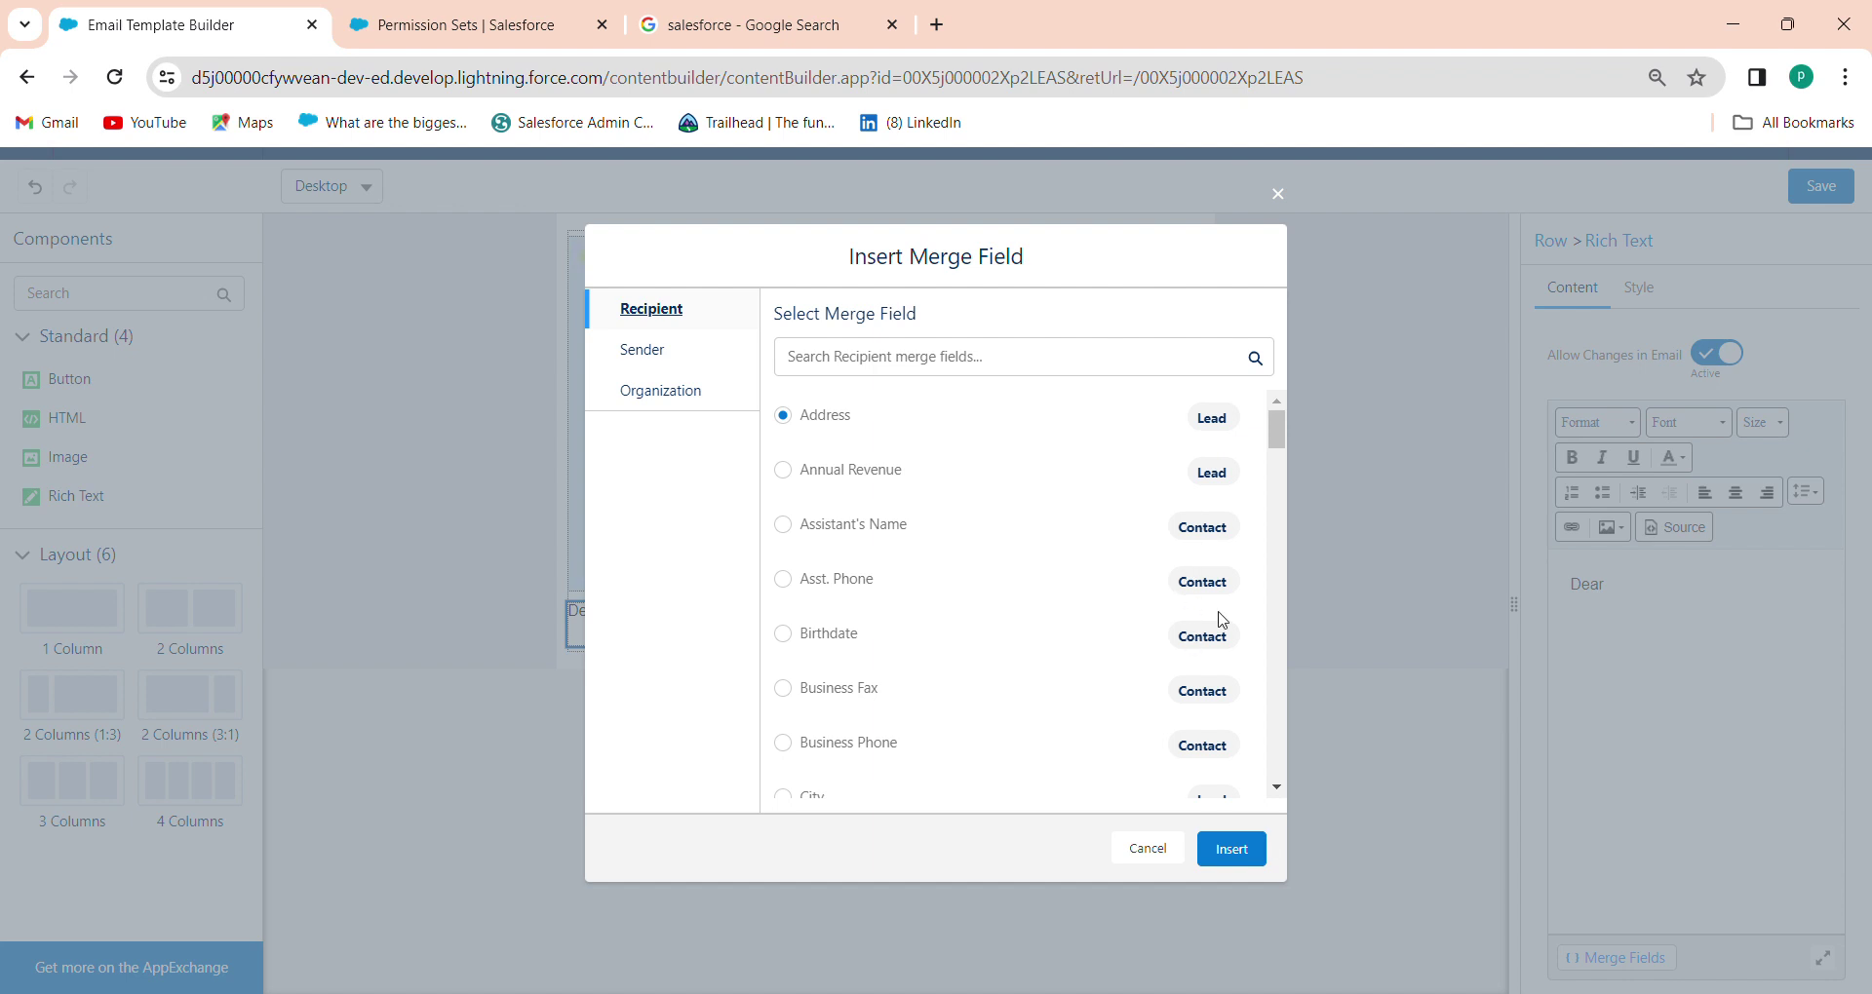
Insert the Recipient First Name merge field after 'Dear'
{"action": "left_click_drag", "start_coordinate": [1283, 452], "coordinate": [1260, 786]}
{"action": "scroll", "coordinate": [1220, 739], "scroll_direction": "up", "scroll_amount": 3}
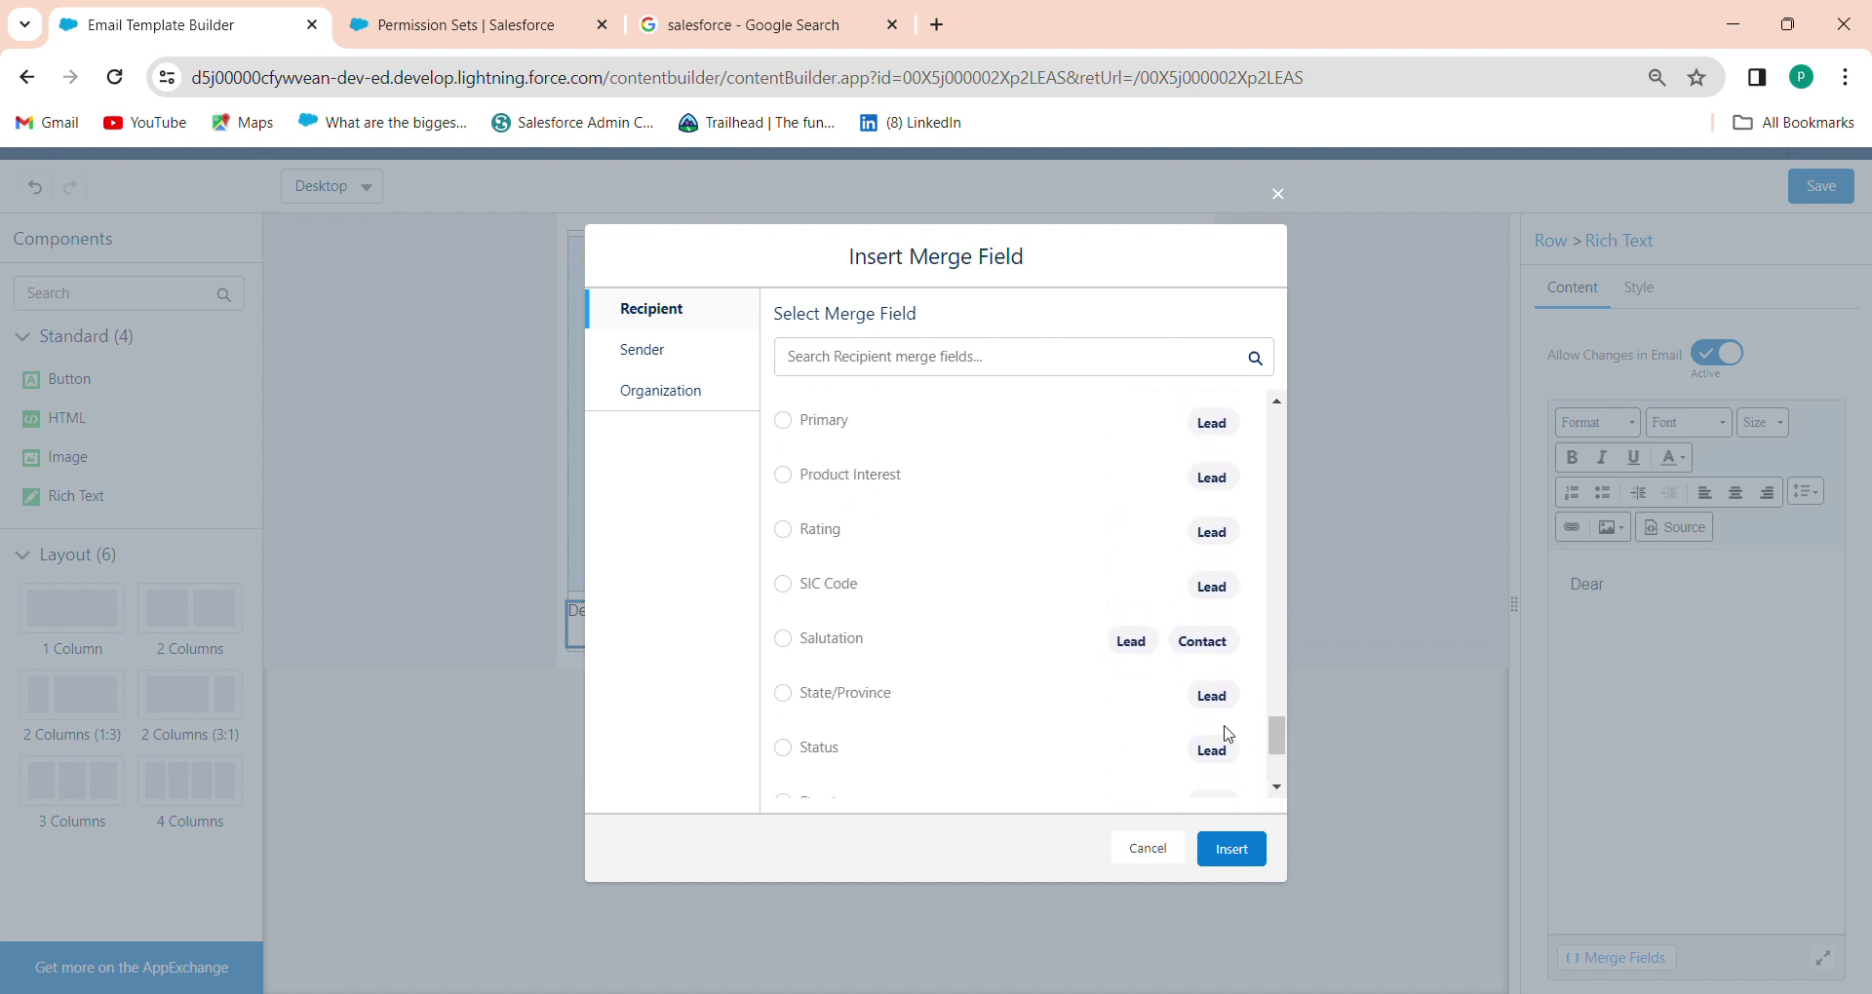
{"action": "left_click", "coordinate": [978, 356]}
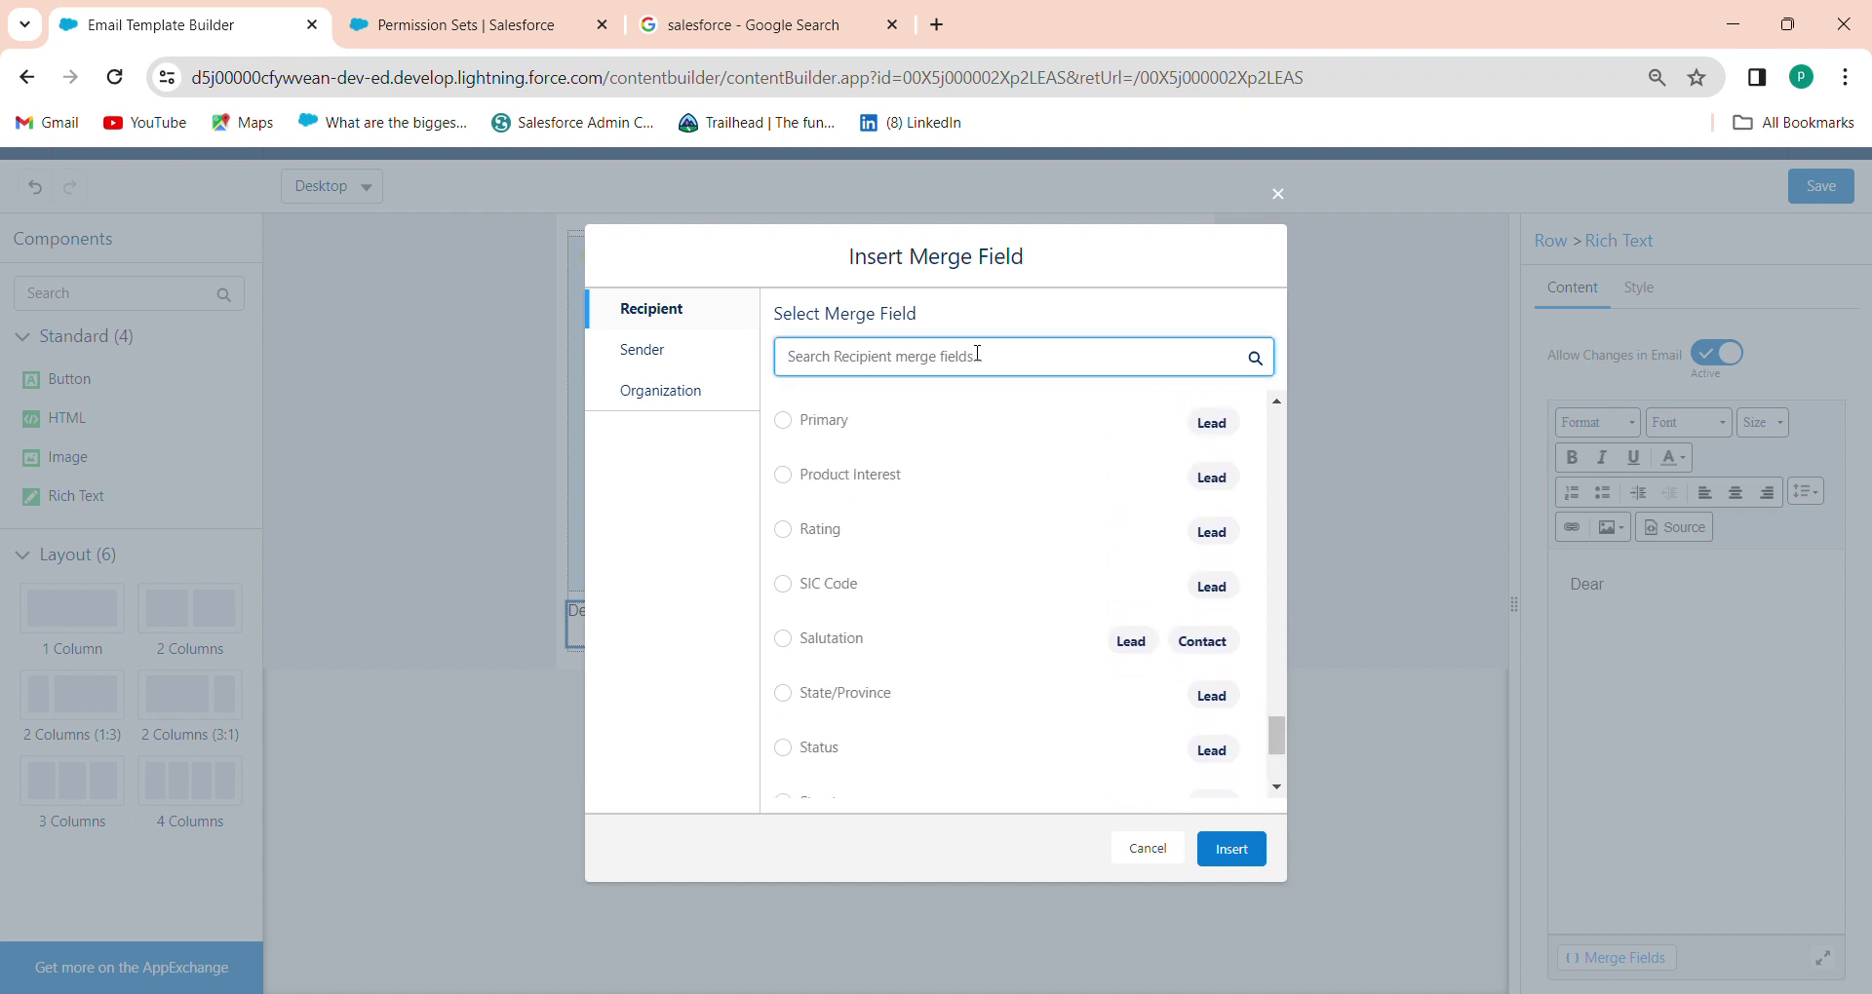
{"action": "type", "text": "firs"}
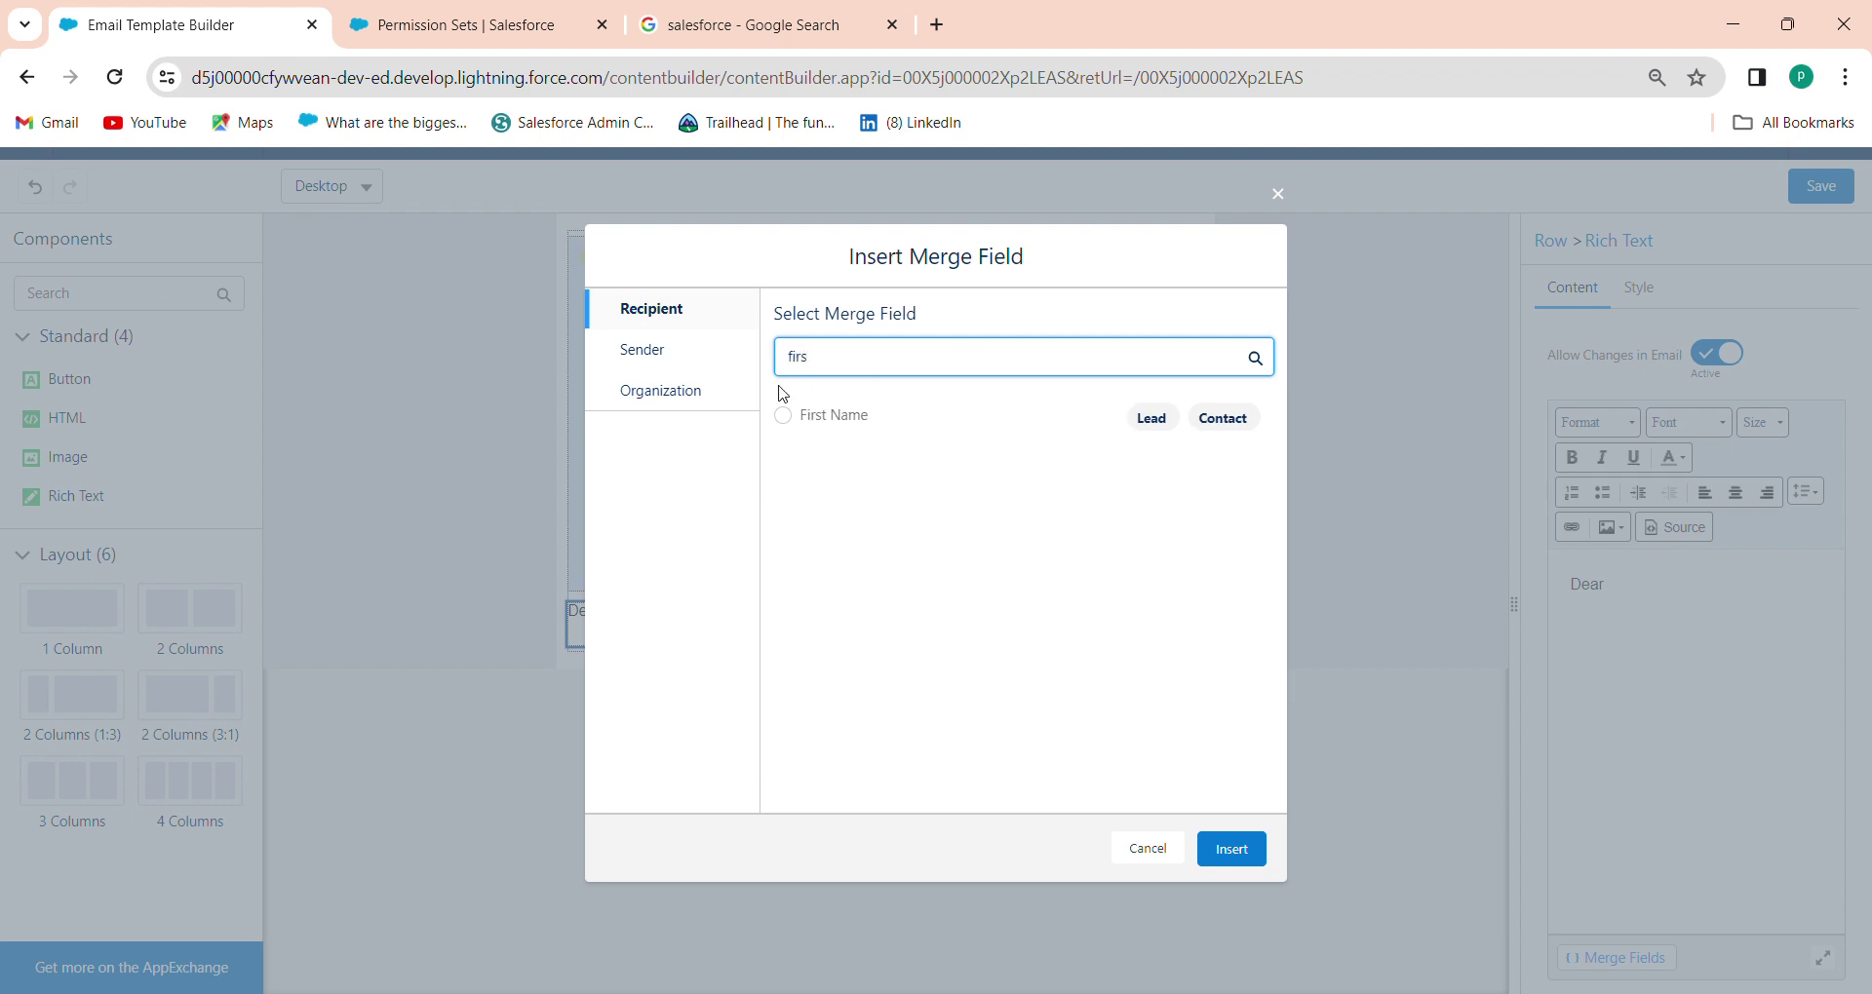
{"action": "left_click", "coordinate": [787, 416]}
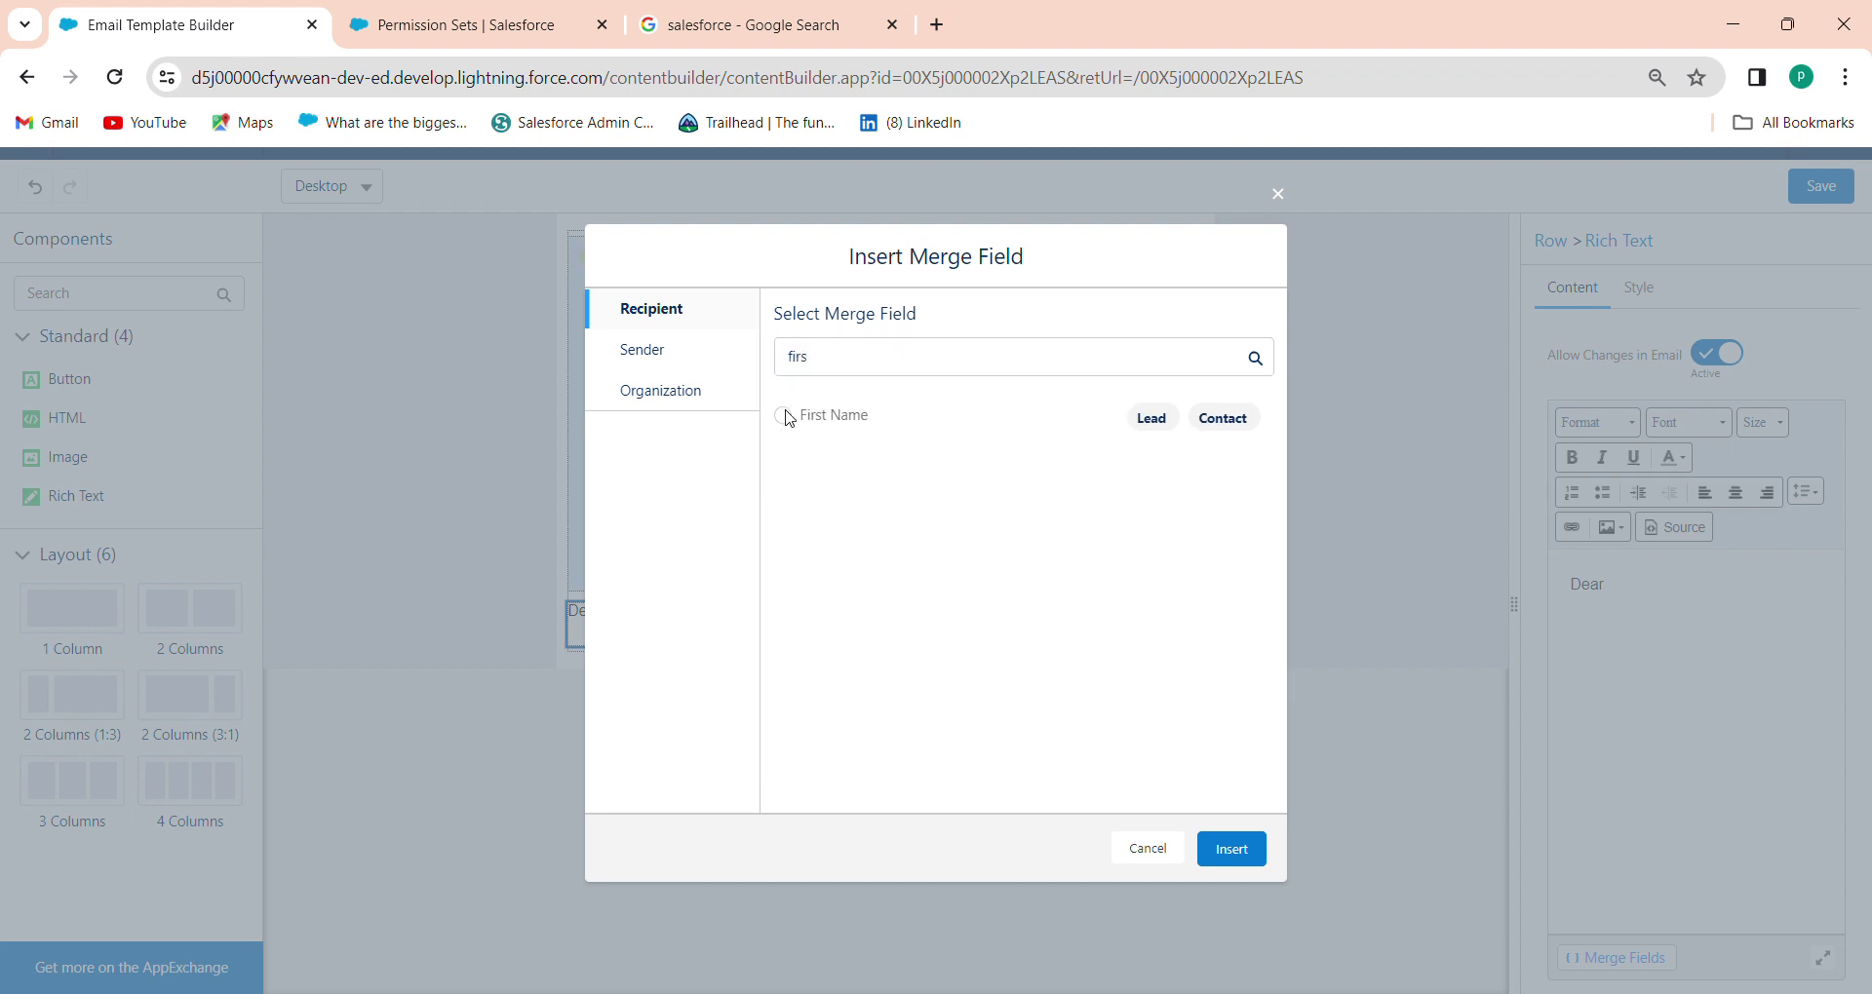
{"action": "left_click", "coordinate": [1233, 850]}
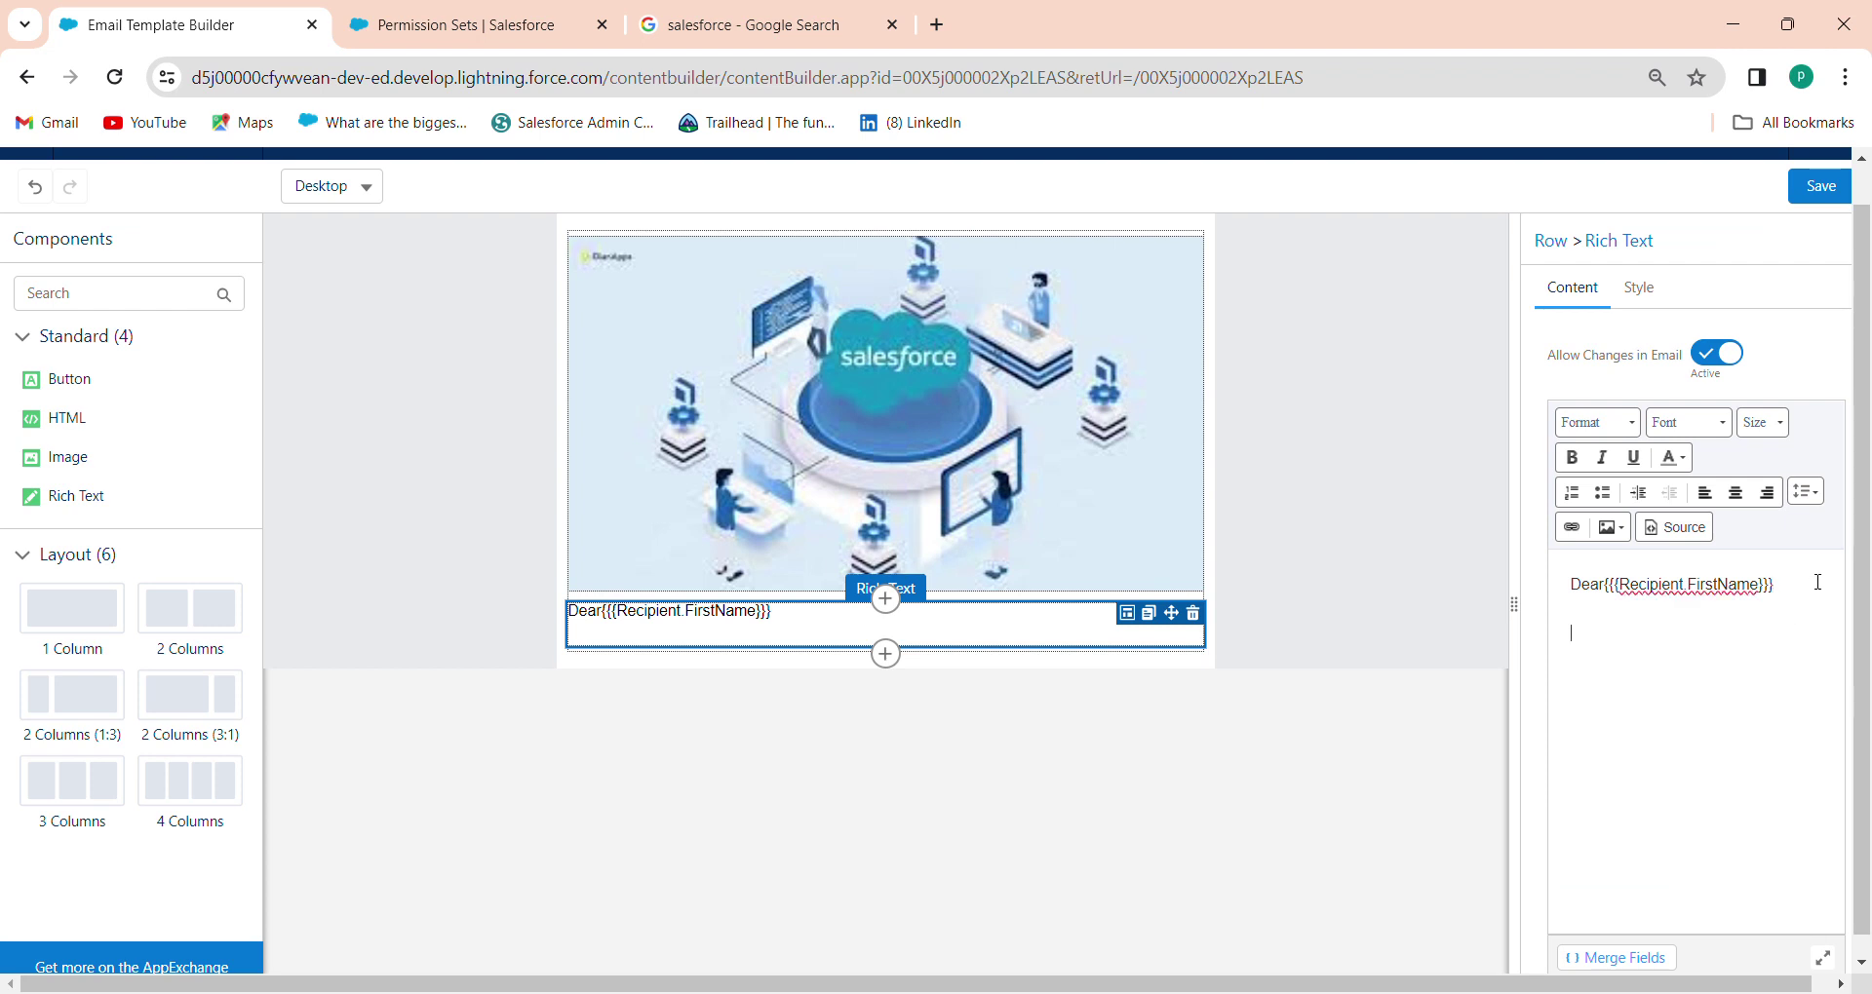
Add the line 'Welcome To Salesforce...' beneath the greeting
{"action": "type", "text": "Welcome"}
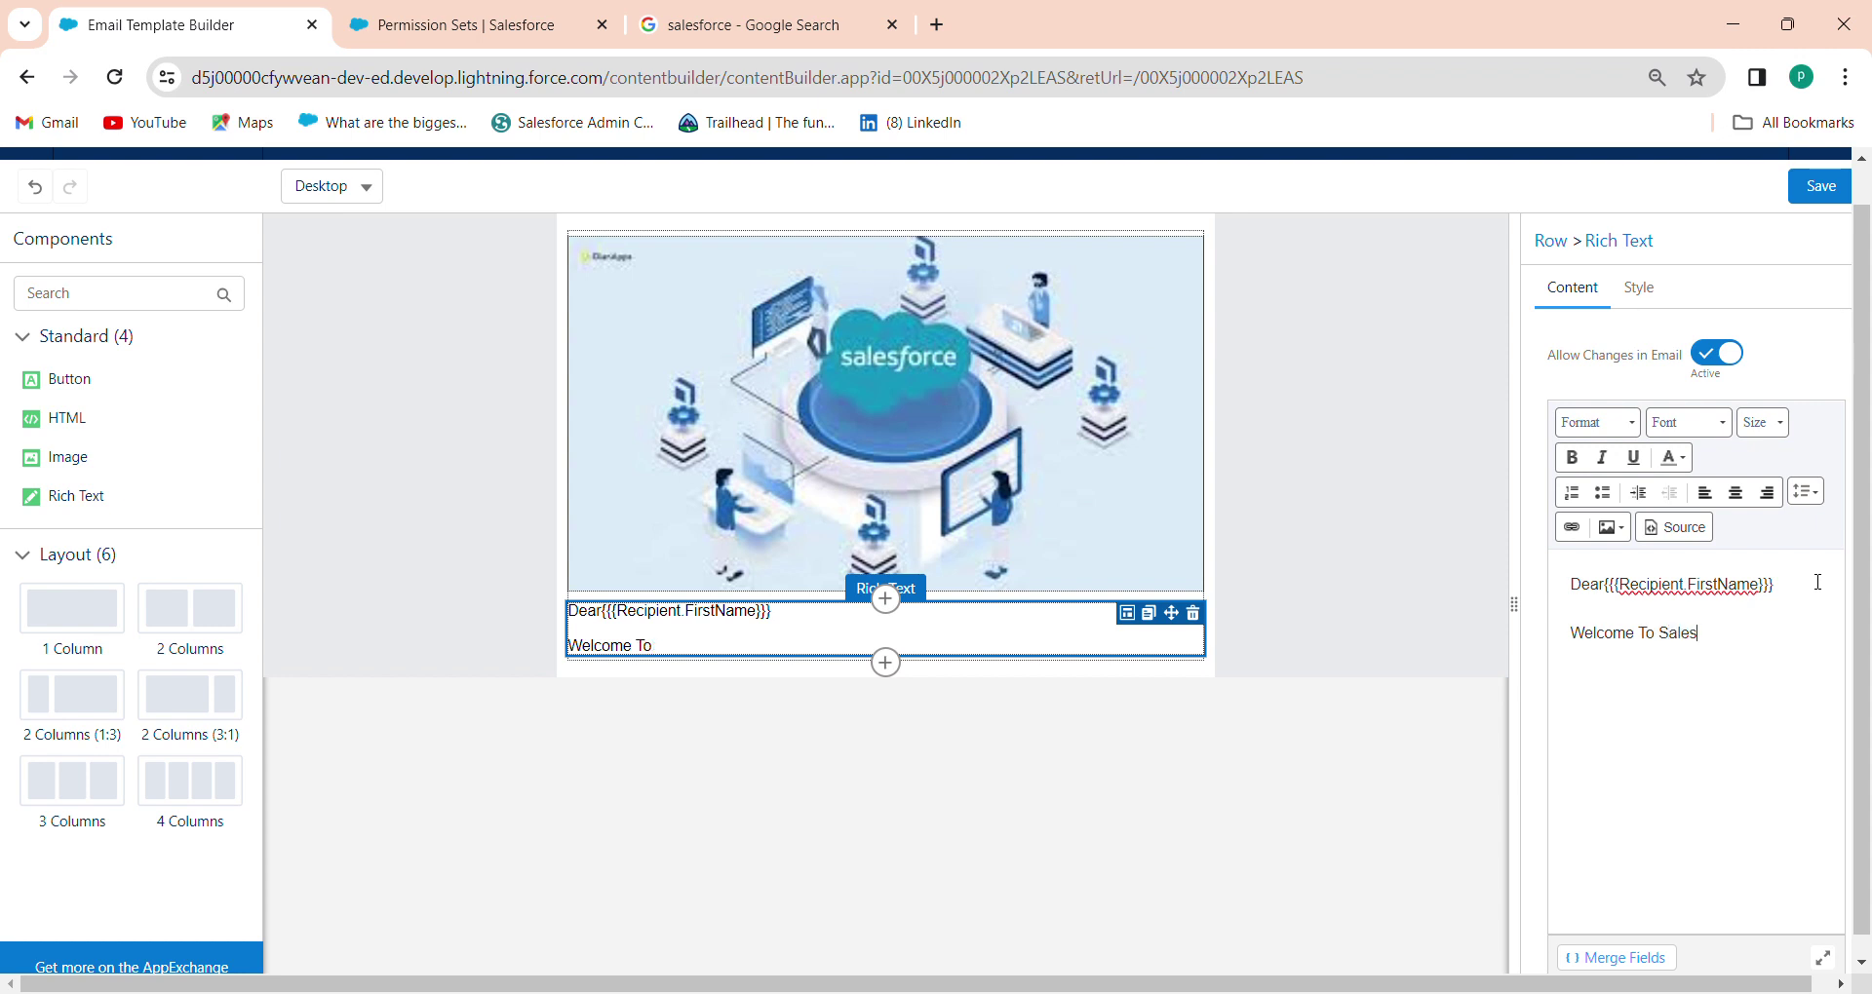
{"action": "type", "text": "To Salesforce..."}
Add a Button block below the welcome text, then return the cursor to the text block
{"action": "left_click_drag", "start_coordinate": [74, 380], "coordinate": [765, 715]}
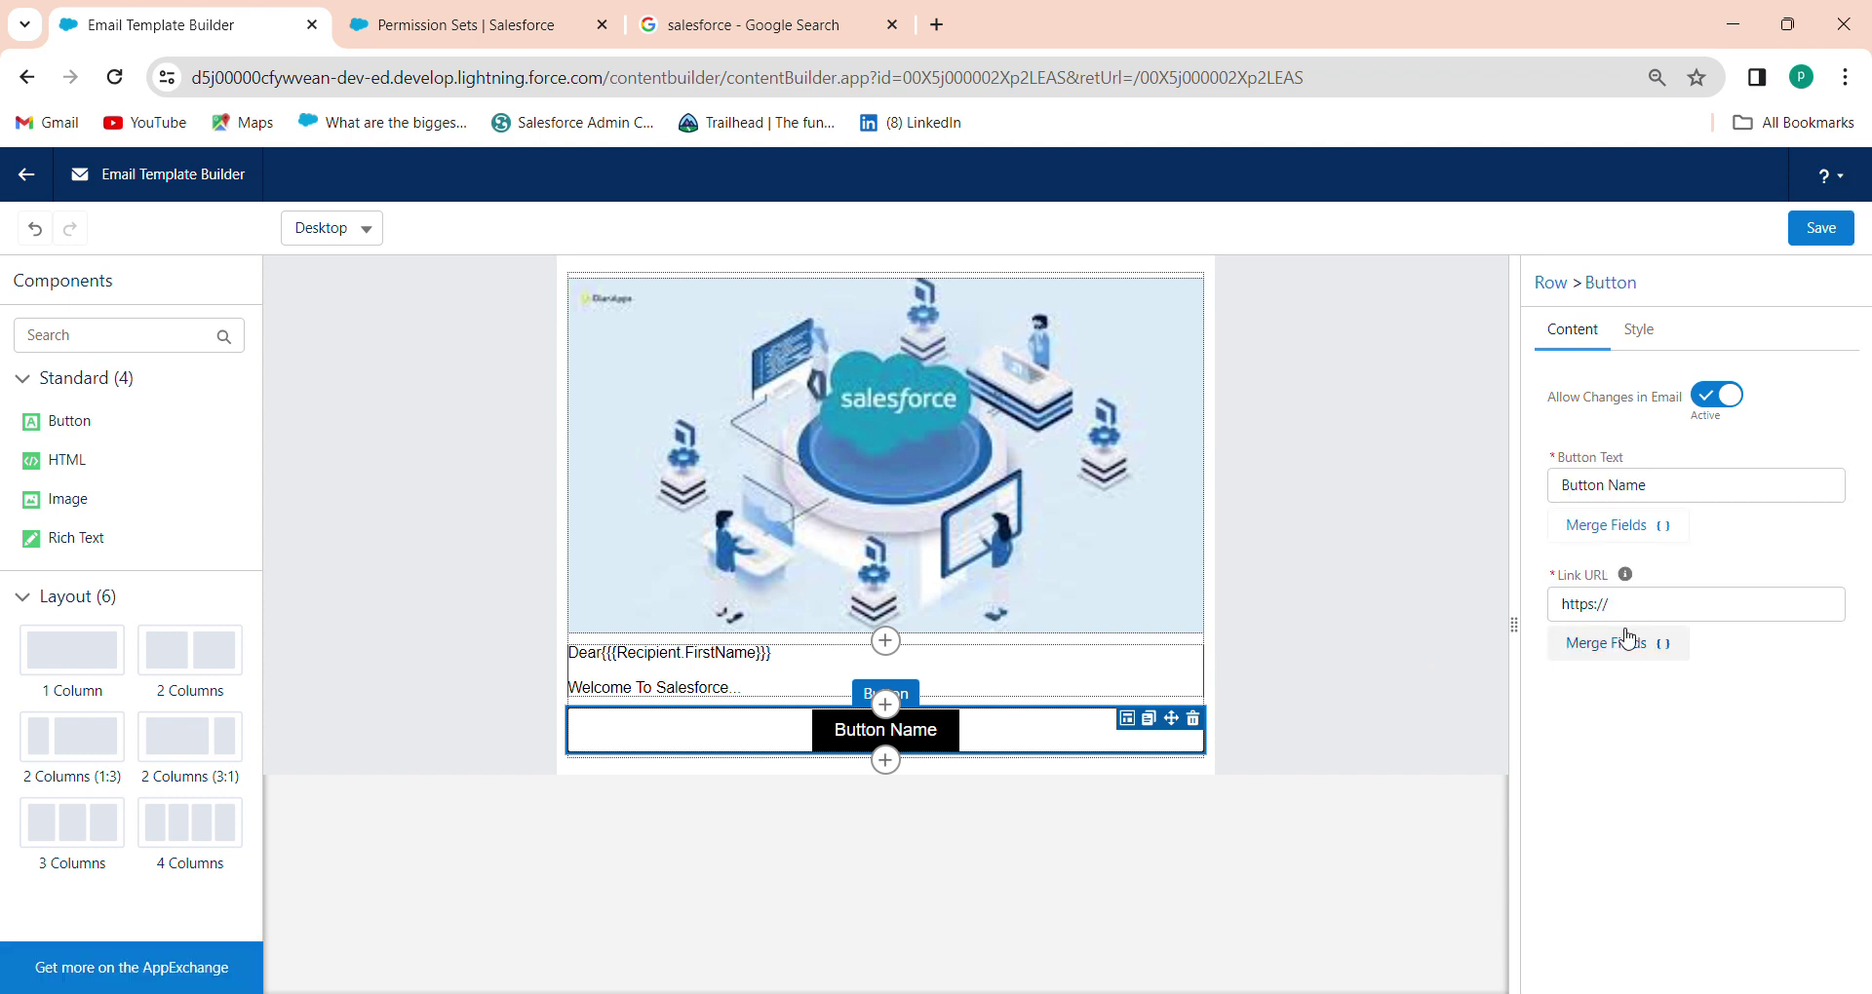
{"action": "left_click", "coordinate": [834, 693]}
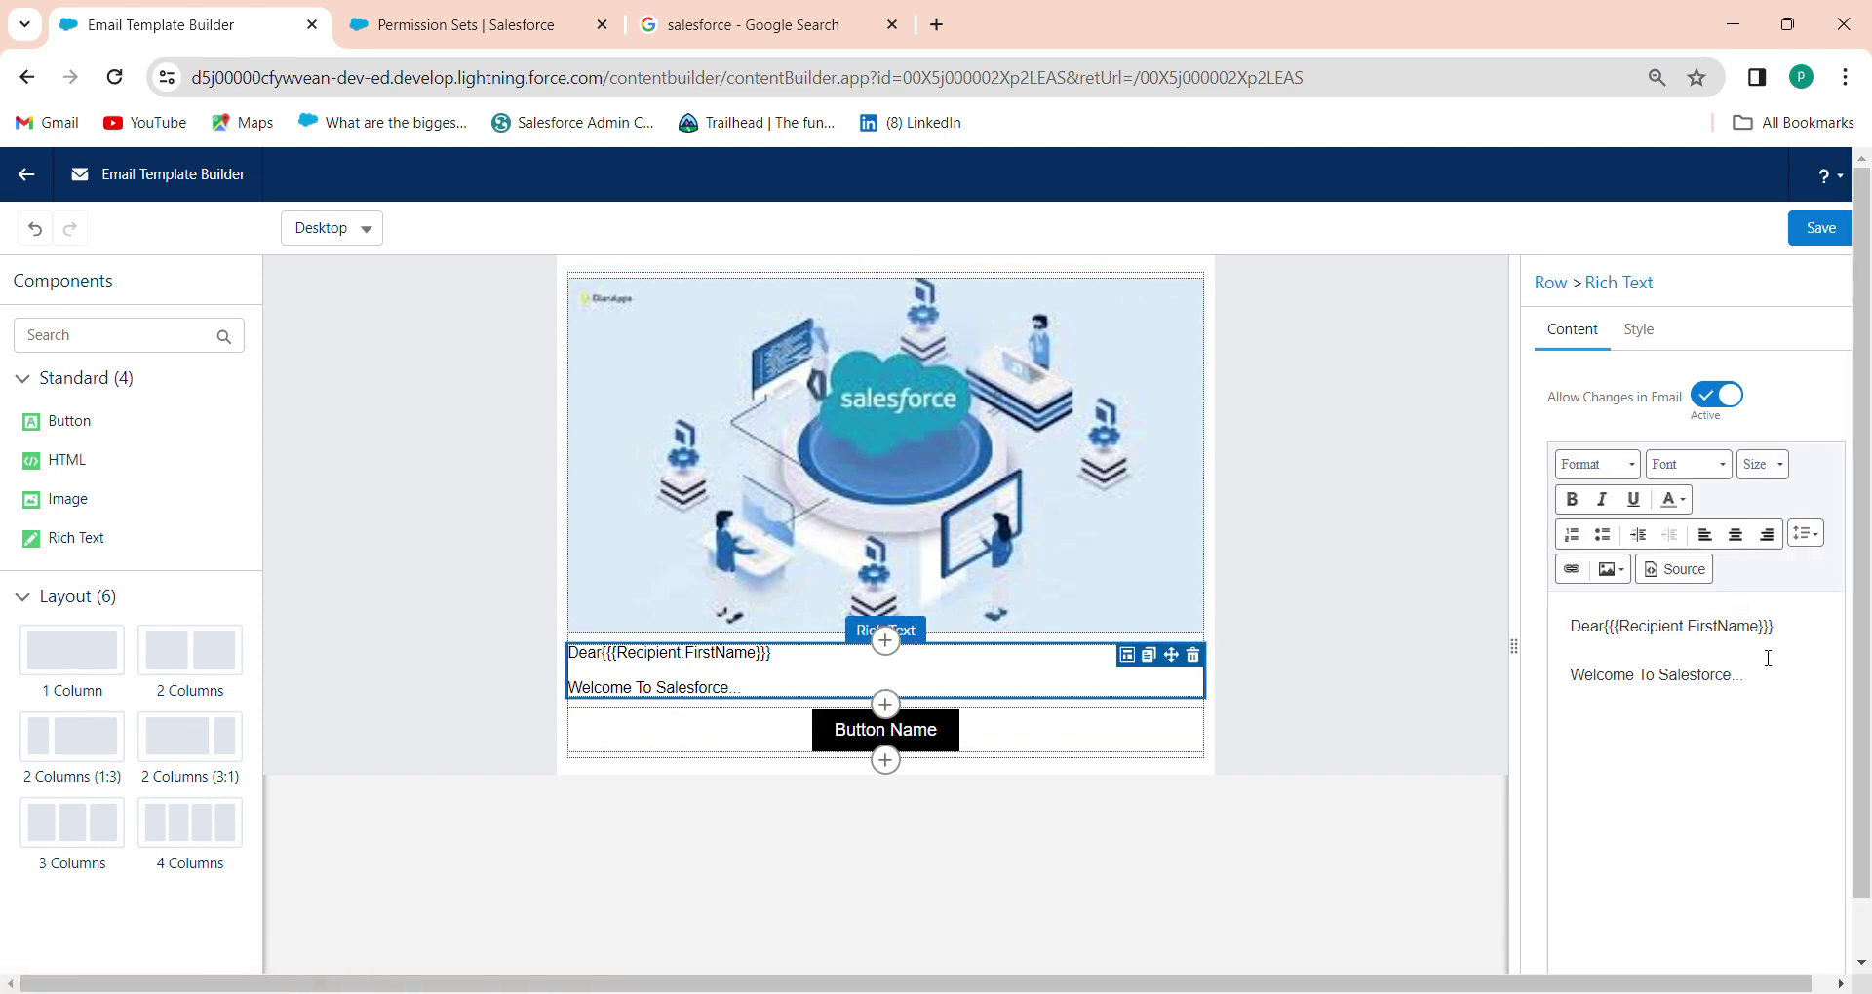
{"action": "left_click", "coordinate": [1768, 670]}
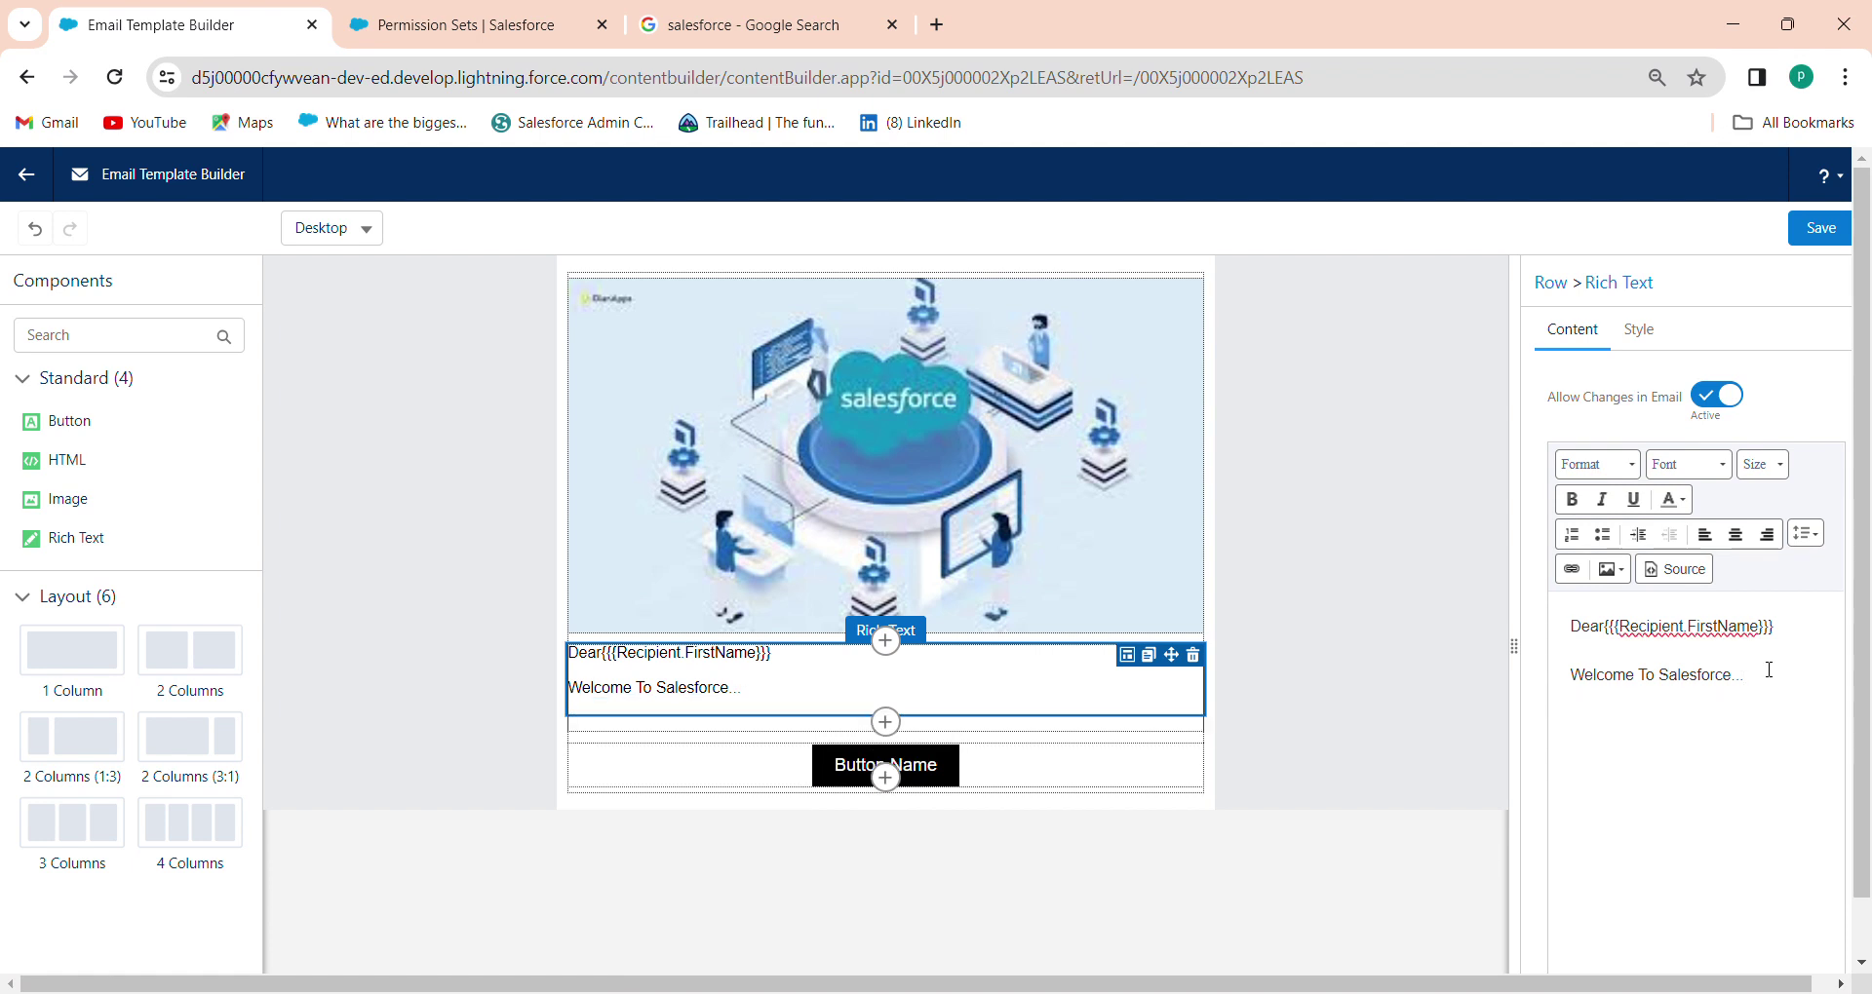
Add the line 'Click on Button to Login into Salesforce.', fixing the 'Salesfroce' typo
{"action": "type", "text": "Click"}
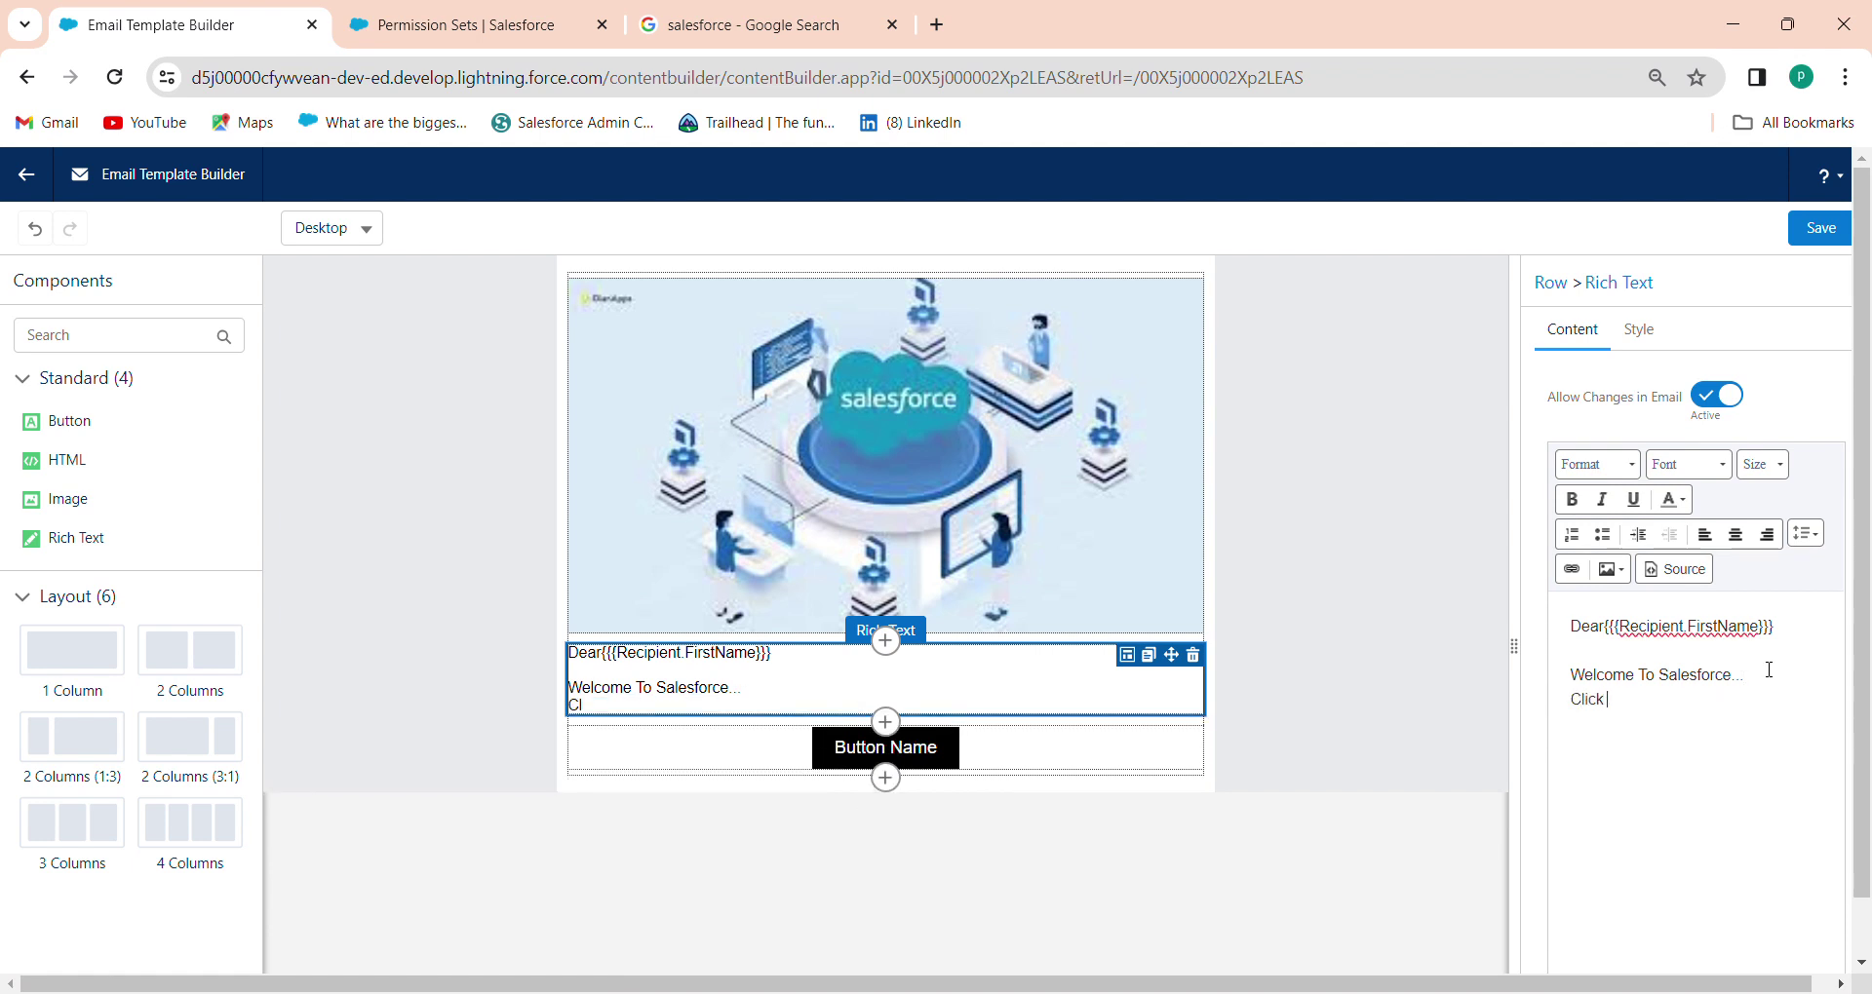
{"action": "type", "text": " on Button"}
{"action": "type", "text": "to L"}
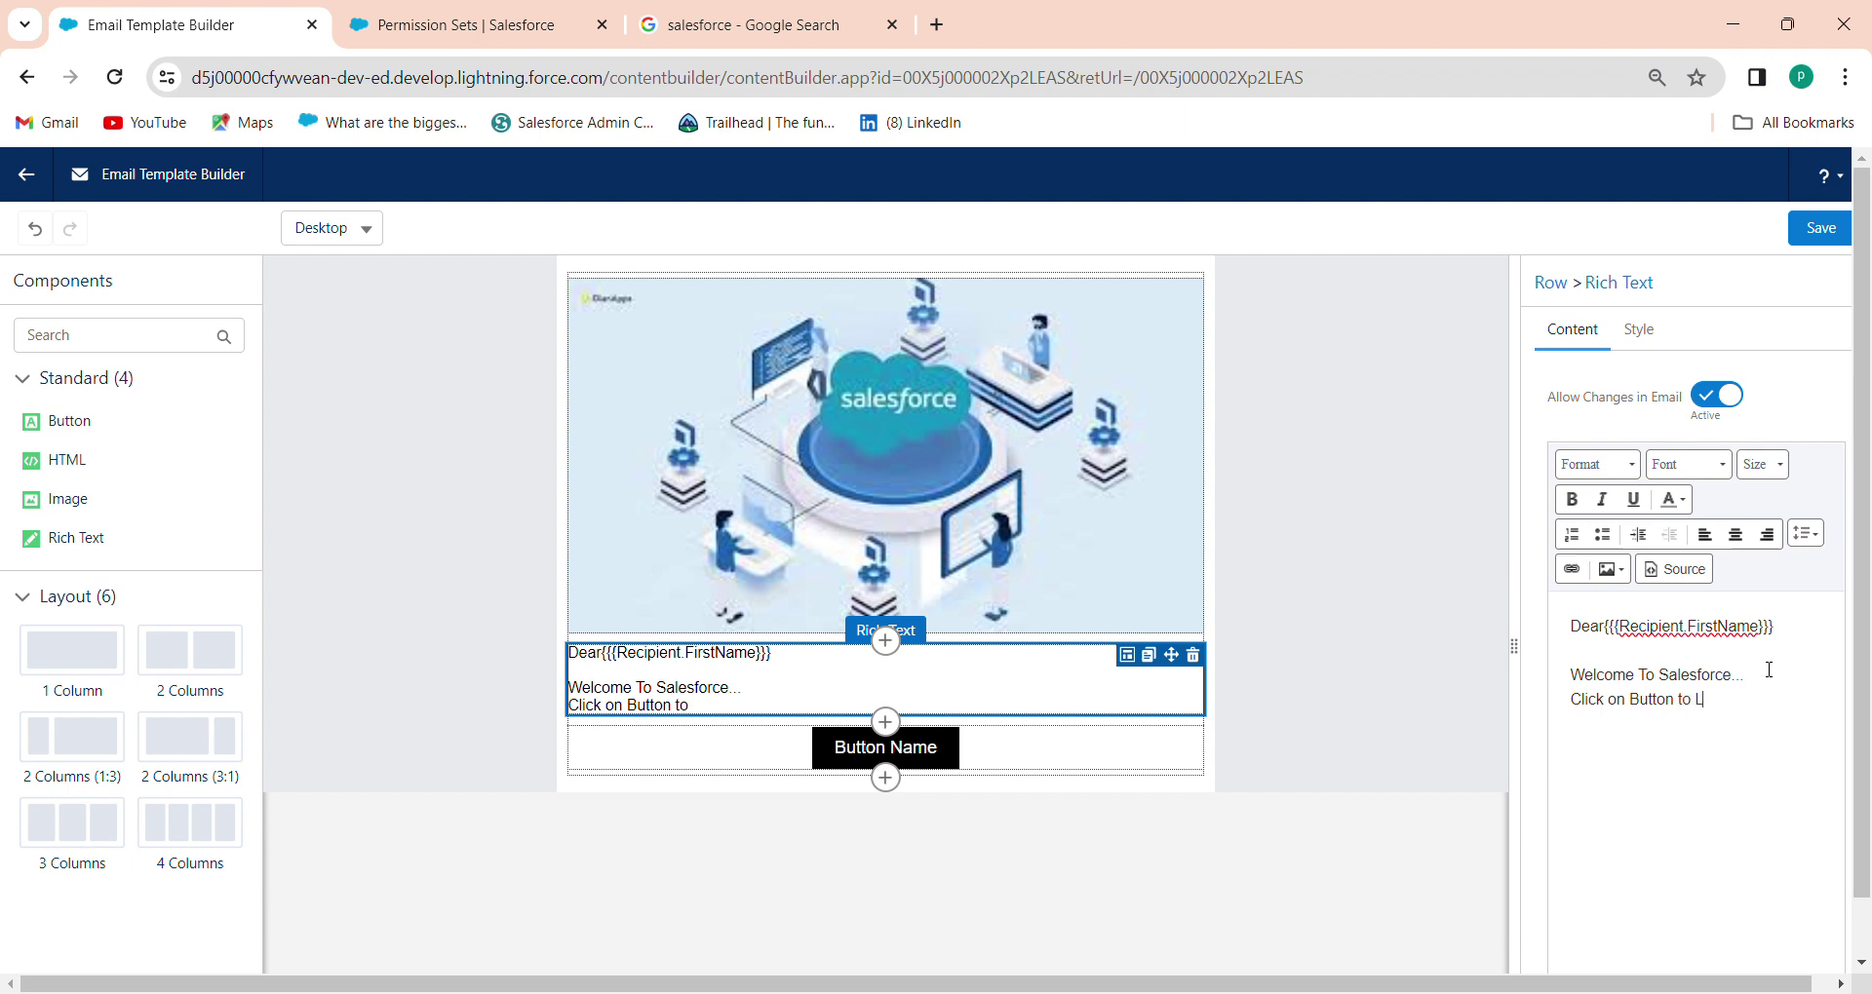
{"action": "type", "text": "ogin into Salesfroce"}
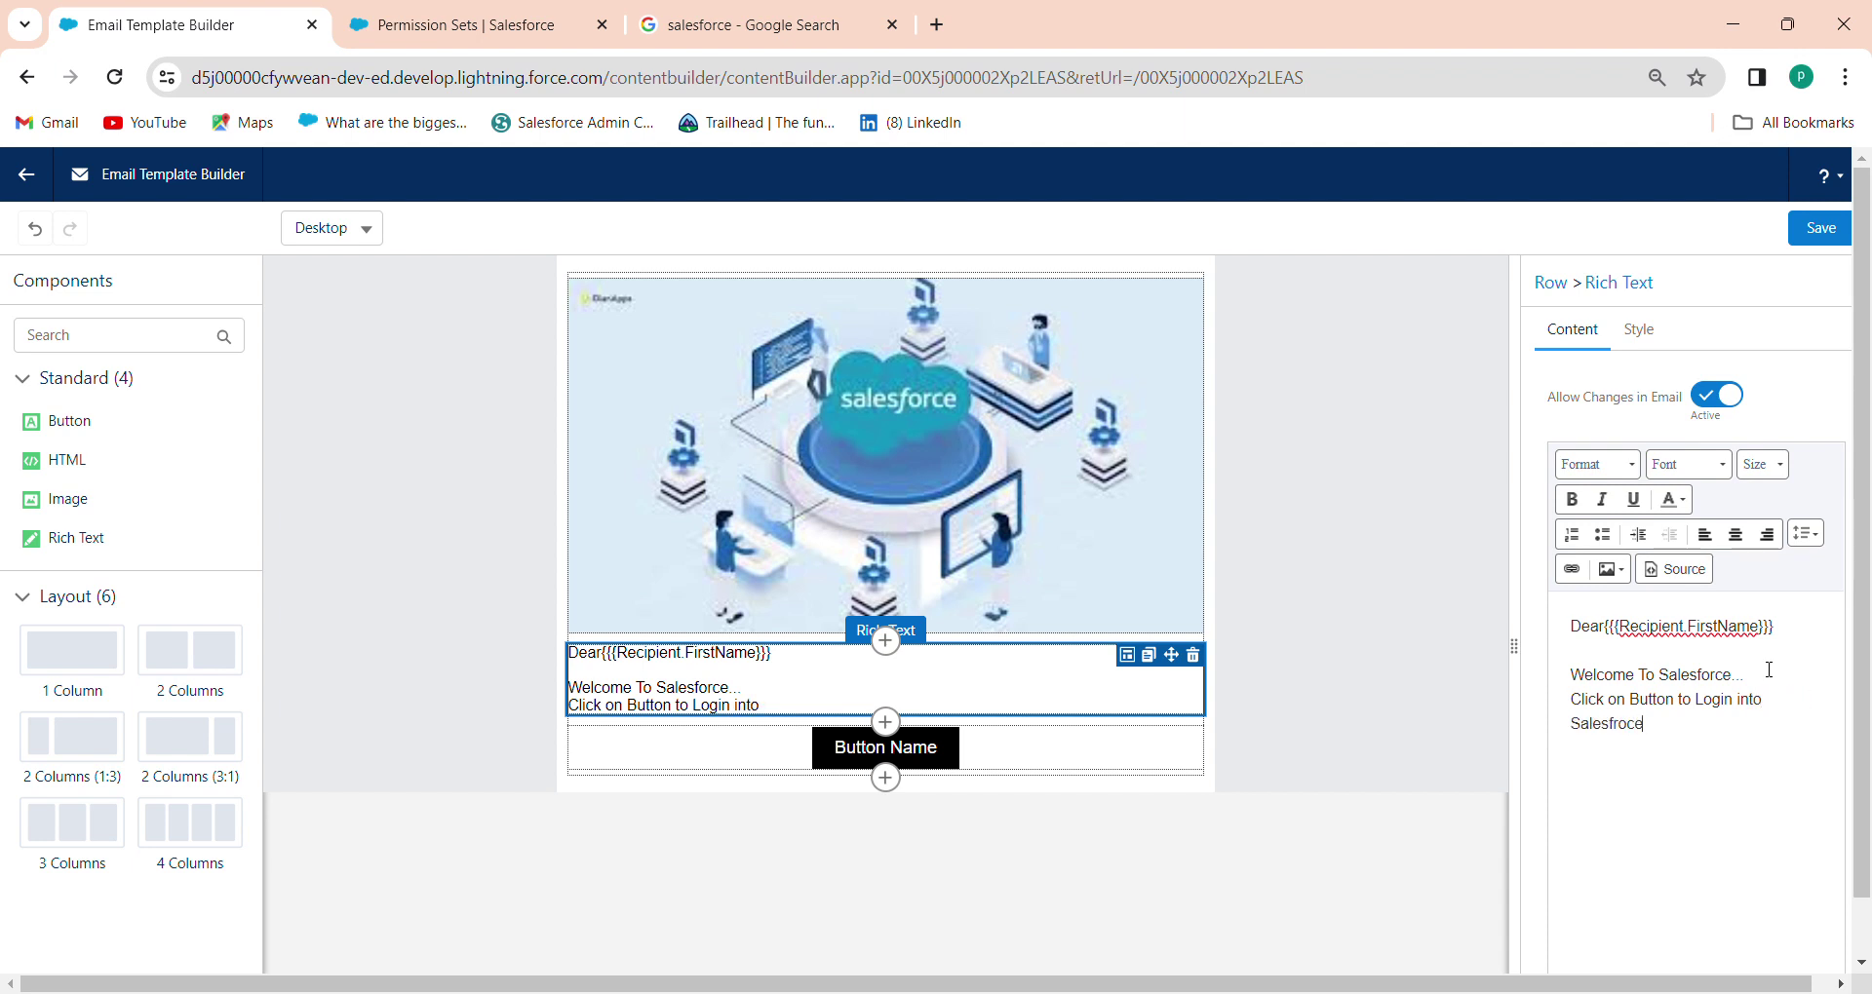
{"action": "key", "text": "BackSpace"}
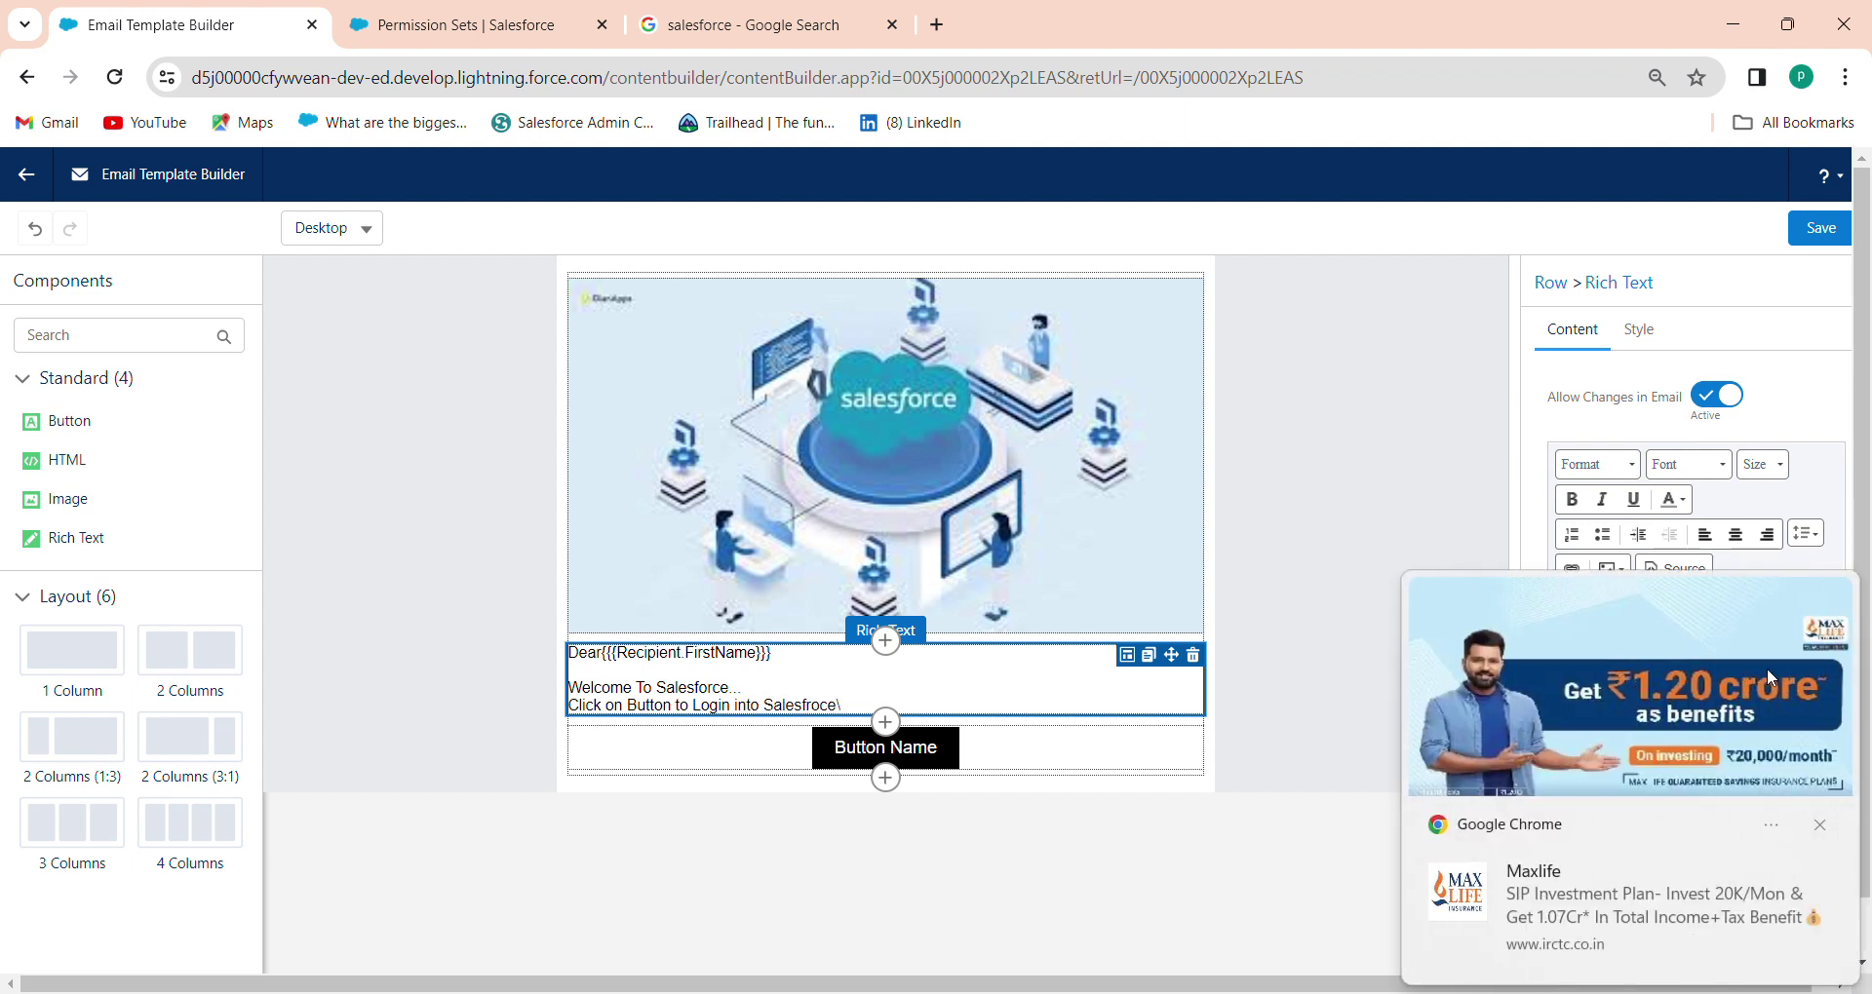
{"action": "left_click", "coordinate": [1821, 828]}
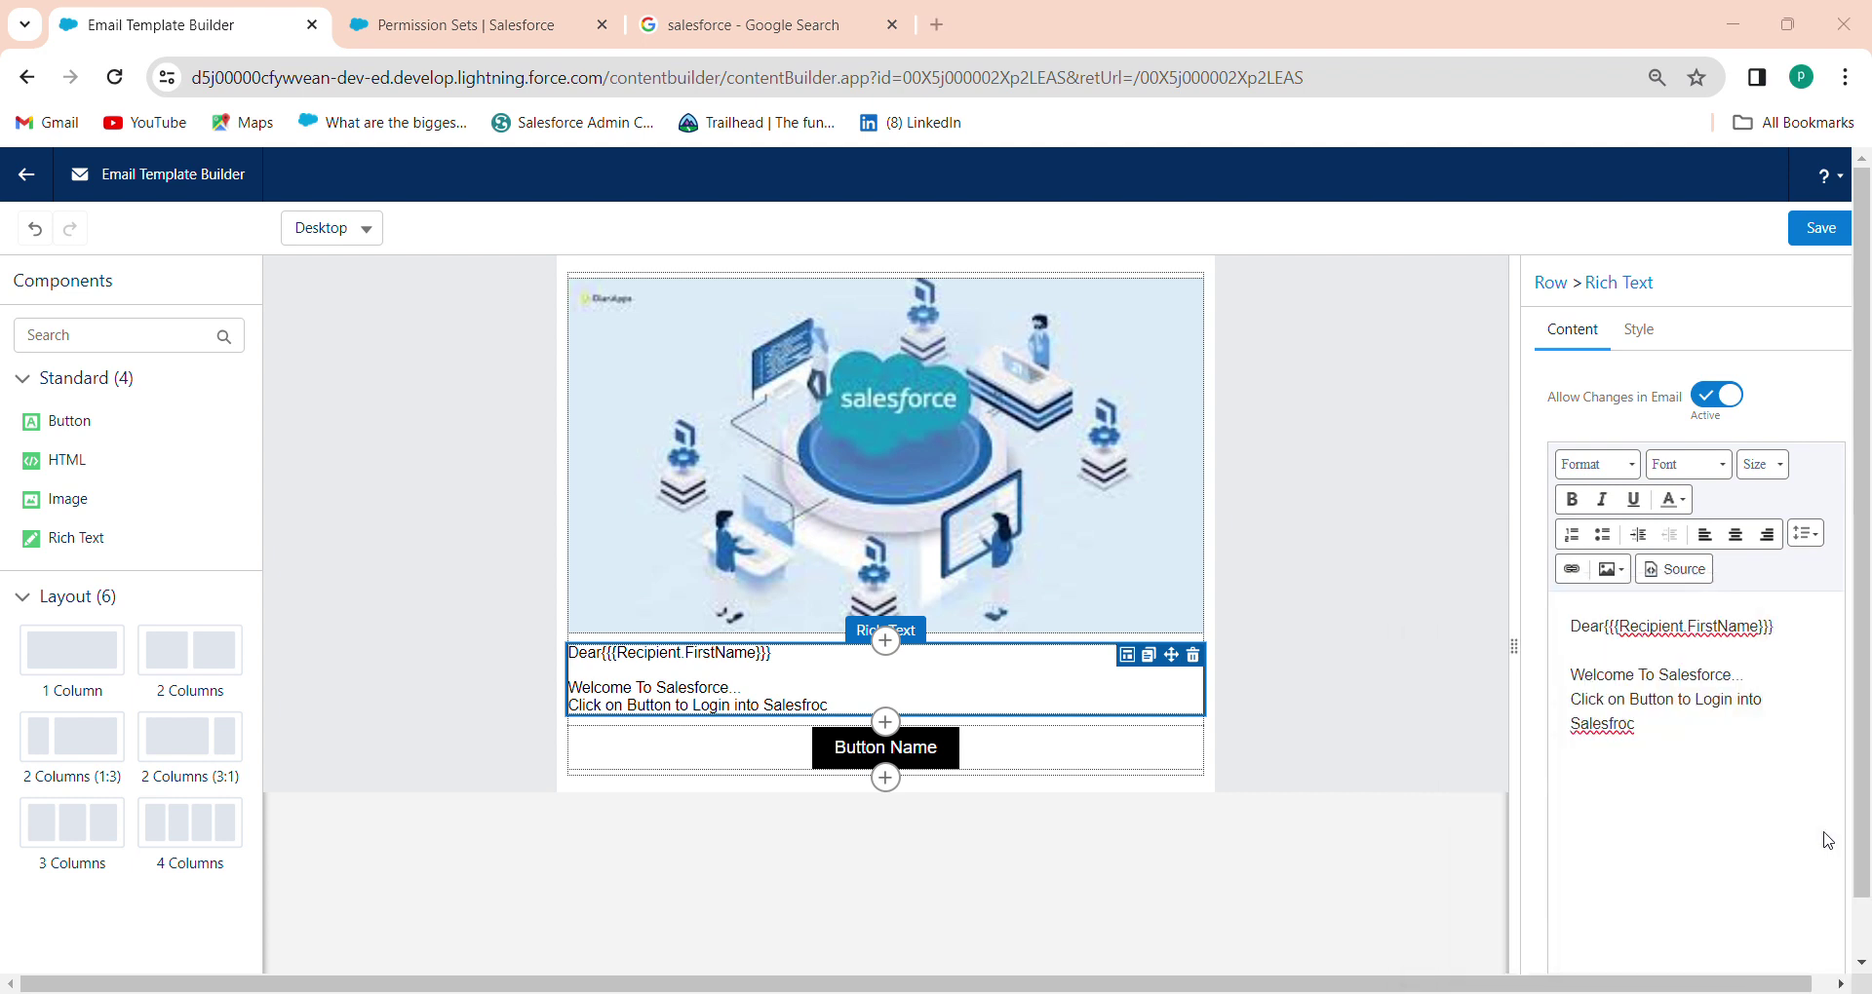
{"action": "key", "text": "BackSpace"}
{"action": "key", "text": "BackSpace"}
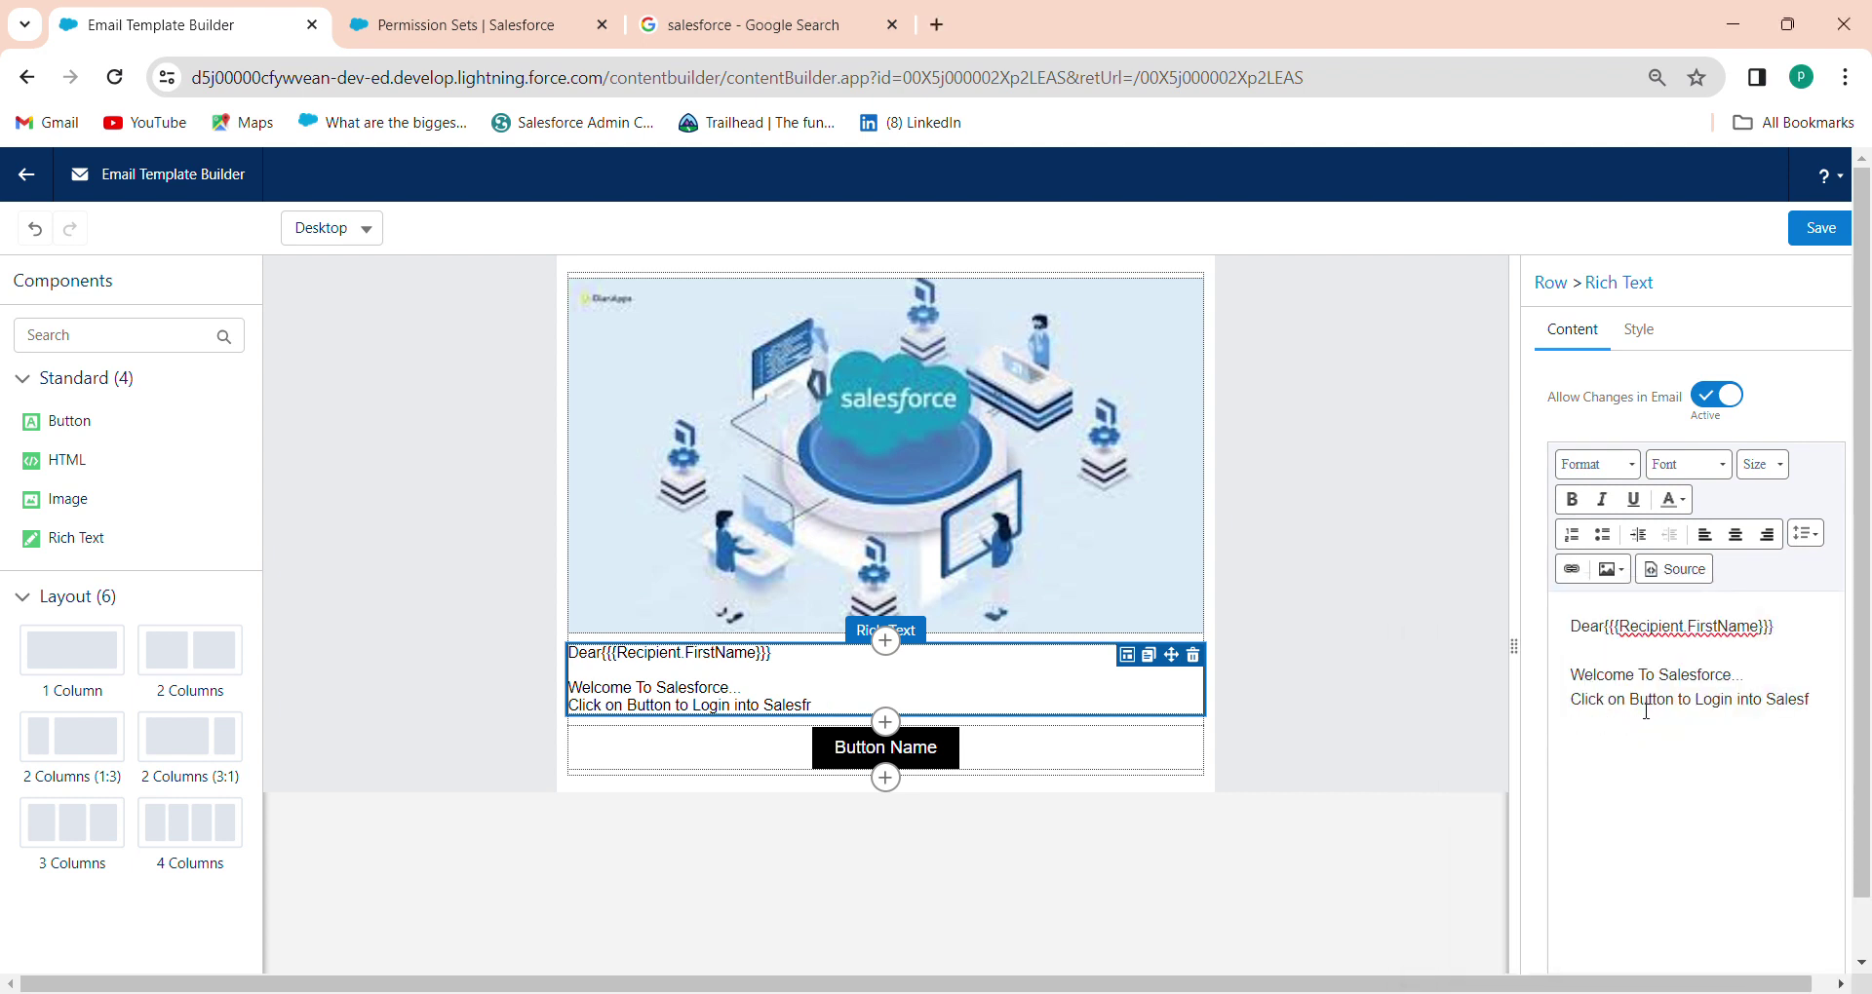
{"action": "type", "text": "orce."}
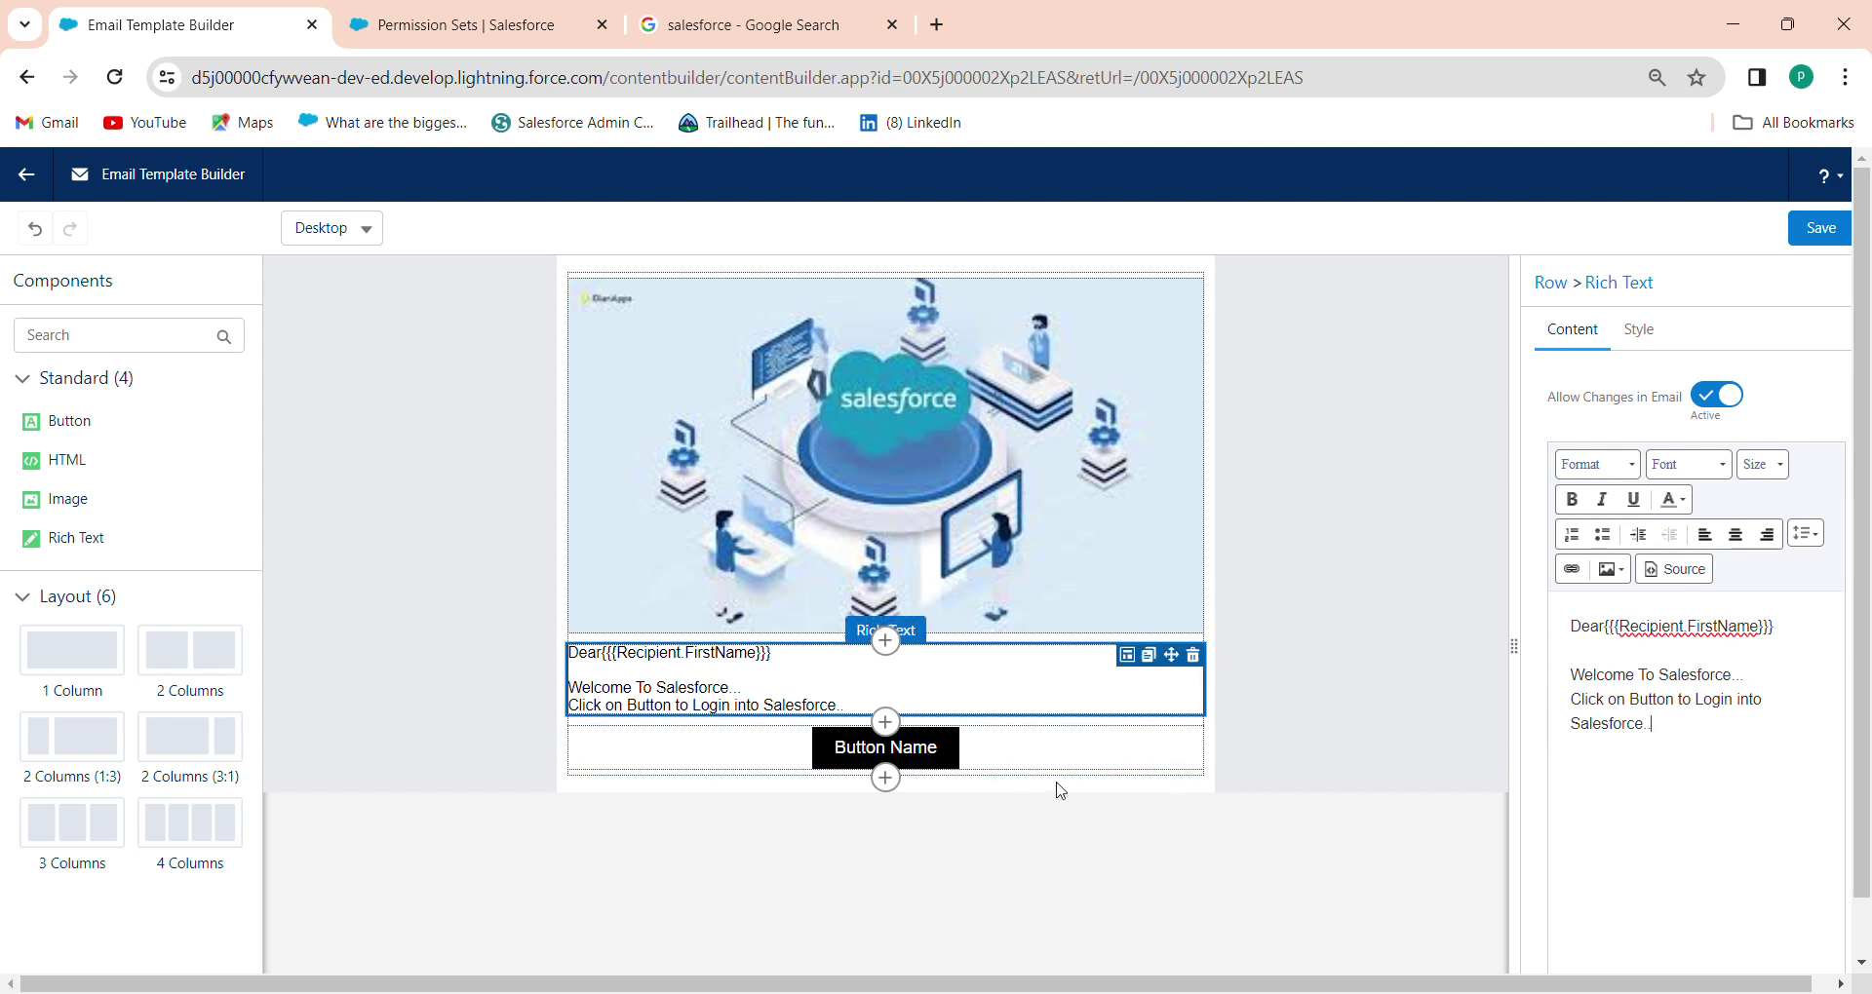
Change the button label from 'Button Name' to 'Login To Salesfroce' and begin its link URL
{"action": "left_click", "coordinate": [897, 749]}
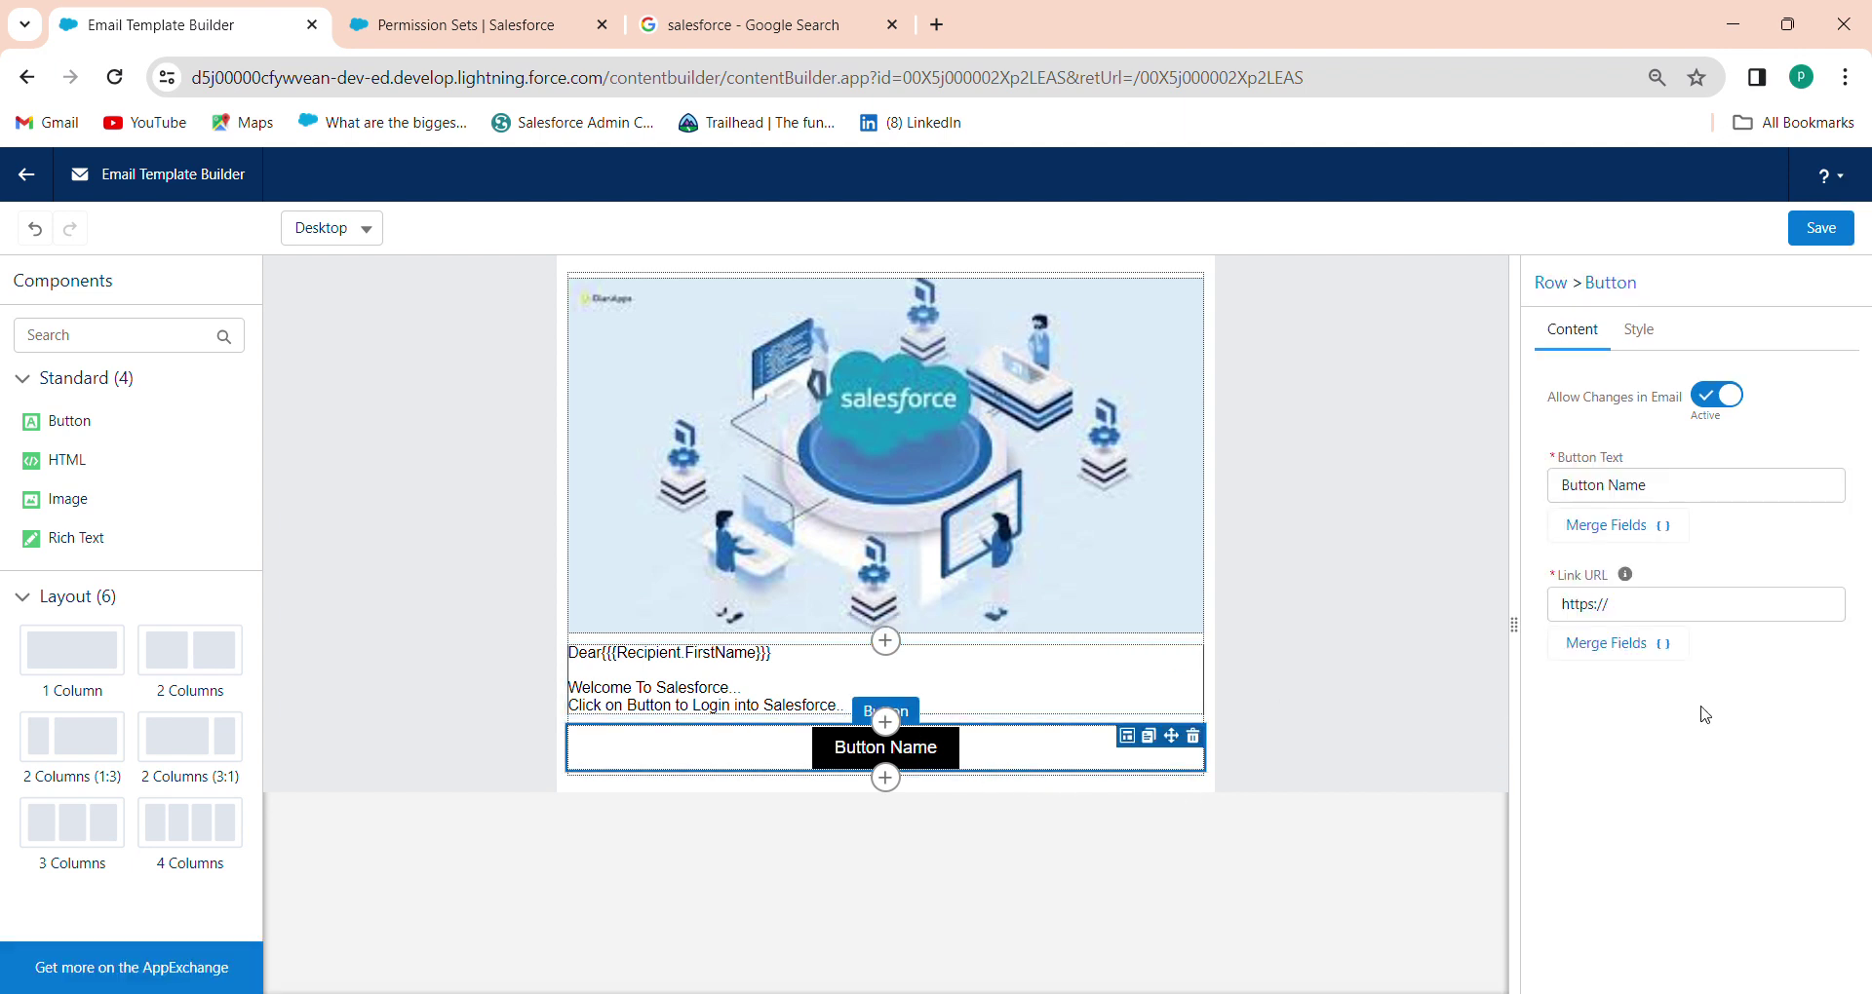
{"action": "left_click", "coordinate": [1698, 482]}
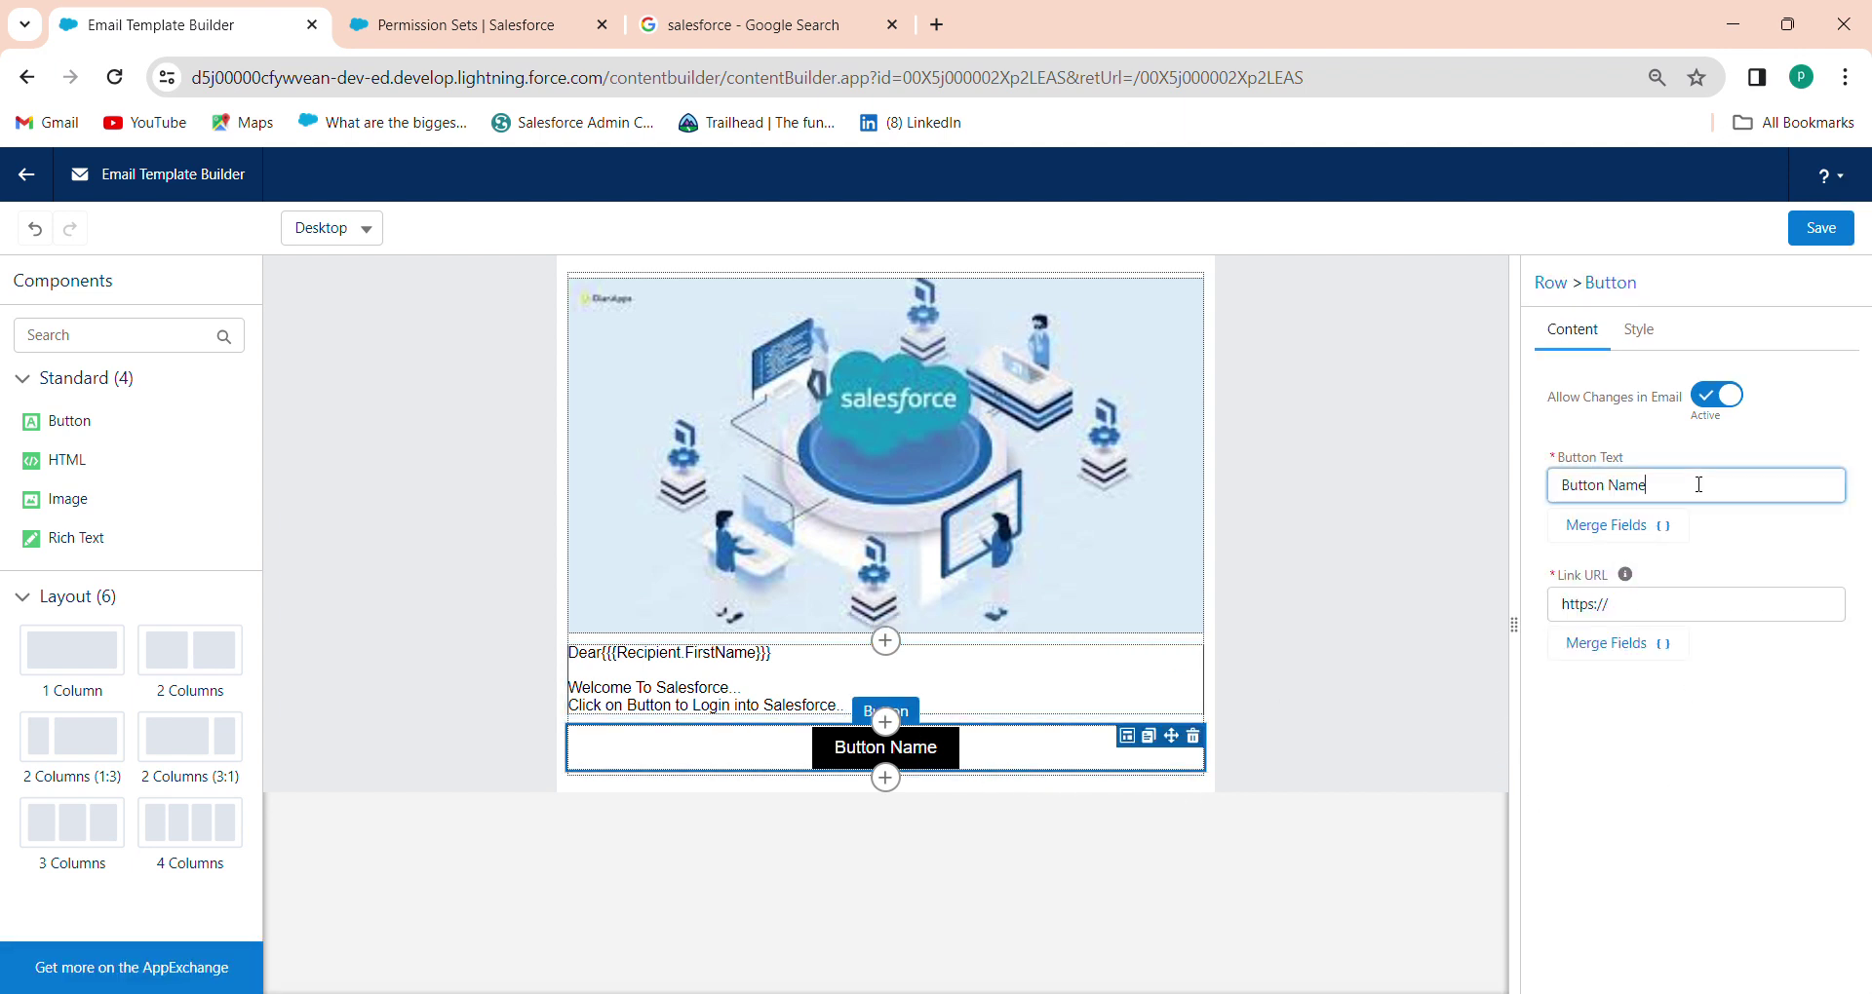
{"action": "key", "text": "ctrl+a"}
{"action": "key", "text": "BackSpace"}
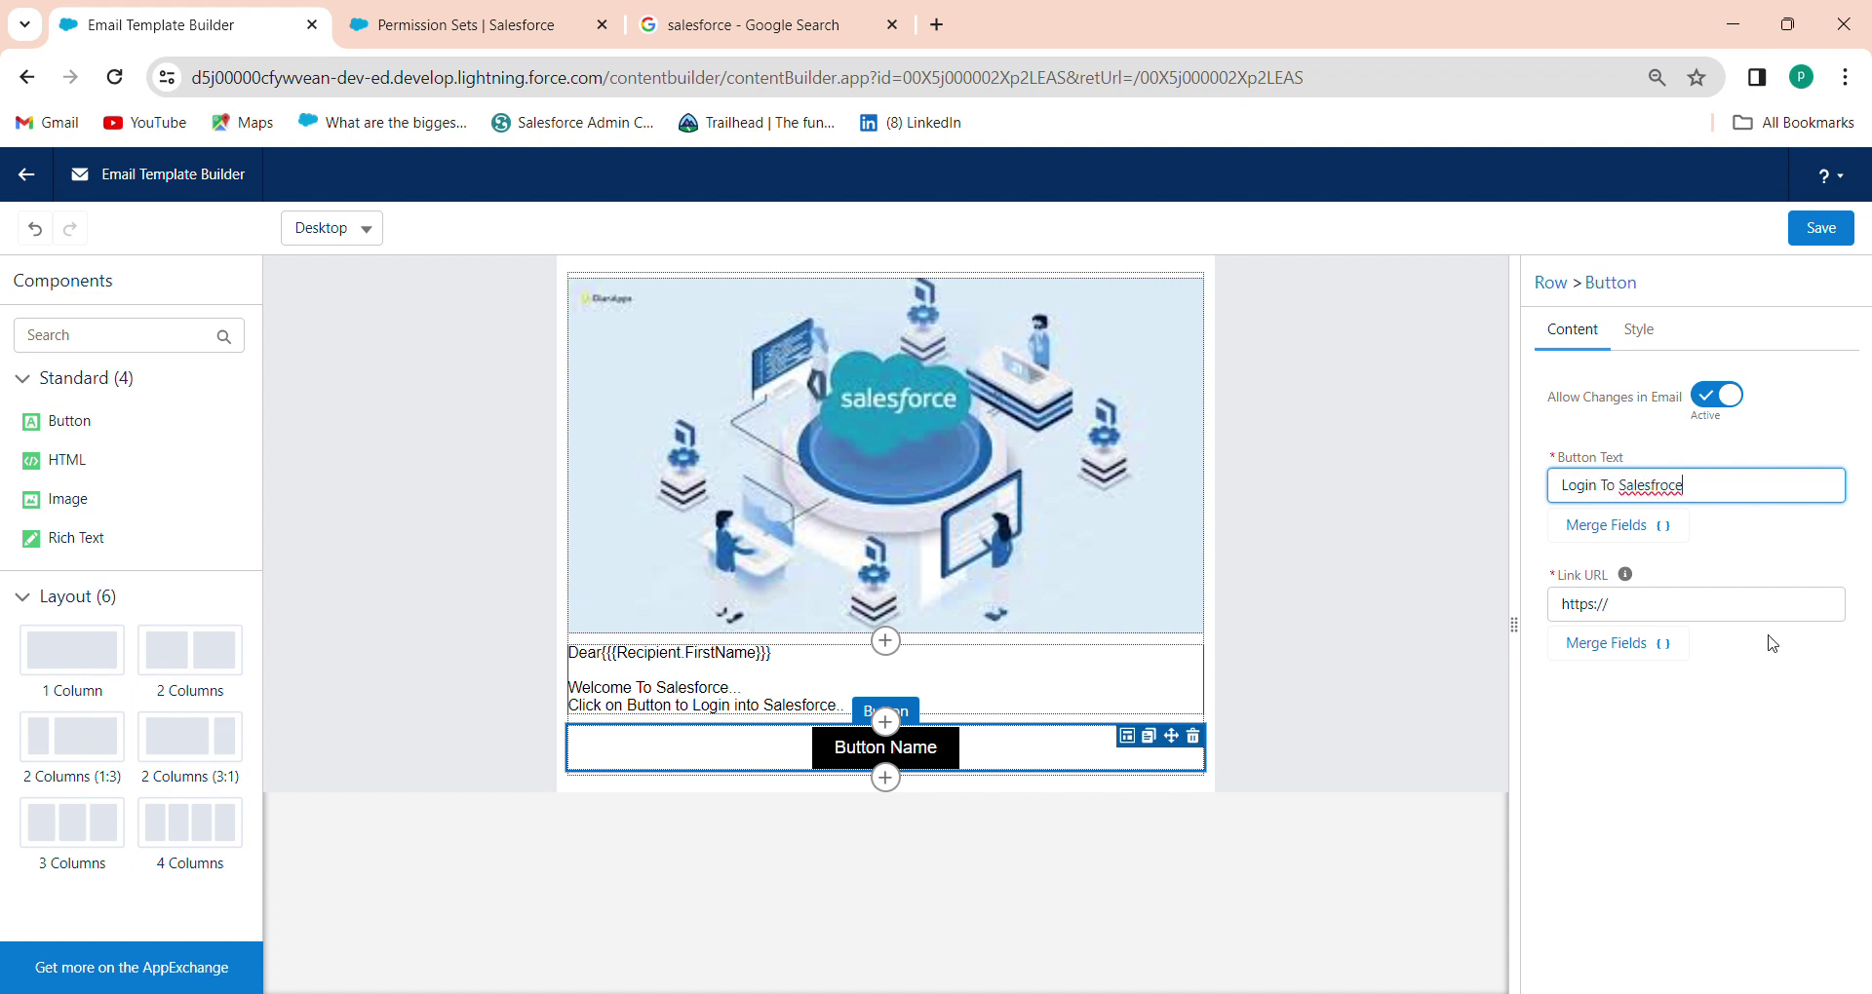
{"action": "left_click", "coordinate": [1743, 609]}
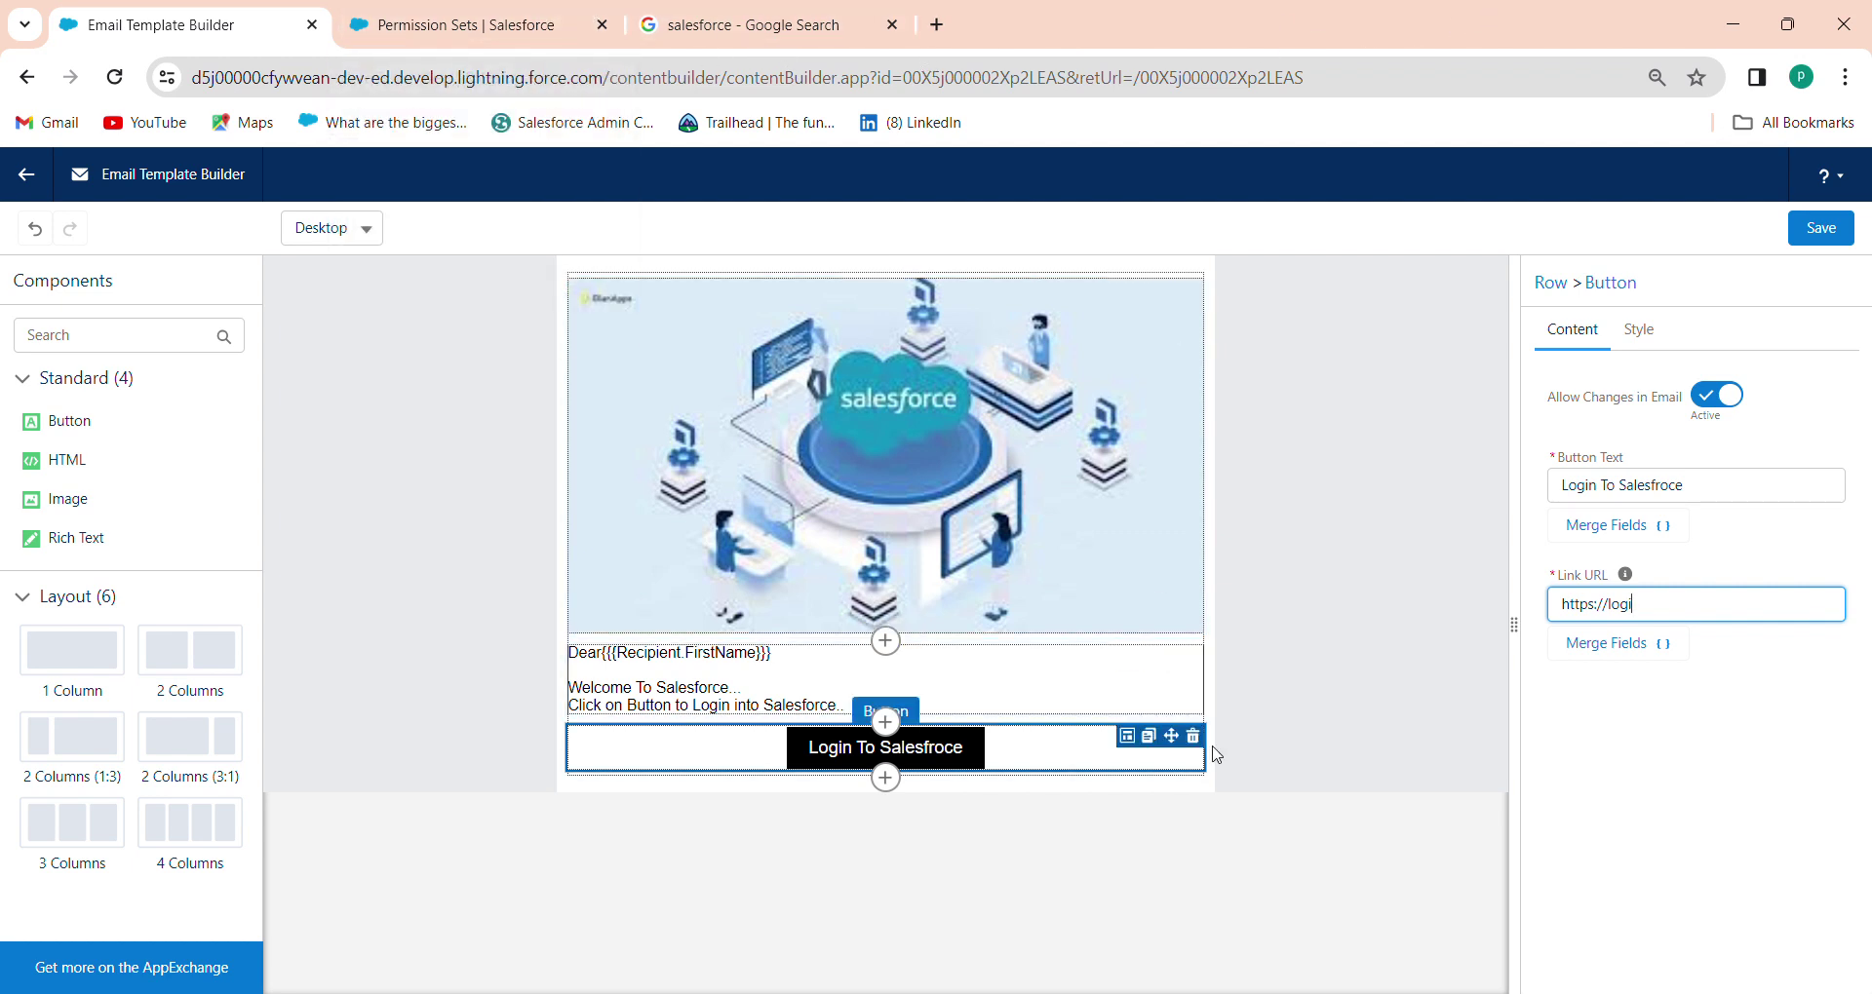
{"action": "left_click", "coordinate": [815, 54]}
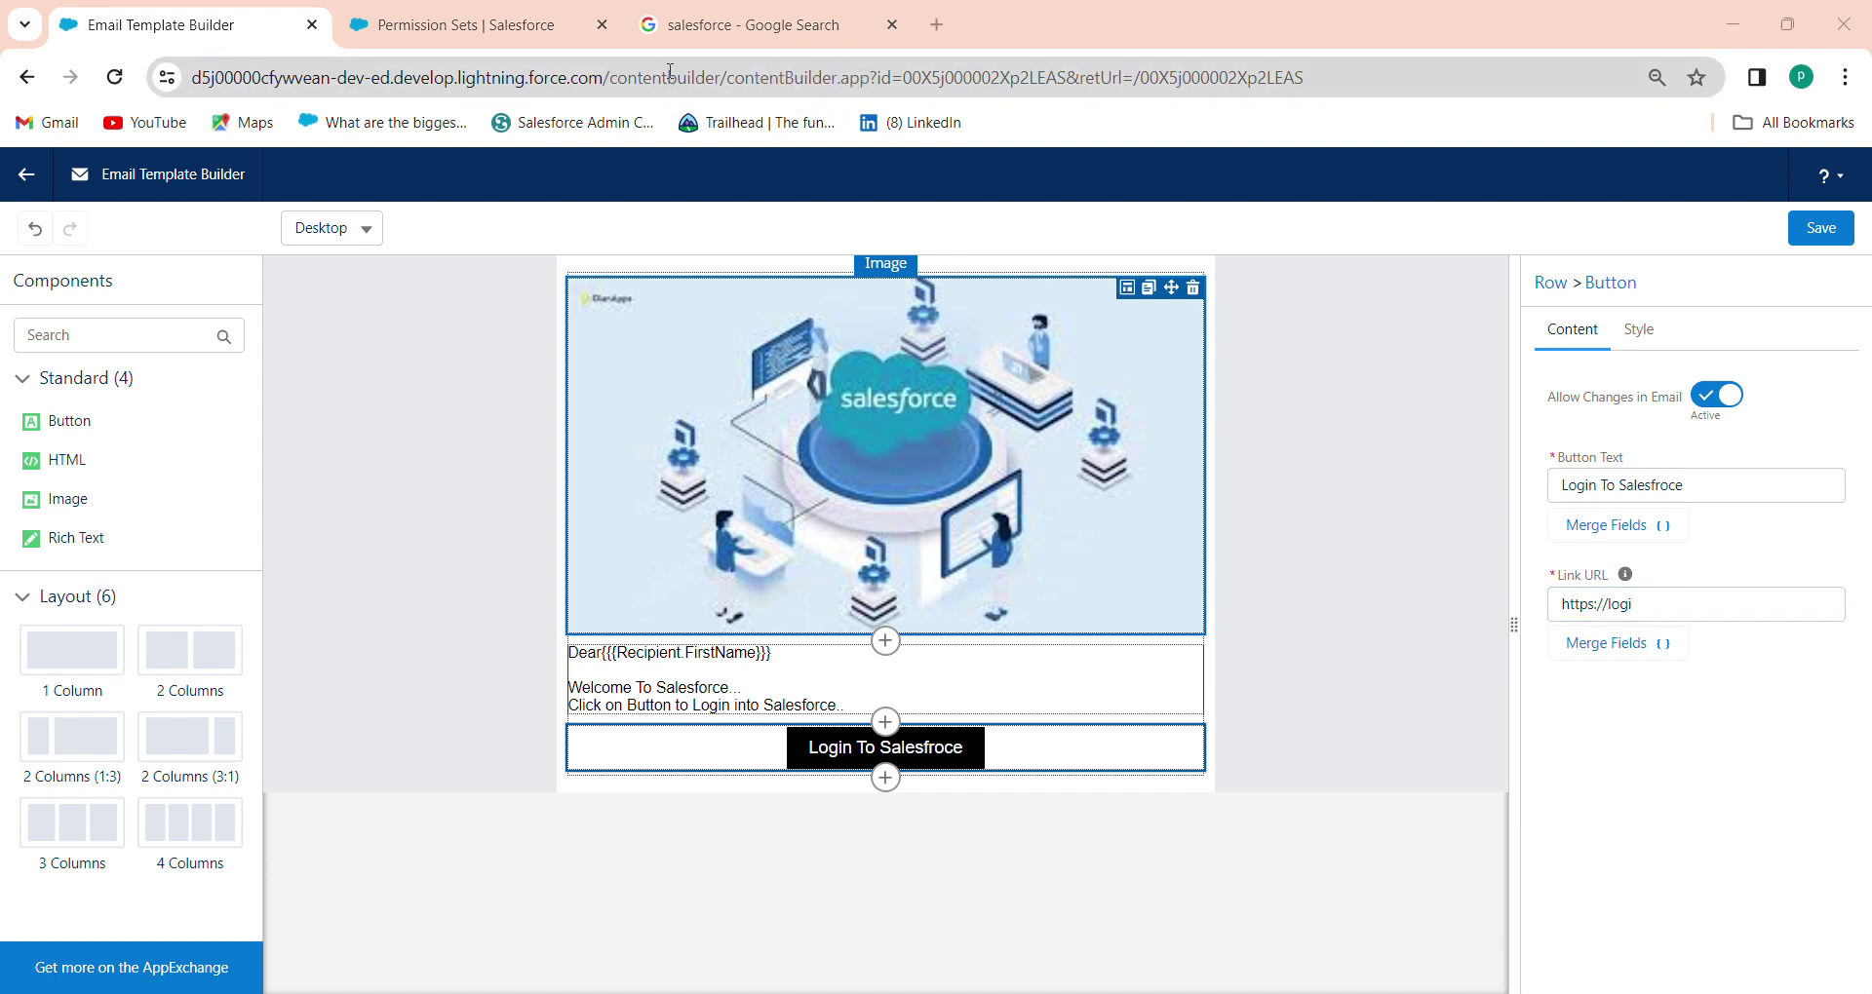
Open a new Chrome tab and search Google for 'login .salesforce'
{"action": "left_click", "coordinate": [690, 37]}
{"action": "right_click", "coordinate": [692, 35]}
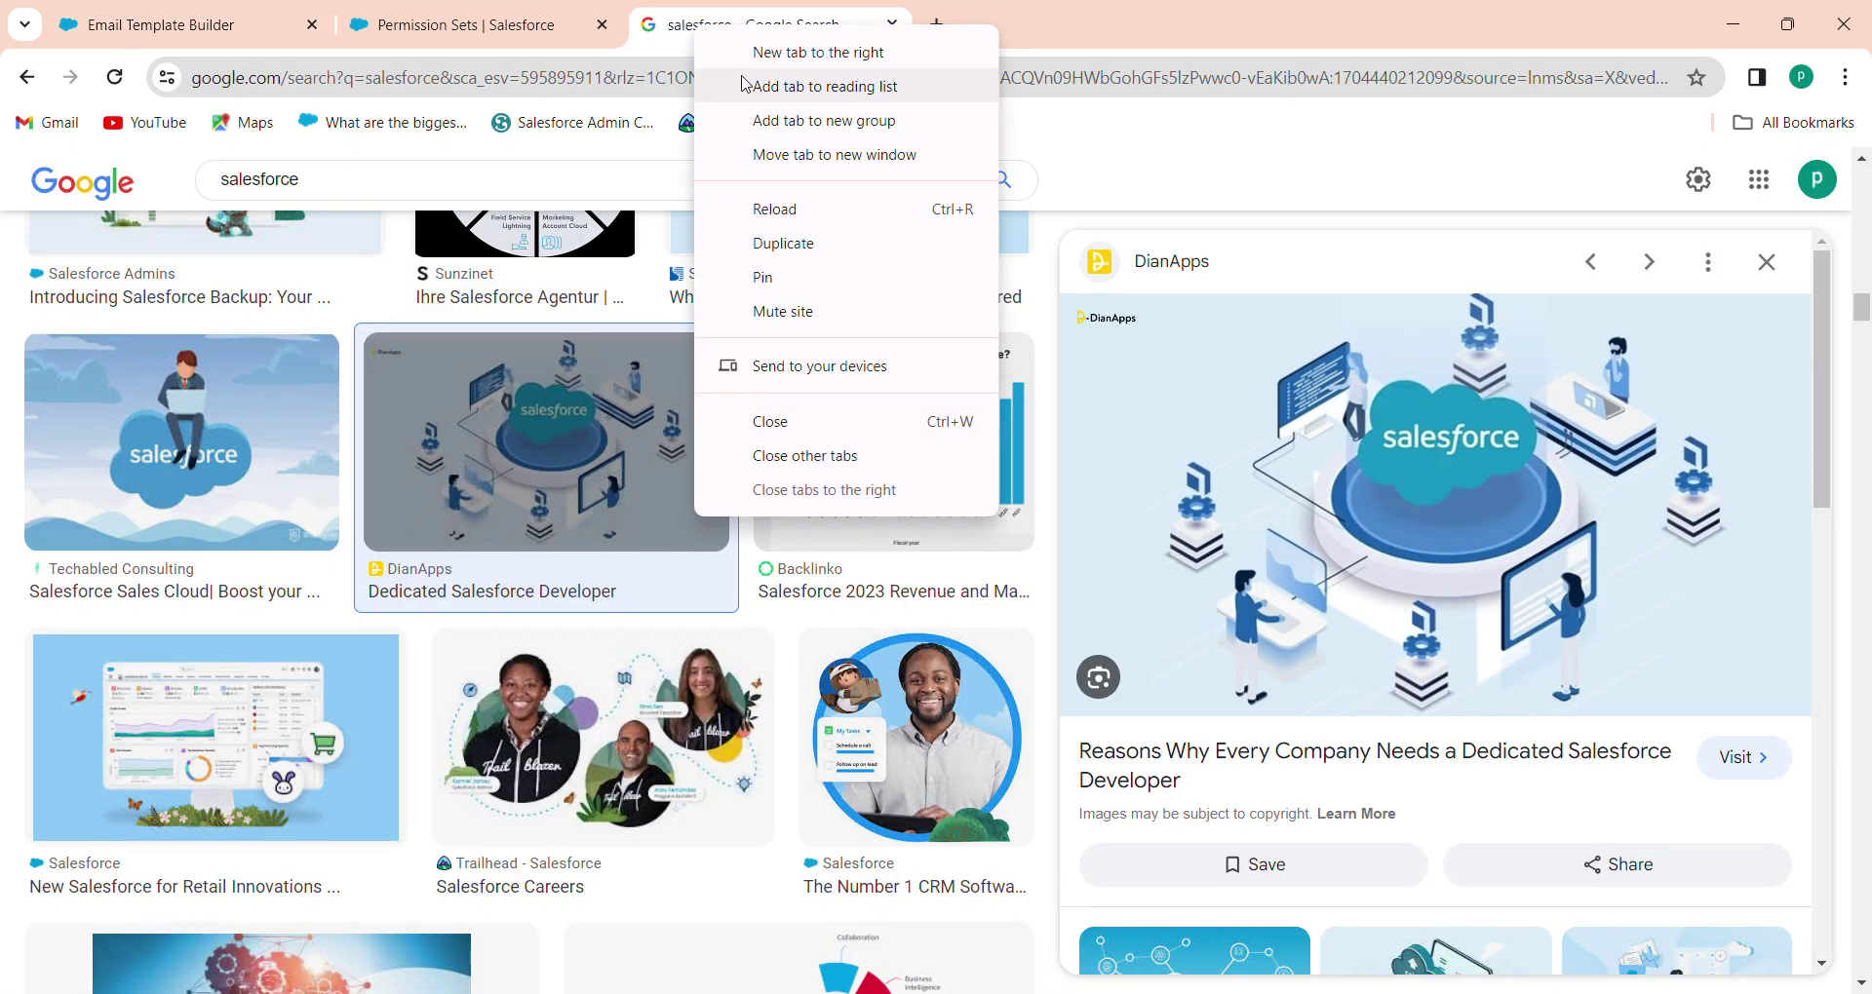
{"action": "left_click", "coordinate": [757, 67]}
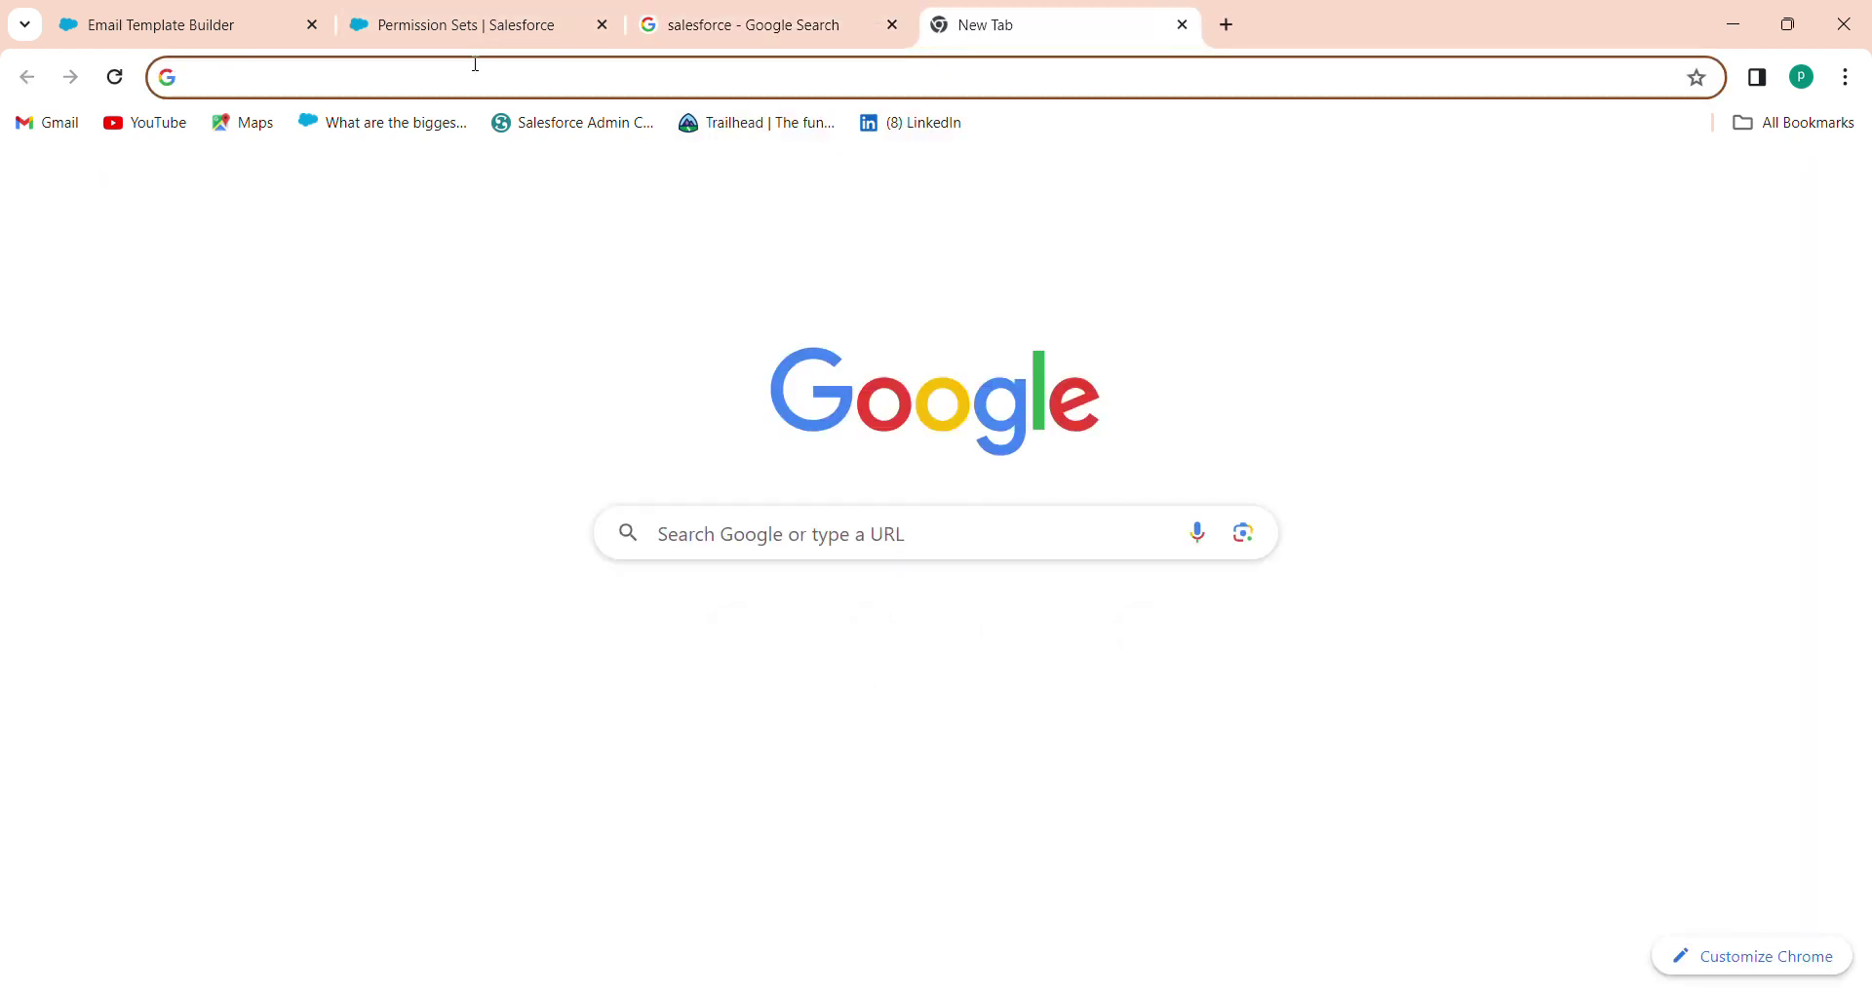
{"action": "type", "text": "login"}
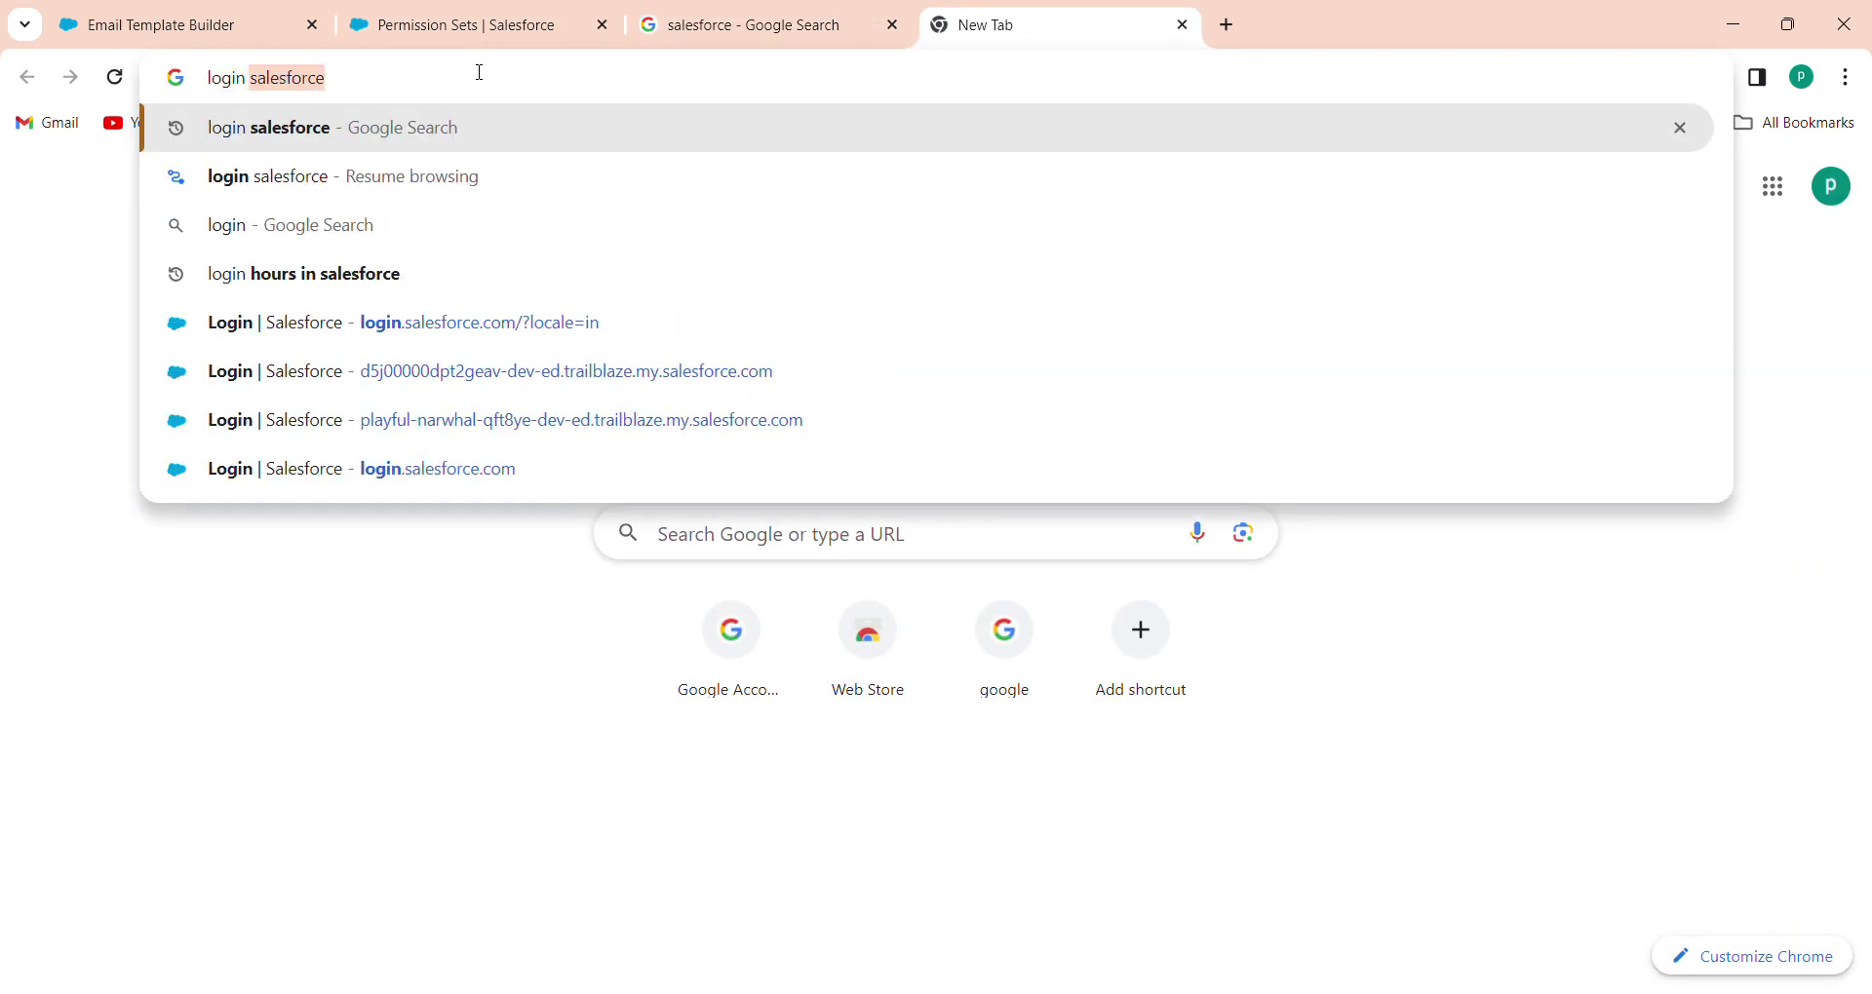
{"action": "key", "text": "BackSpace"}
{"action": "type", "text": ".sales"}
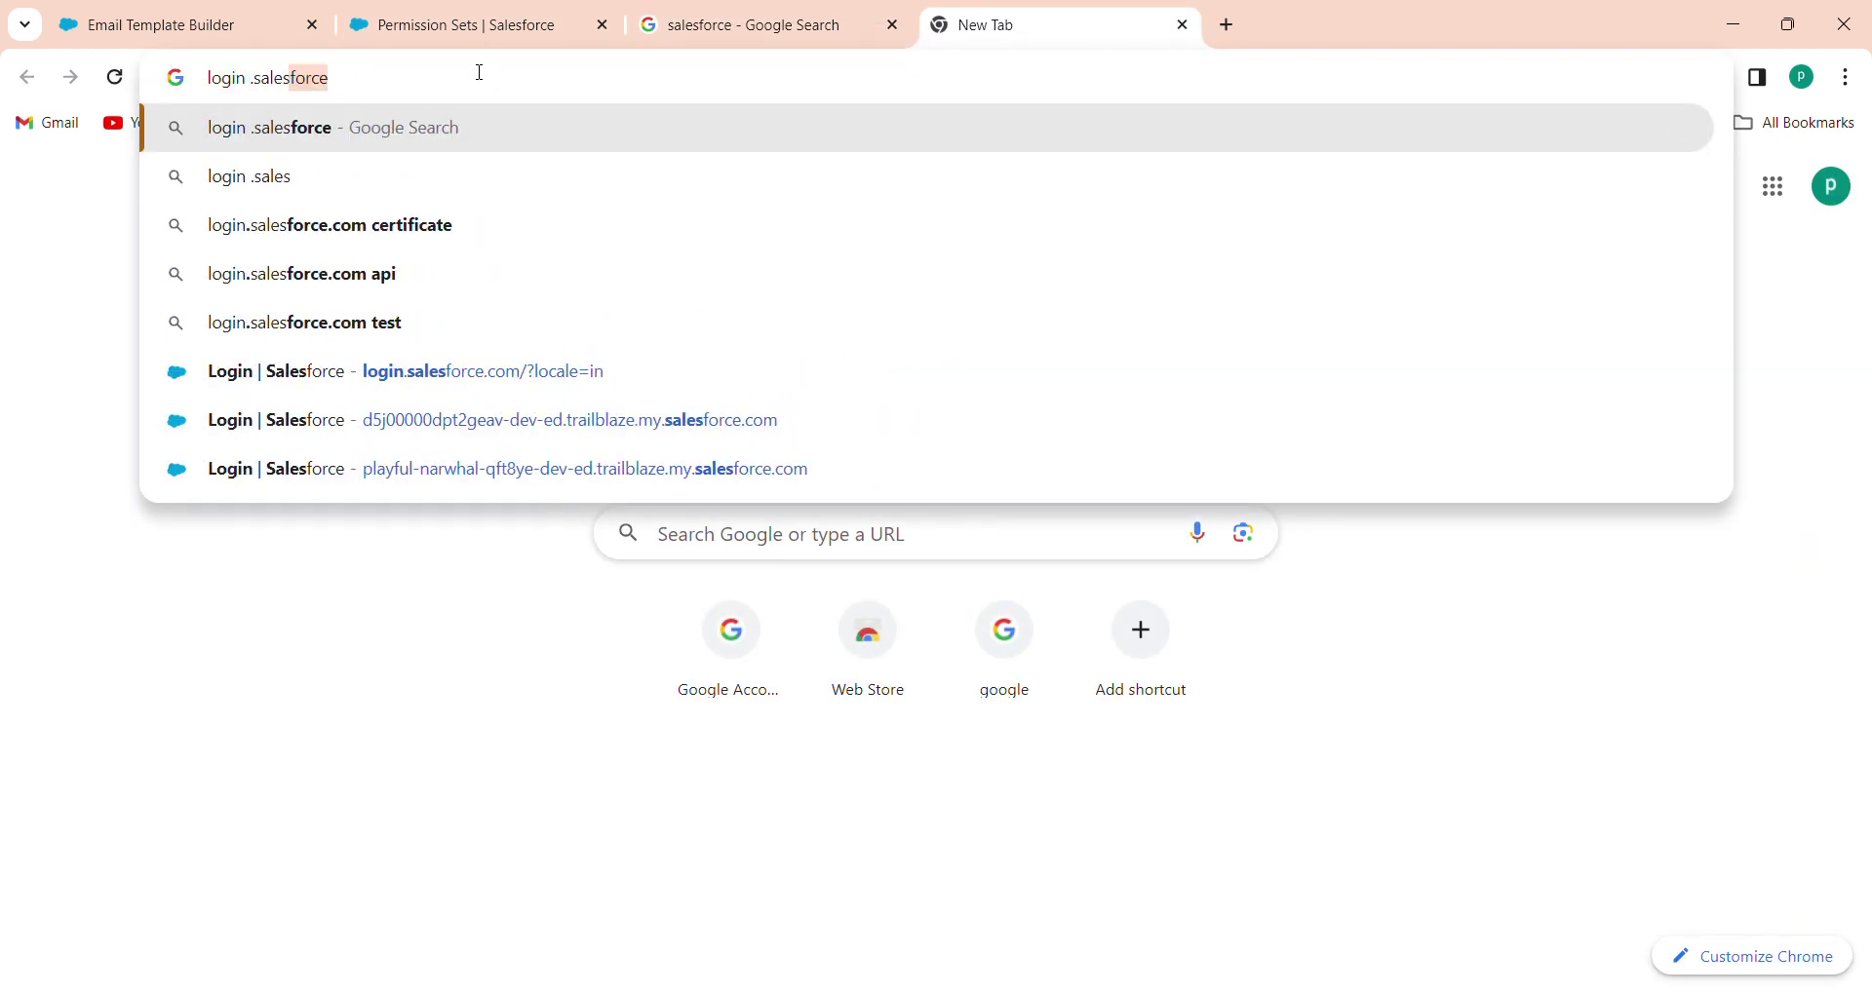
{"action": "left_click", "coordinate": [281, 135]}
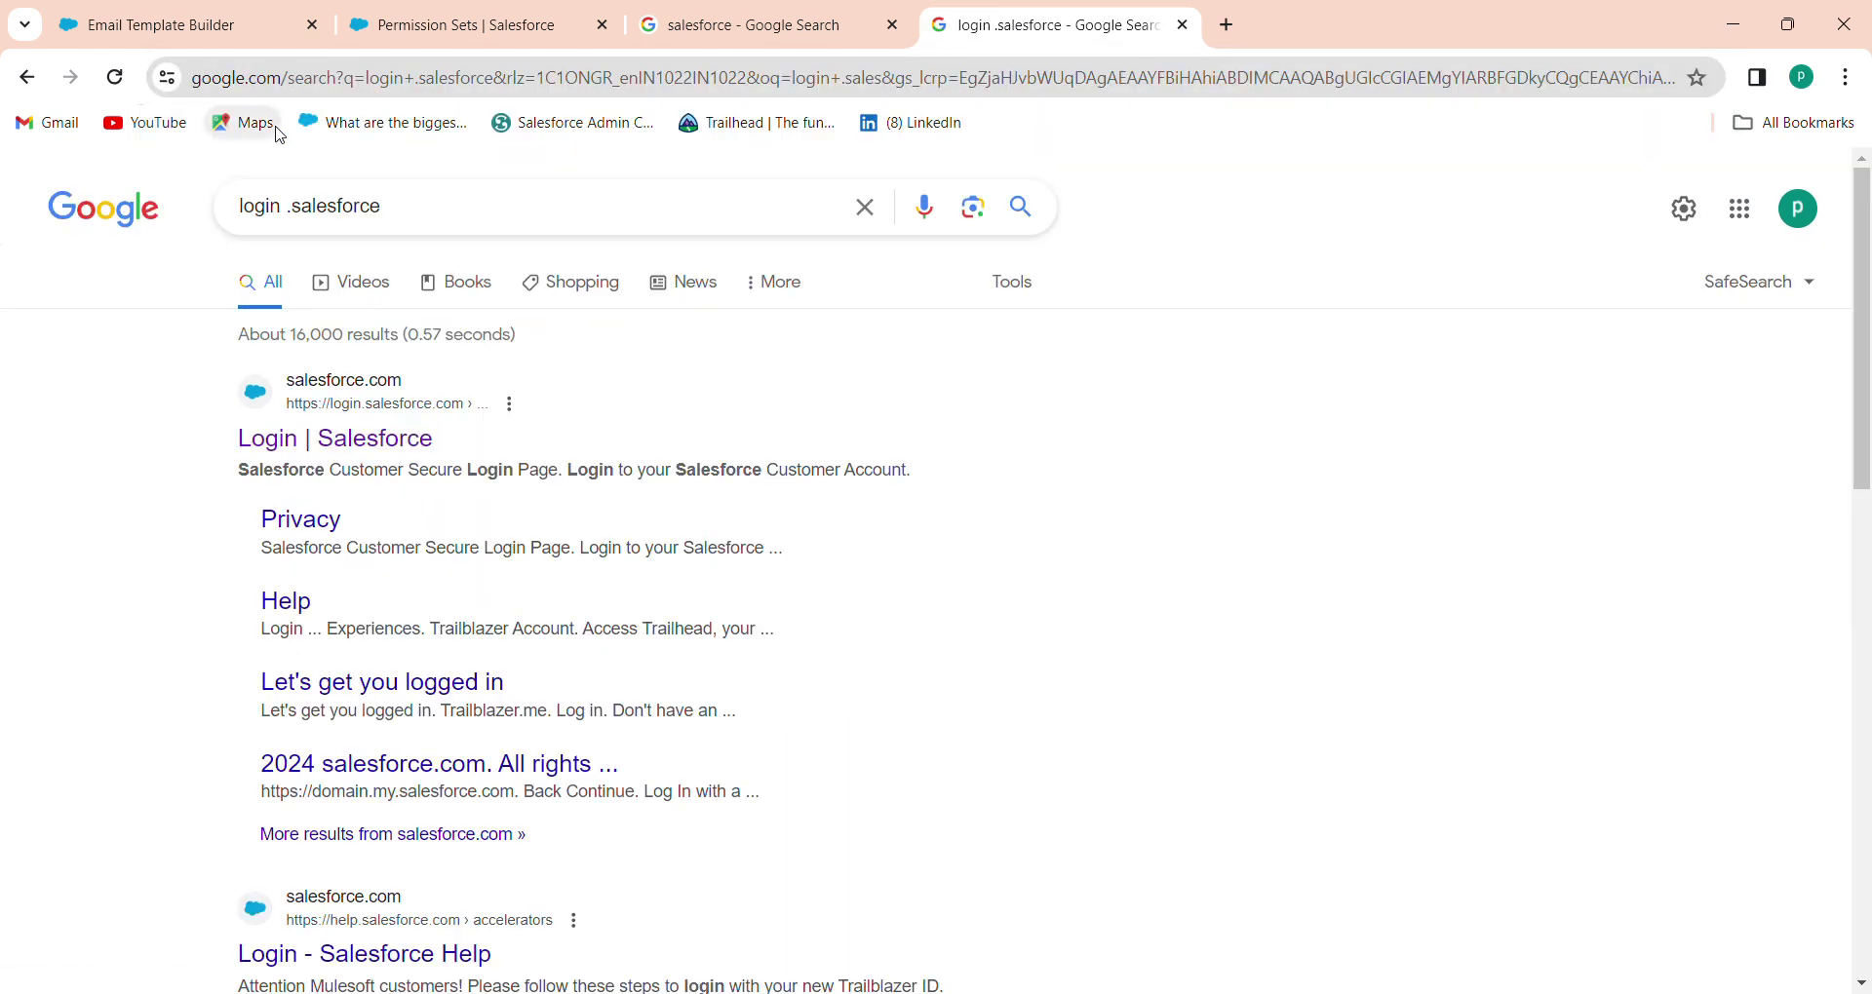
Open the Login | Salesforce page and copy its address, login.salesforce.com/?locale=in
{"action": "left_click", "coordinate": [369, 437]}
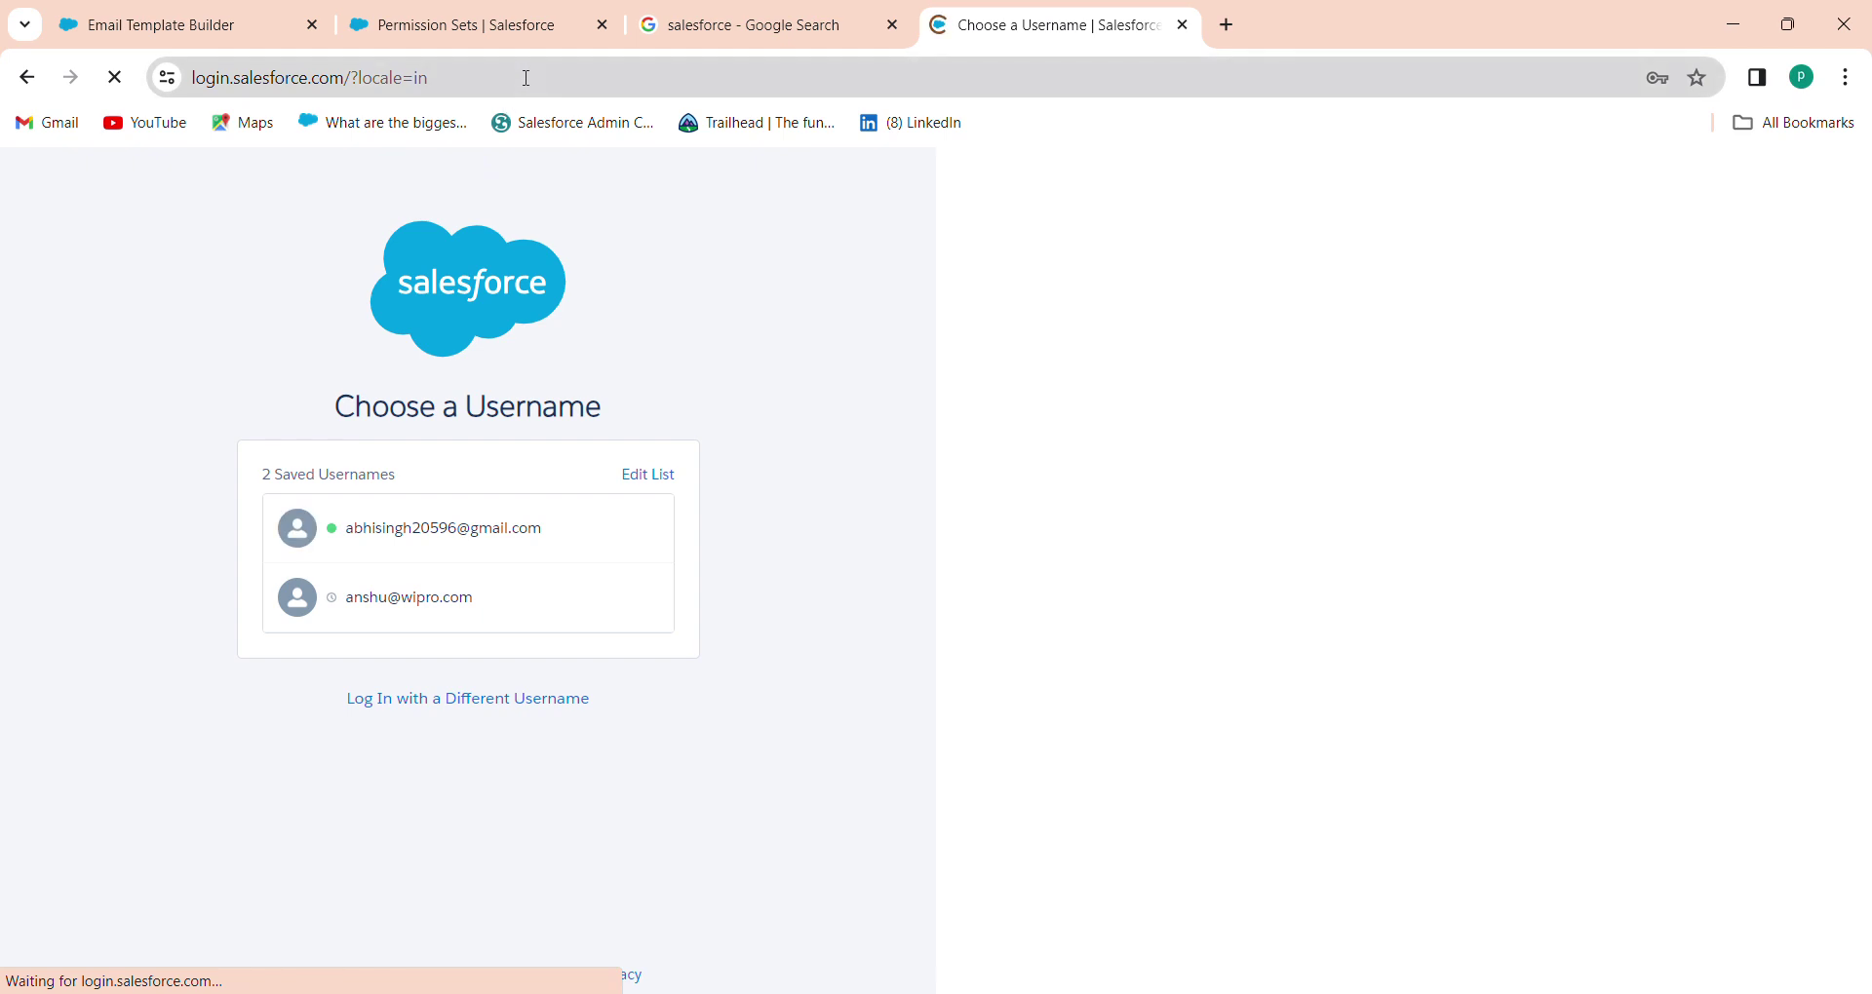
{"action": "left_click", "coordinate": [532, 75]}
{"action": "key", "text": "ctrl+c"}
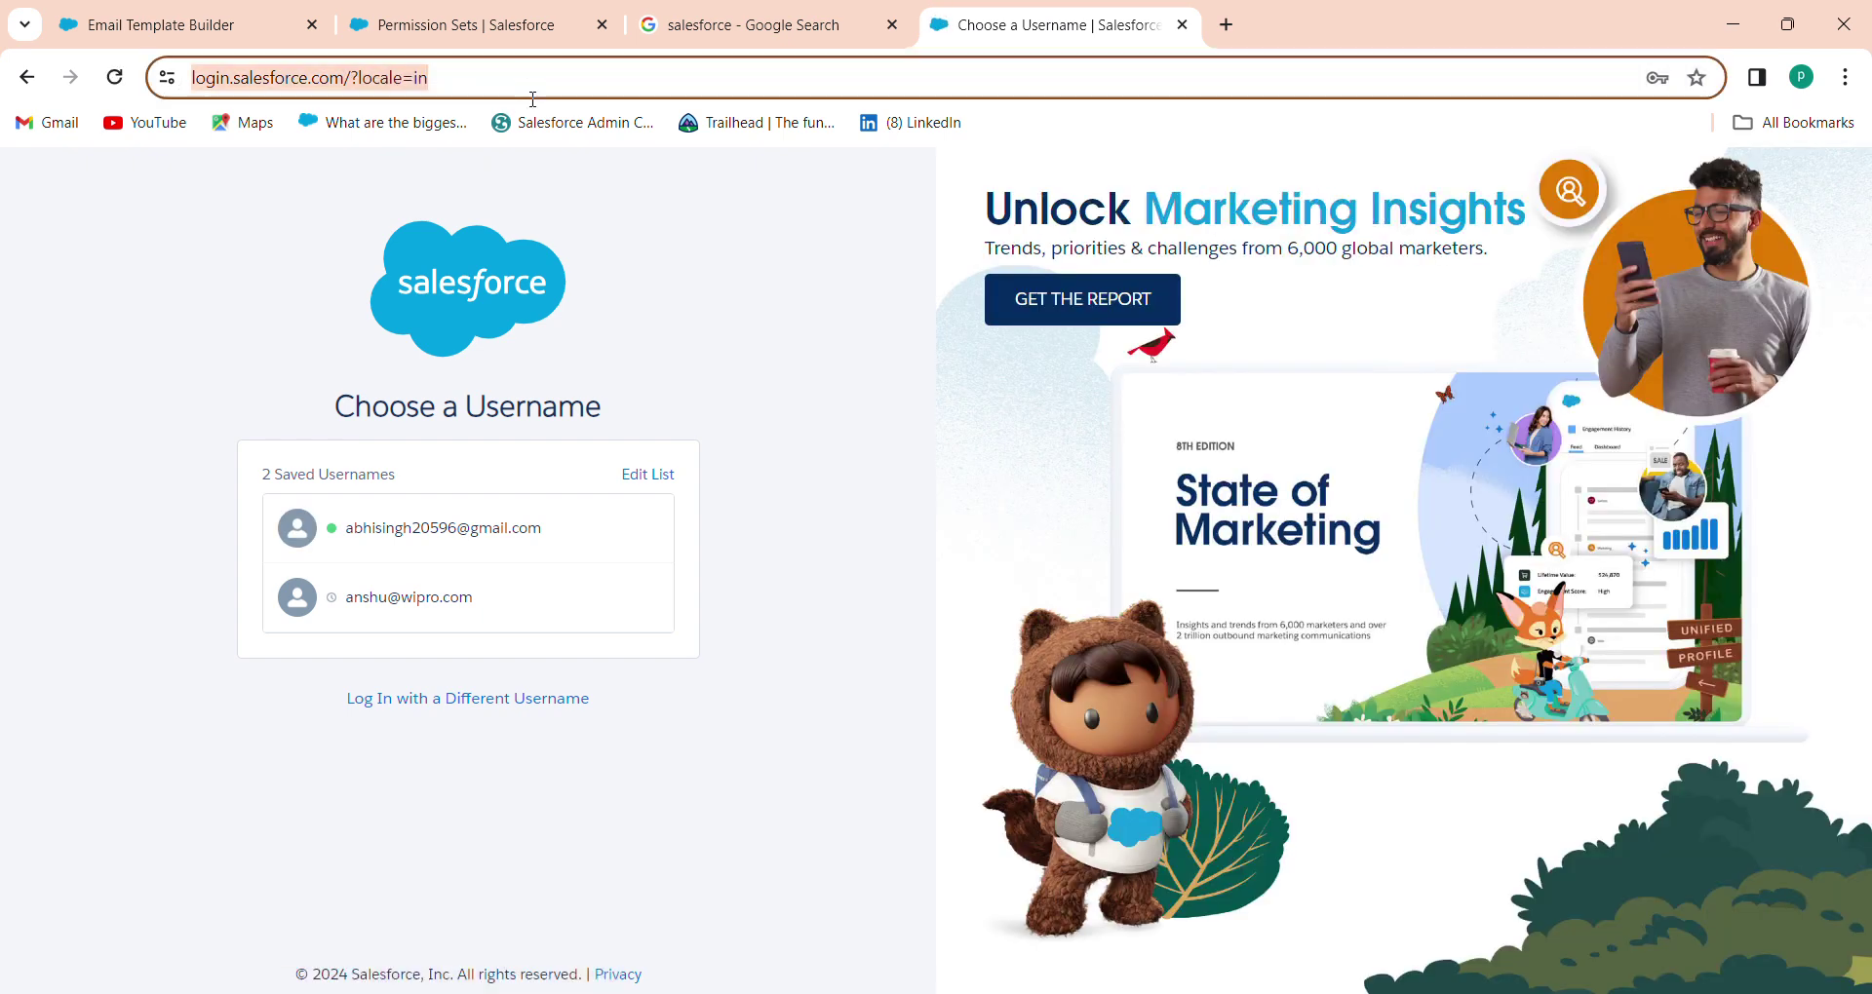
{"action": "left_click", "coordinate": [582, 702]}
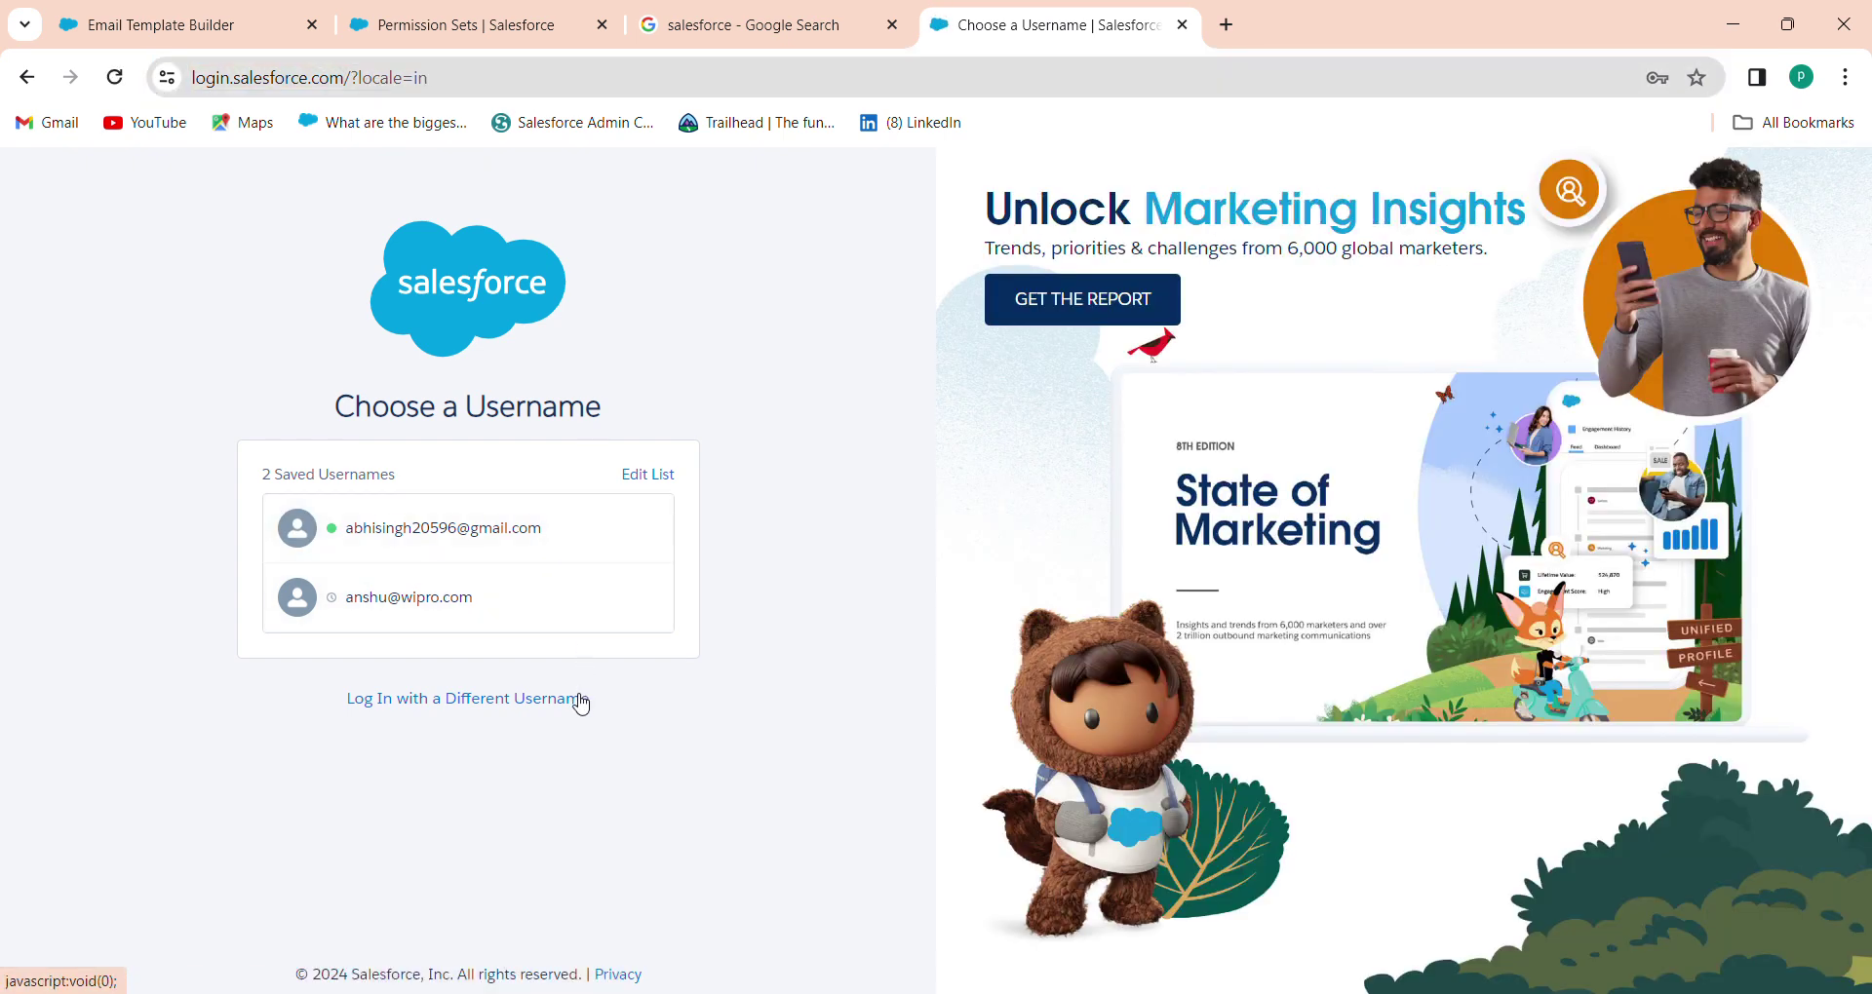
{"action": "left_click", "coordinate": [591, 70]}
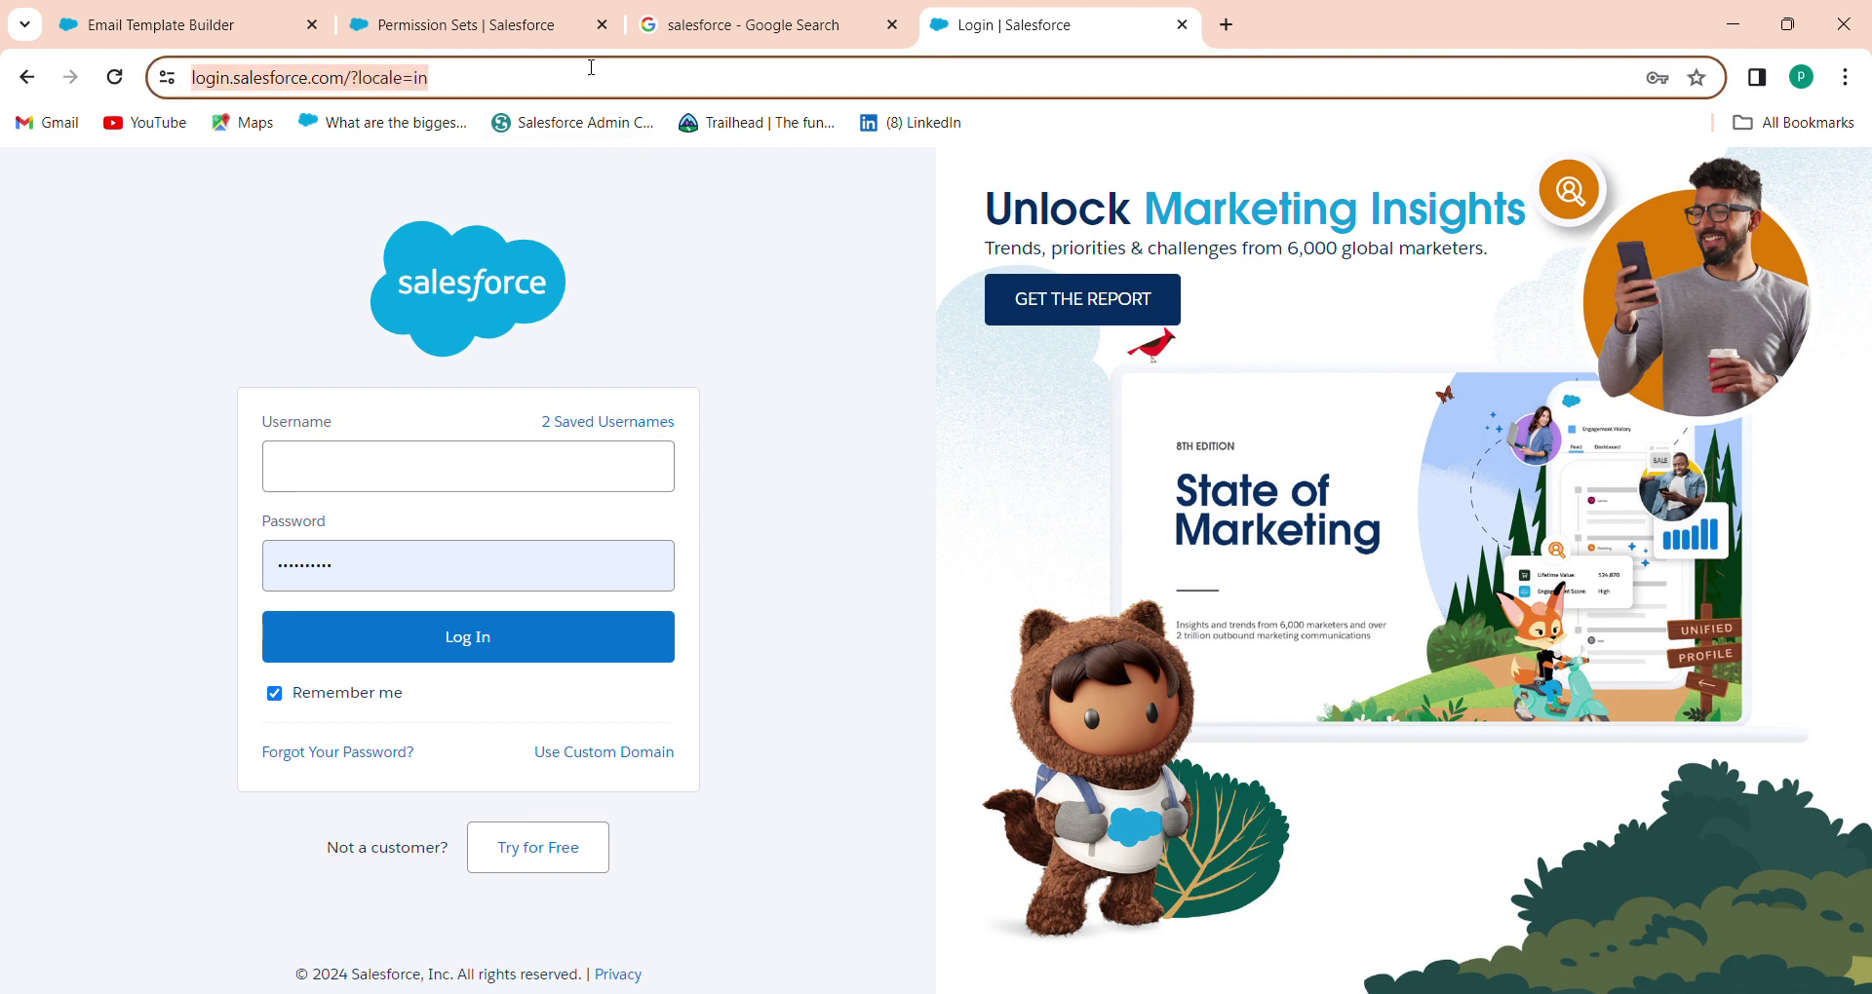
{"action": "left_click", "coordinate": [651, 21]}
{"action": "left_click", "coordinate": [492, 14]}
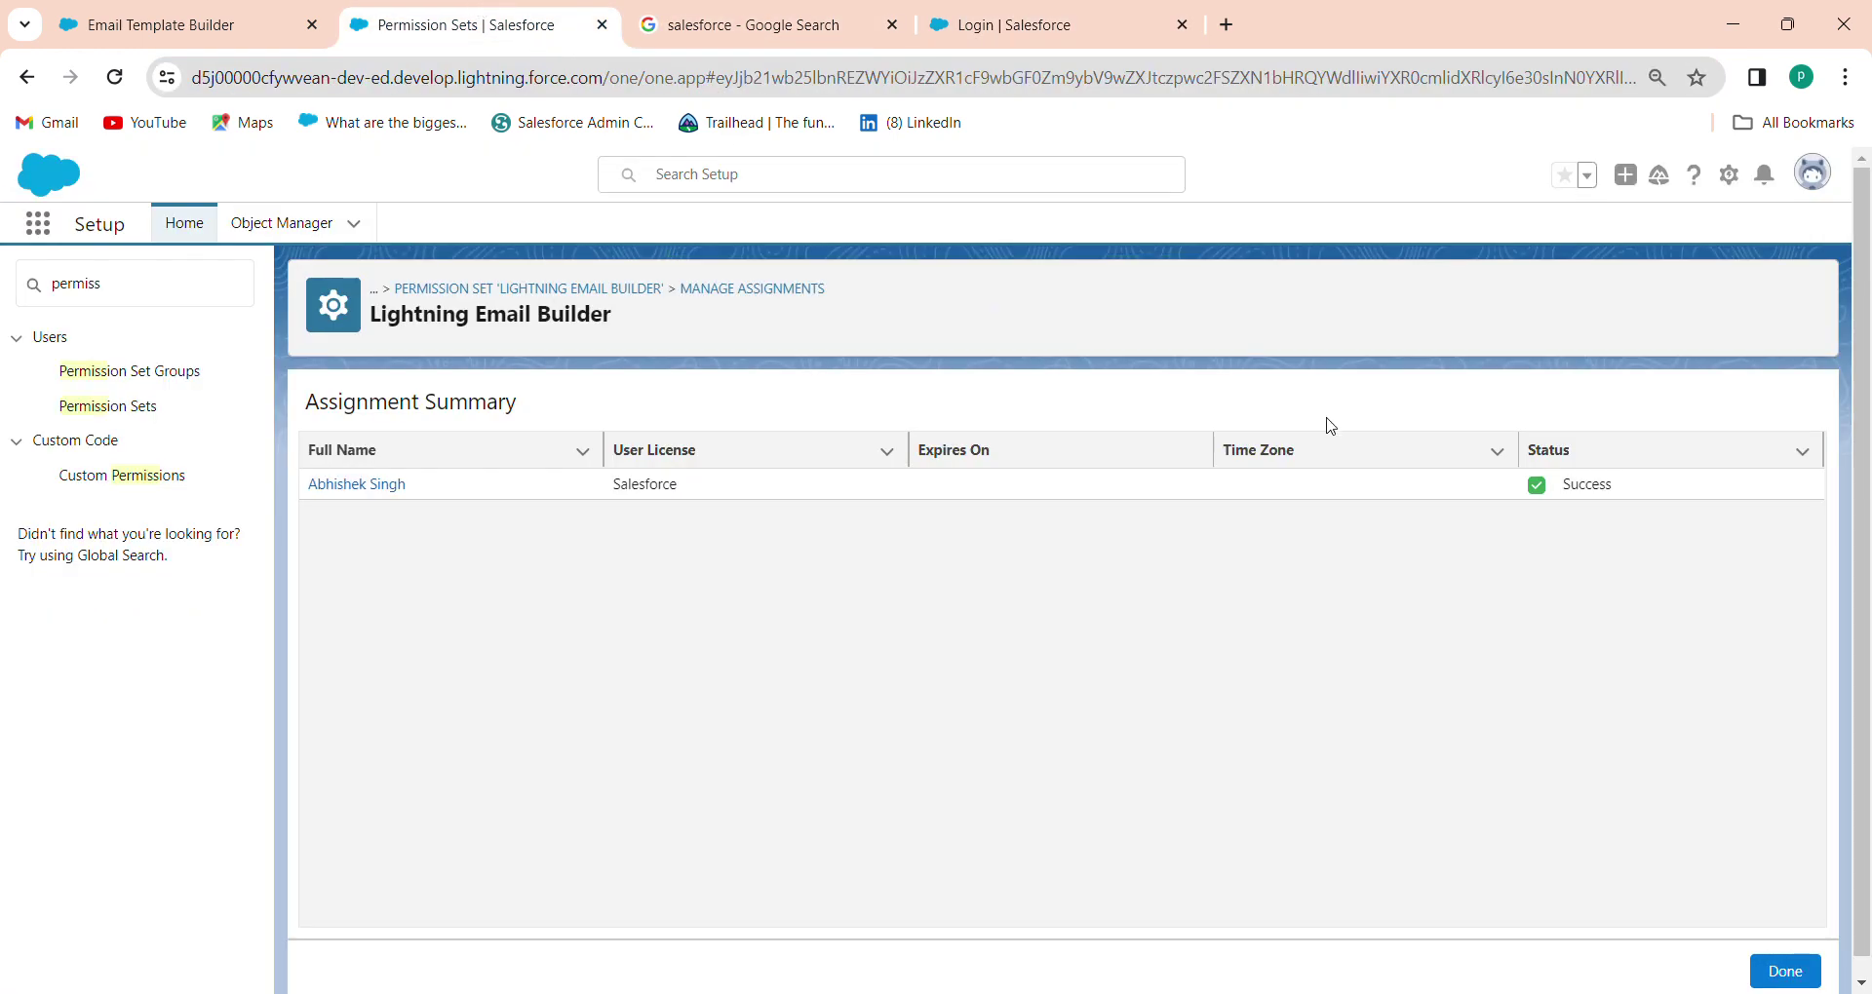
{"action": "left_click", "coordinate": [98, 24]}
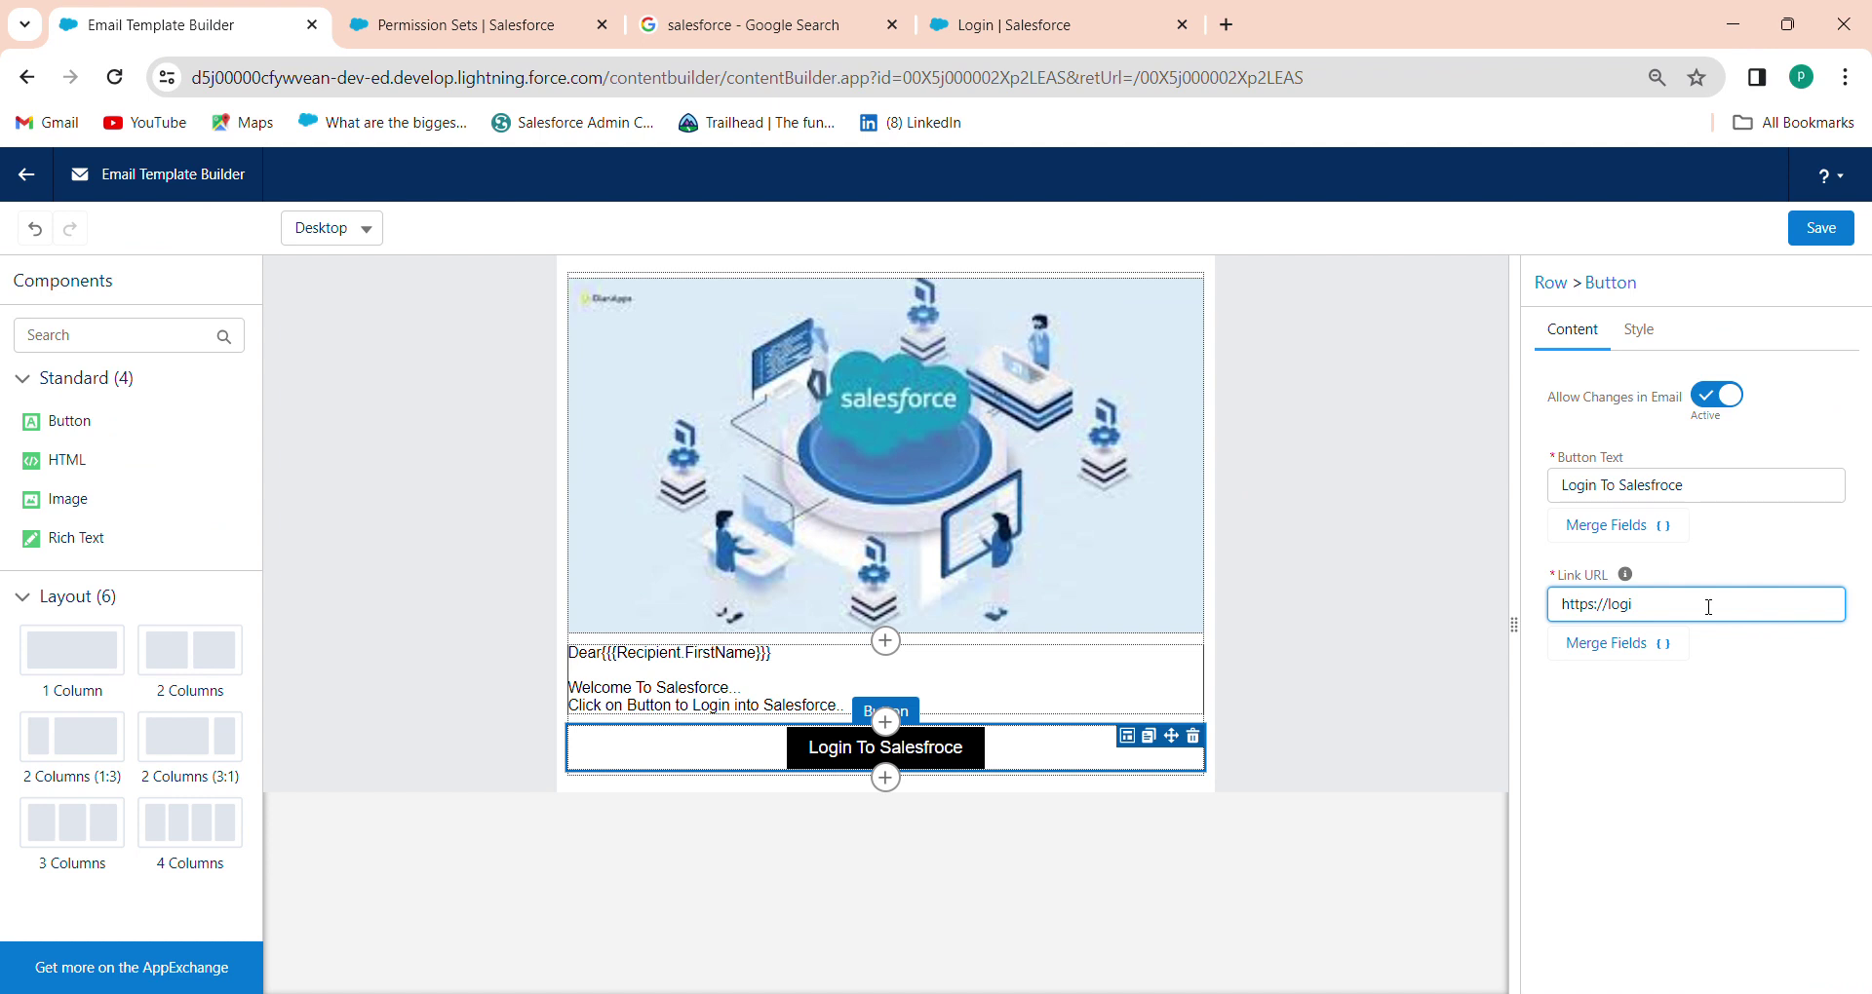
{"action": "key", "text": "BackSpace"}
{"action": "key", "text": "BackSpace"}
{"action": "key", "text": "ctrl+v"}
{"action": "left_click", "coordinate": [1716, 752]}
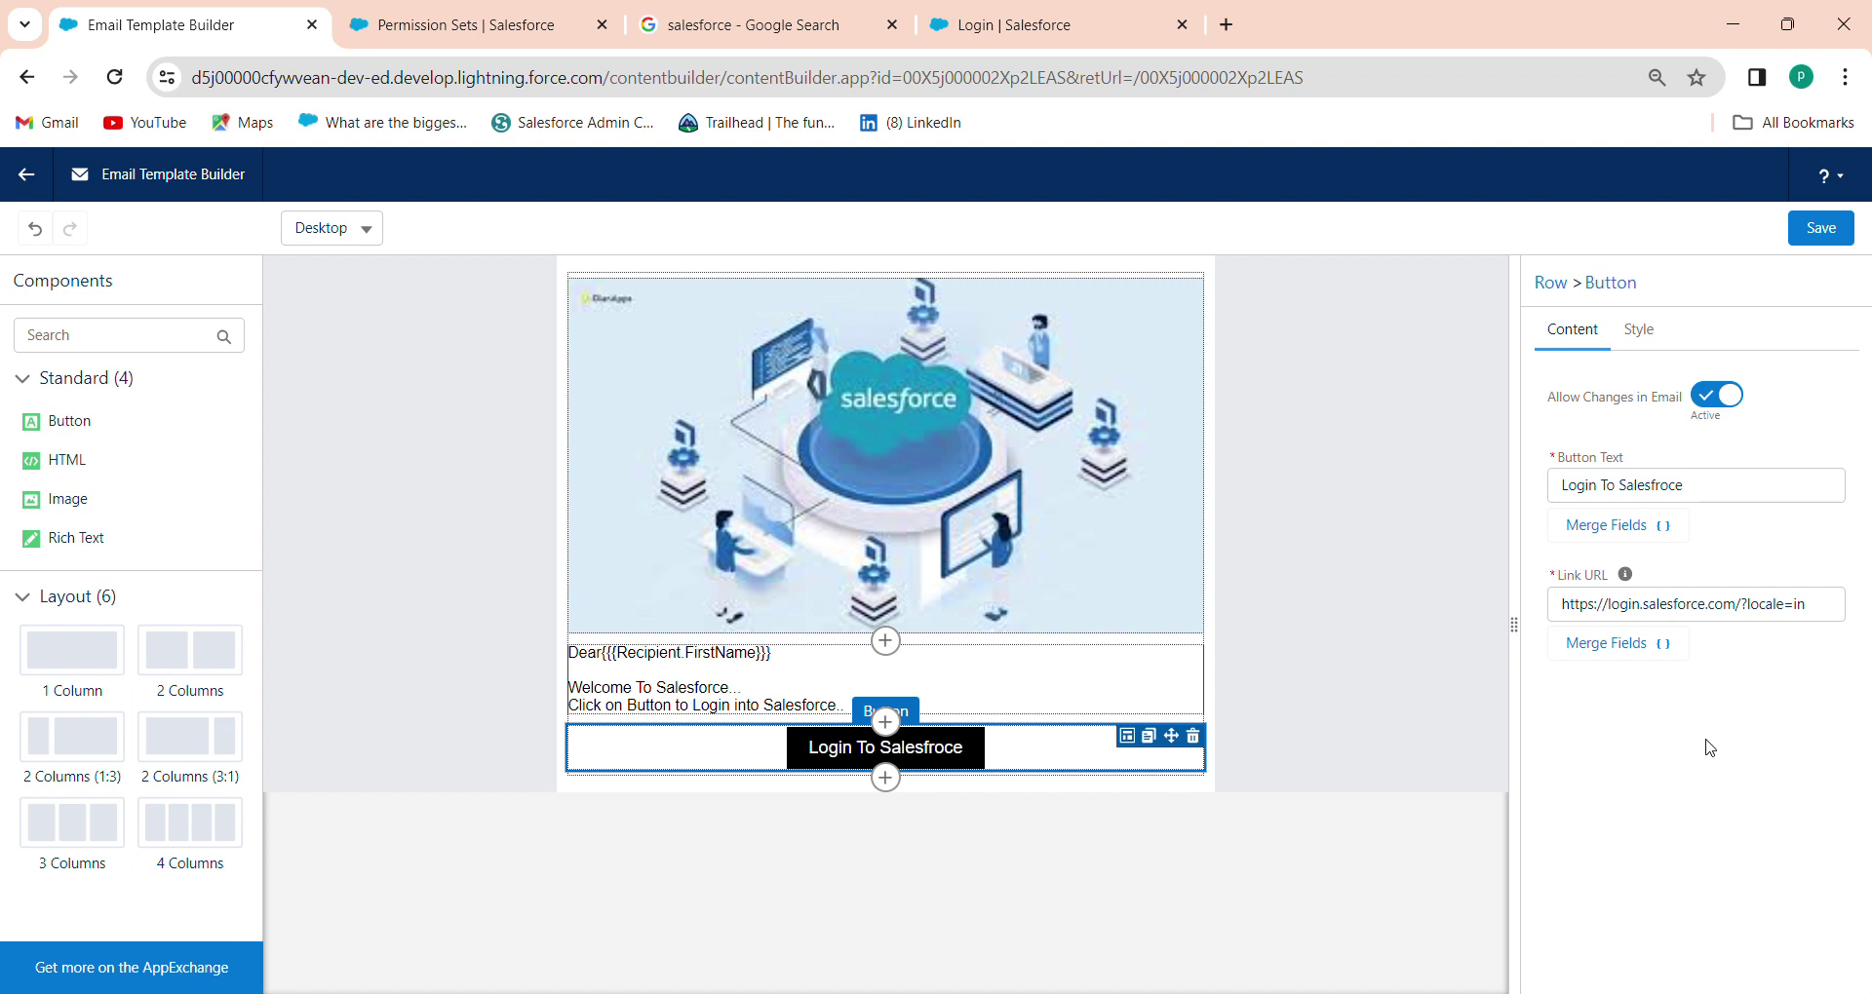
{"action": "left_click", "coordinate": [1648, 341]}
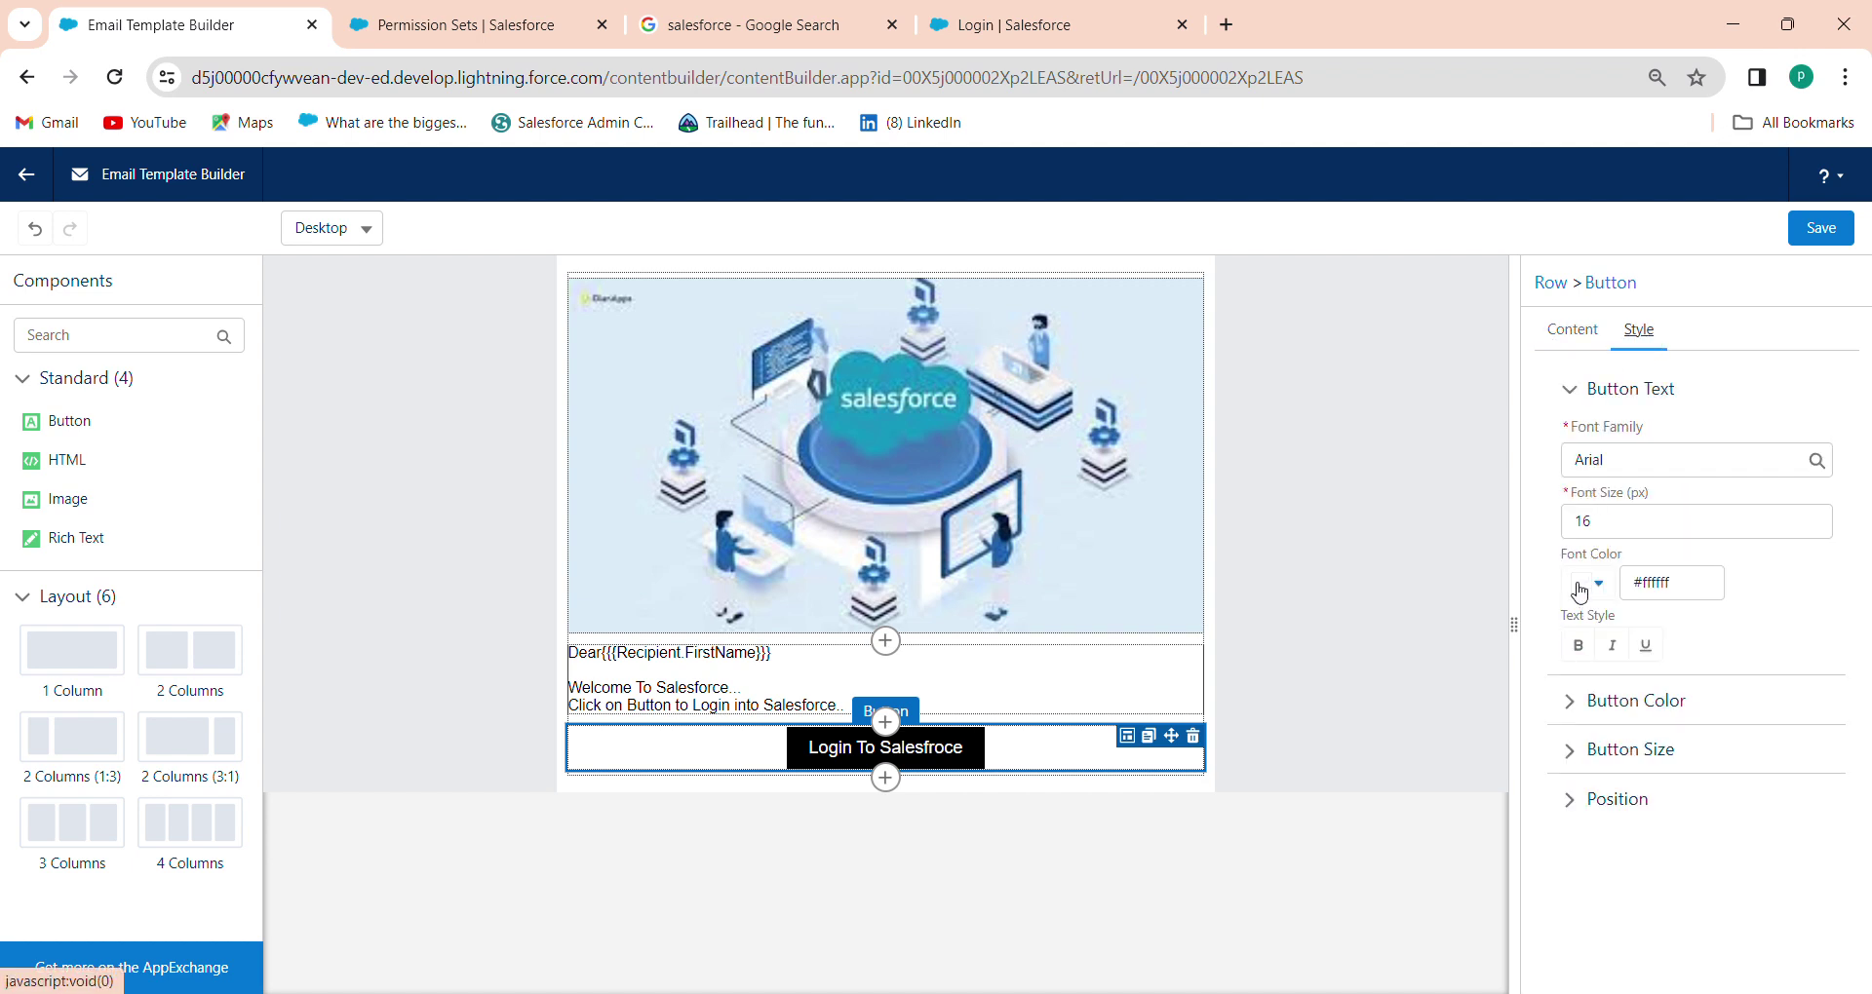
Make the login button red and give its border a new colour
{"action": "left_click", "coordinate": [1566, 709]}
{"action": "left_click", "coordinate": [1587, 506]}
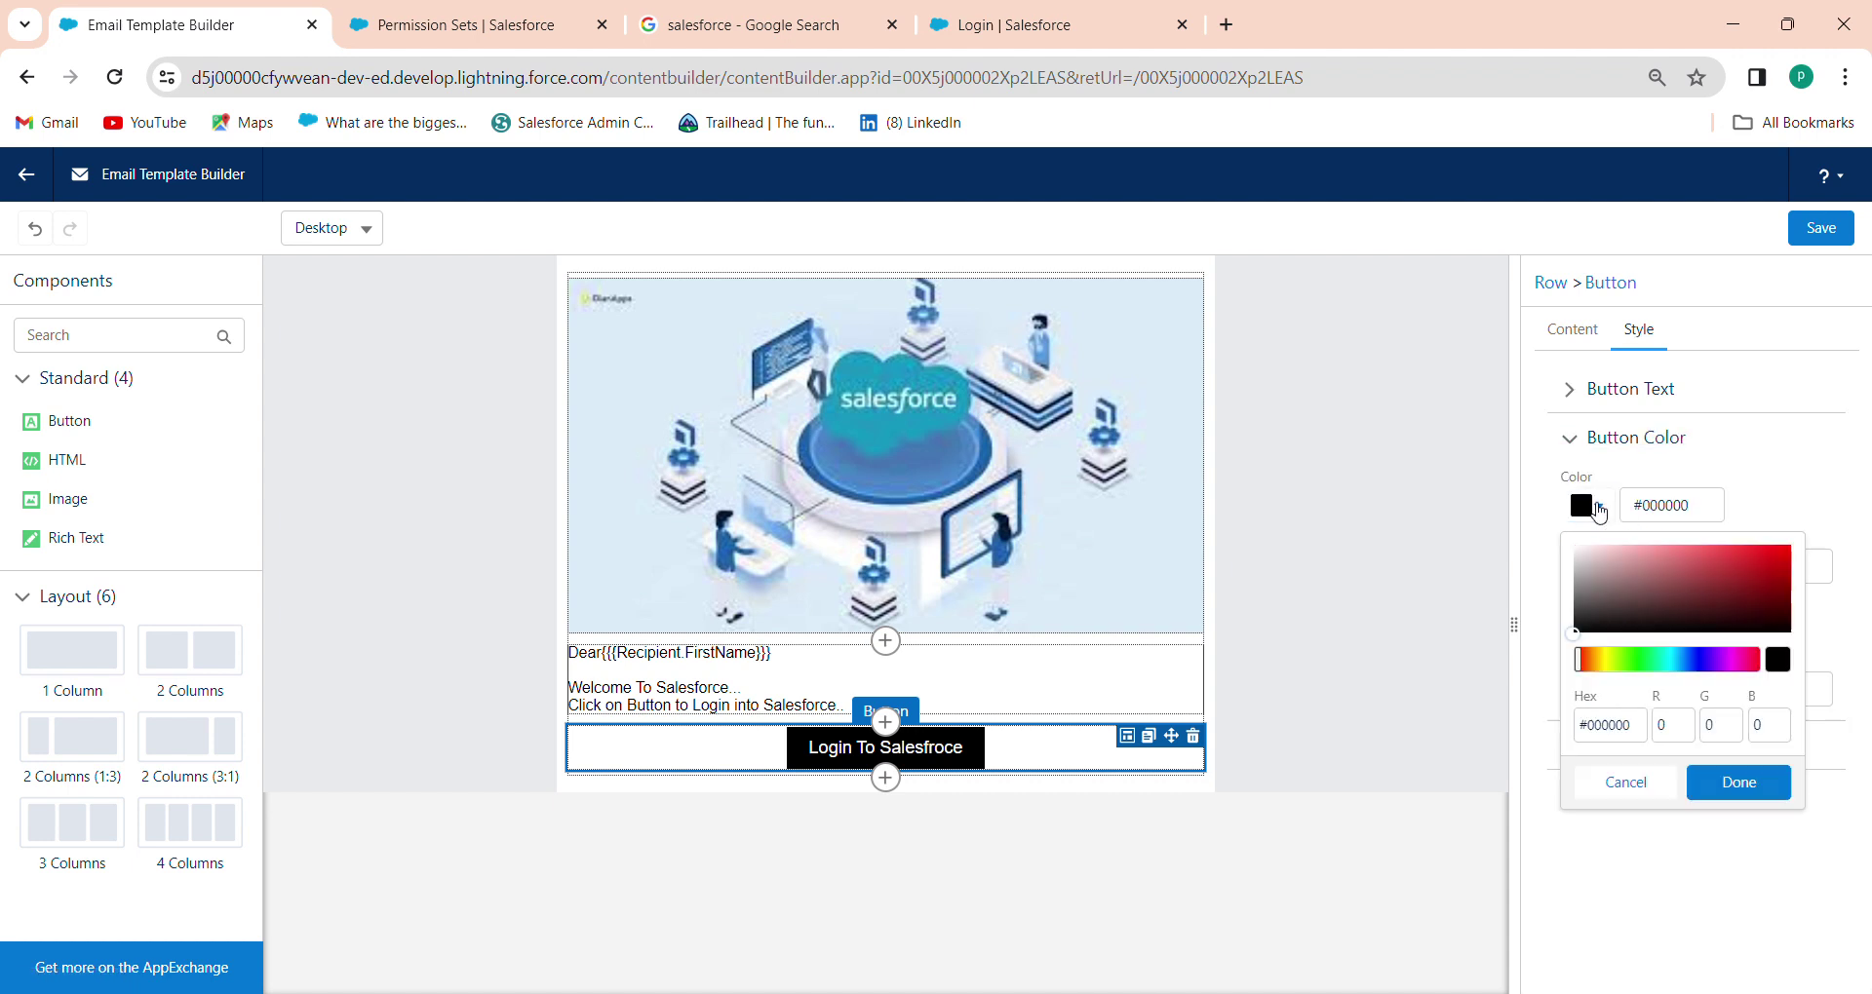
{"action": "left_click_drag", "start_coordinate": [1702, 604], "coordinate": [1734, 588]}
{"action": "left_click", "coordinate": [1783, 560]}
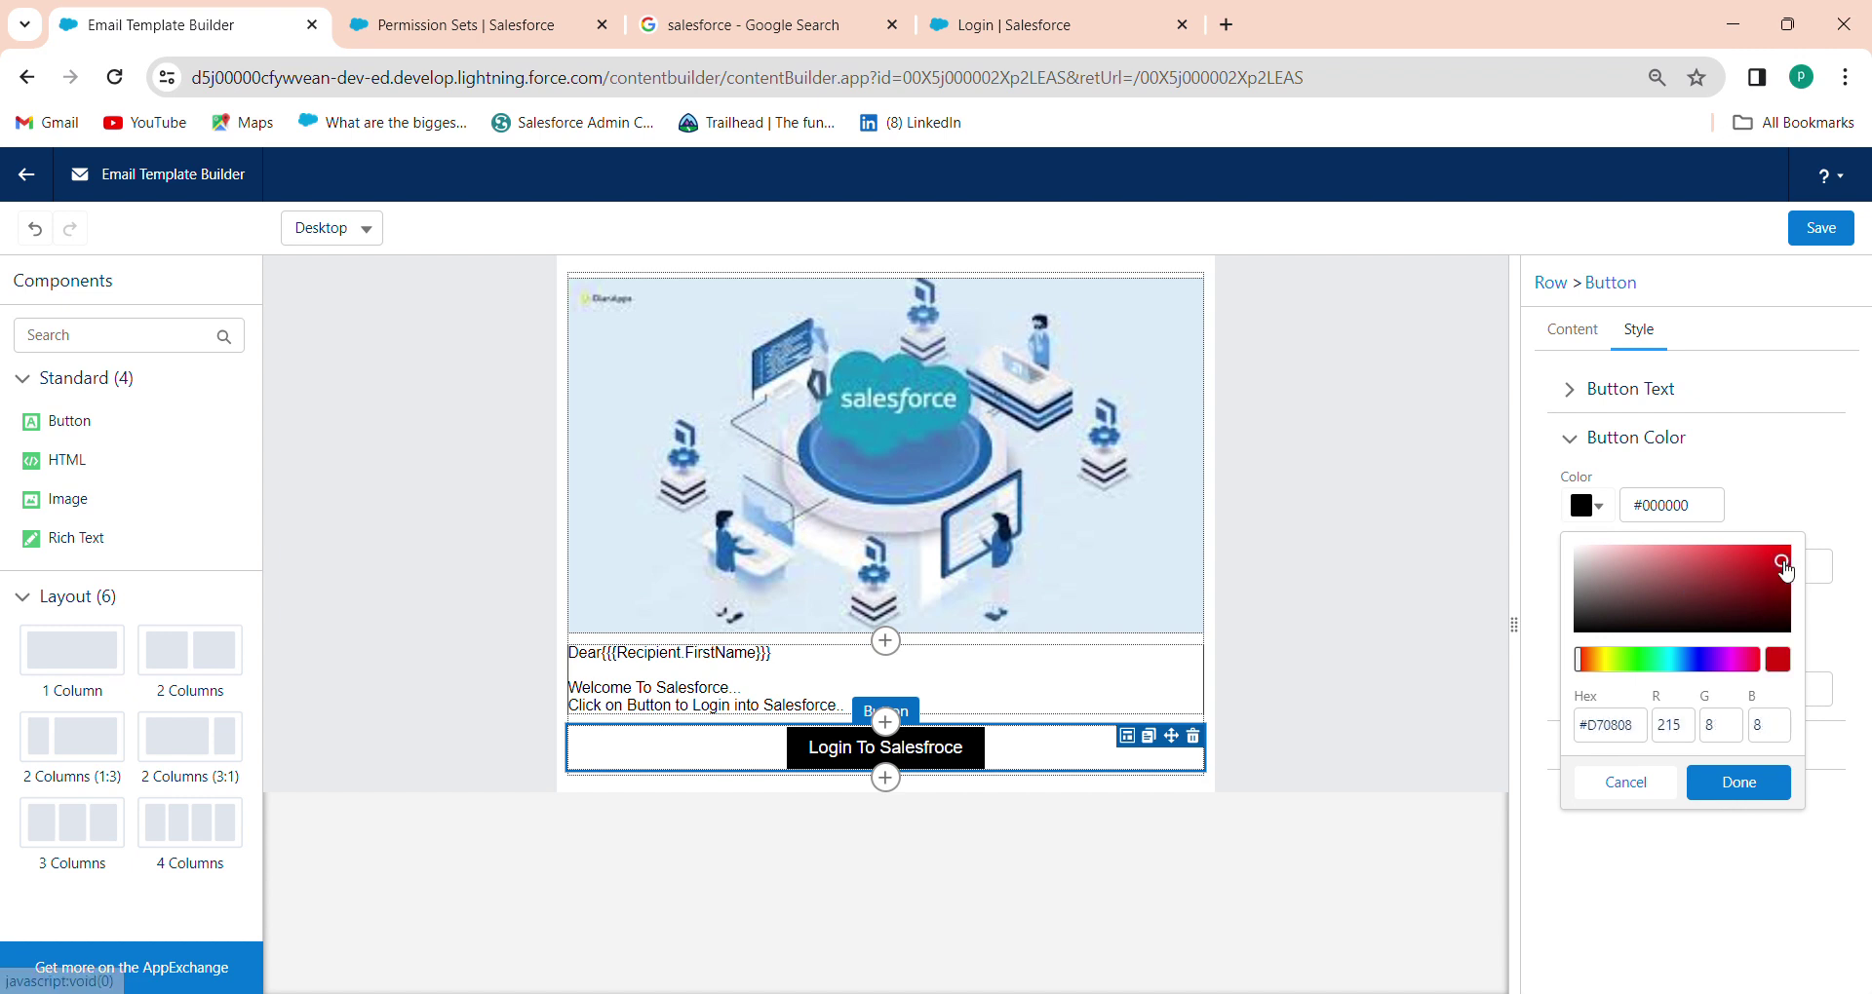
{"action": "left_click", "coordinate": [1746, 782]}
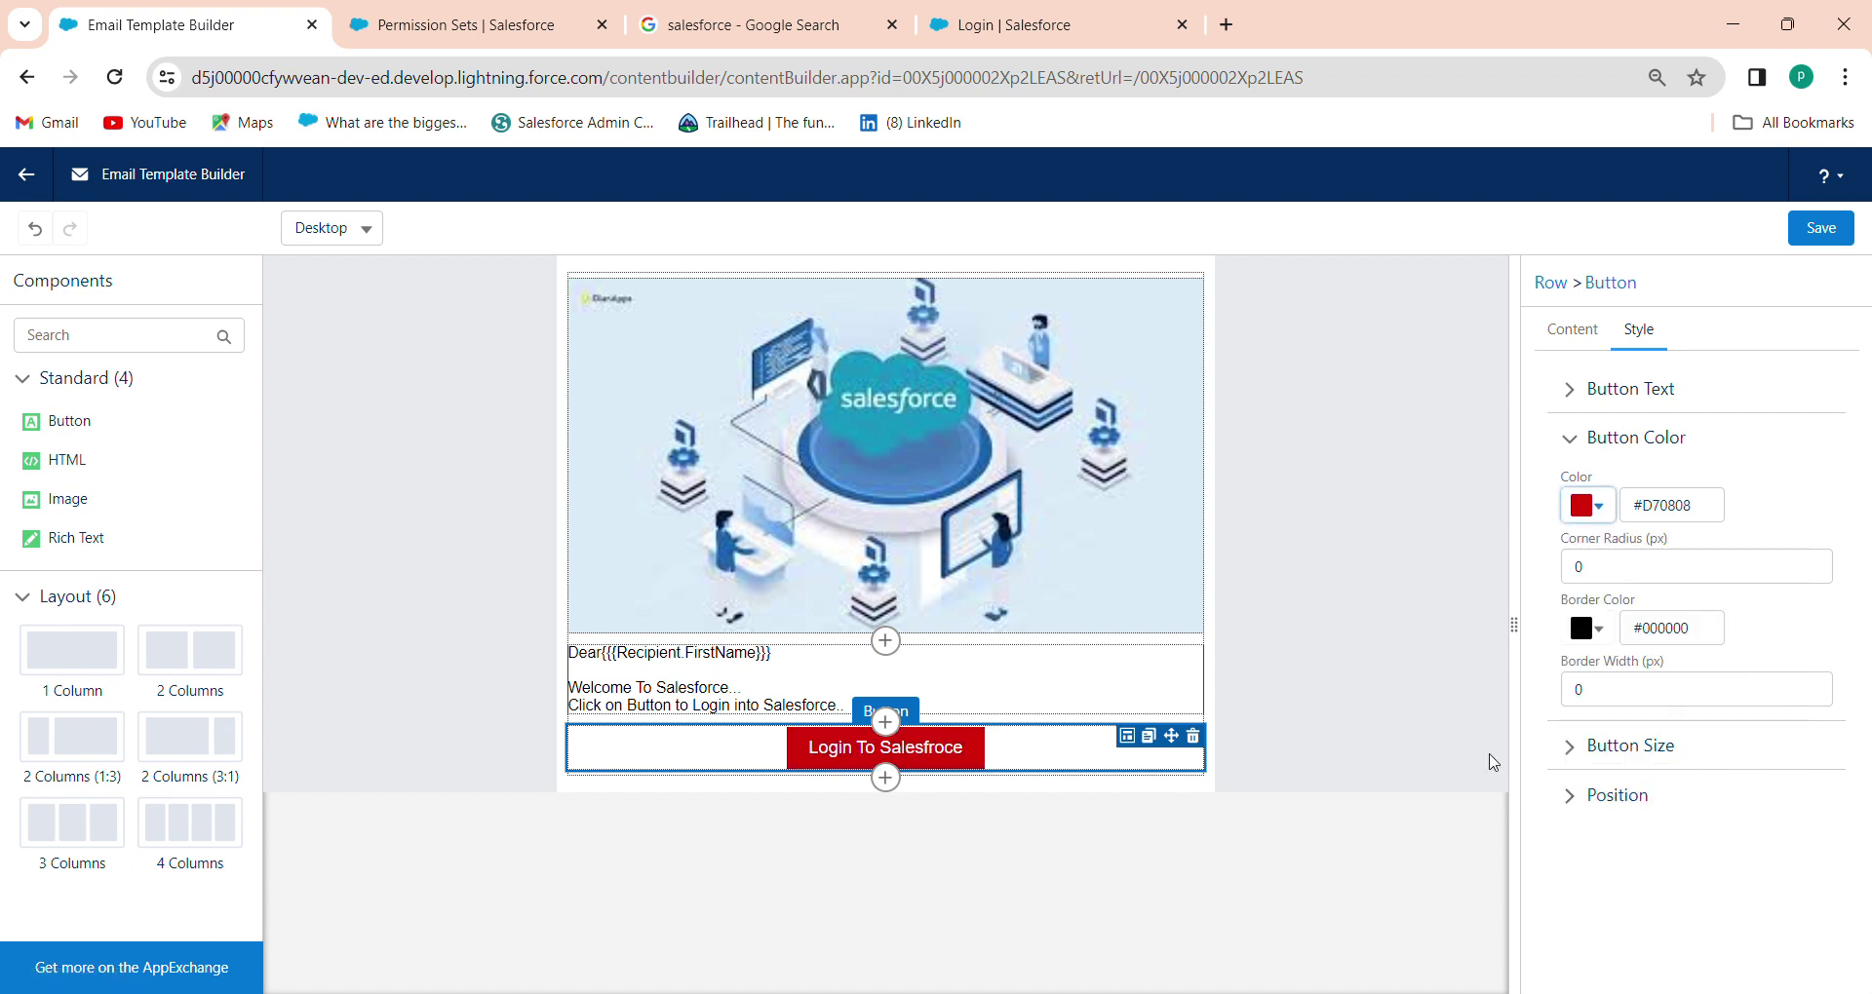
{"action": "left_click", "coordinate": [1594, 639]}
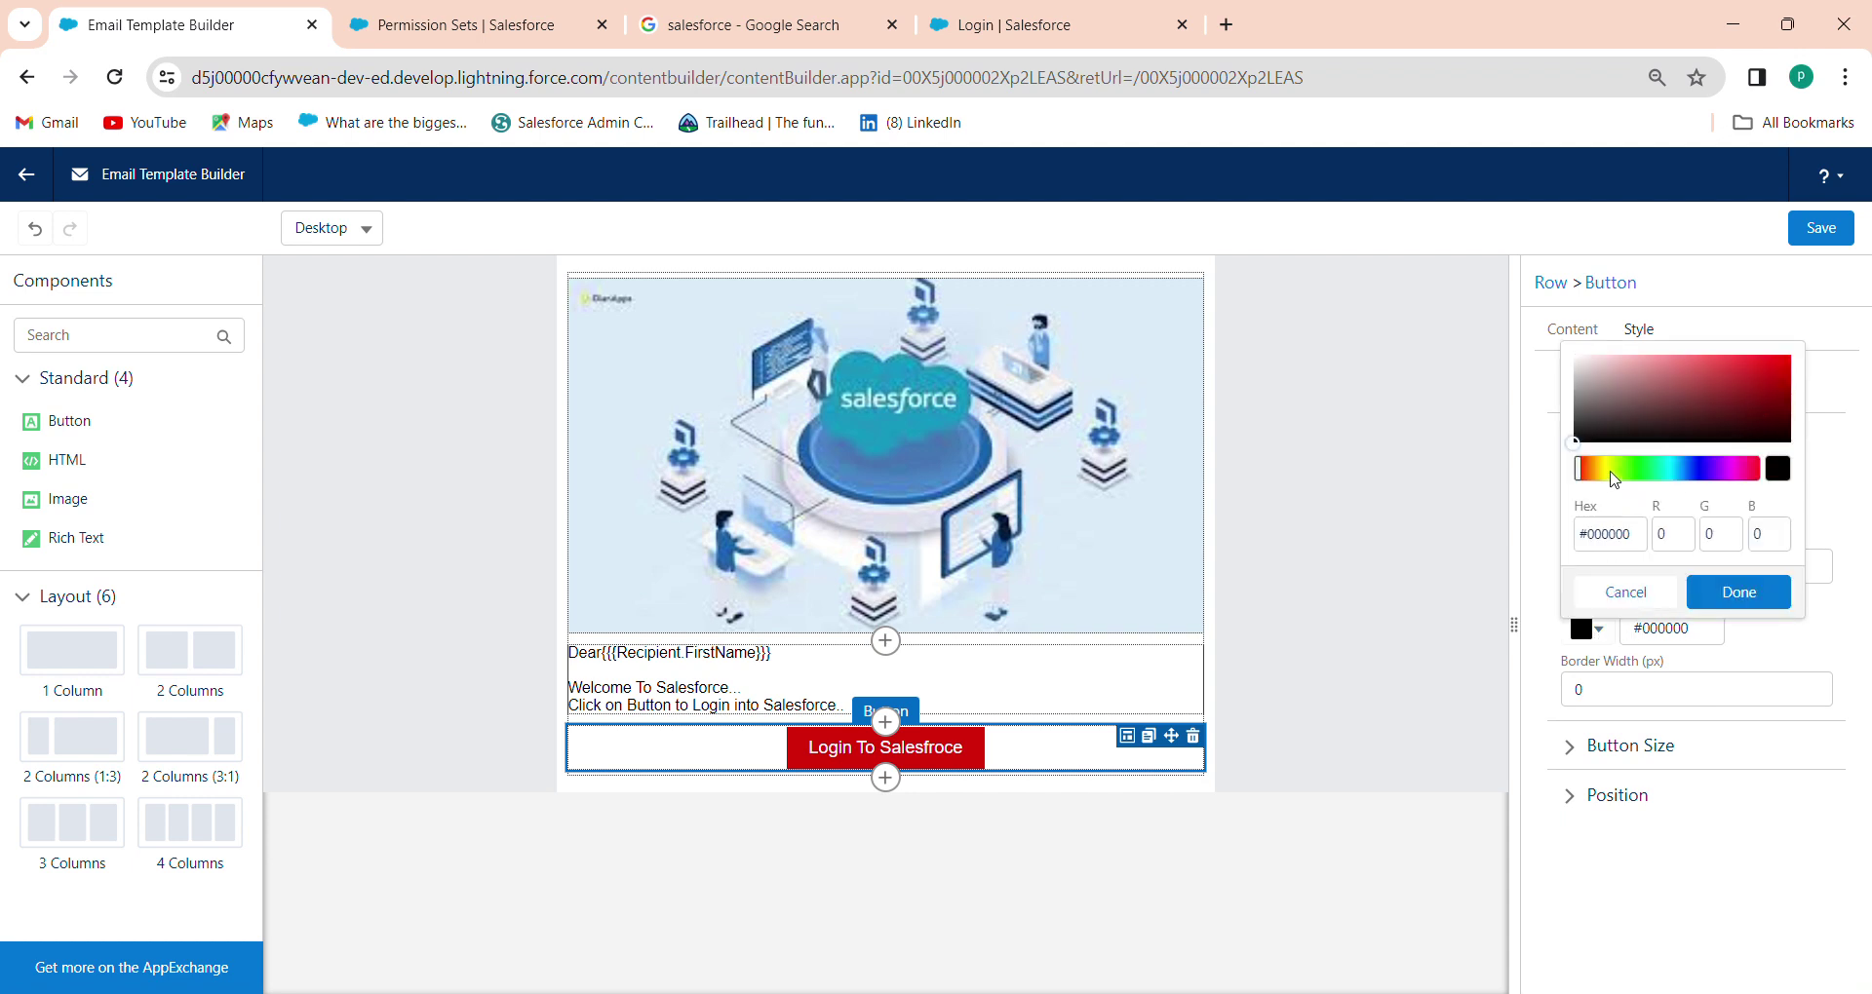
{"action": "left_click", "coordinate": [1612, 470]}
{"action": "left_click", "coordinate": [1760, 594]}
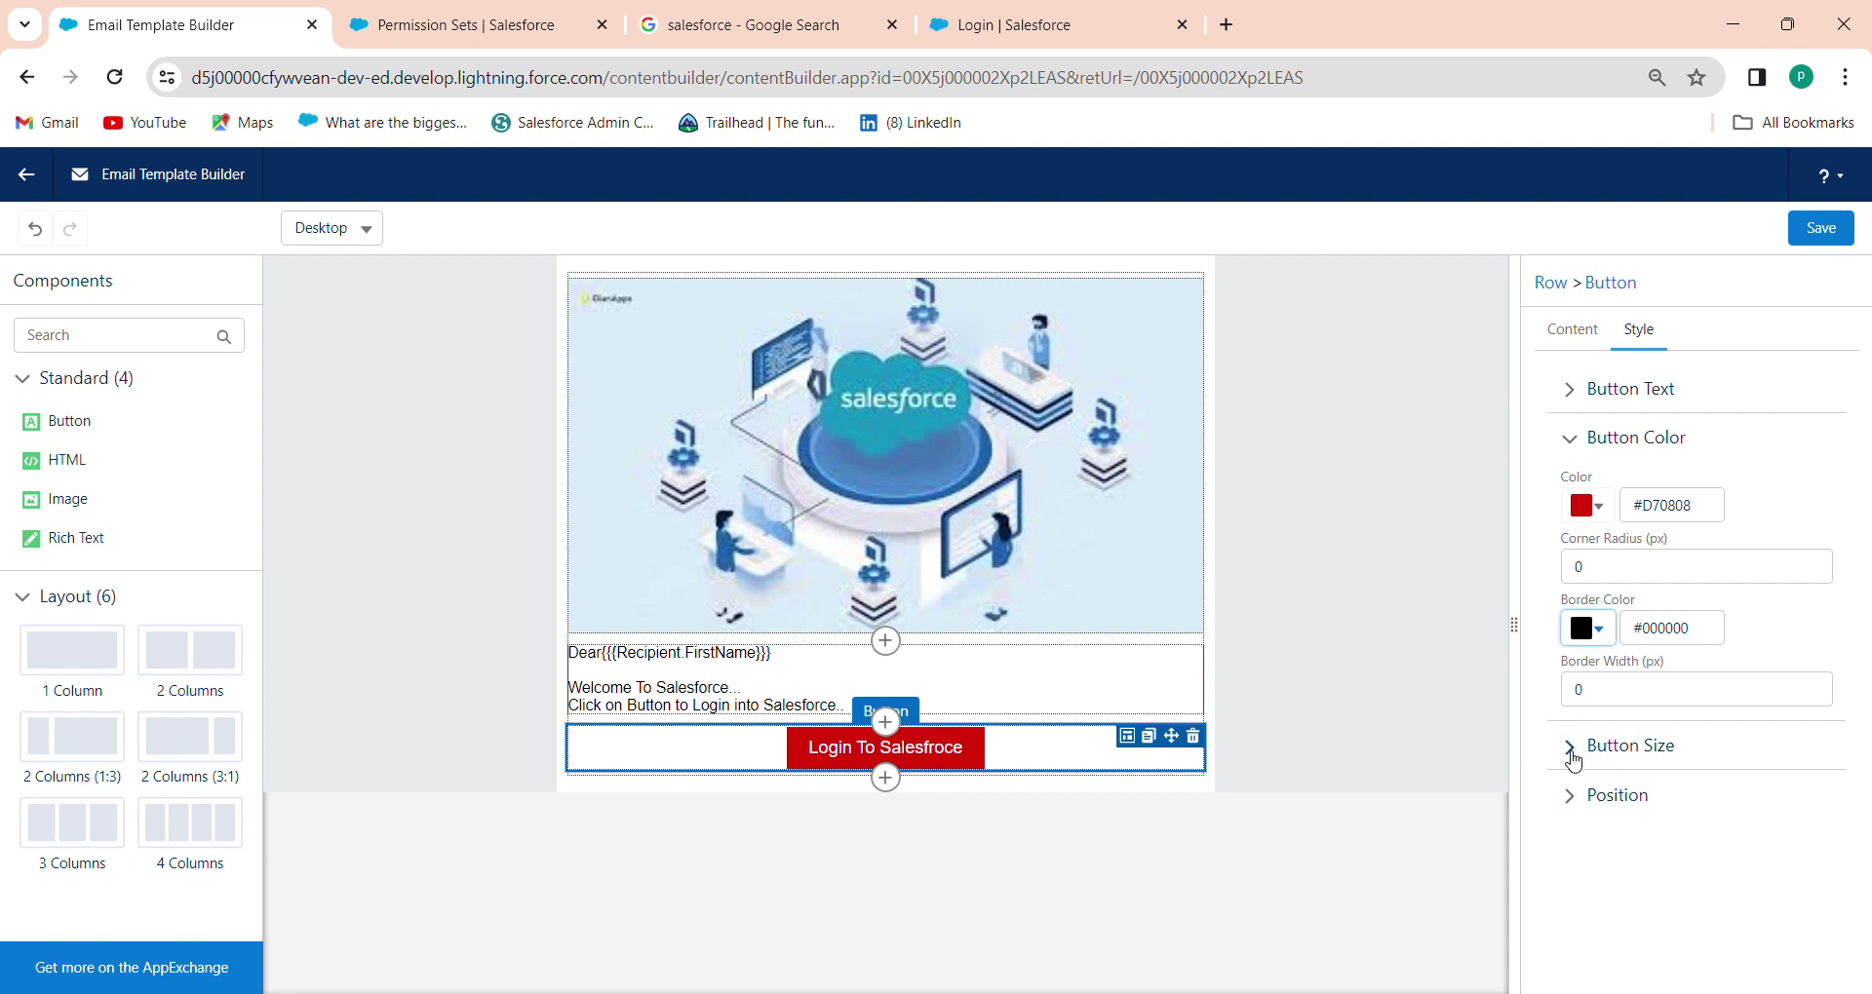
Try left, centre and right alignment for the login button, leaving it centred
{"action": "left_click", "coordinate": [1576, 815]}
{"action": "left_click", "coordinate": [1574, 807]}
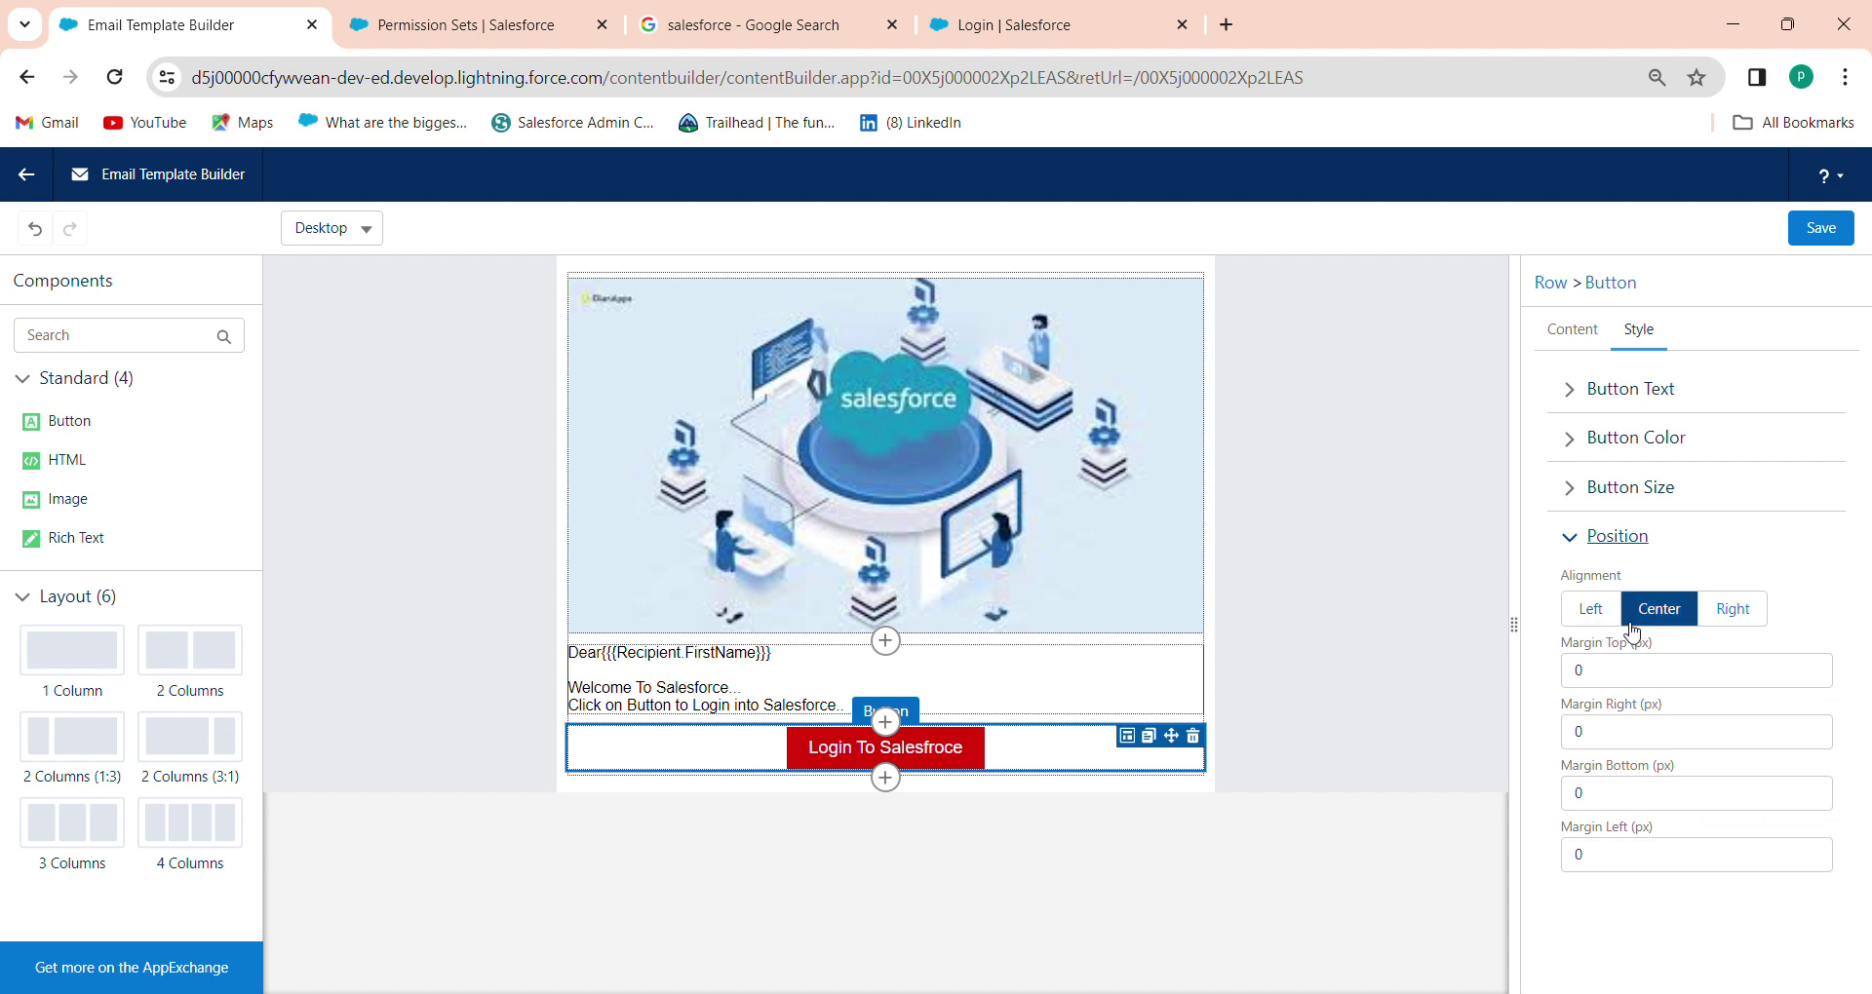
{"action": "left_click", "coordinate": [1599, 618]}
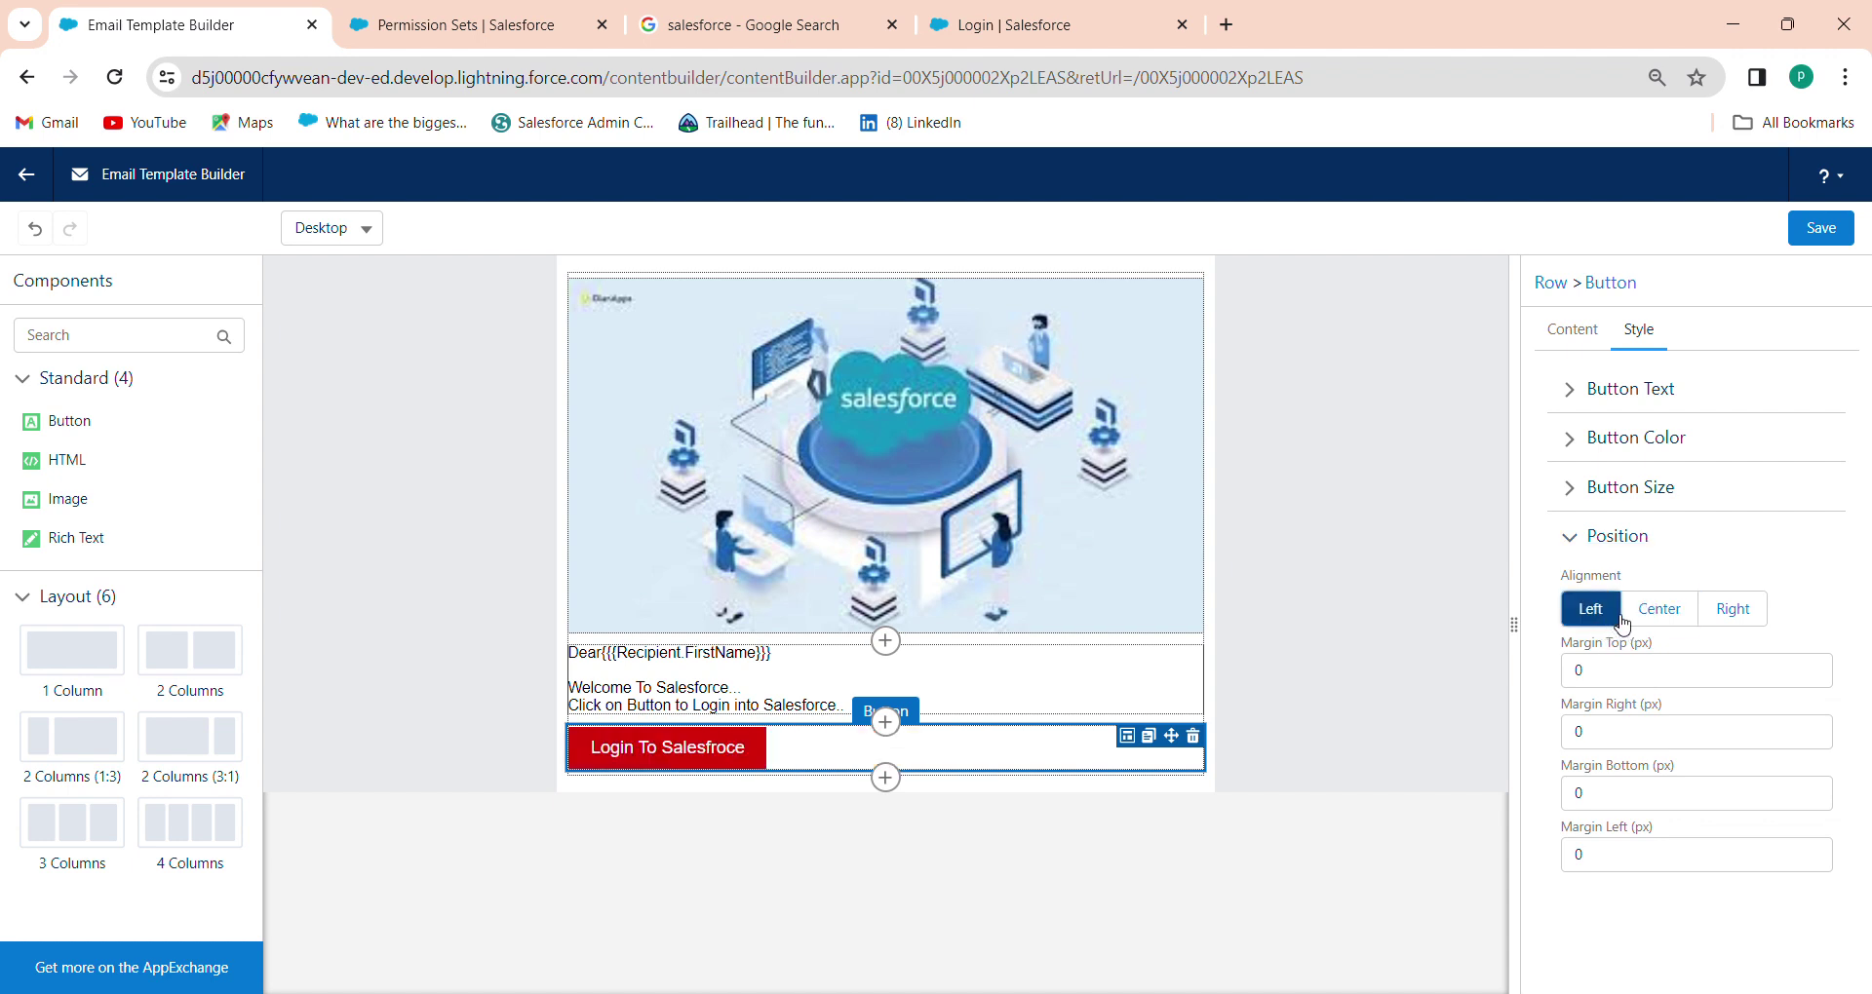
{"action": "left_click", "coordinate": [1648, 620]}
{"action": "left_click", "coordinate": [1731, 611]}
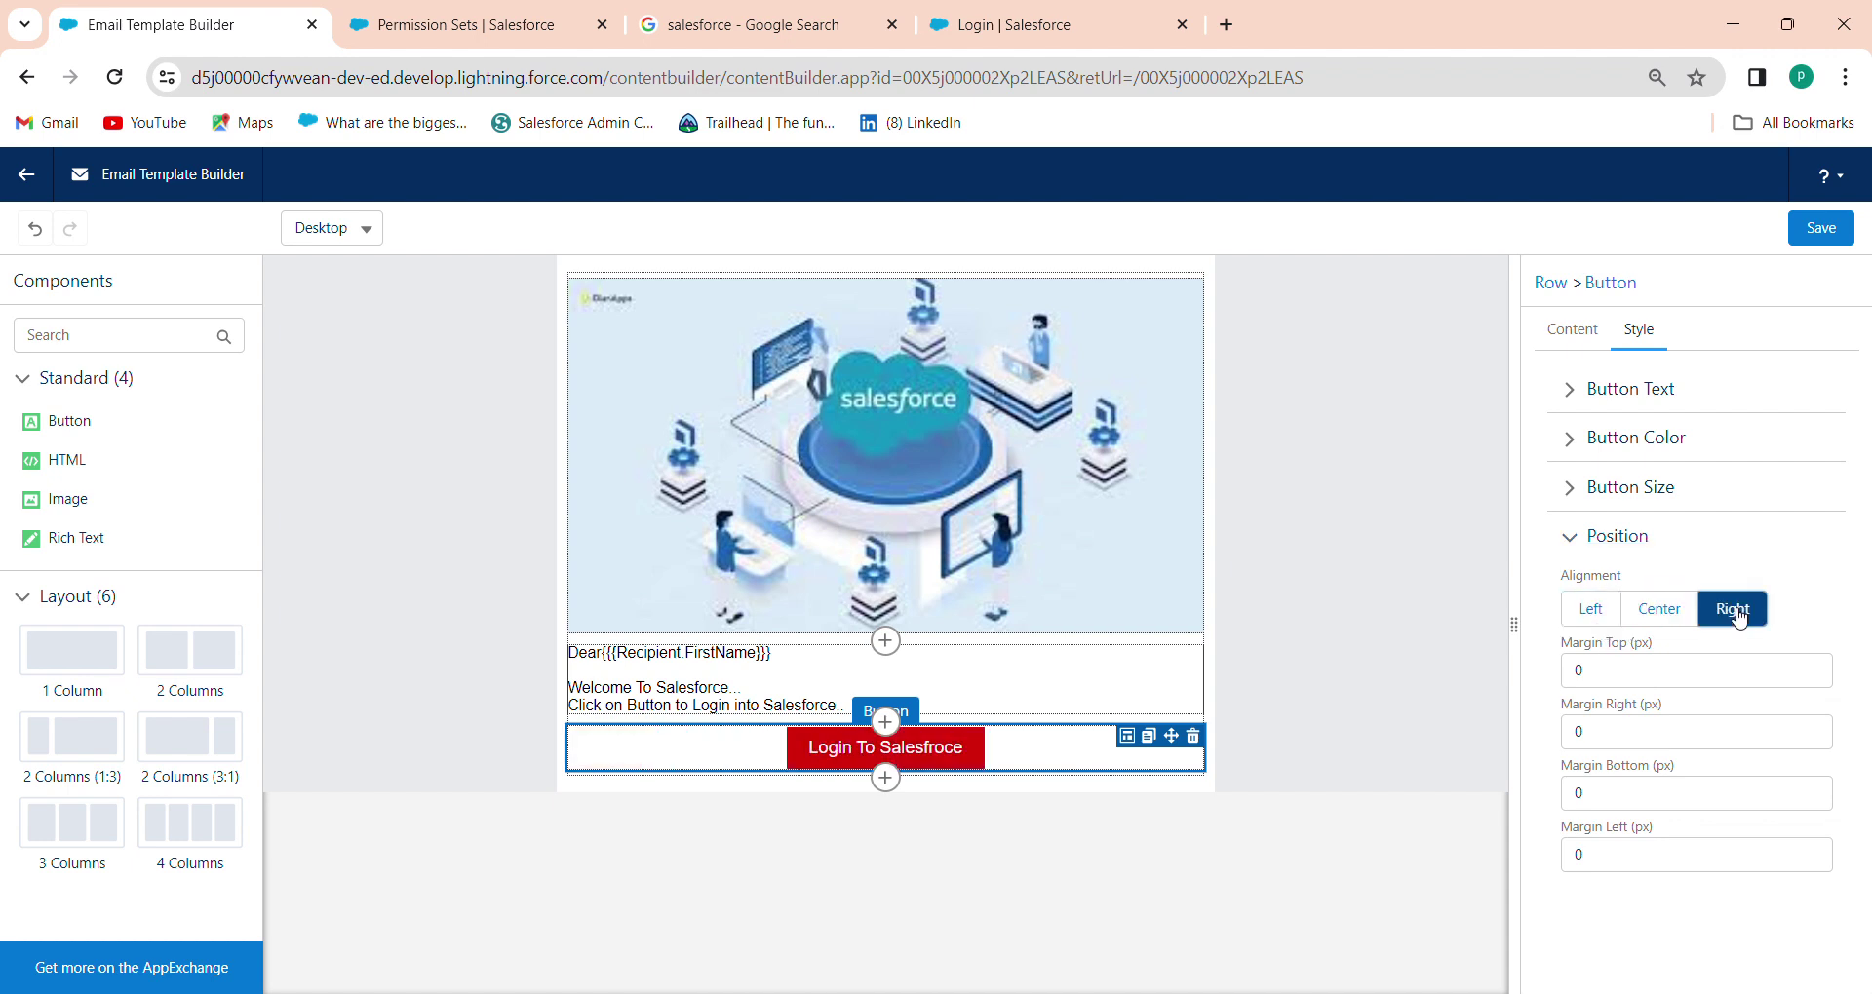
{"action": "left_click", "coordinate": [1678, 614]}
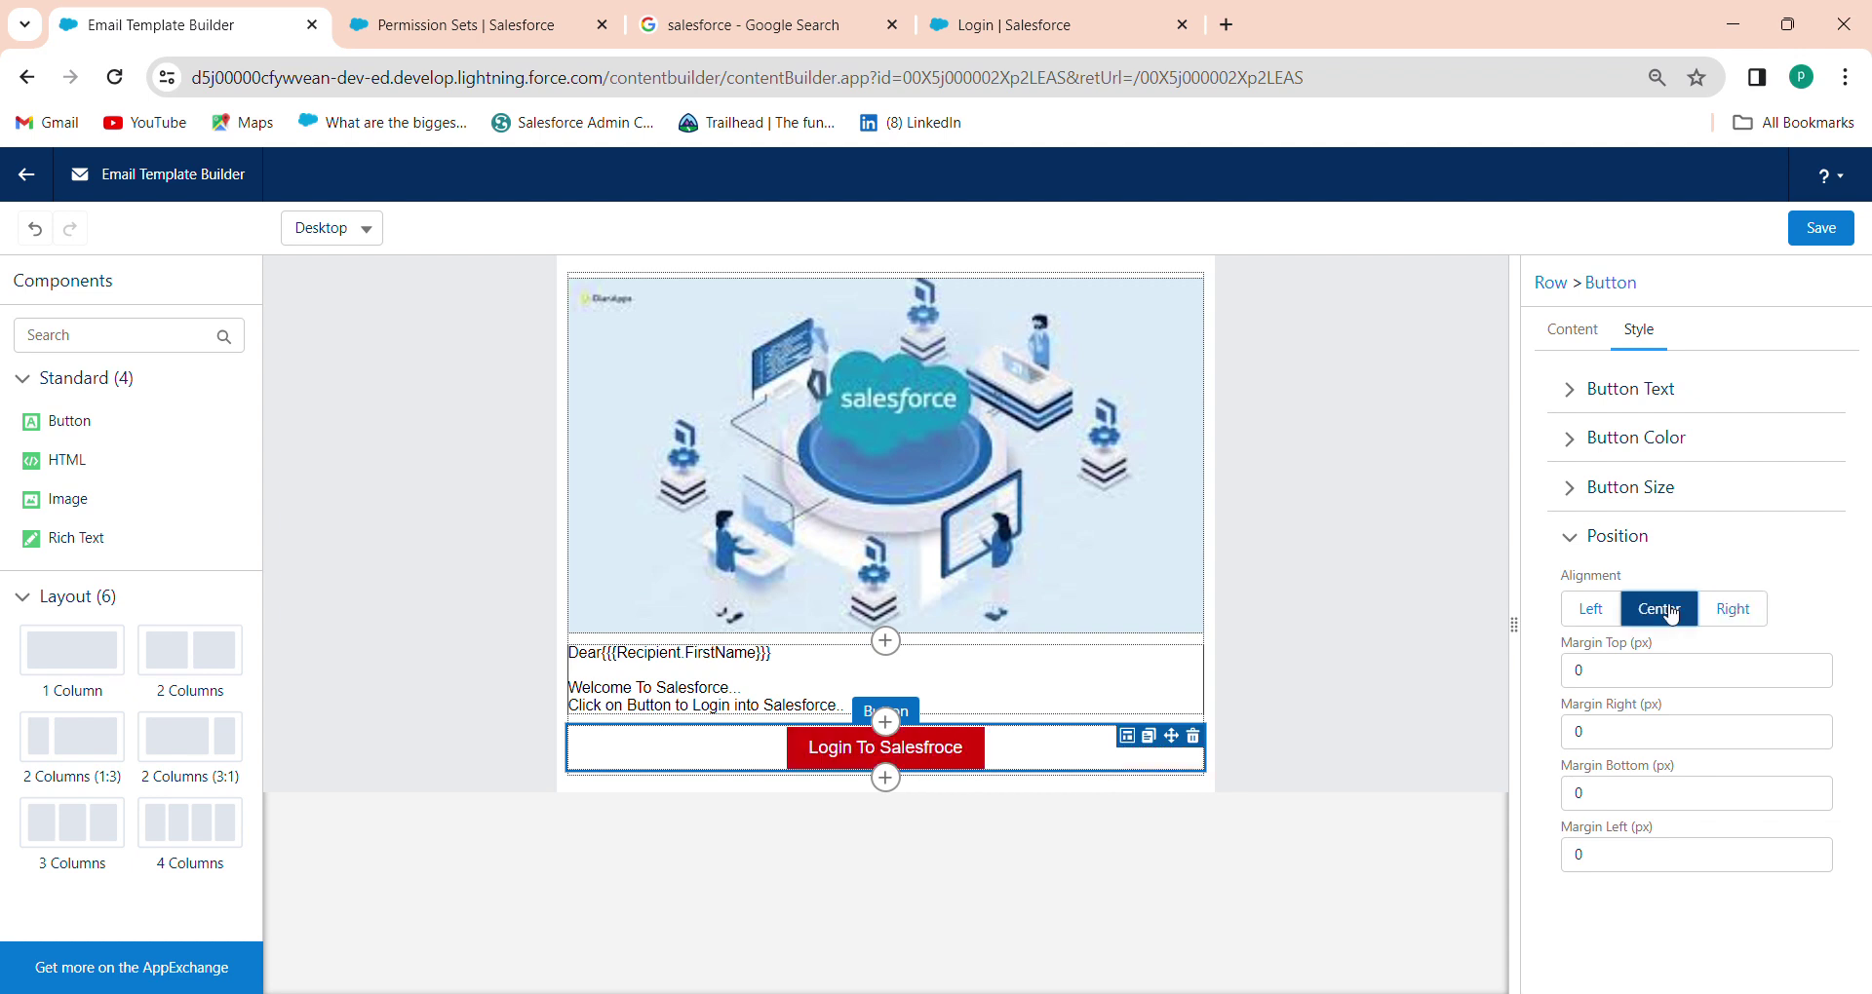
{"action": "left_click", "coordinate": [1583, 497]}
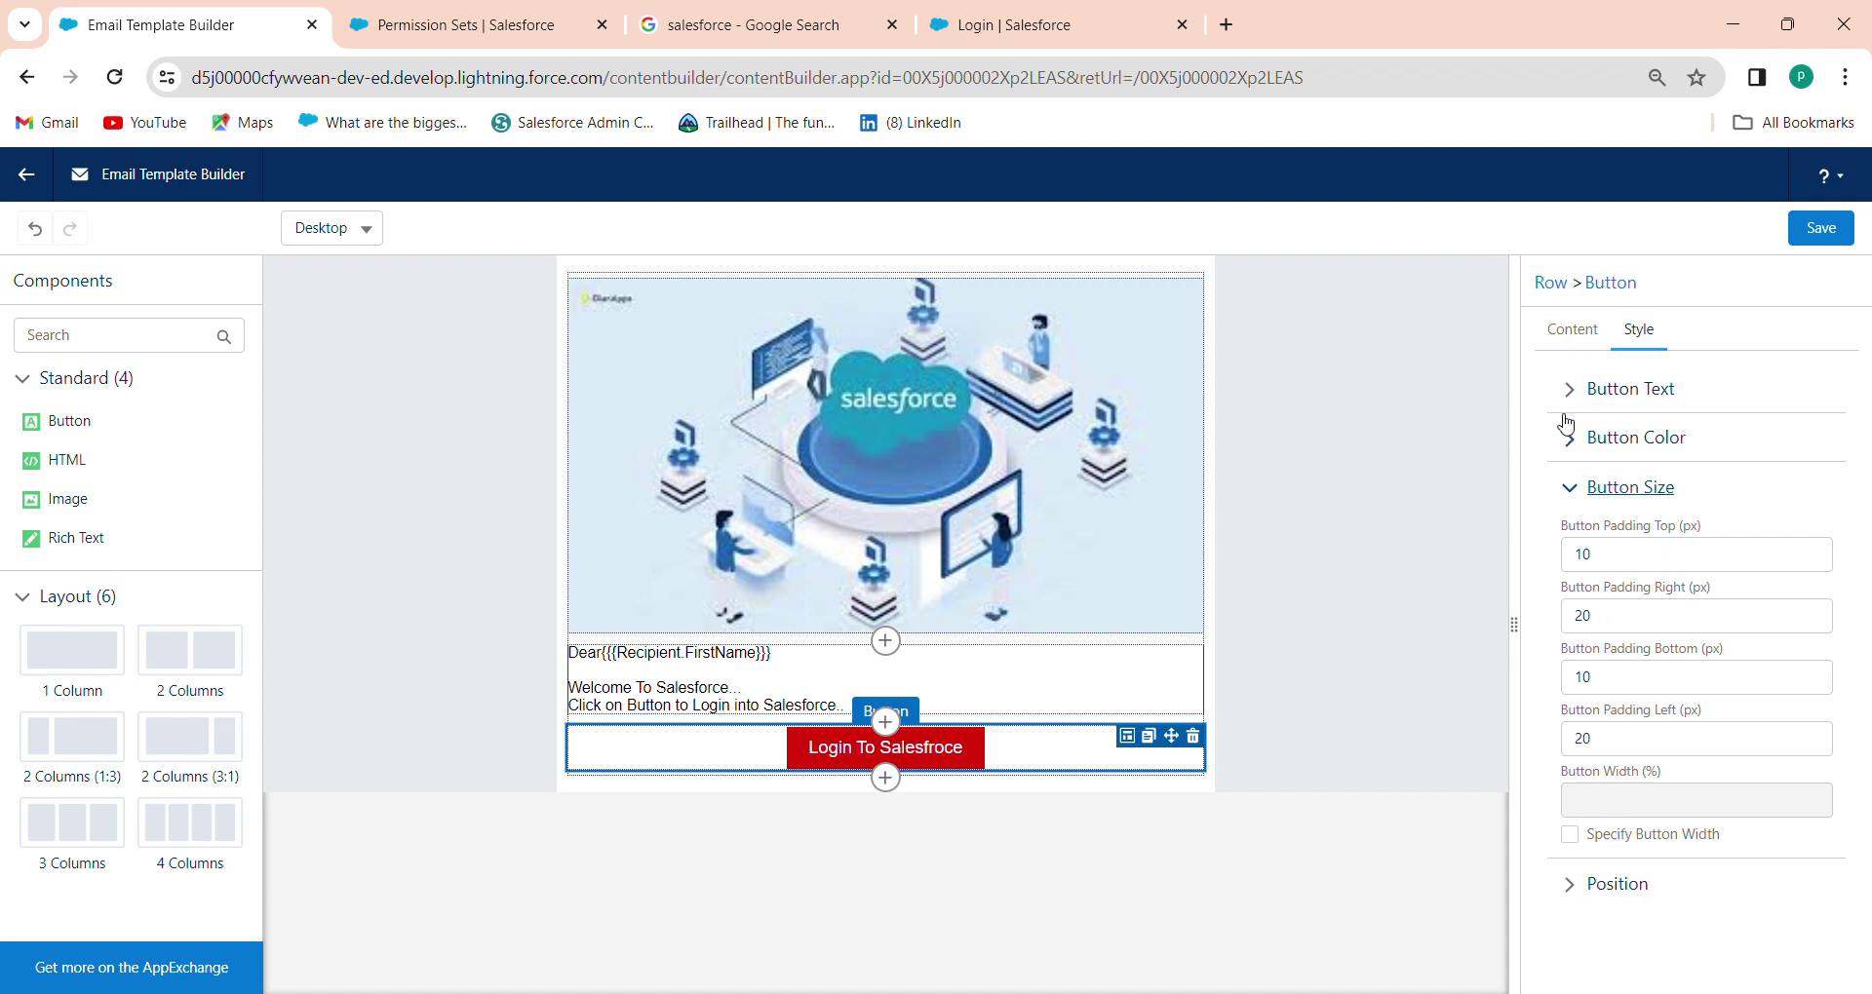
Set the Login To Salesfroce button label's font family to Arial Black
{"action": "left_click", "coordinate": [1567, 448]}
{"action": "left_click", "coordinate": [1573, 402]}
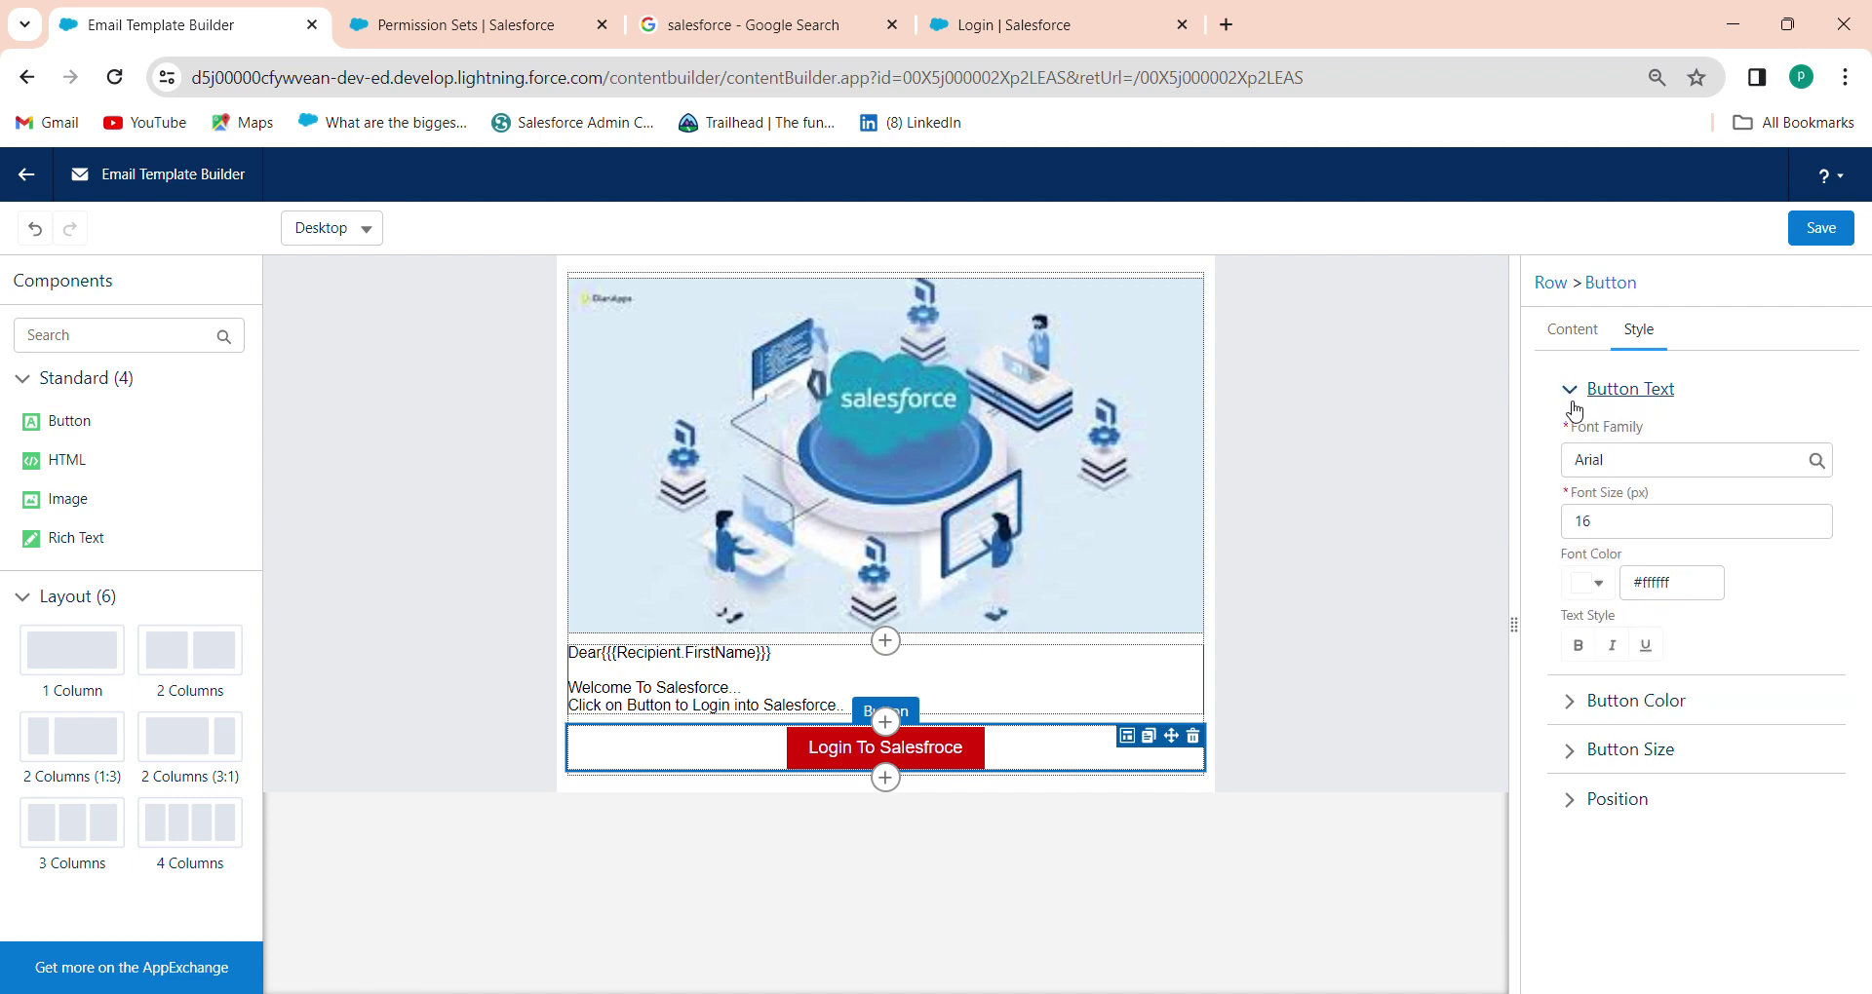
{"action": "left_click", "coordinate": [1645, 468]}
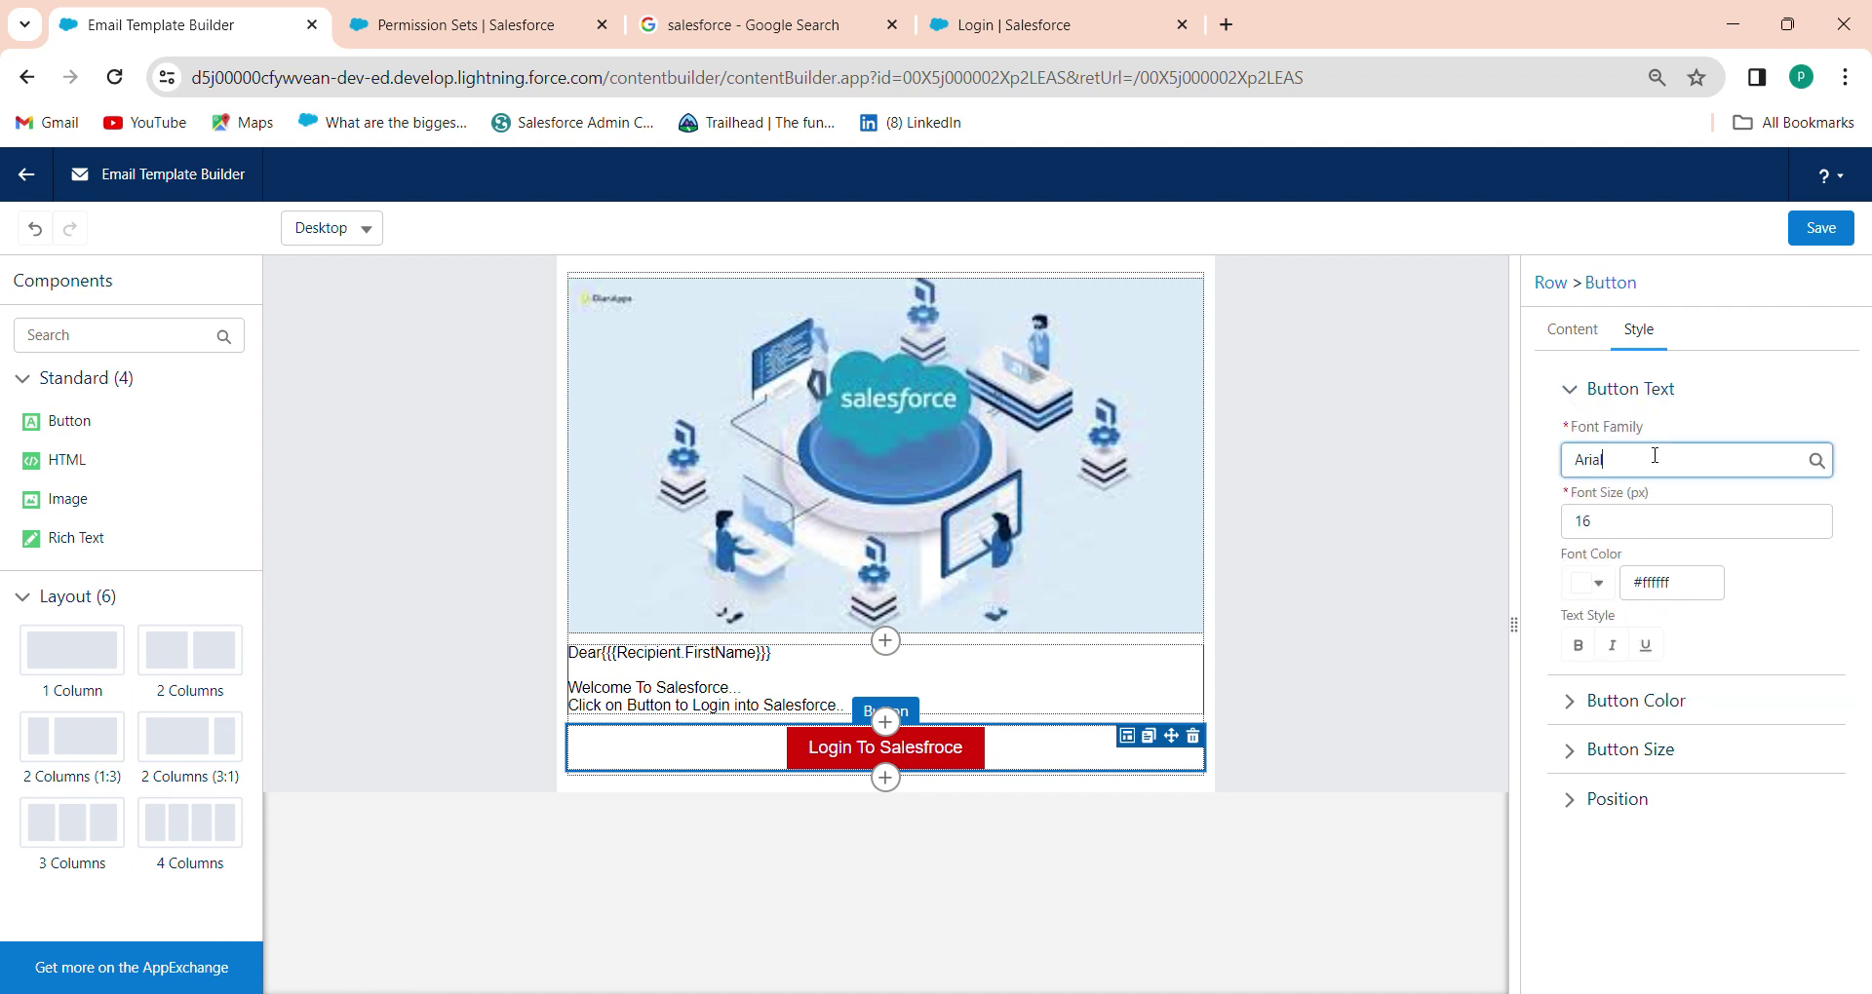
{"action": "left_click", "coordinate": [1672, 547]}
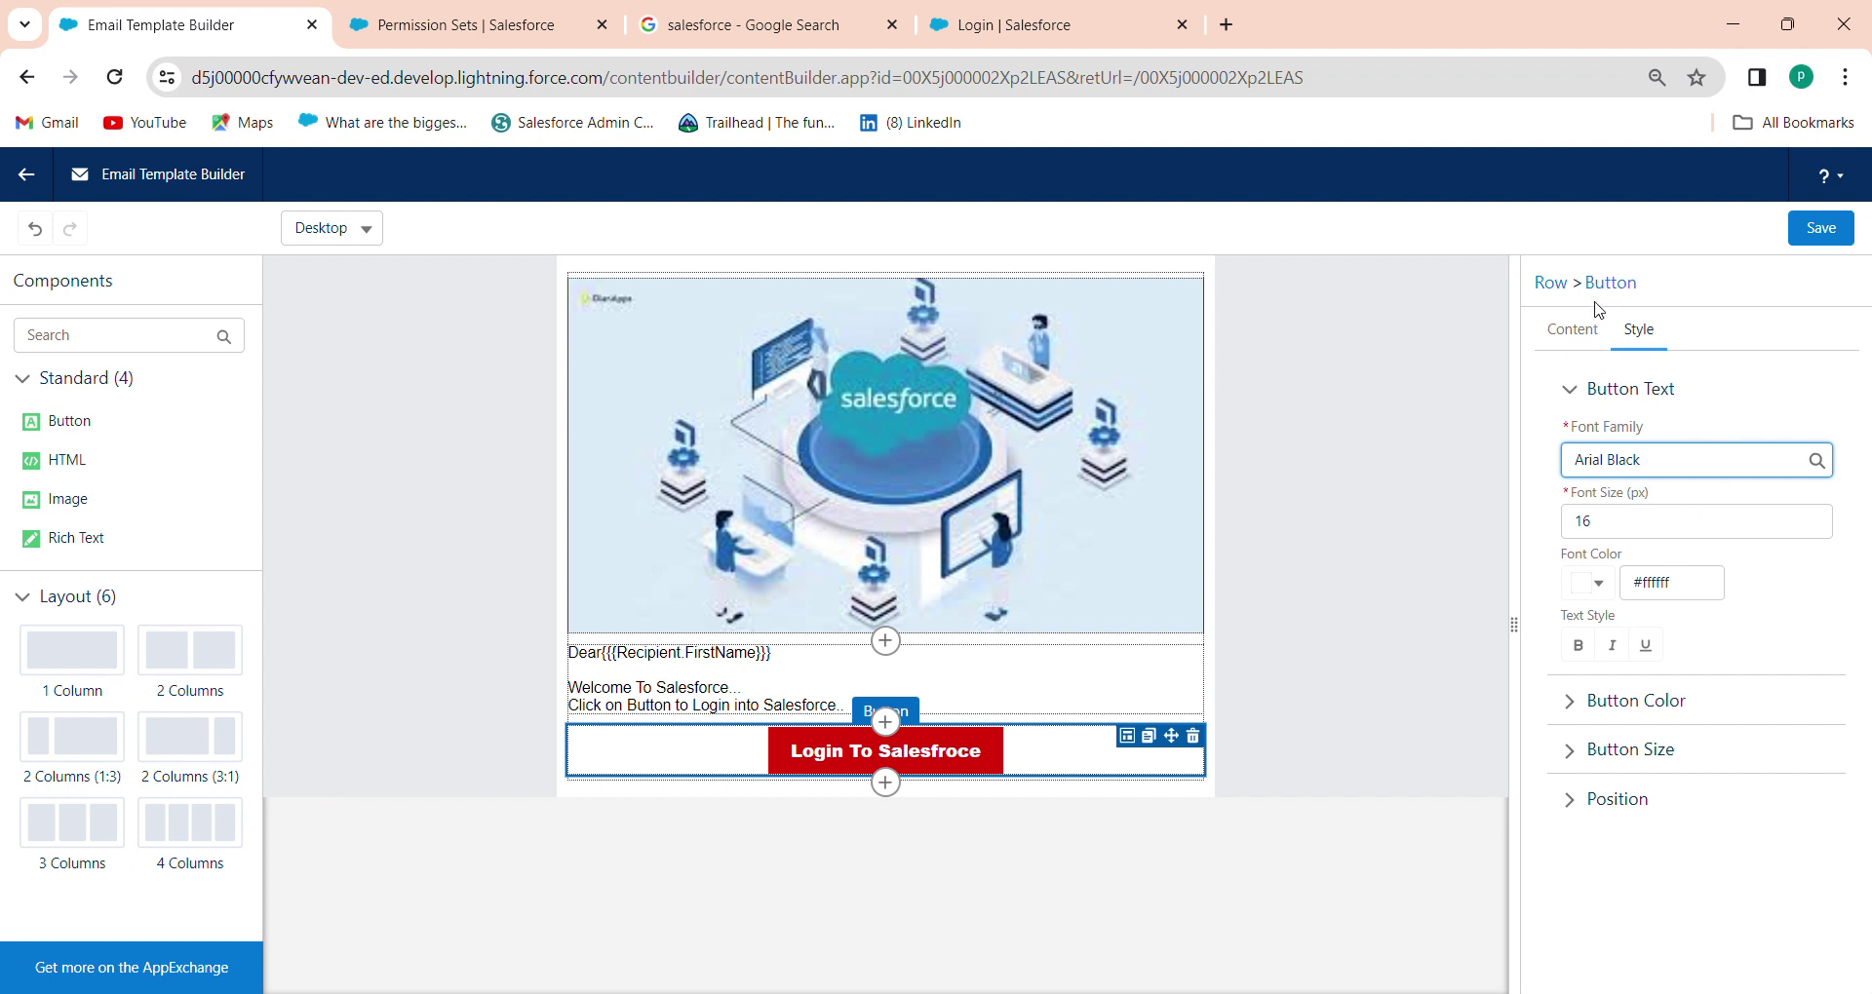
{"action": "left_click", "coordinate": [1579, 328]}
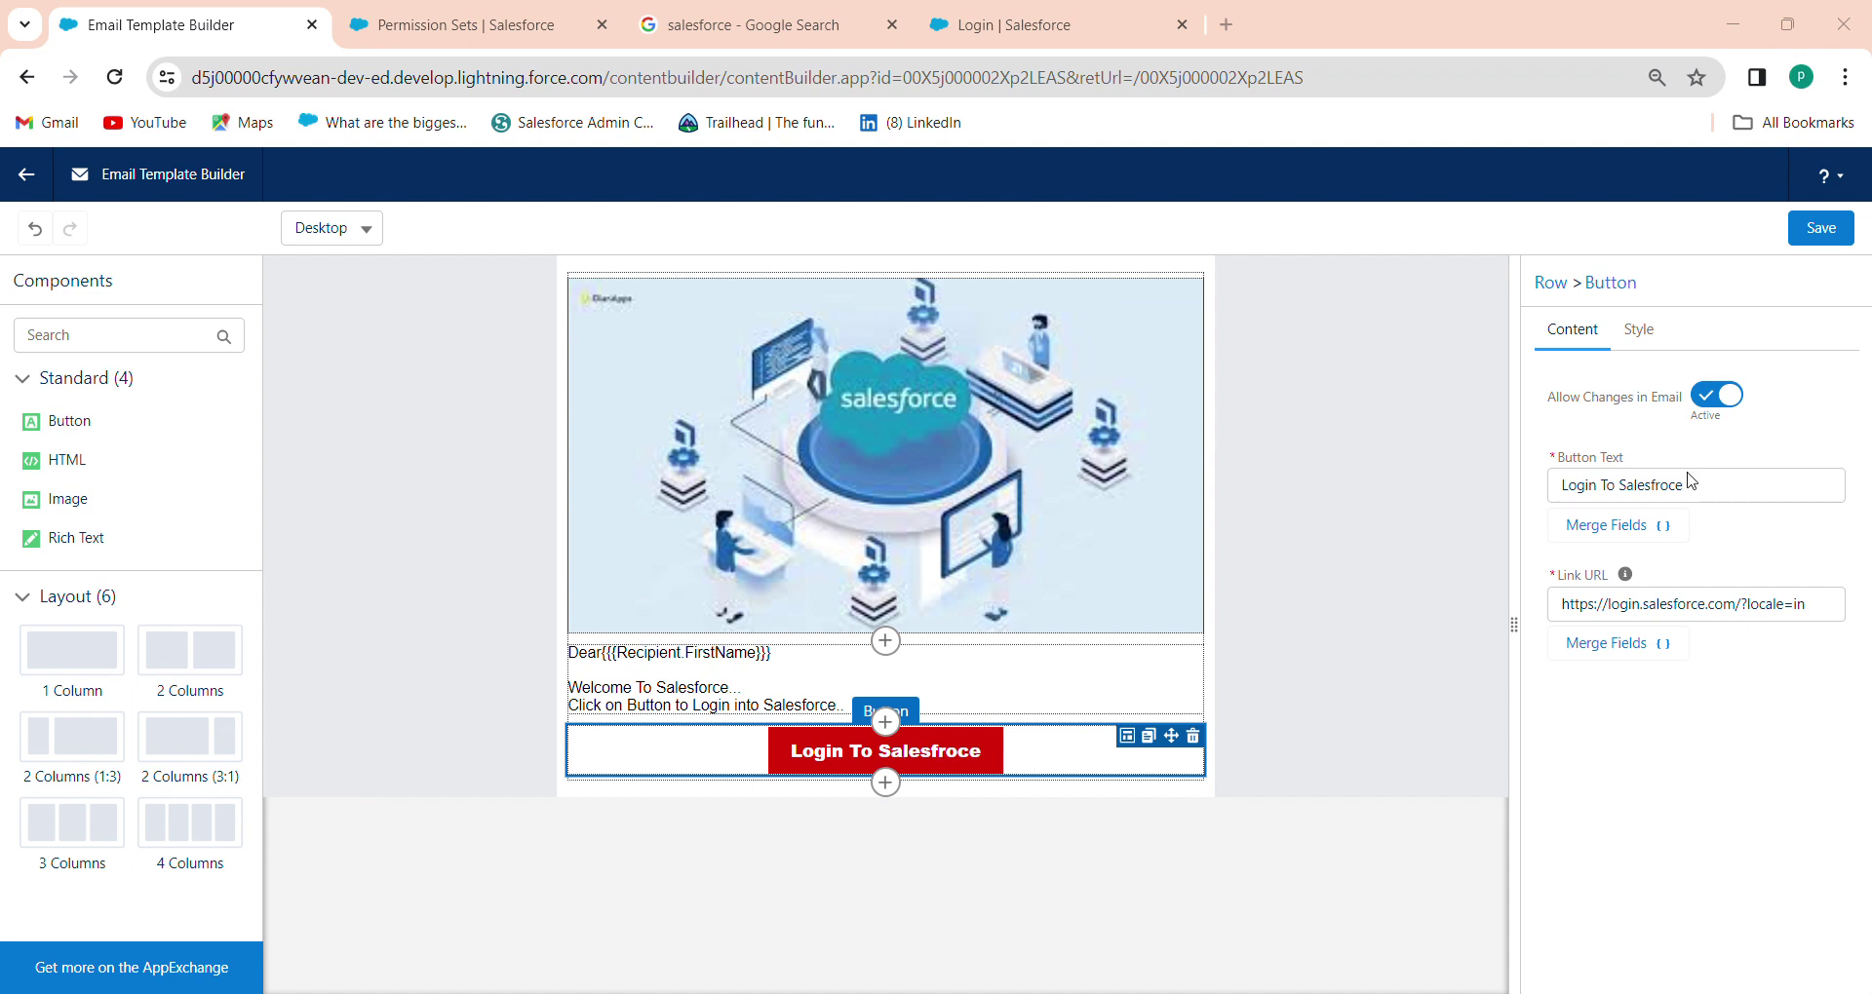
Save the email template and review its record page
{"action": "left_click", "coordinate": [1817, 232]}
{"action": "left_click", "coordinate": [21, 181]}
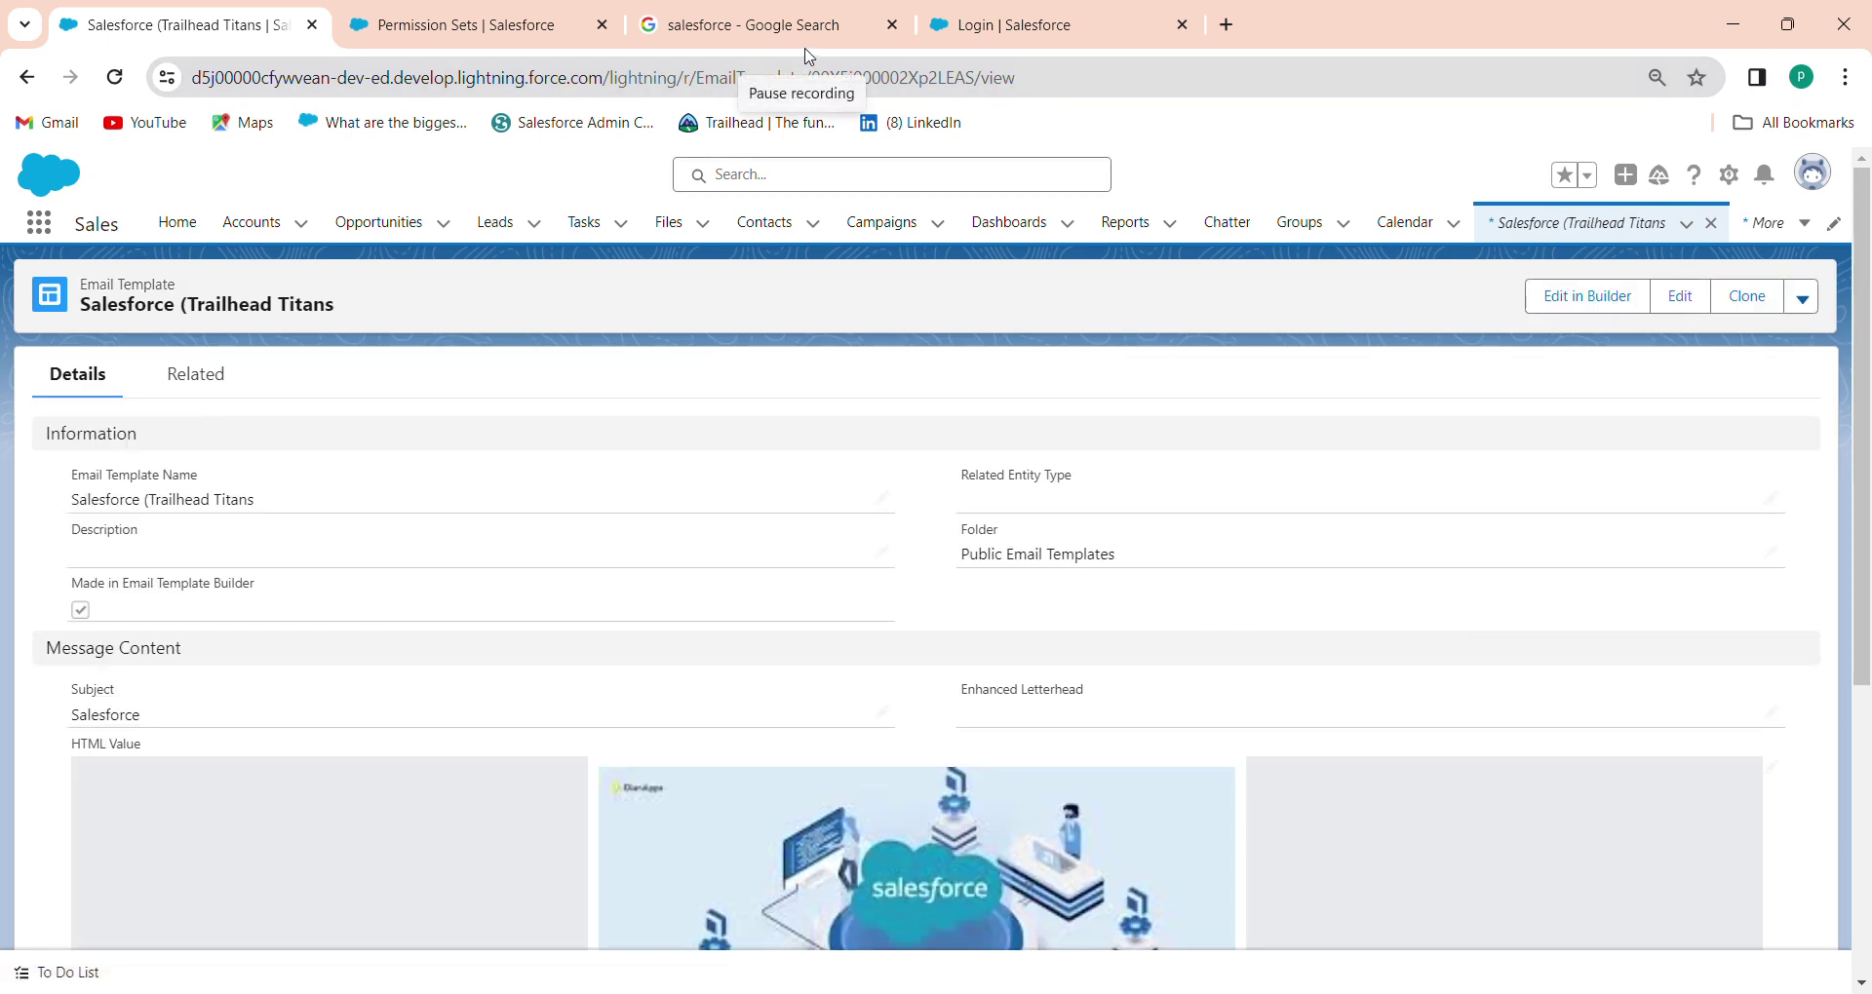
{"action": "scroll", "coordinate": [870, 615], "scroll_direction": "down", "scroll_amount": 1}
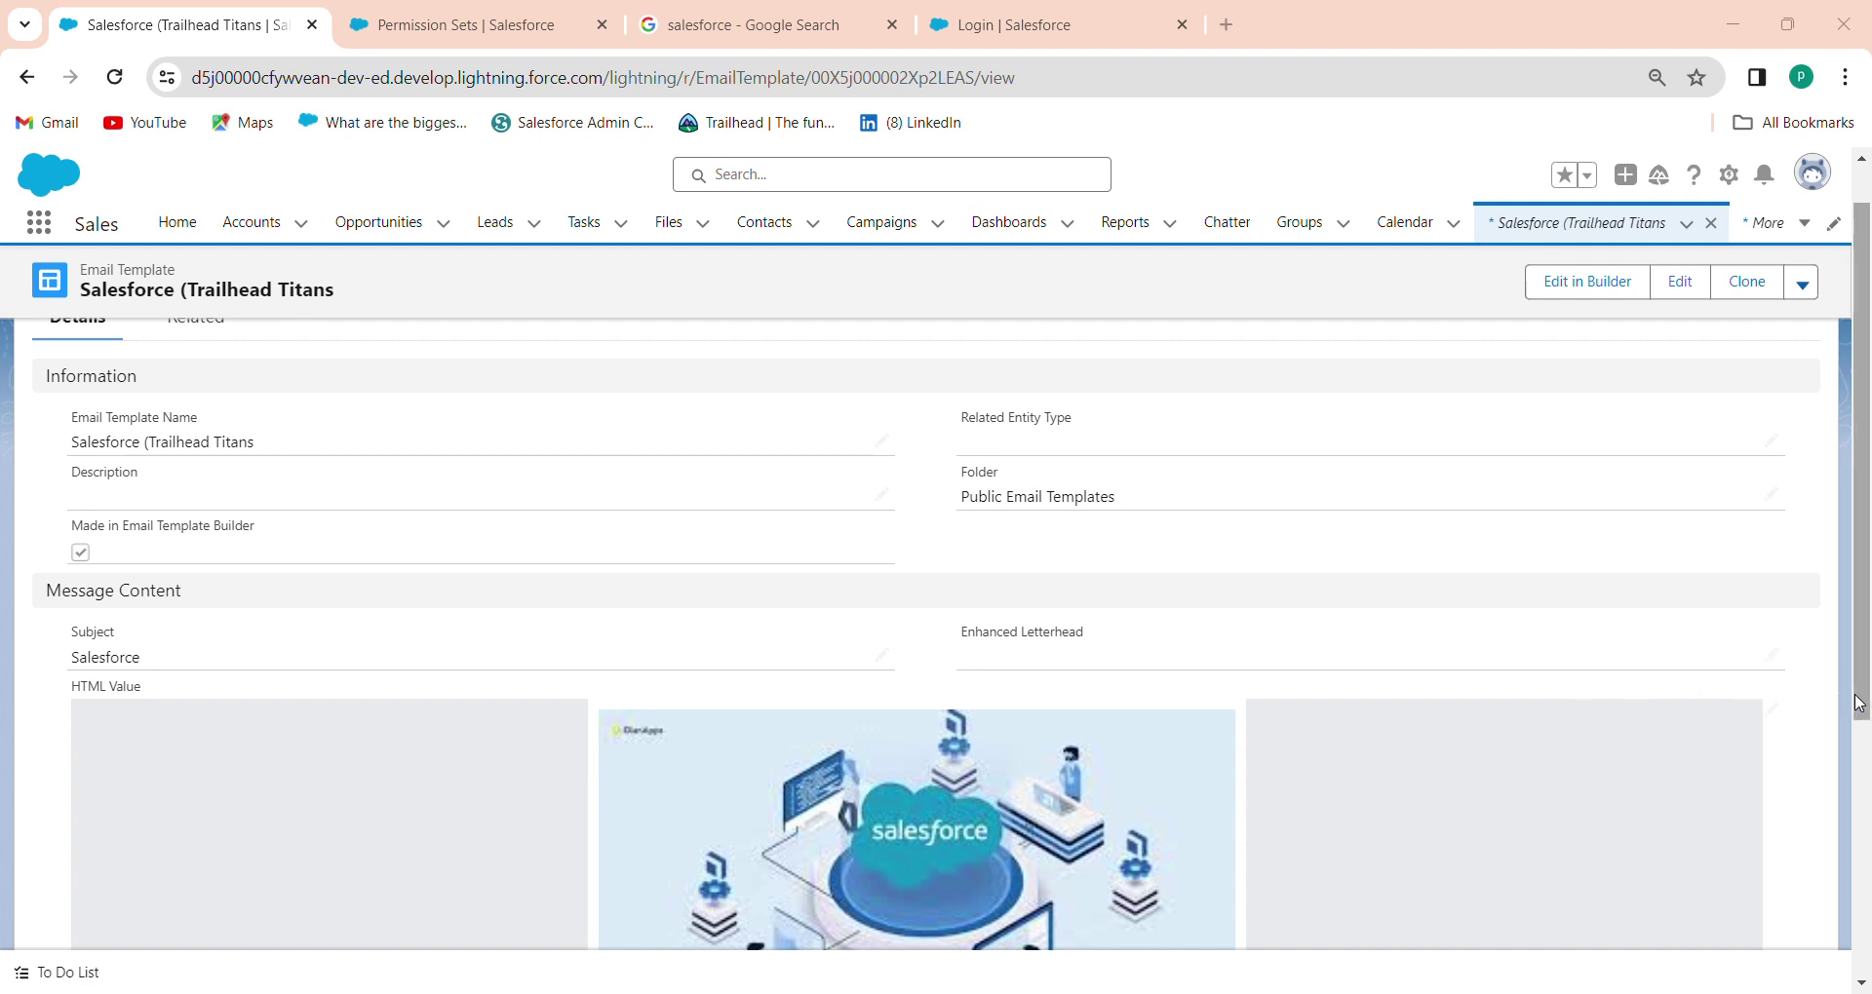
{"action": "left_click_drag", "start_coordinate": [1855, 702], "coordinate": [1858, 920]}
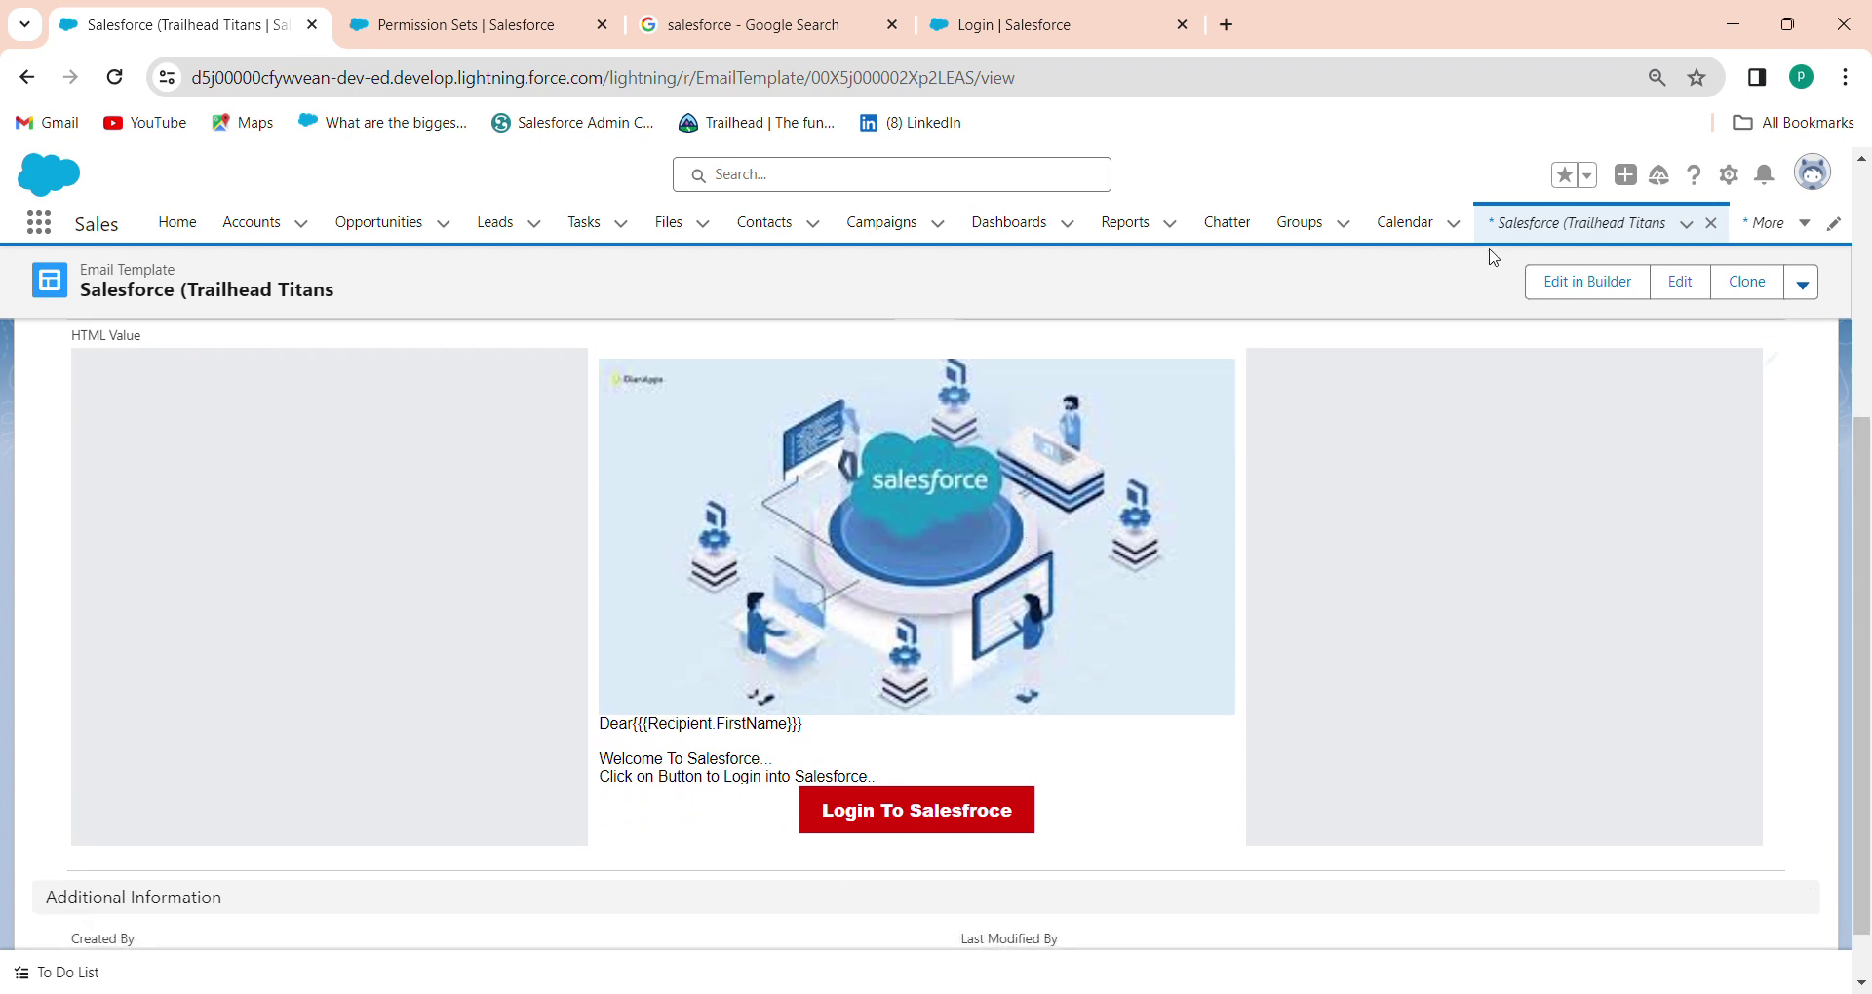
Start a new contact from the All Contacts list
{"action": "left_click", "coordinate": [1713, 229]}
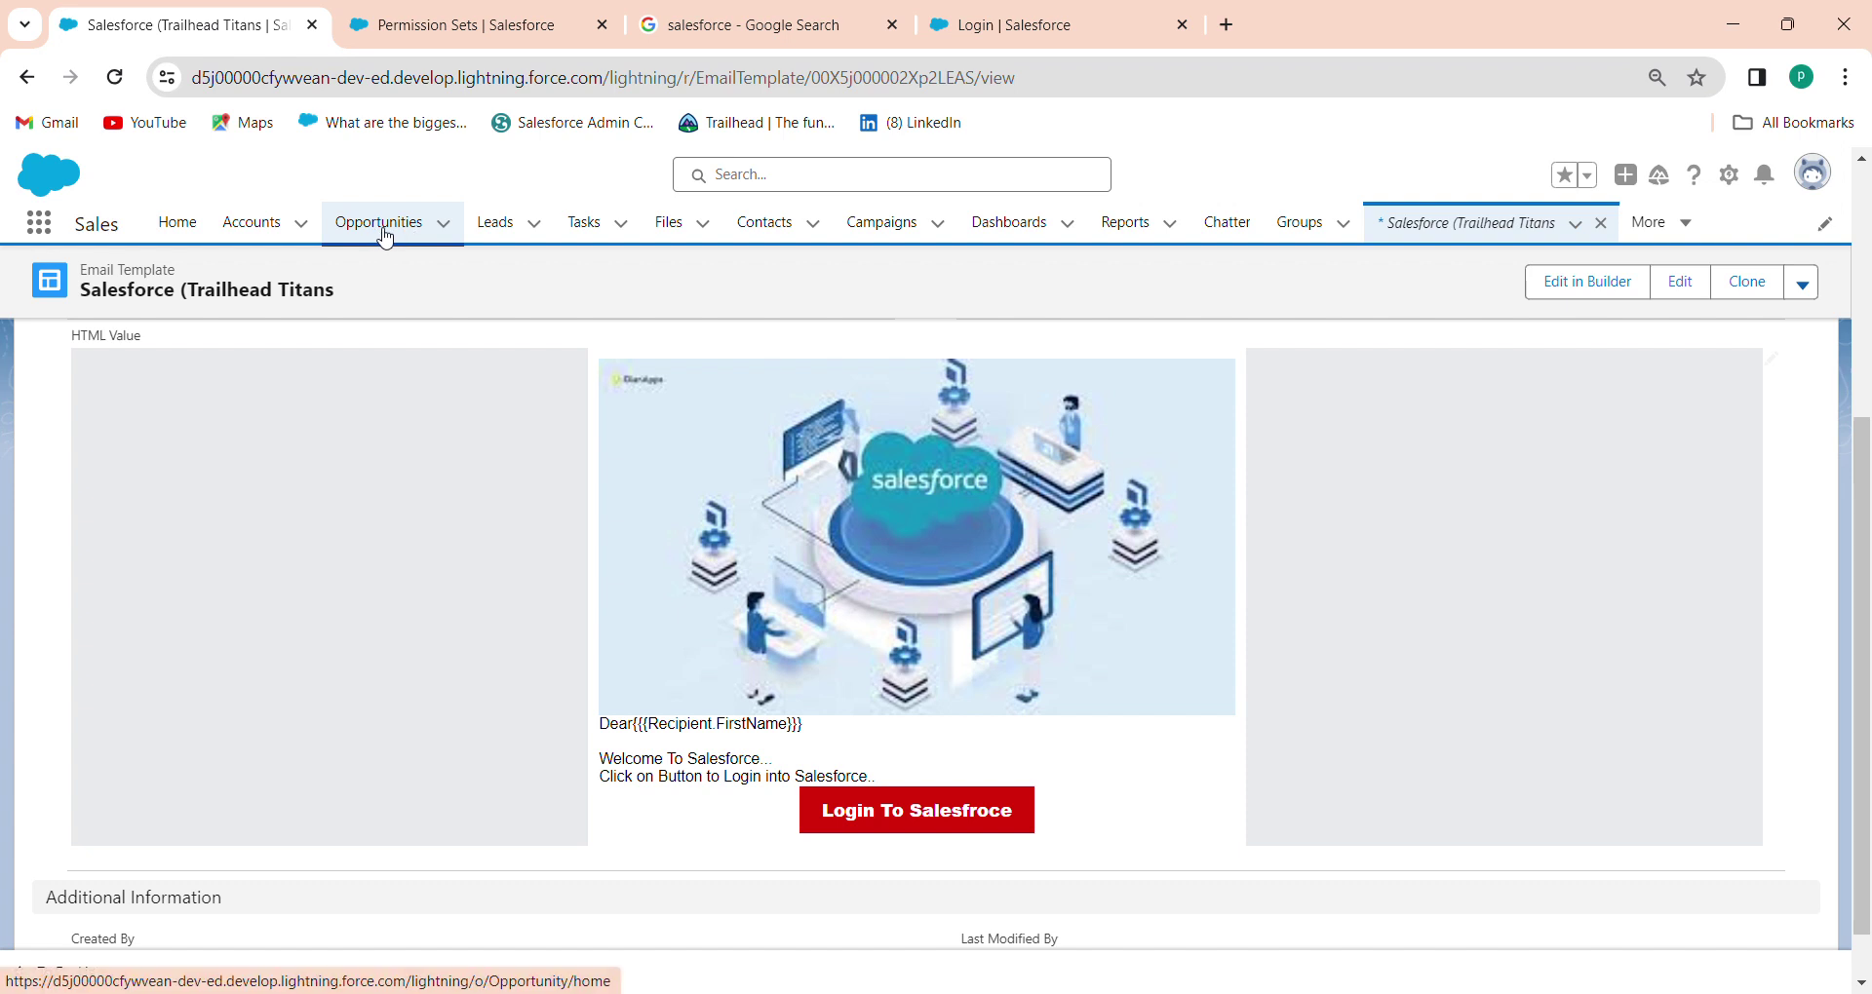
{"action": "left_click", "coordinate": [762, 226]}
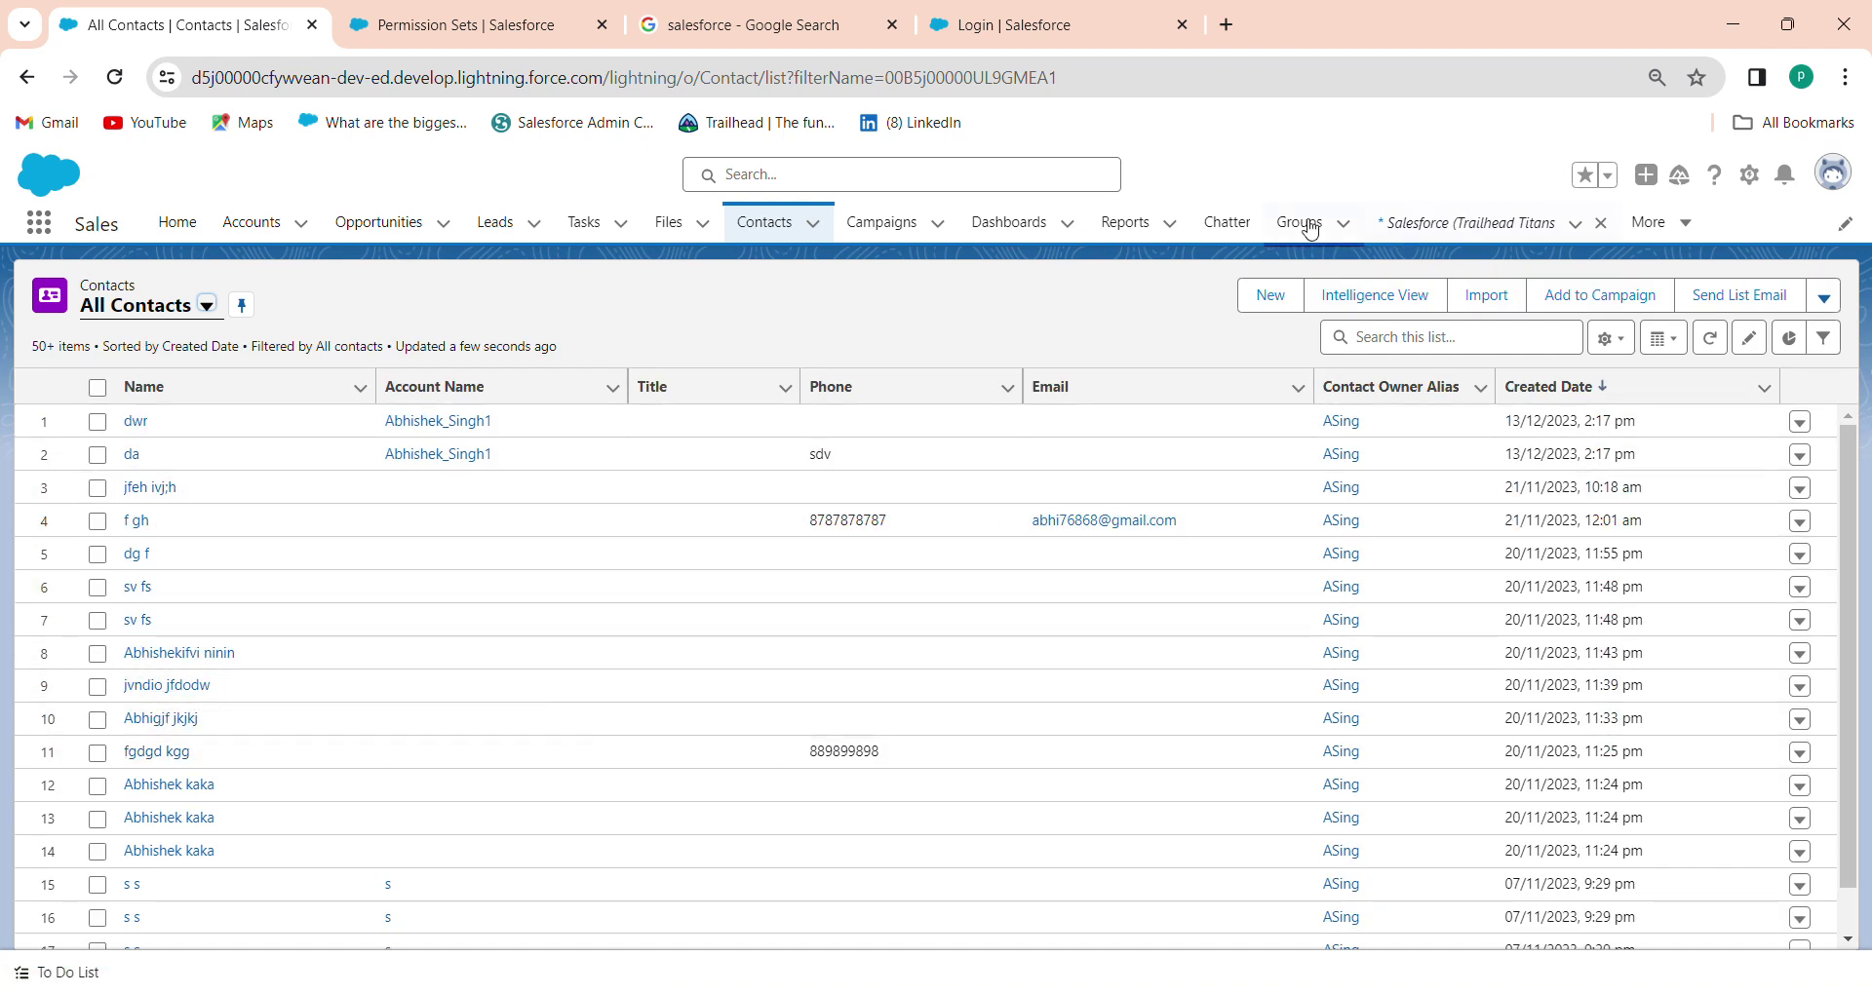
{"action": "left_click", "coordinate": [1280, 301]}
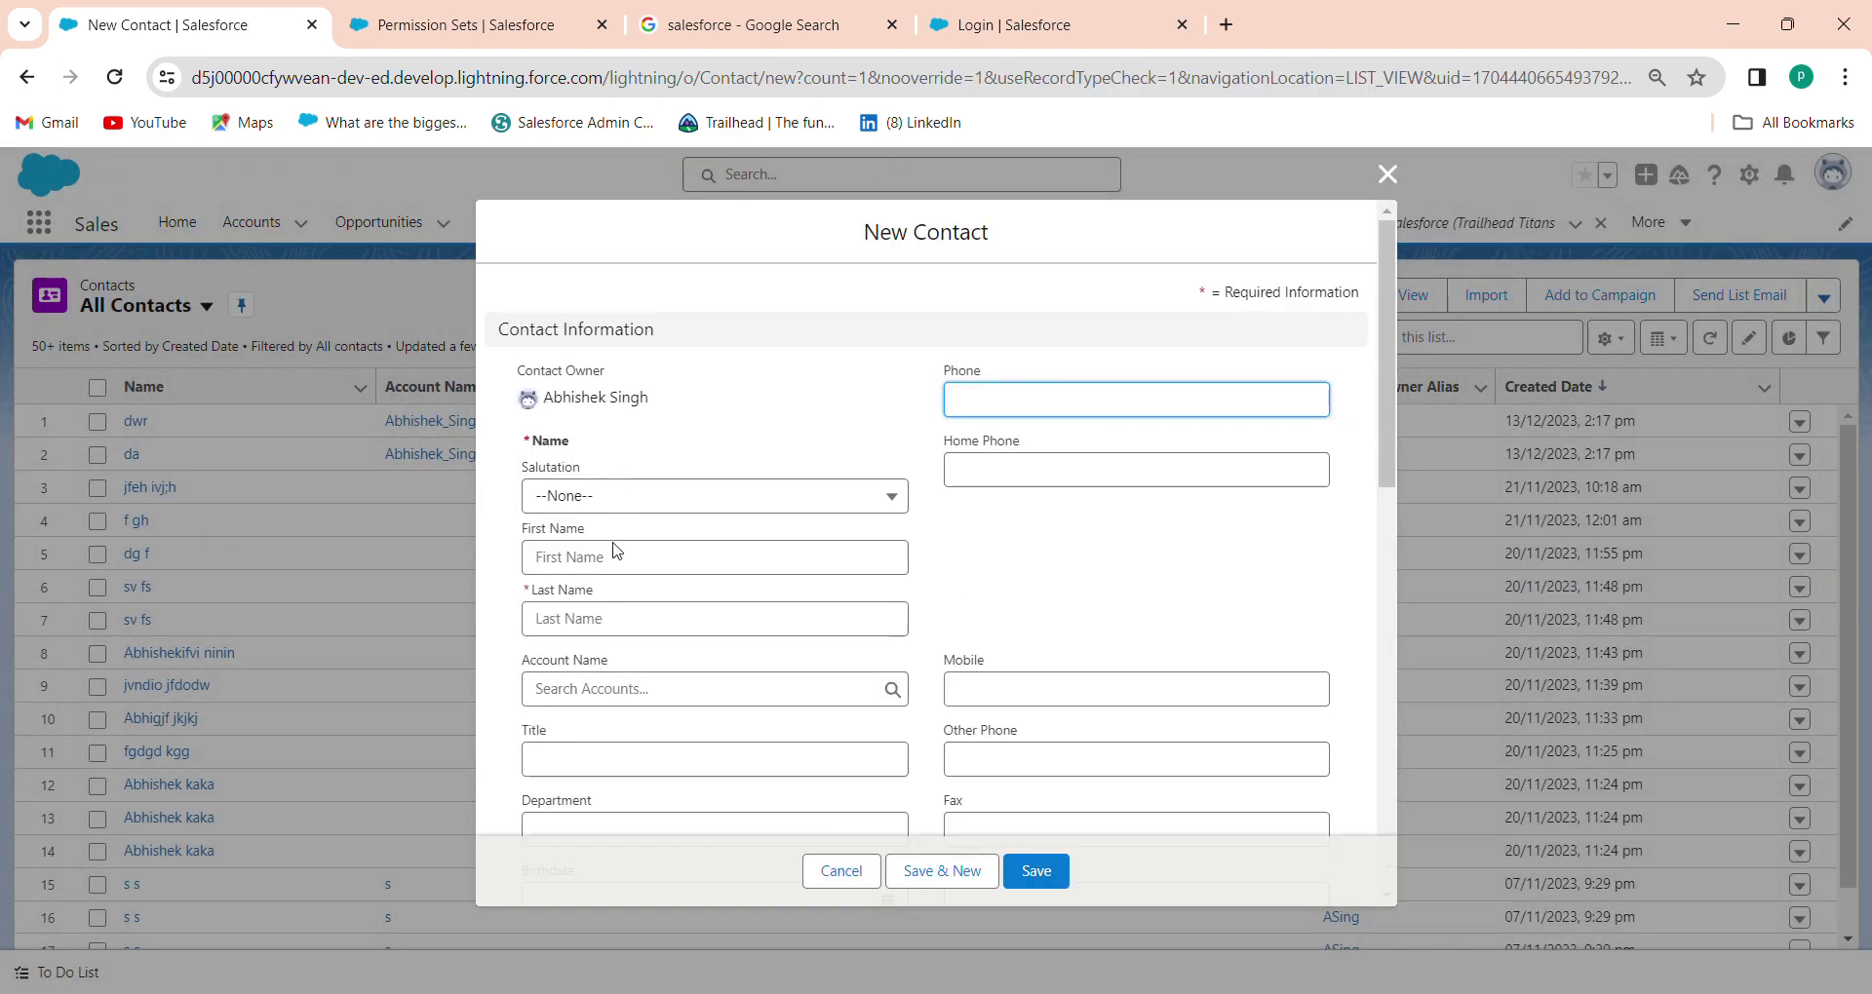
Create a contact with a last name, a recent linked account and an autofilled e-mail
{"action": "left_click", "coordinate": [608, 612]}
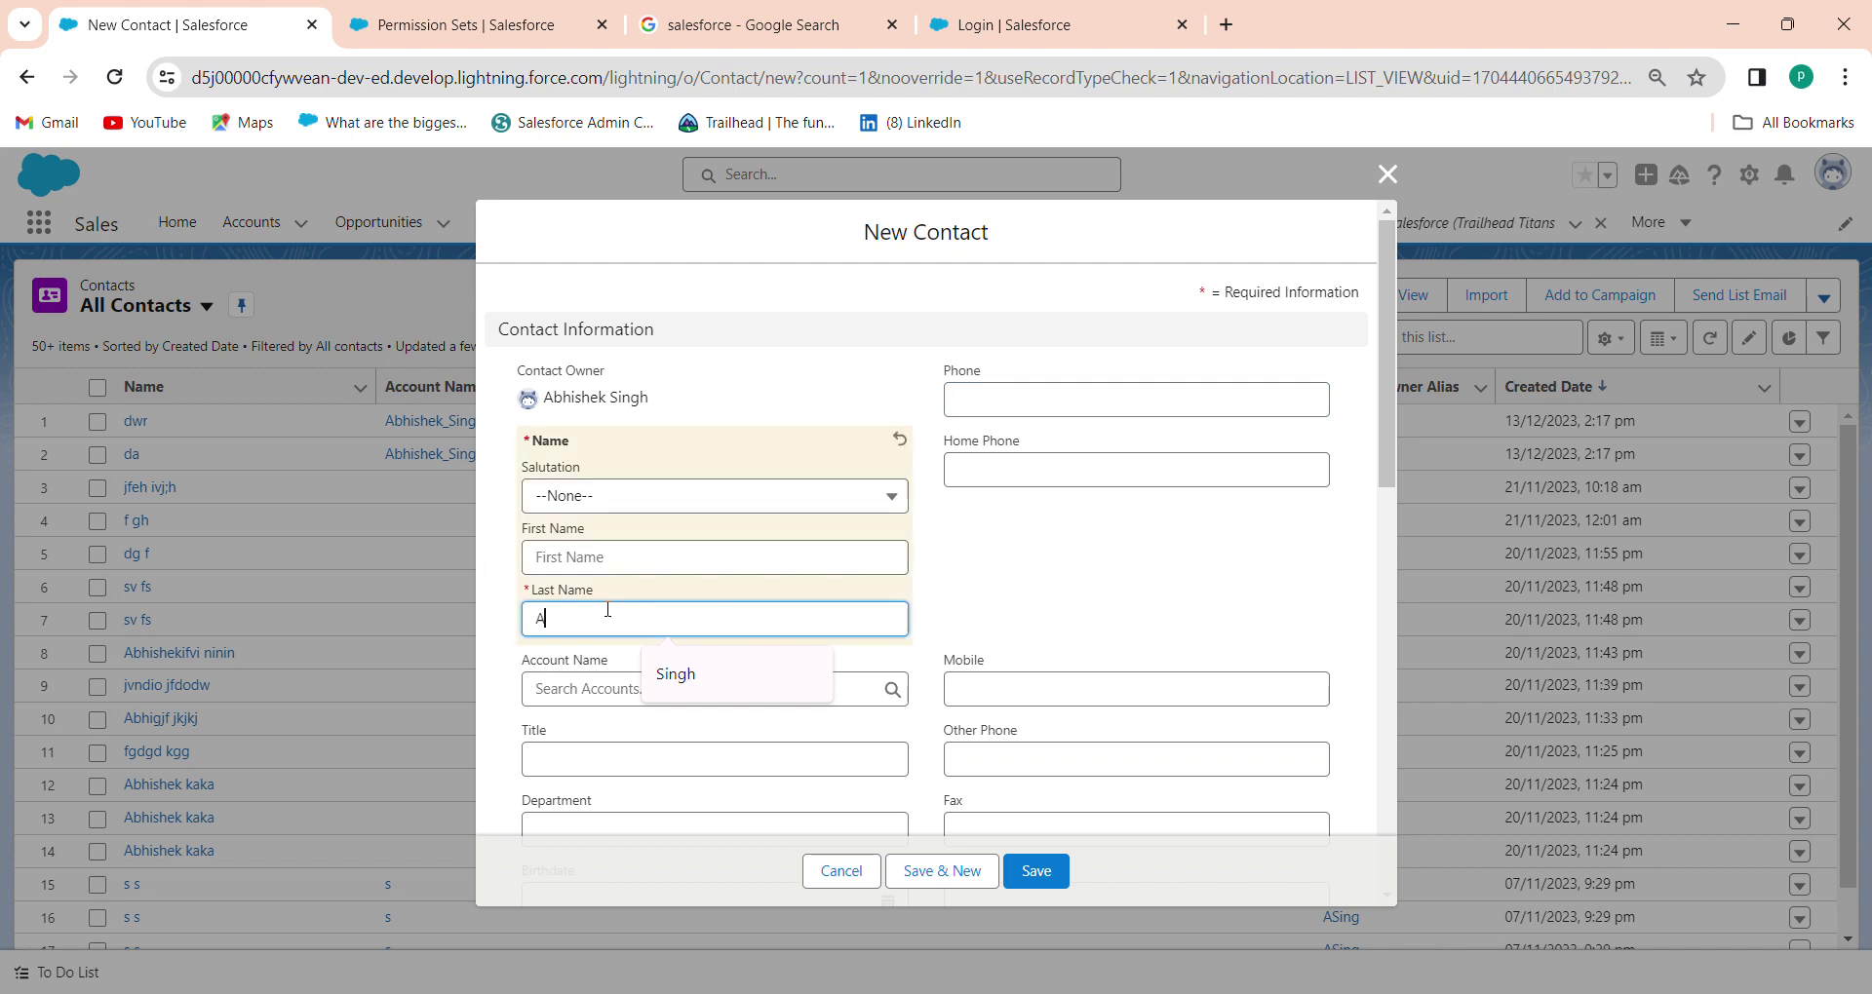
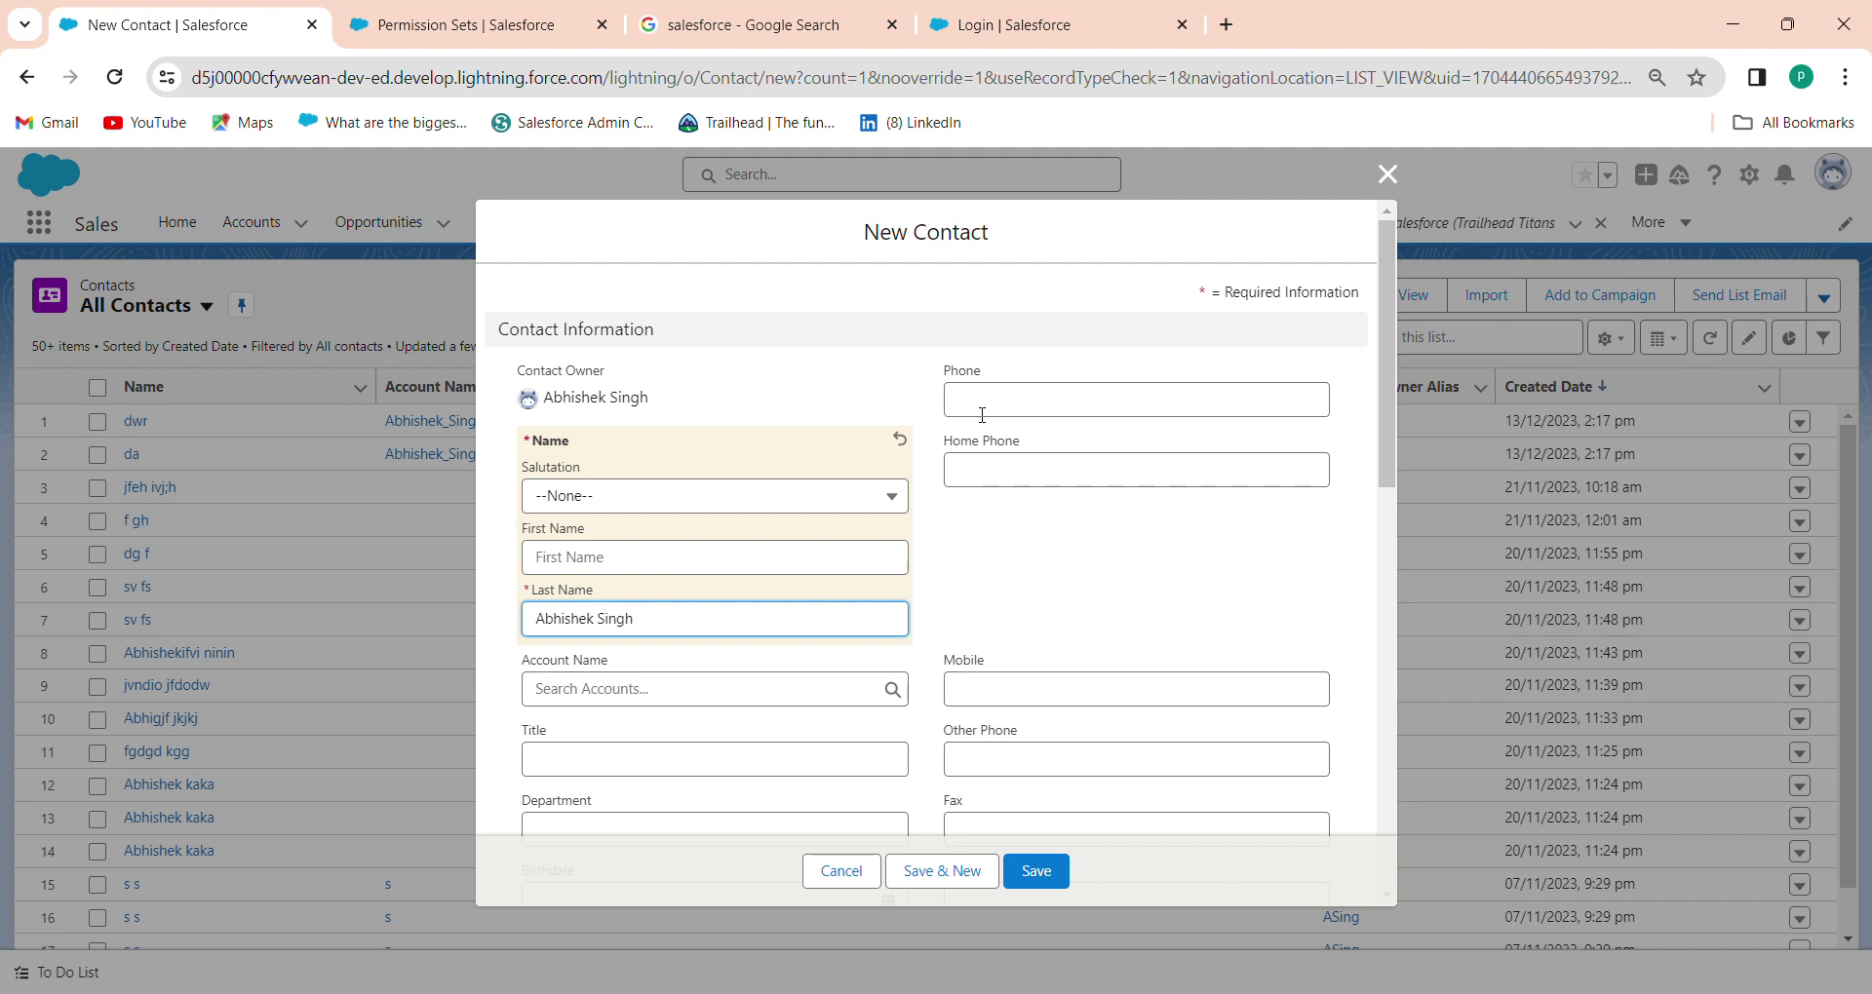
{"action": "left_click", "coordinate": [789, 693]}
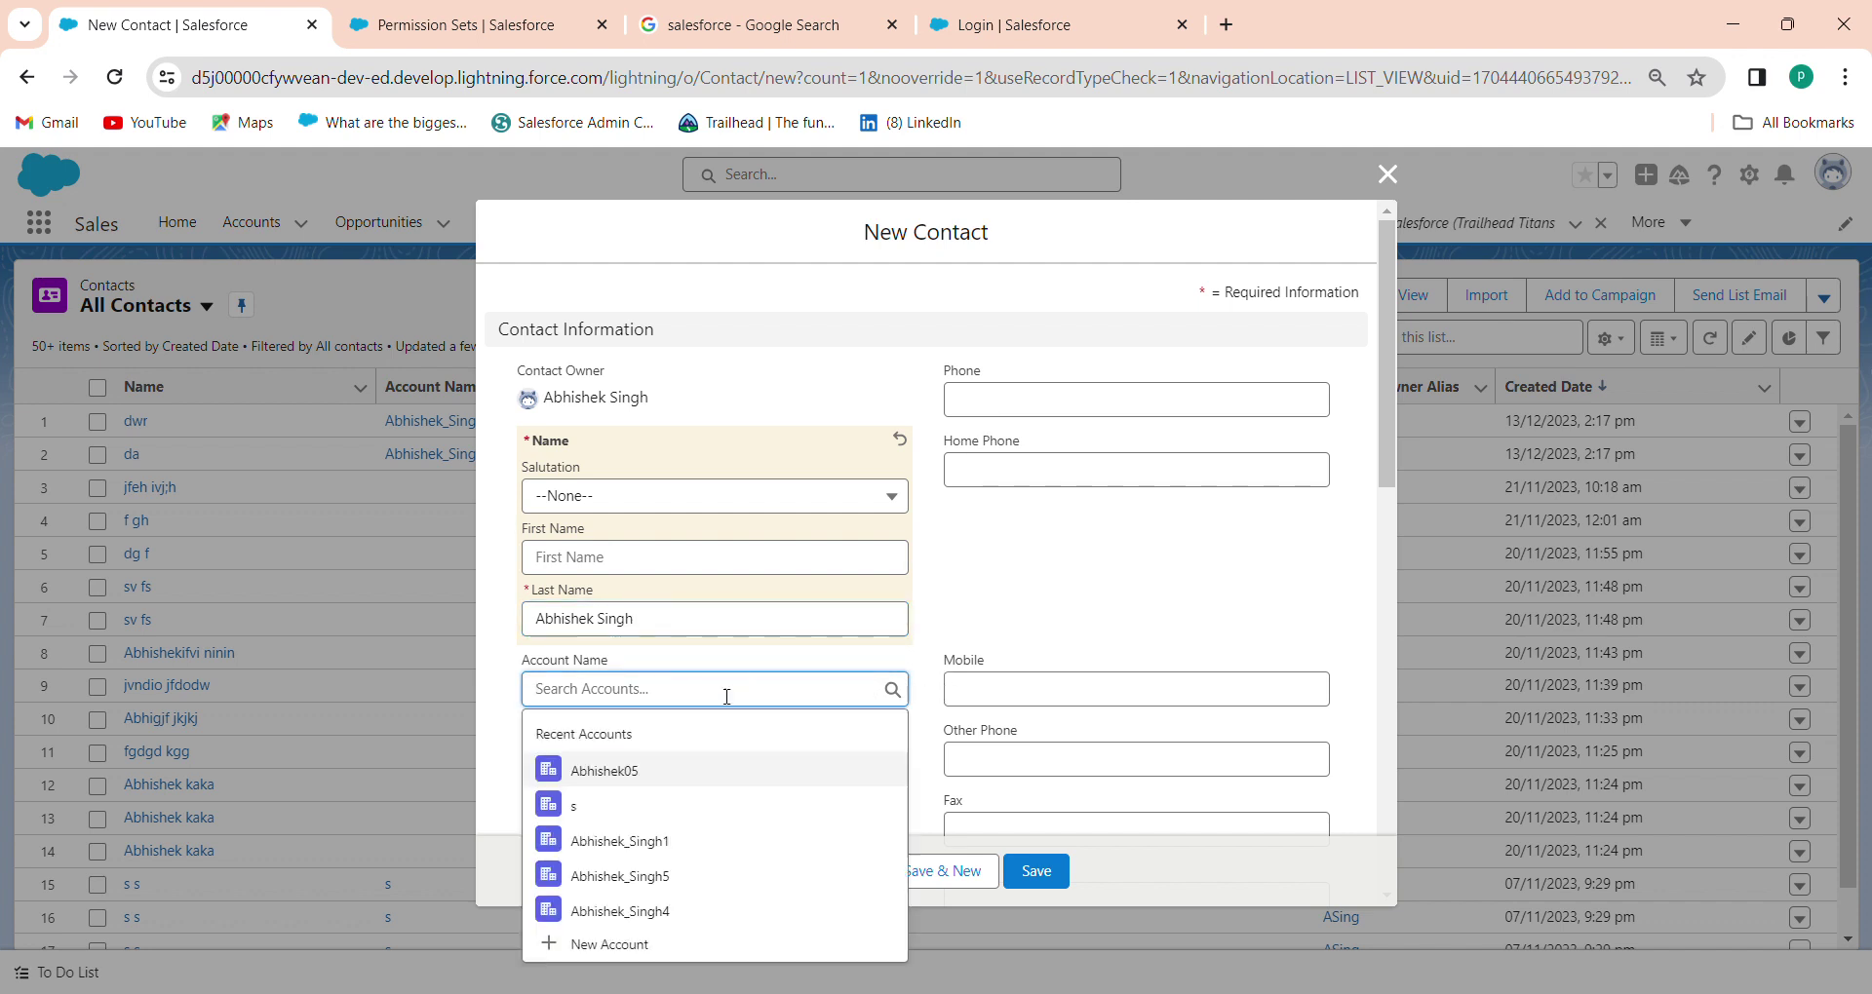
{"action": "left_click", "coordinate": [746, 777]}
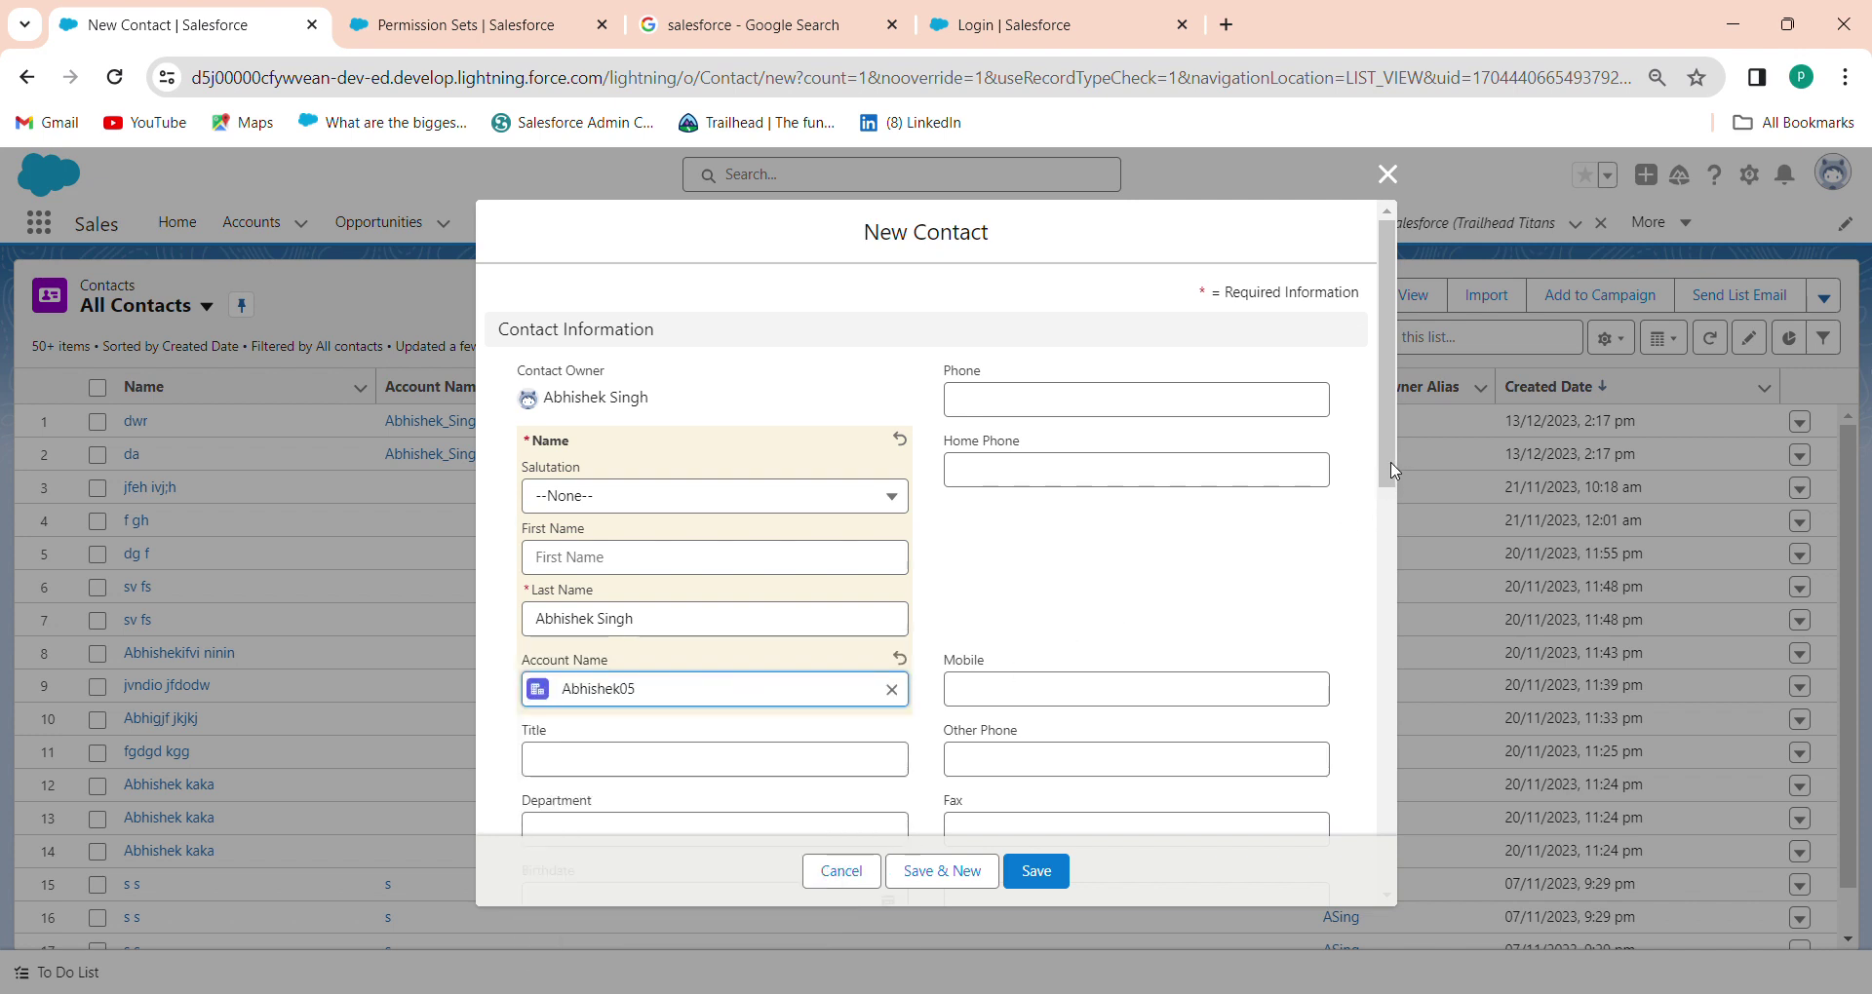
{"action": "left_click_drag", "start_coordinate": [1394, 471], "coordinate": [1389, 627]}
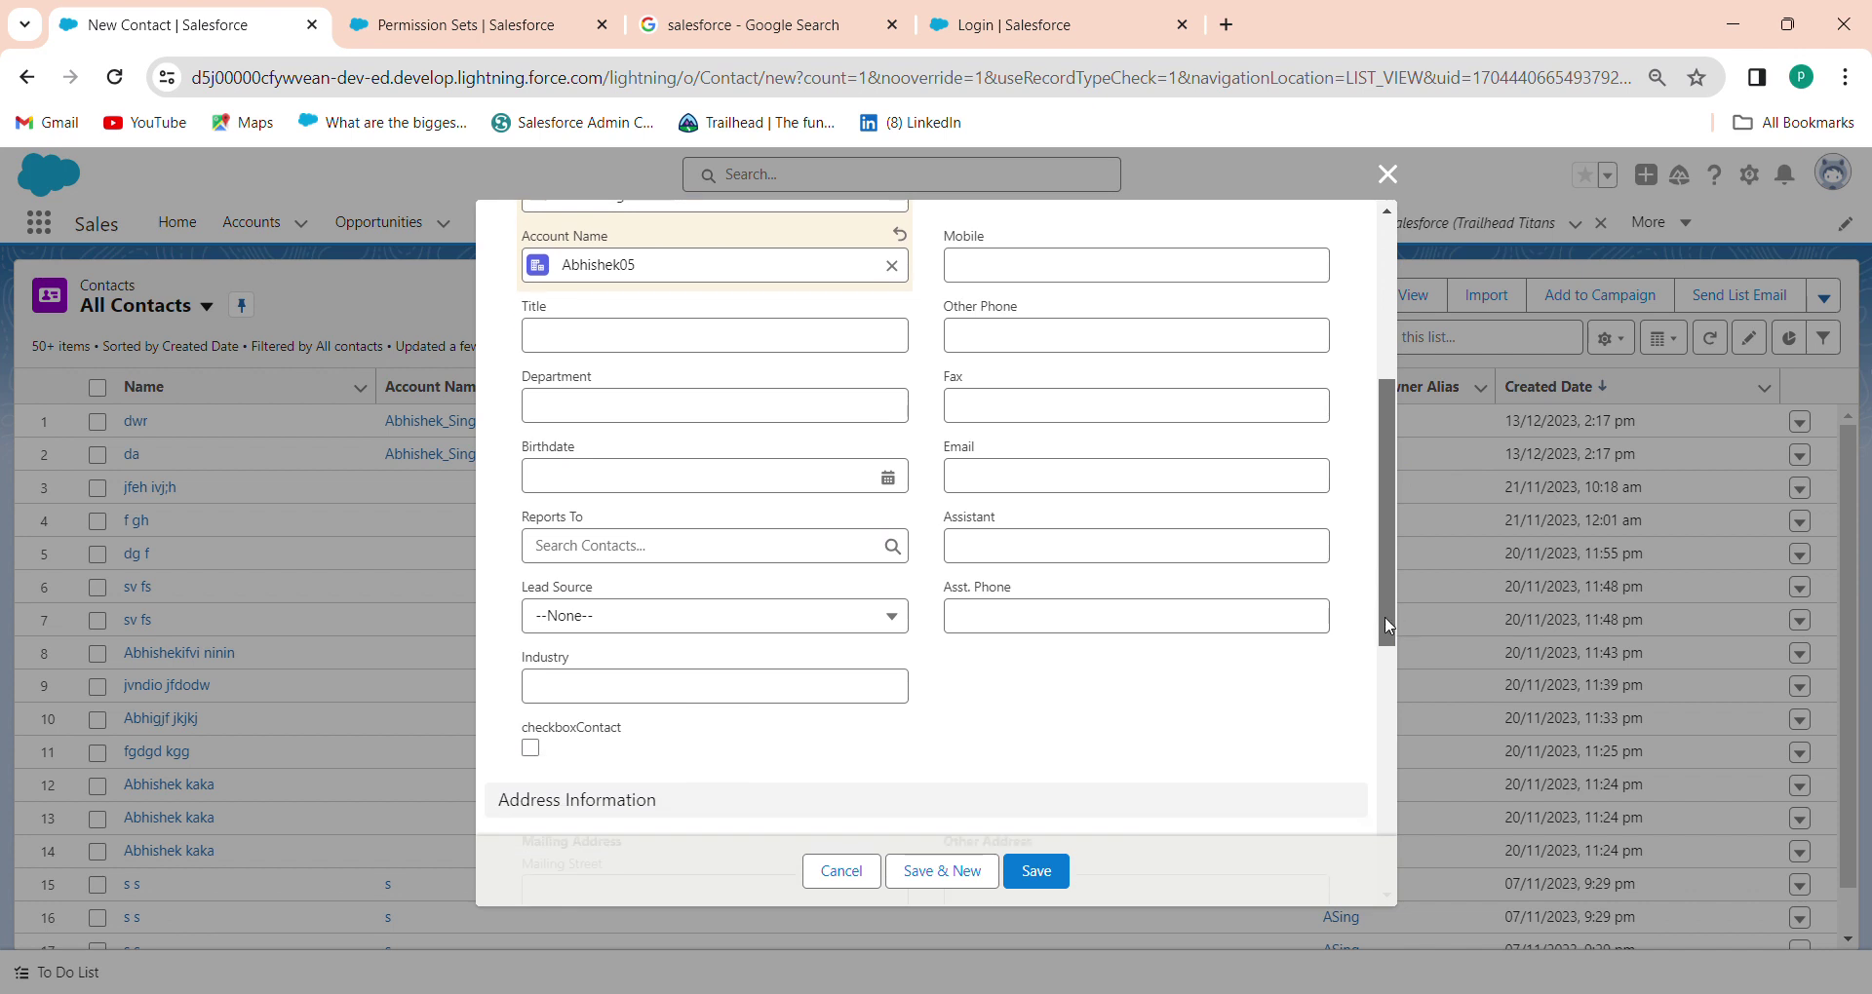
{"action": "left_click", "coordinate": [1052, 465]}
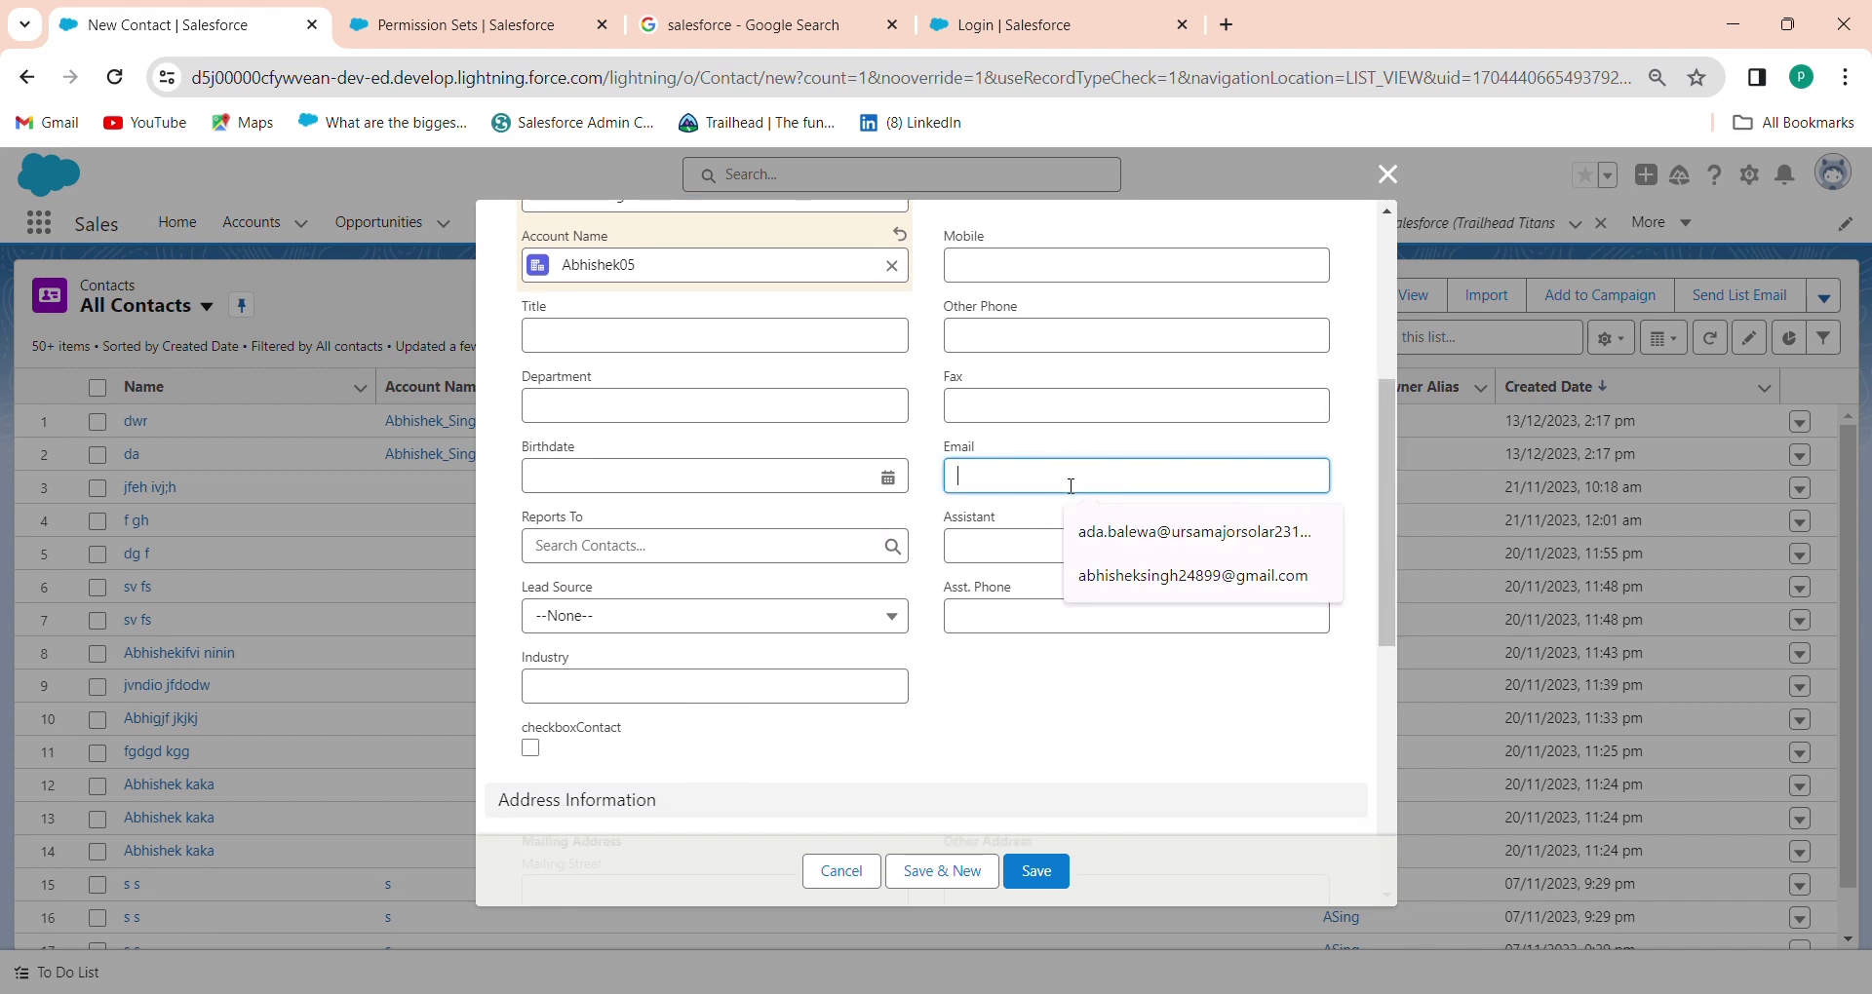
{"action": "left_click", "coordinate": [1168, 593]}
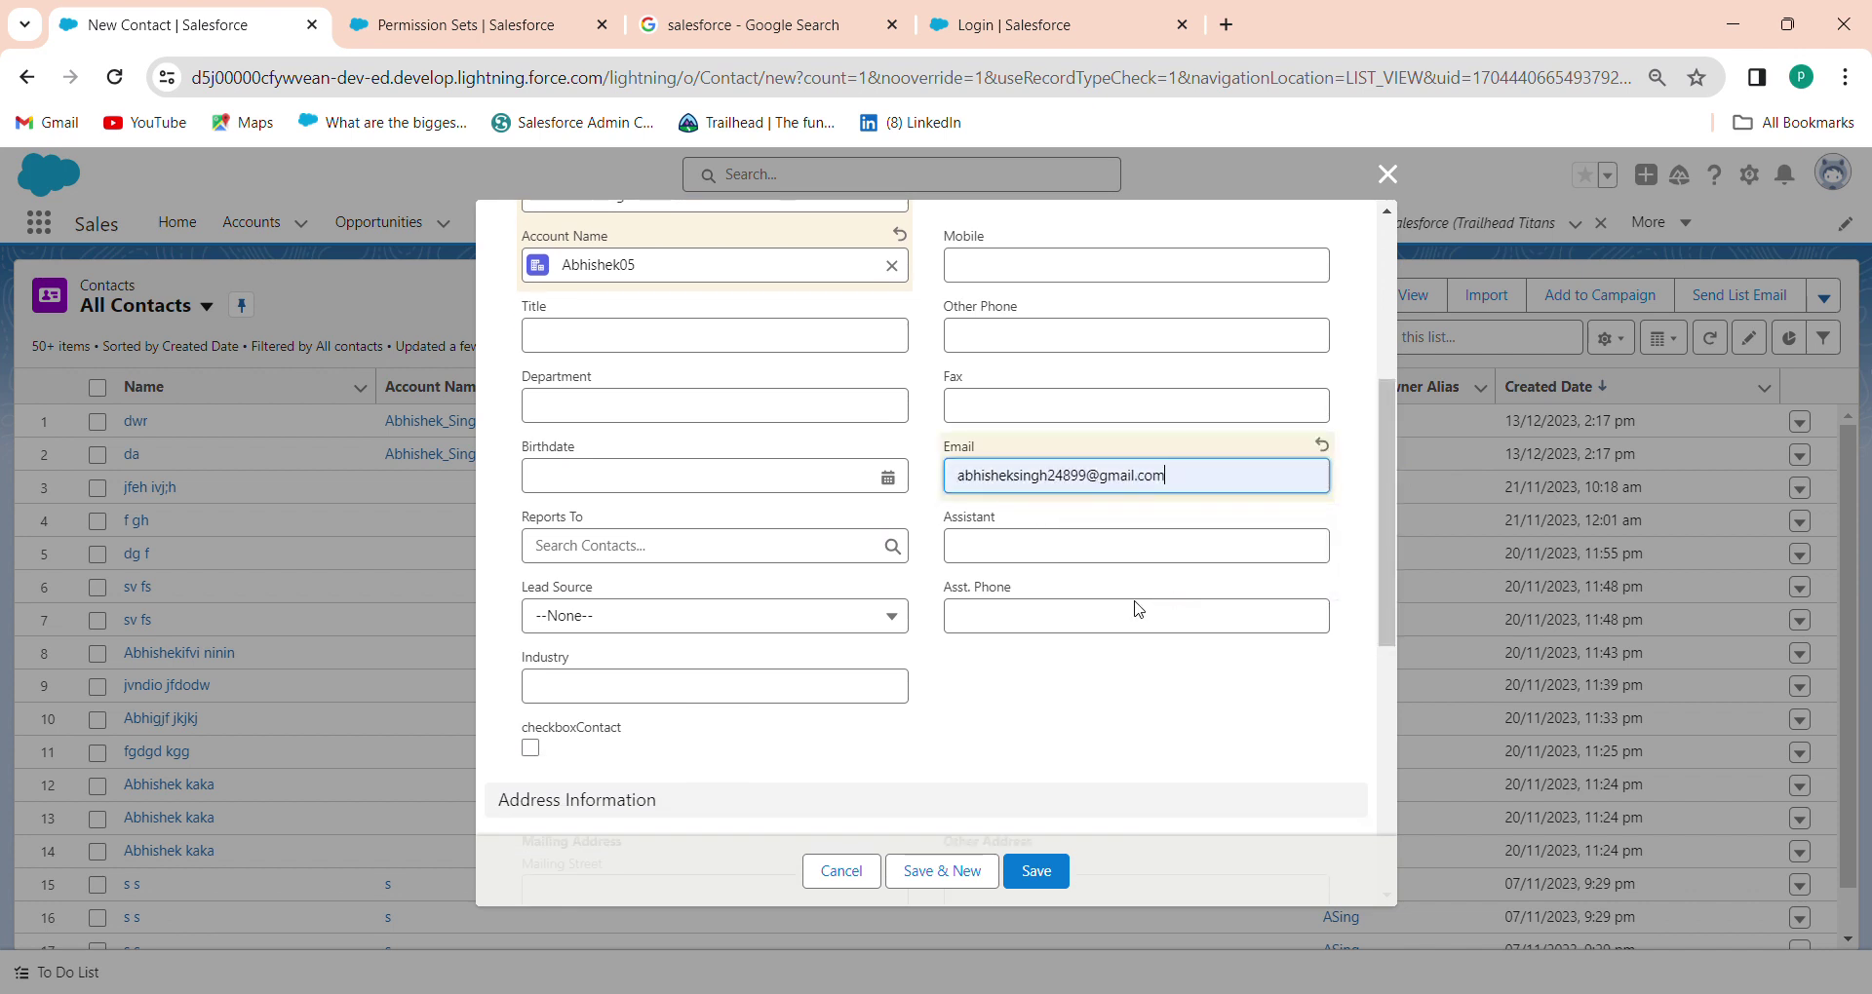
{"action": "left_click", "coordinate": [1036, 870]}
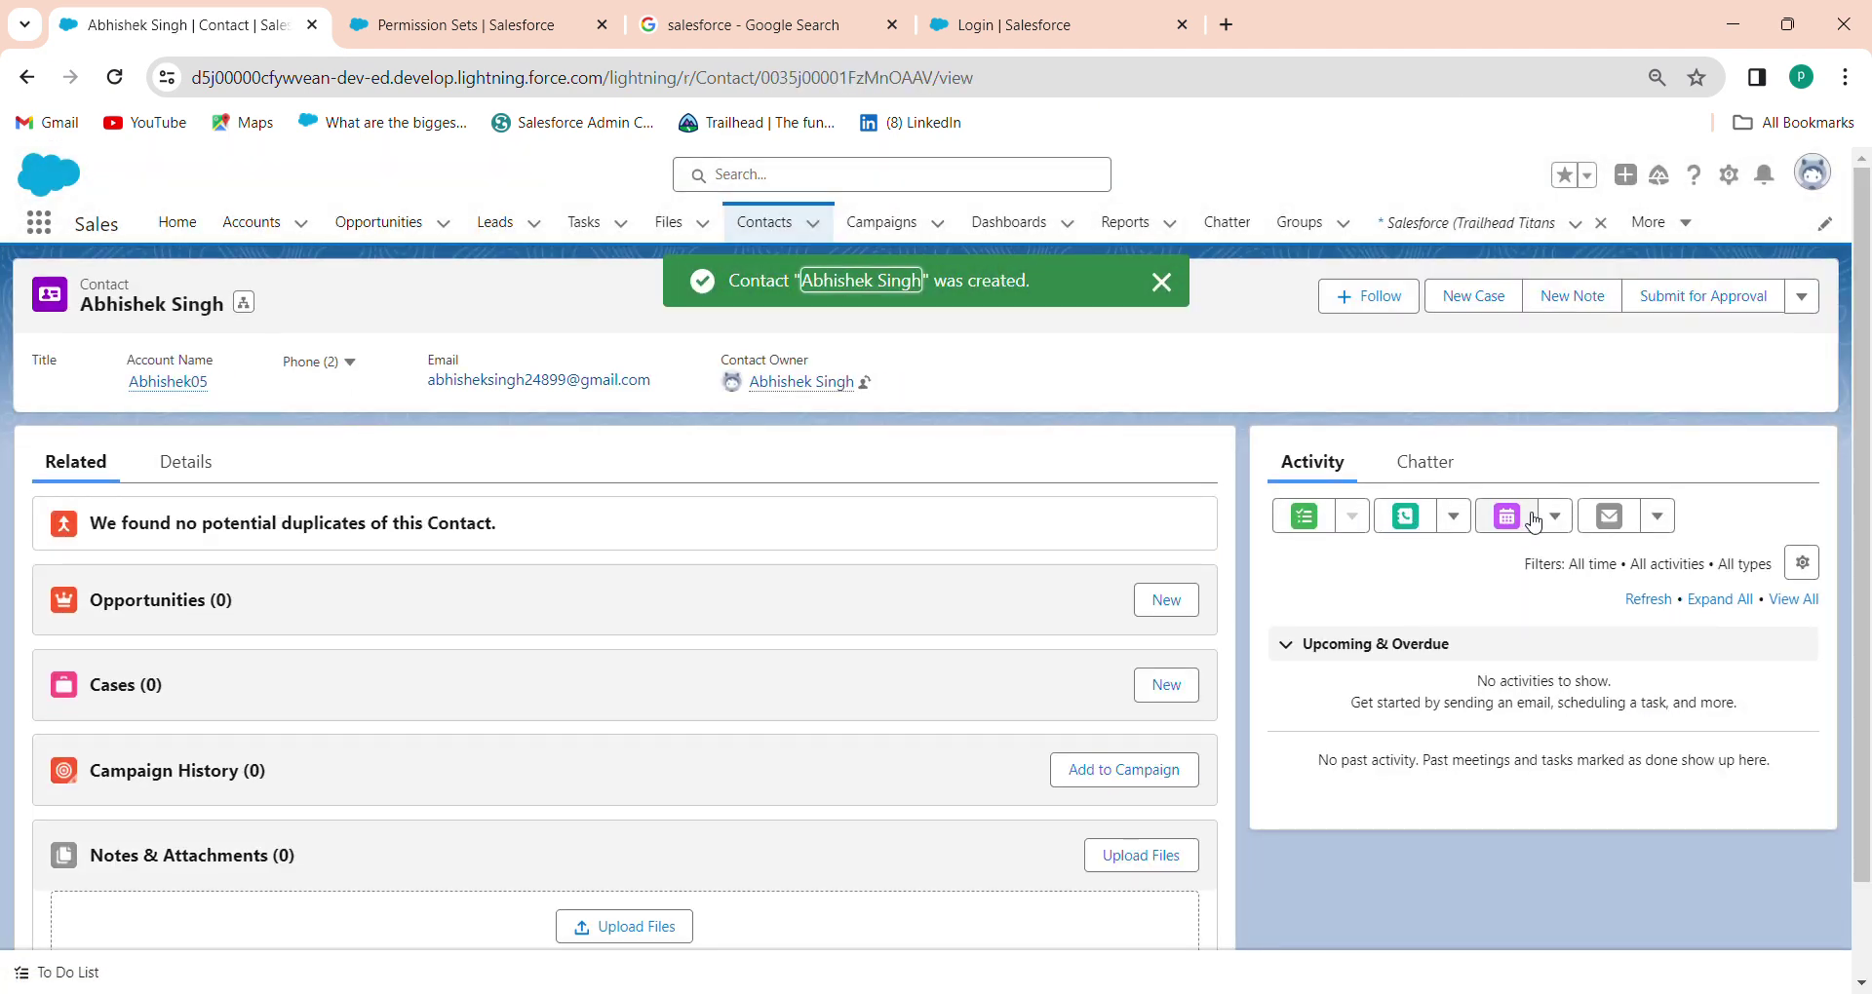
Draft an email to the contact using the new login email template
{"action": "left_click", "coordinate": [1610, 516]}
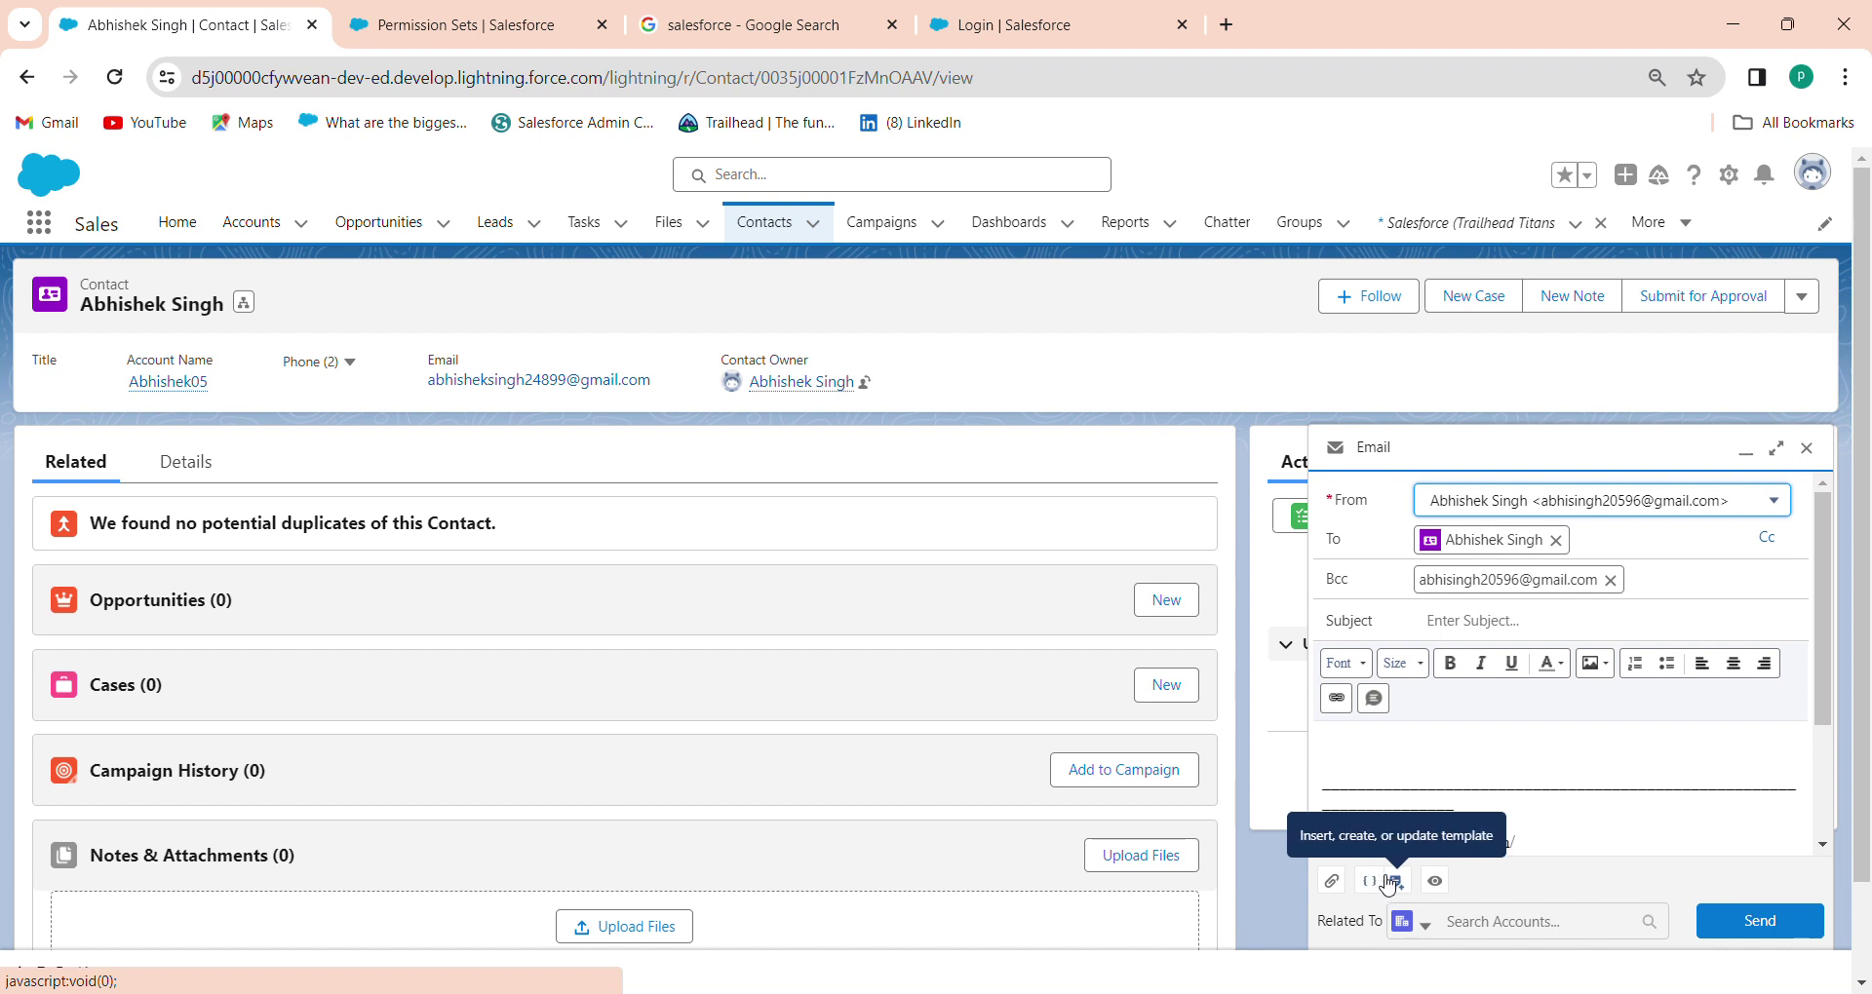
{"action": "left_click", "coordinate": [1389, 883]}
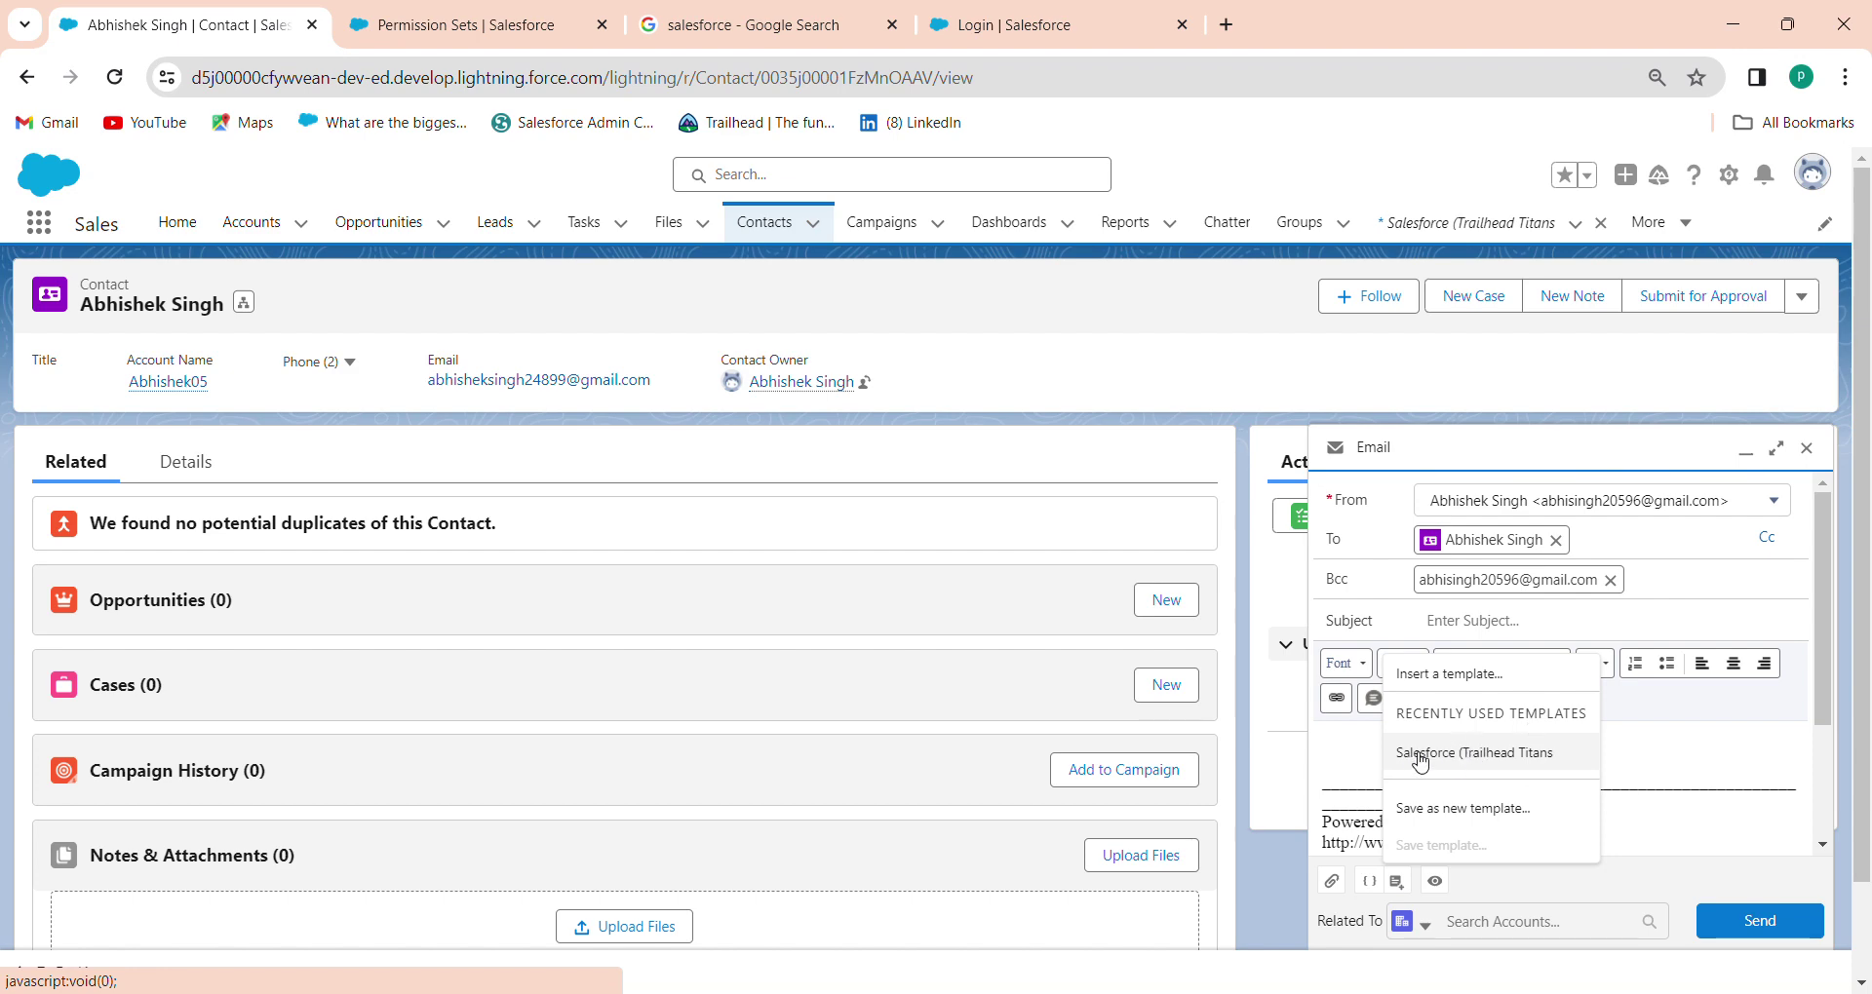
{"action": "left_click", "coordinate": [1472, 754]}
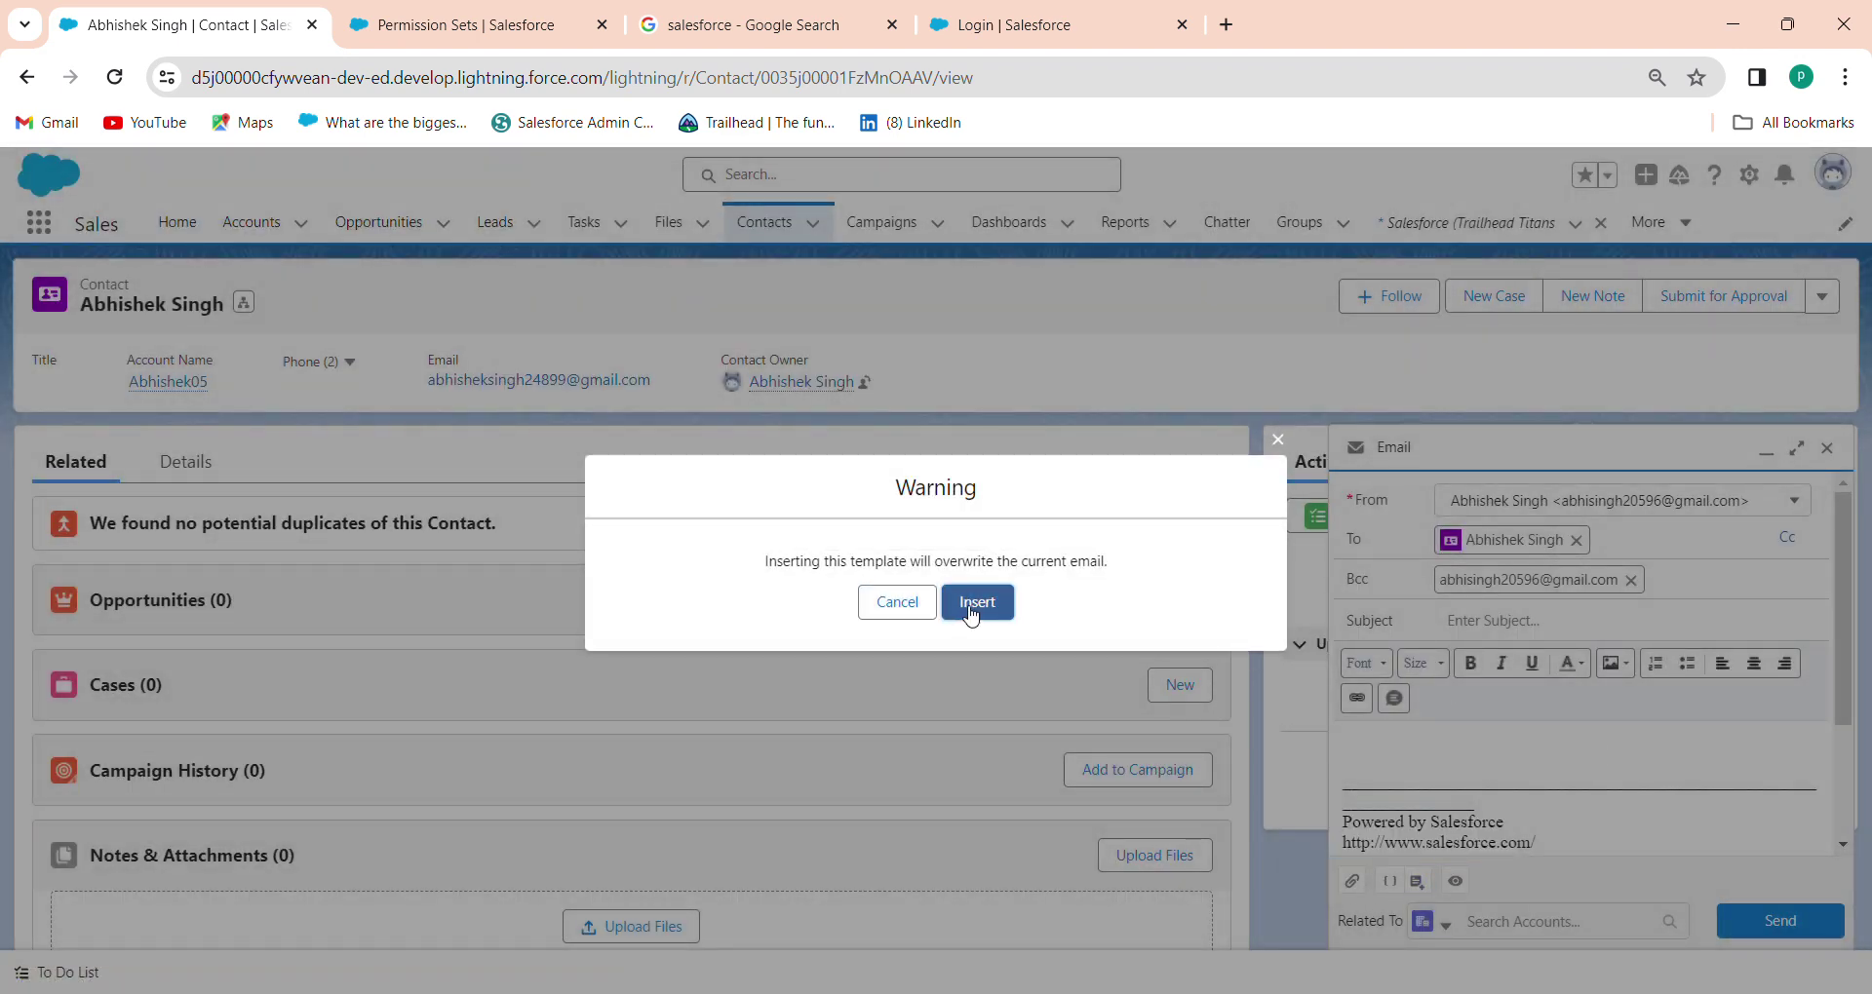
{"action": "left_click", "coordinate": [973, 603]}
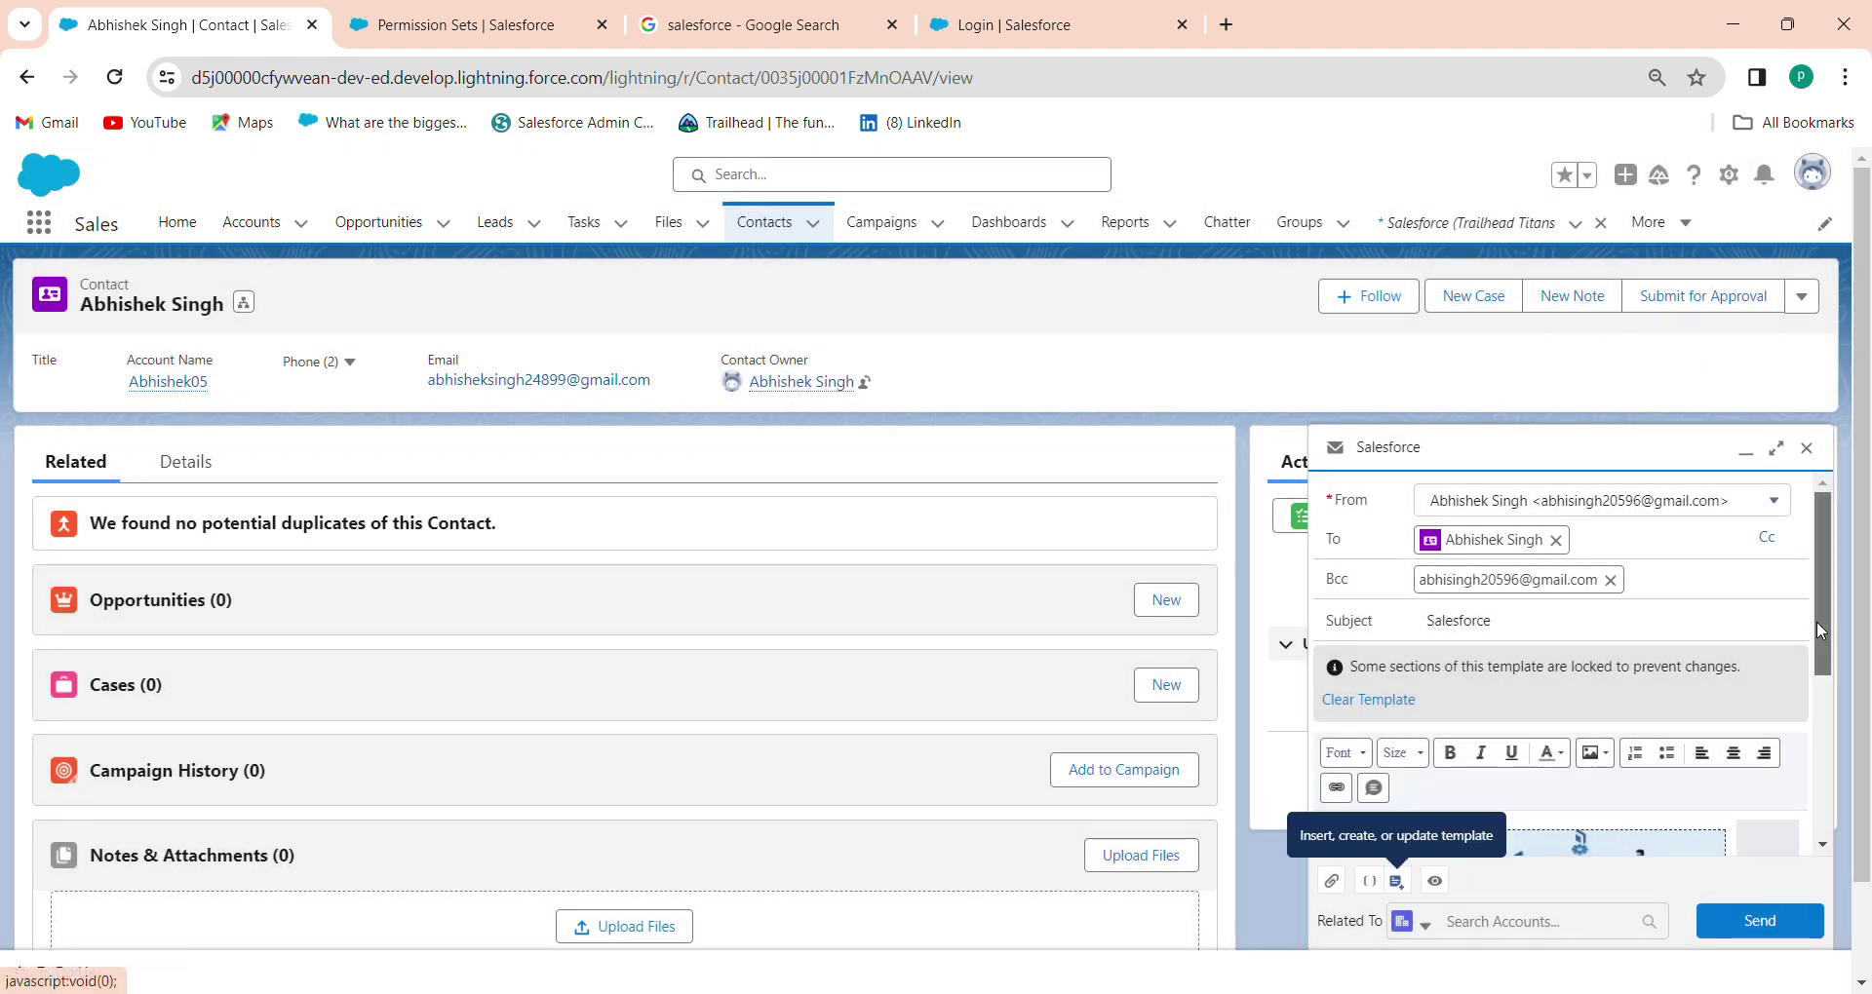
Preview the templated email, then close the preview and the email composer
{"action": "scroll", "coordinate": [1816, 628], "scroll_direction": "down", "scroll_amount": 5}
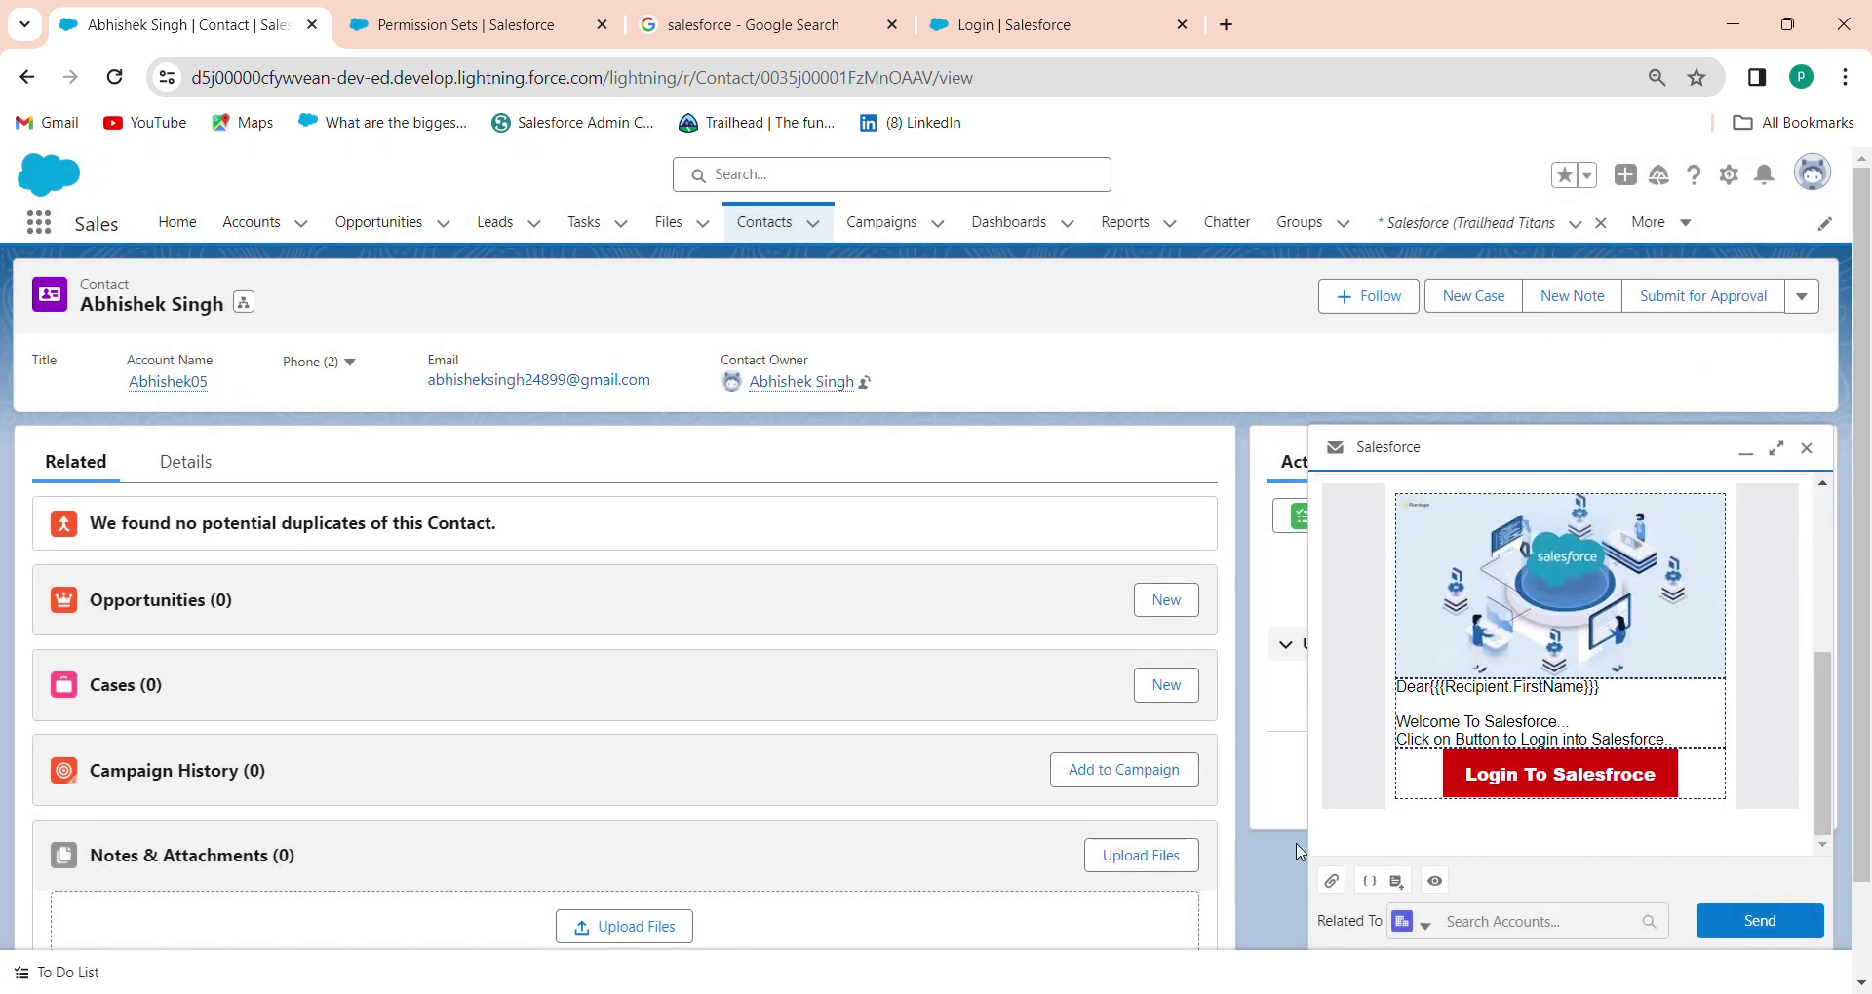
{"action": "left_click", "coordinate": [1432, 883]}
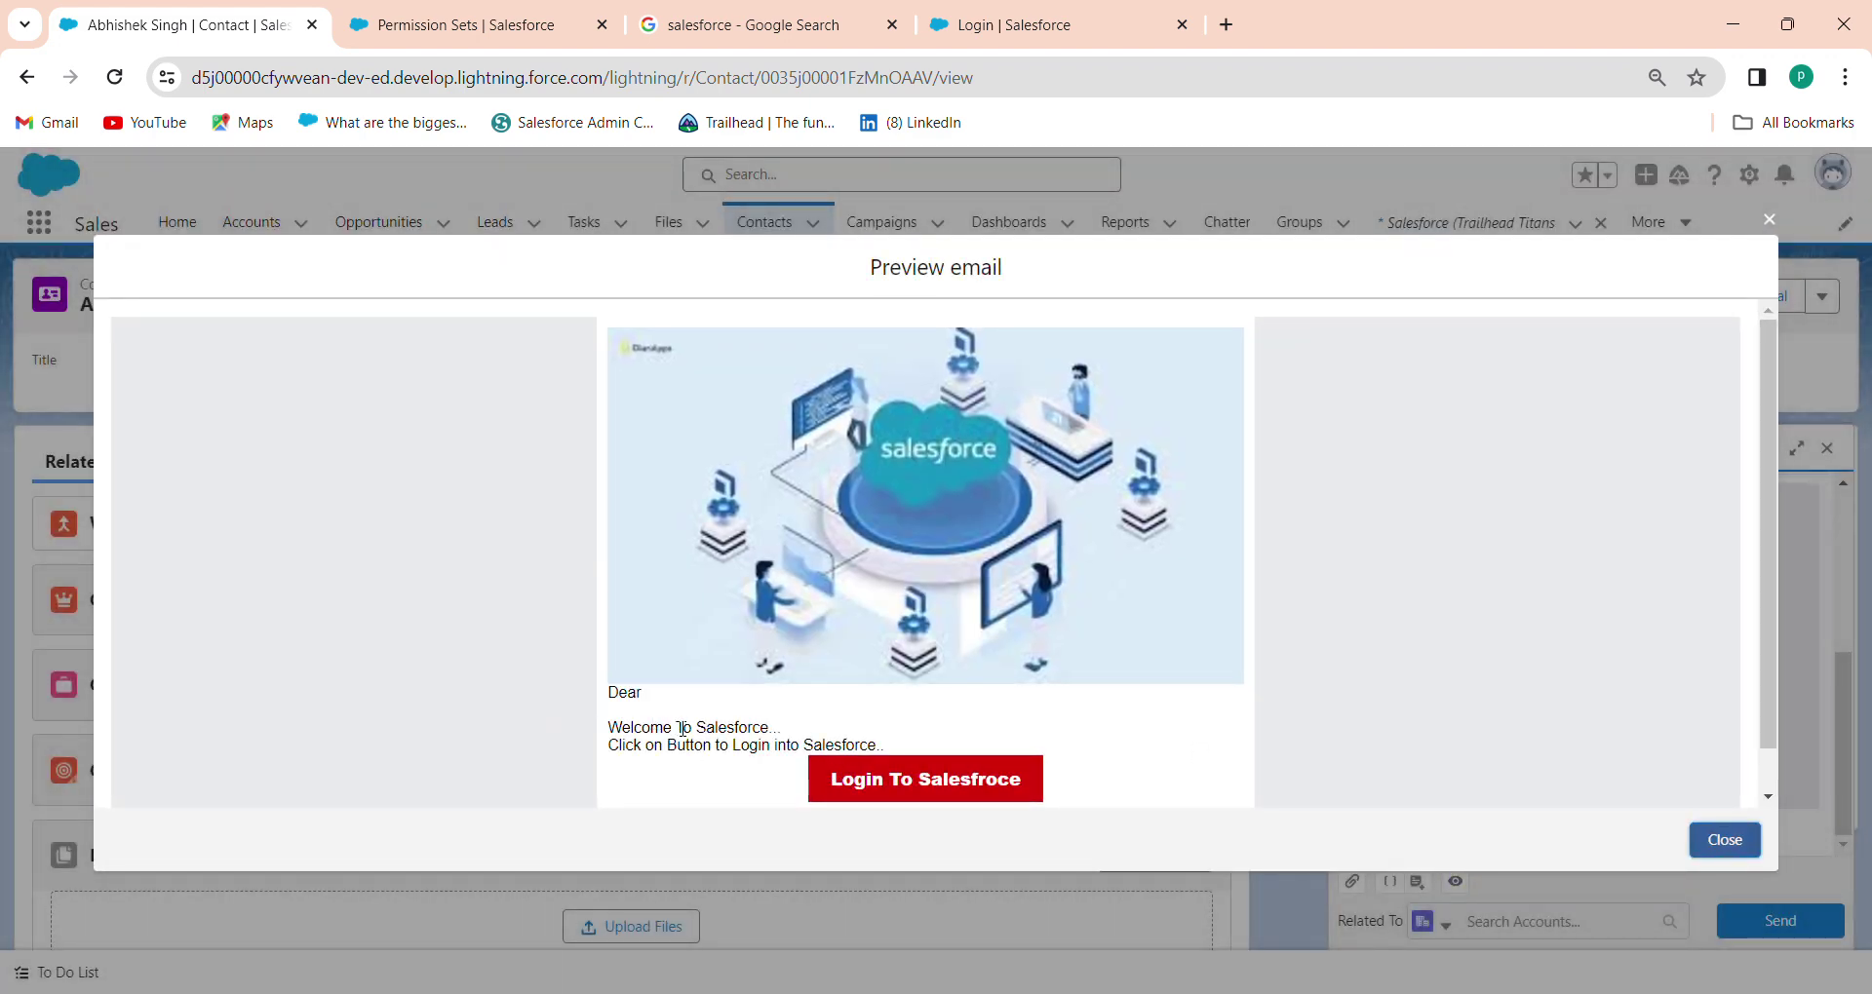
{"action": "left_click", "coordinate": [1725, 839]}
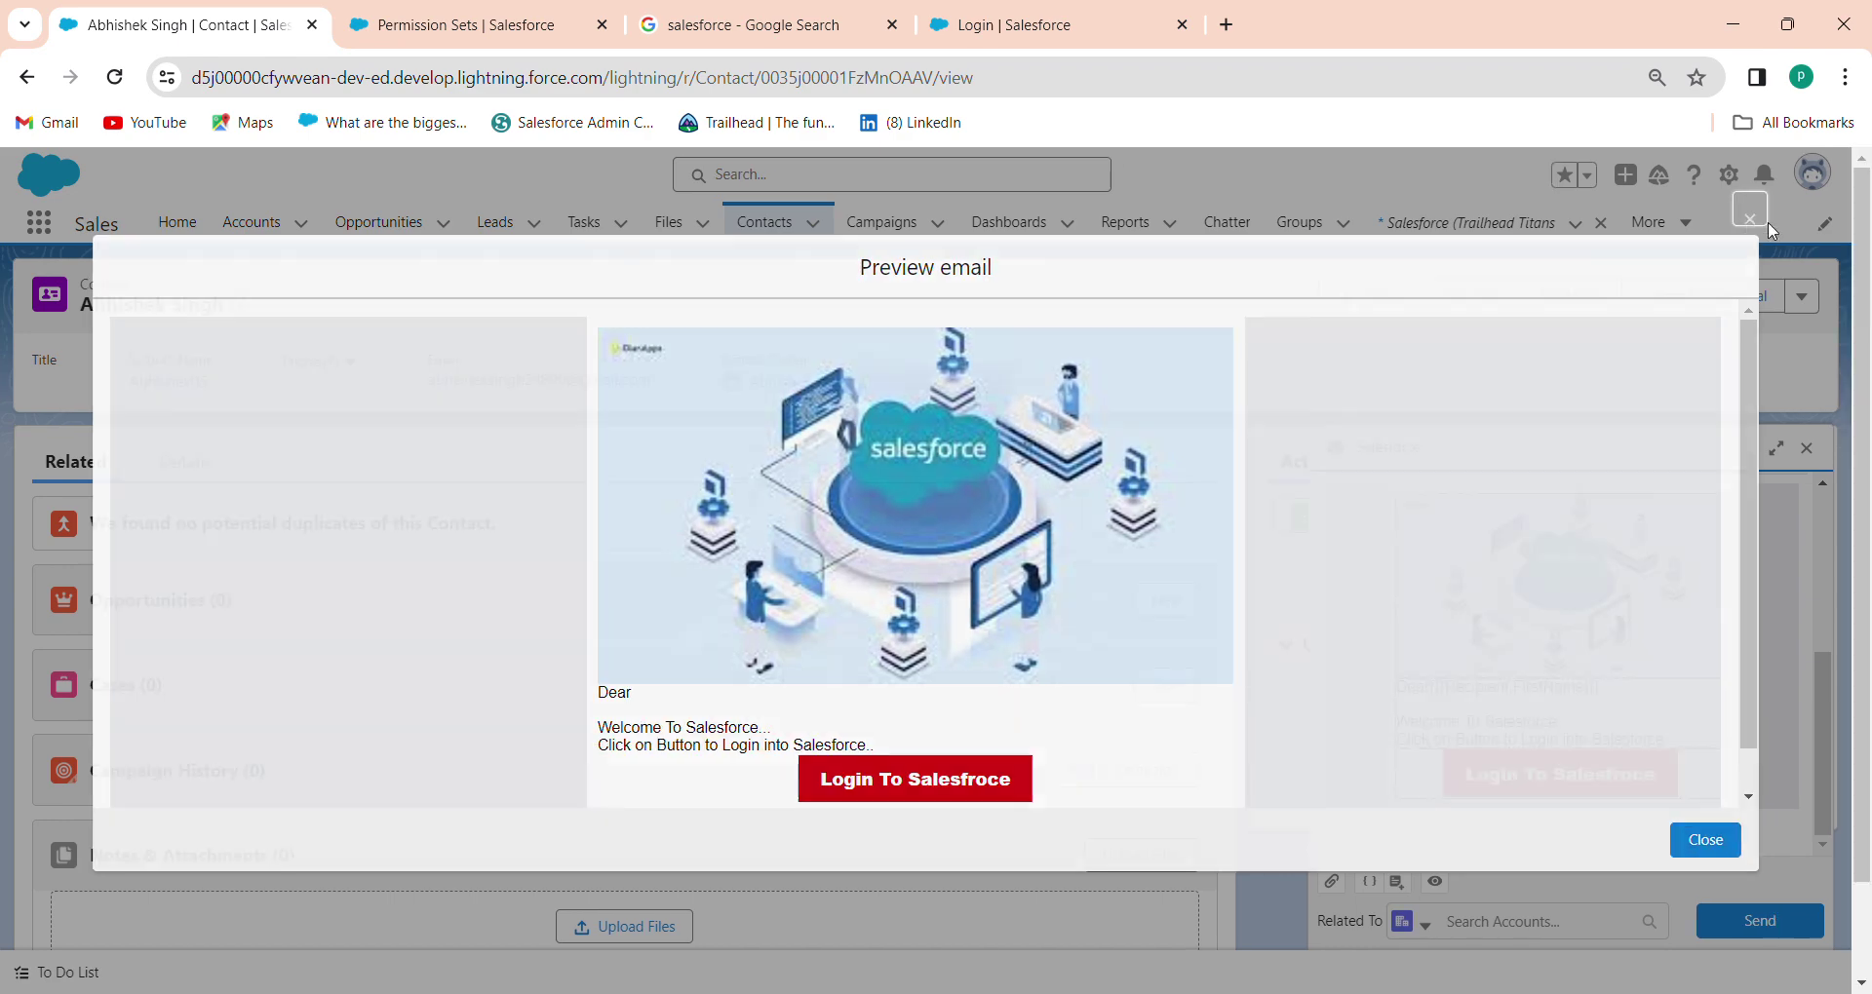
{"action": "left_click", "coordinate": [1807, 448]}
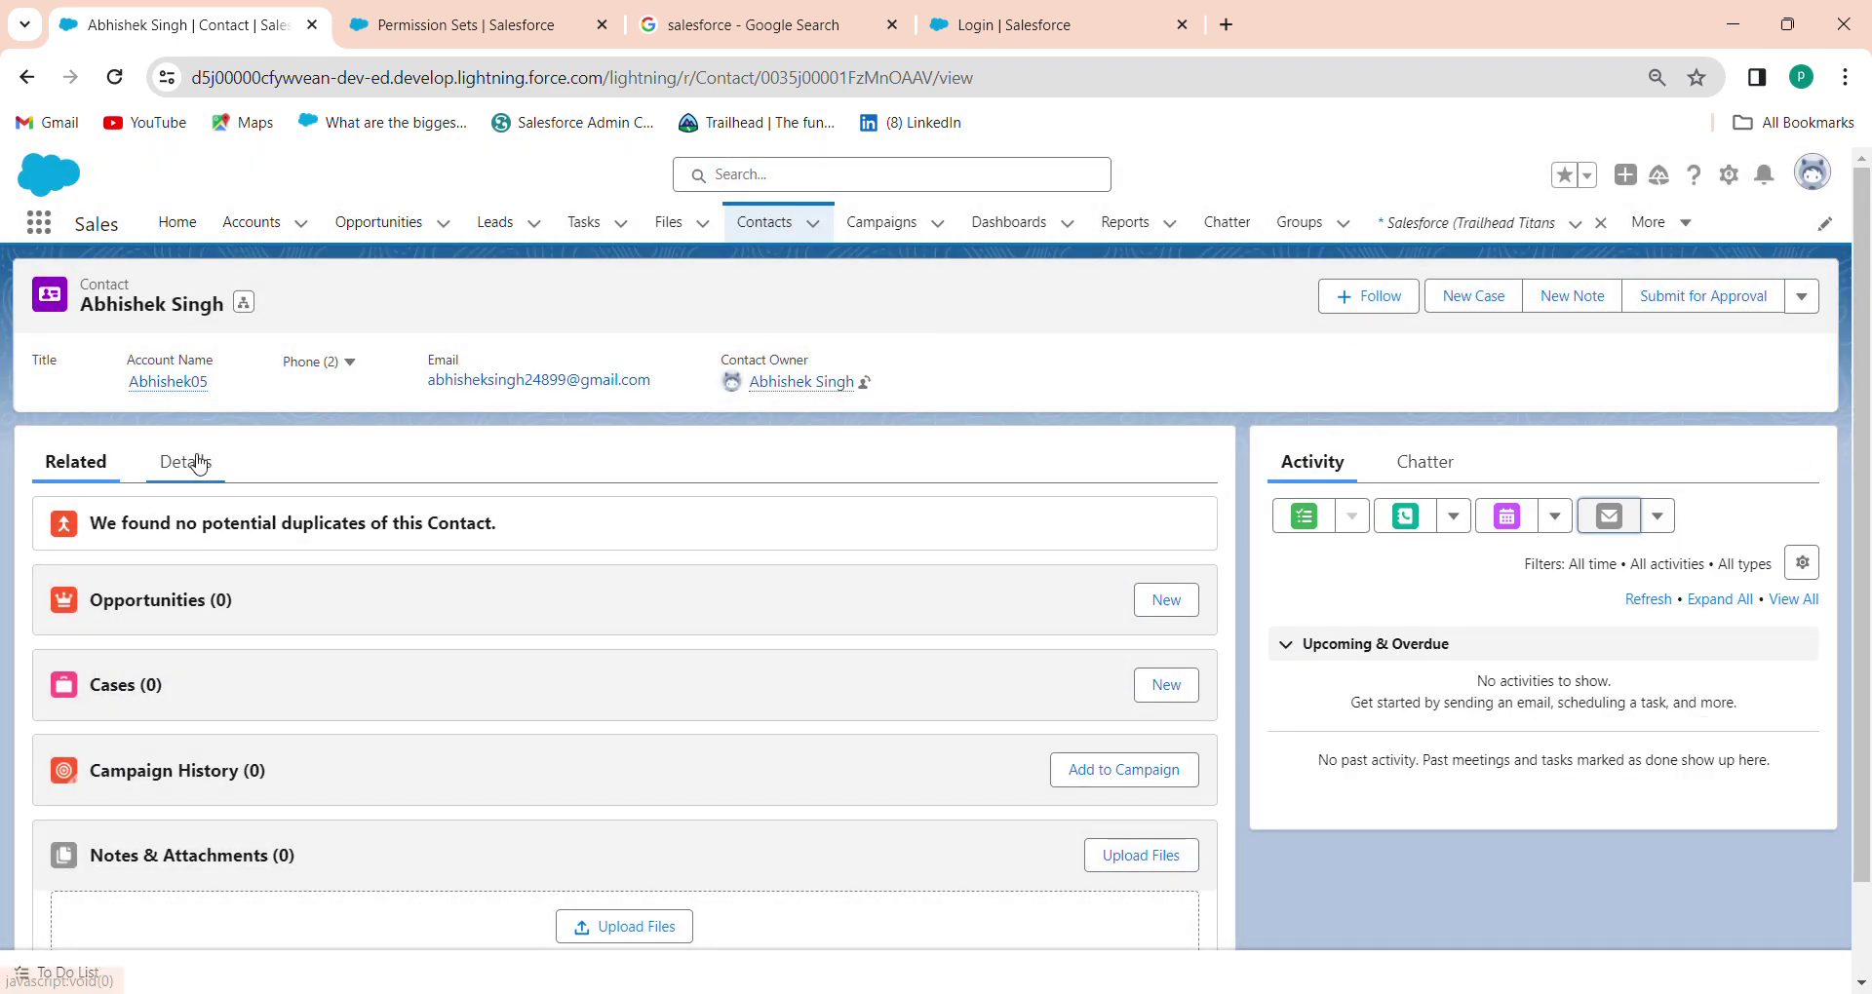
Move the contact's first name out of Last Name into First Name and save
{"action": "left_click", "coordinate": [196, 463]}
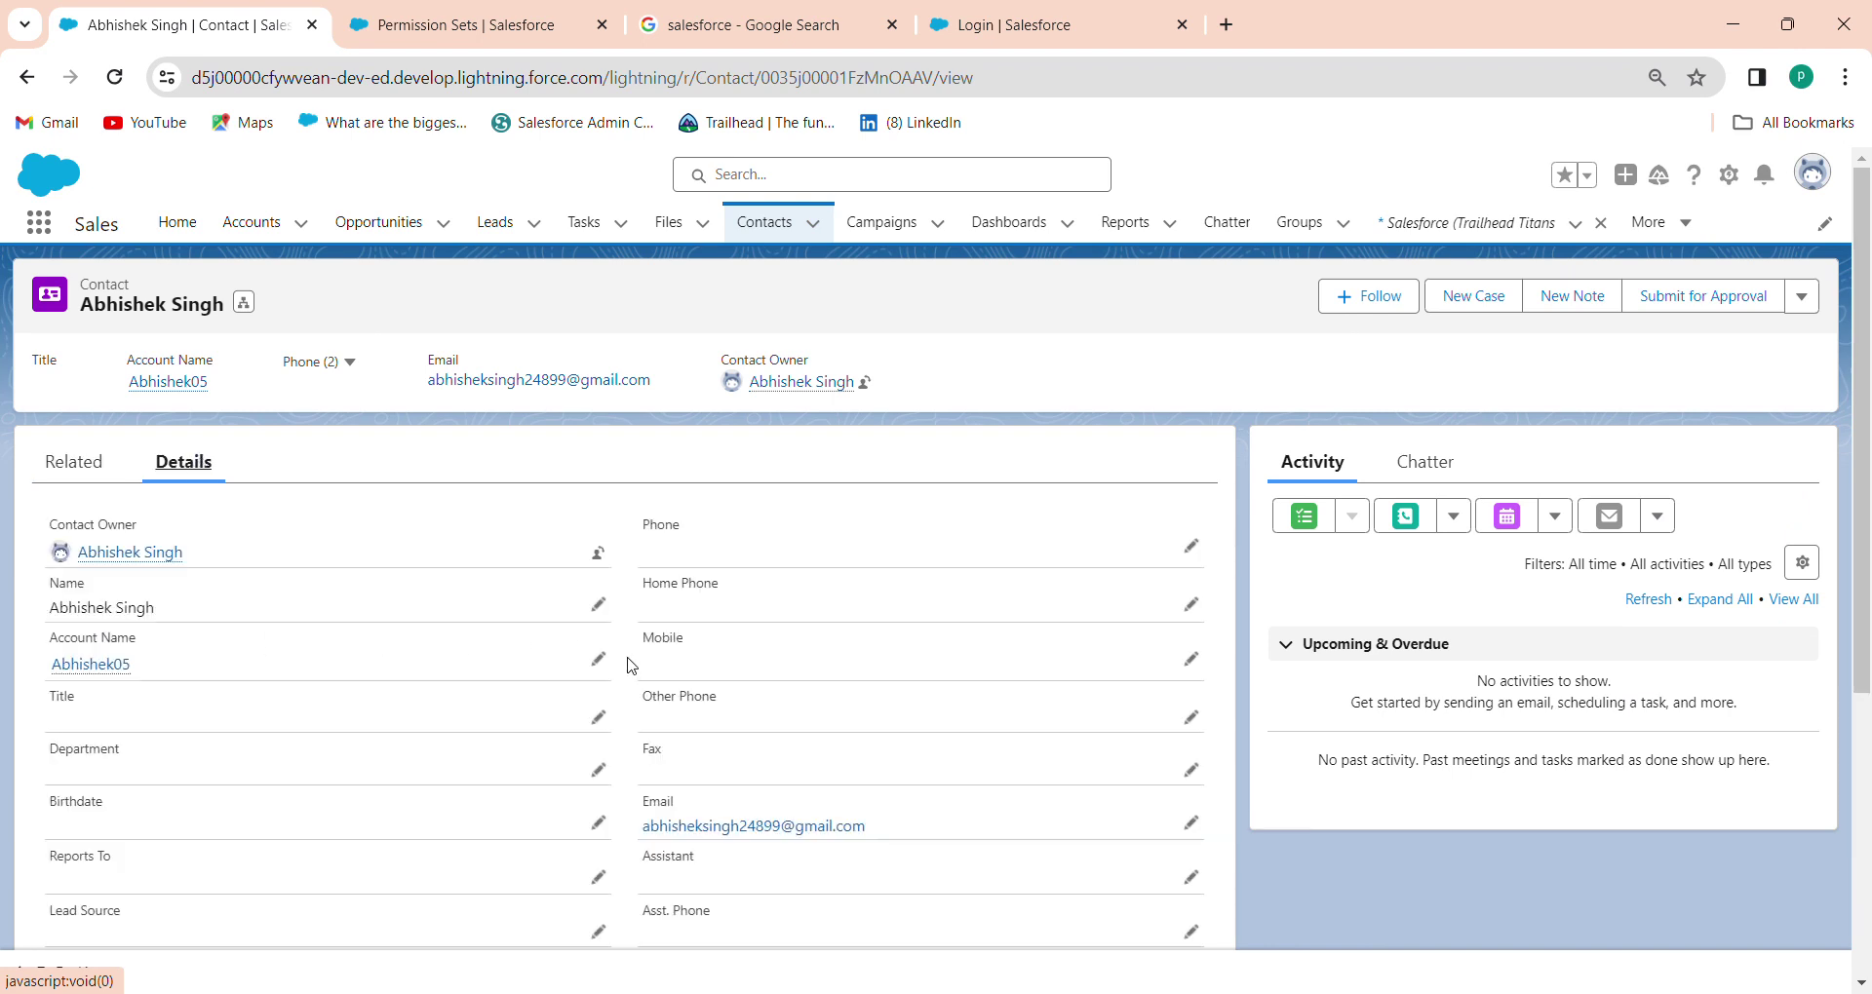
{"action": "left_click", "coordinate": [597, 660]}
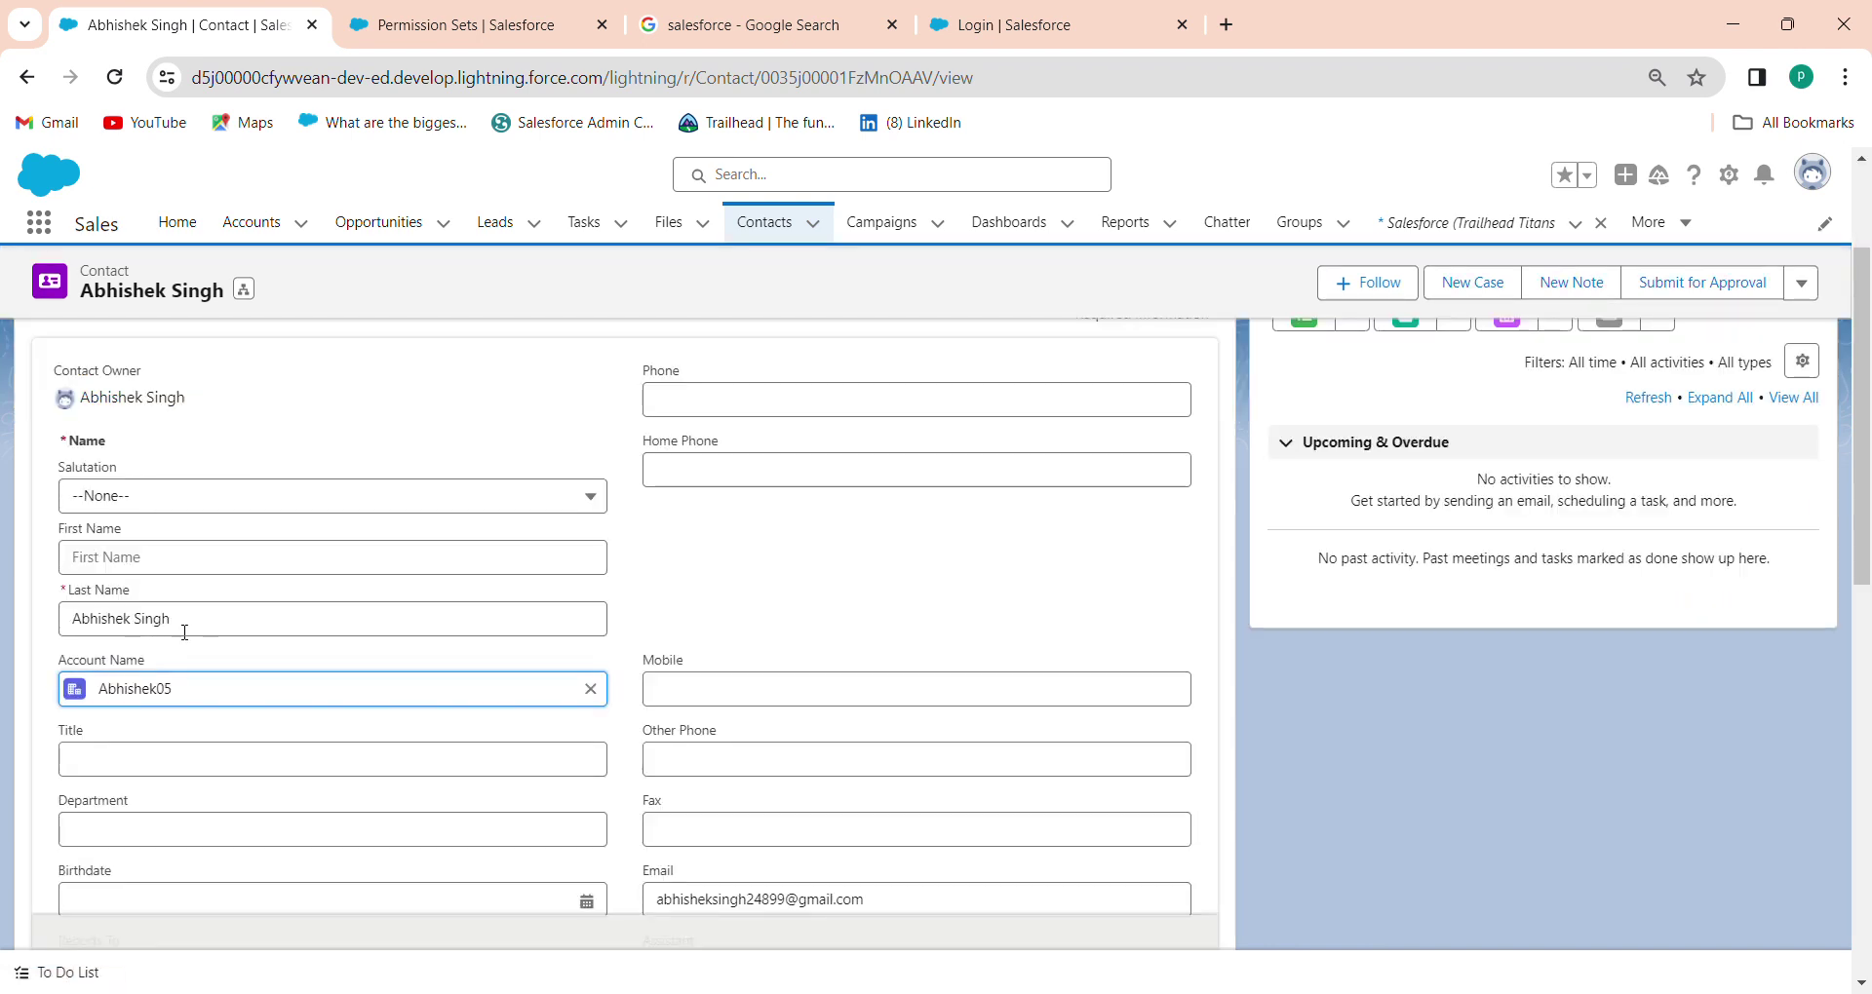
{"action": "left_click", "coordinate": [149, 555]}
{"action": "left_click_drag", "start_coordinate": [130, 618], "coordinate": [3, 614]}
{"action": "key", "text": "BackSpace"}
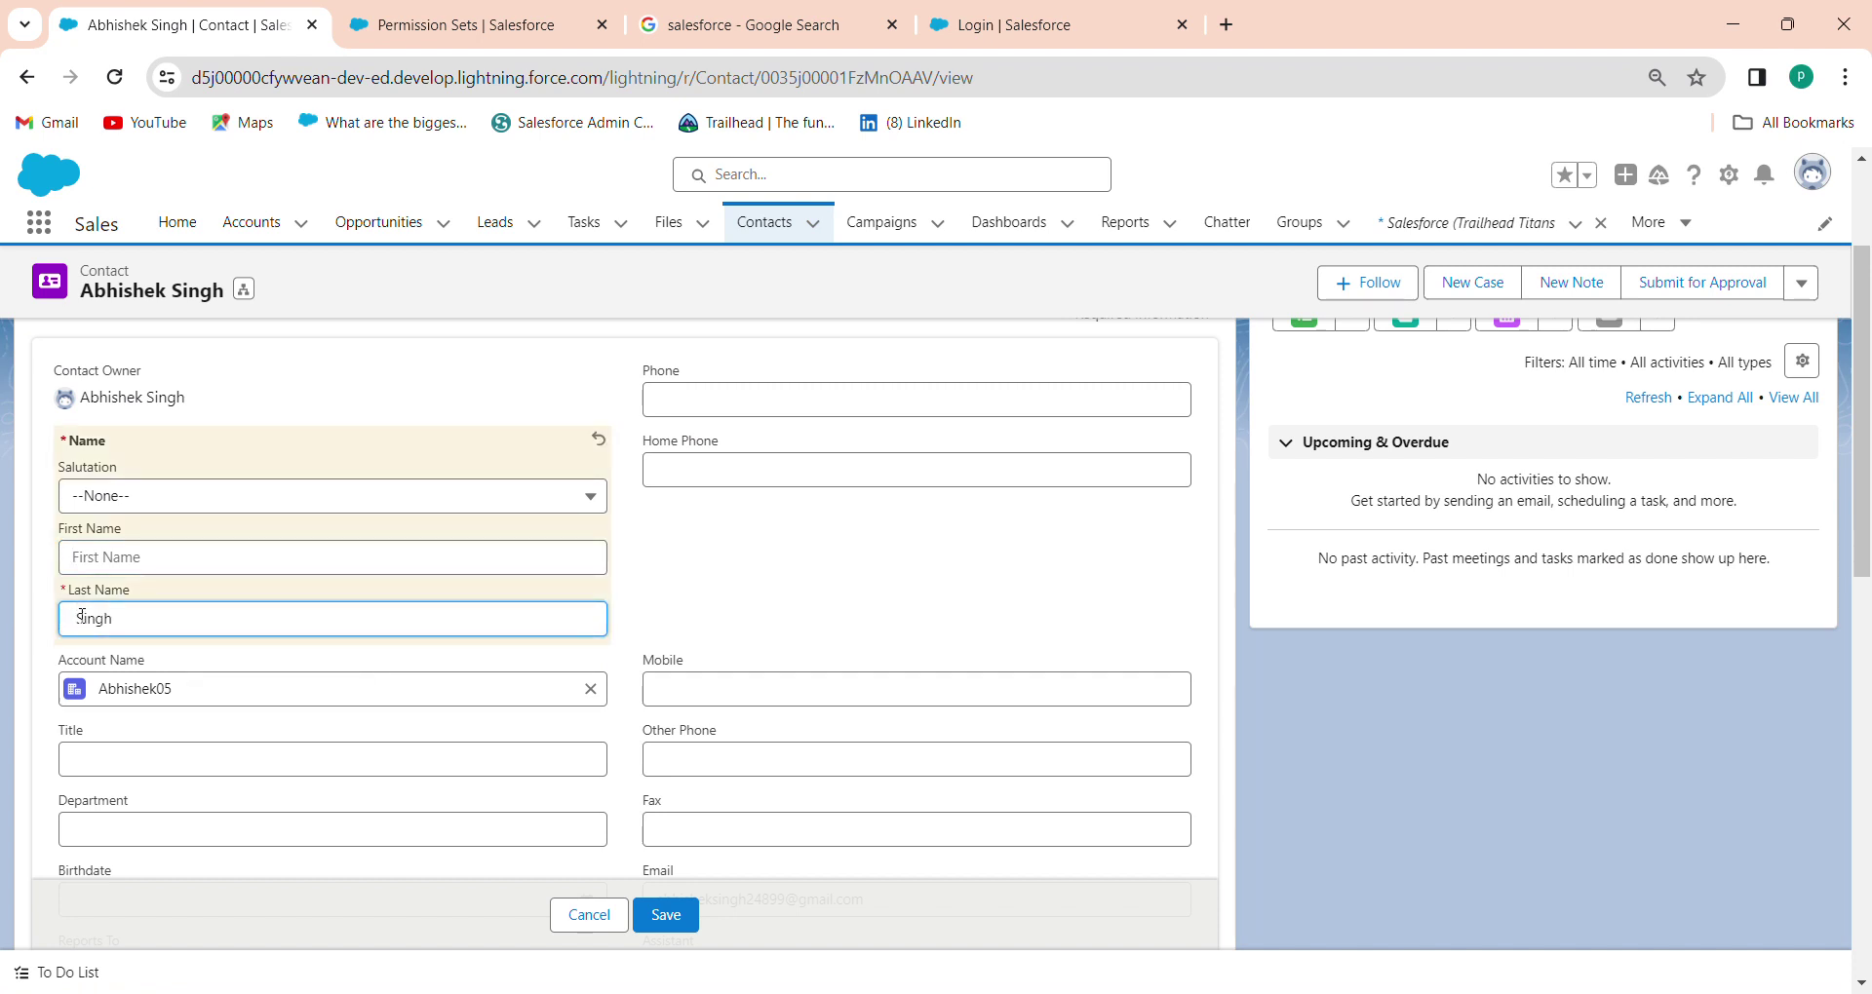
{"action": "left_click", "coordinate": [147, 559]}
{"action": "type", "text": "Abhishek"}
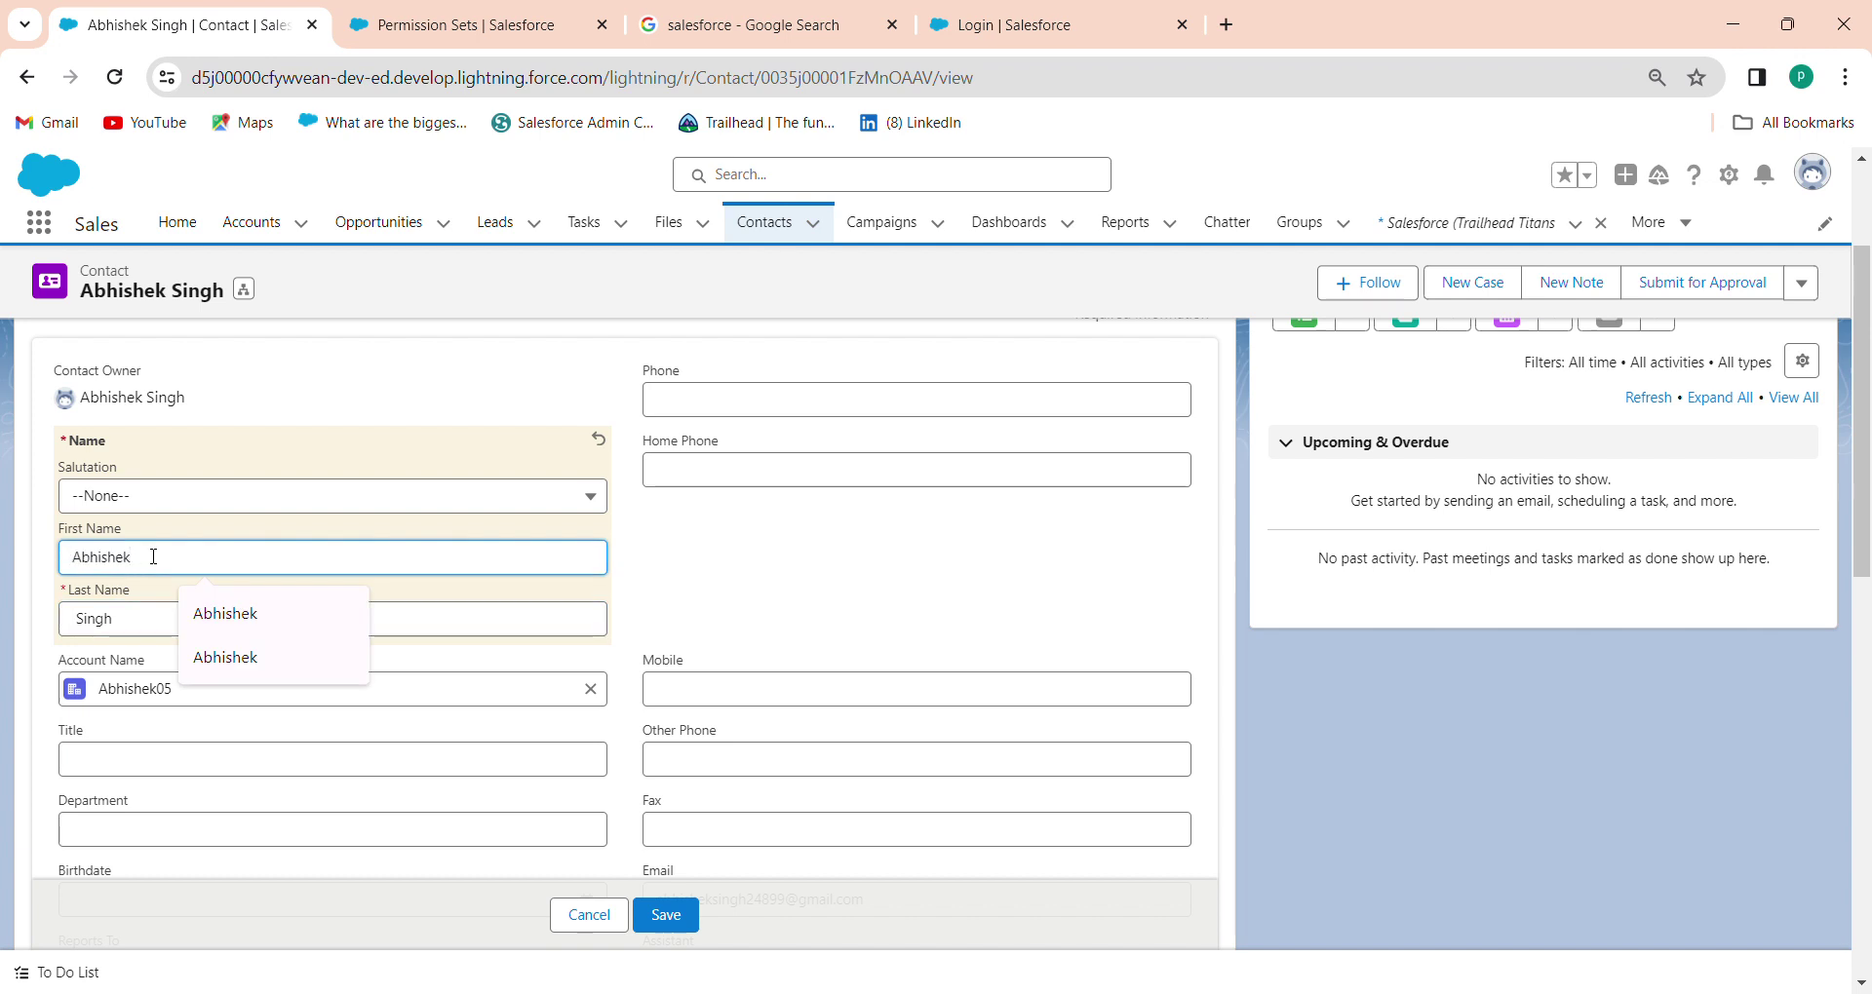
{"action": "left_click", "coordinate": [667, 917]}
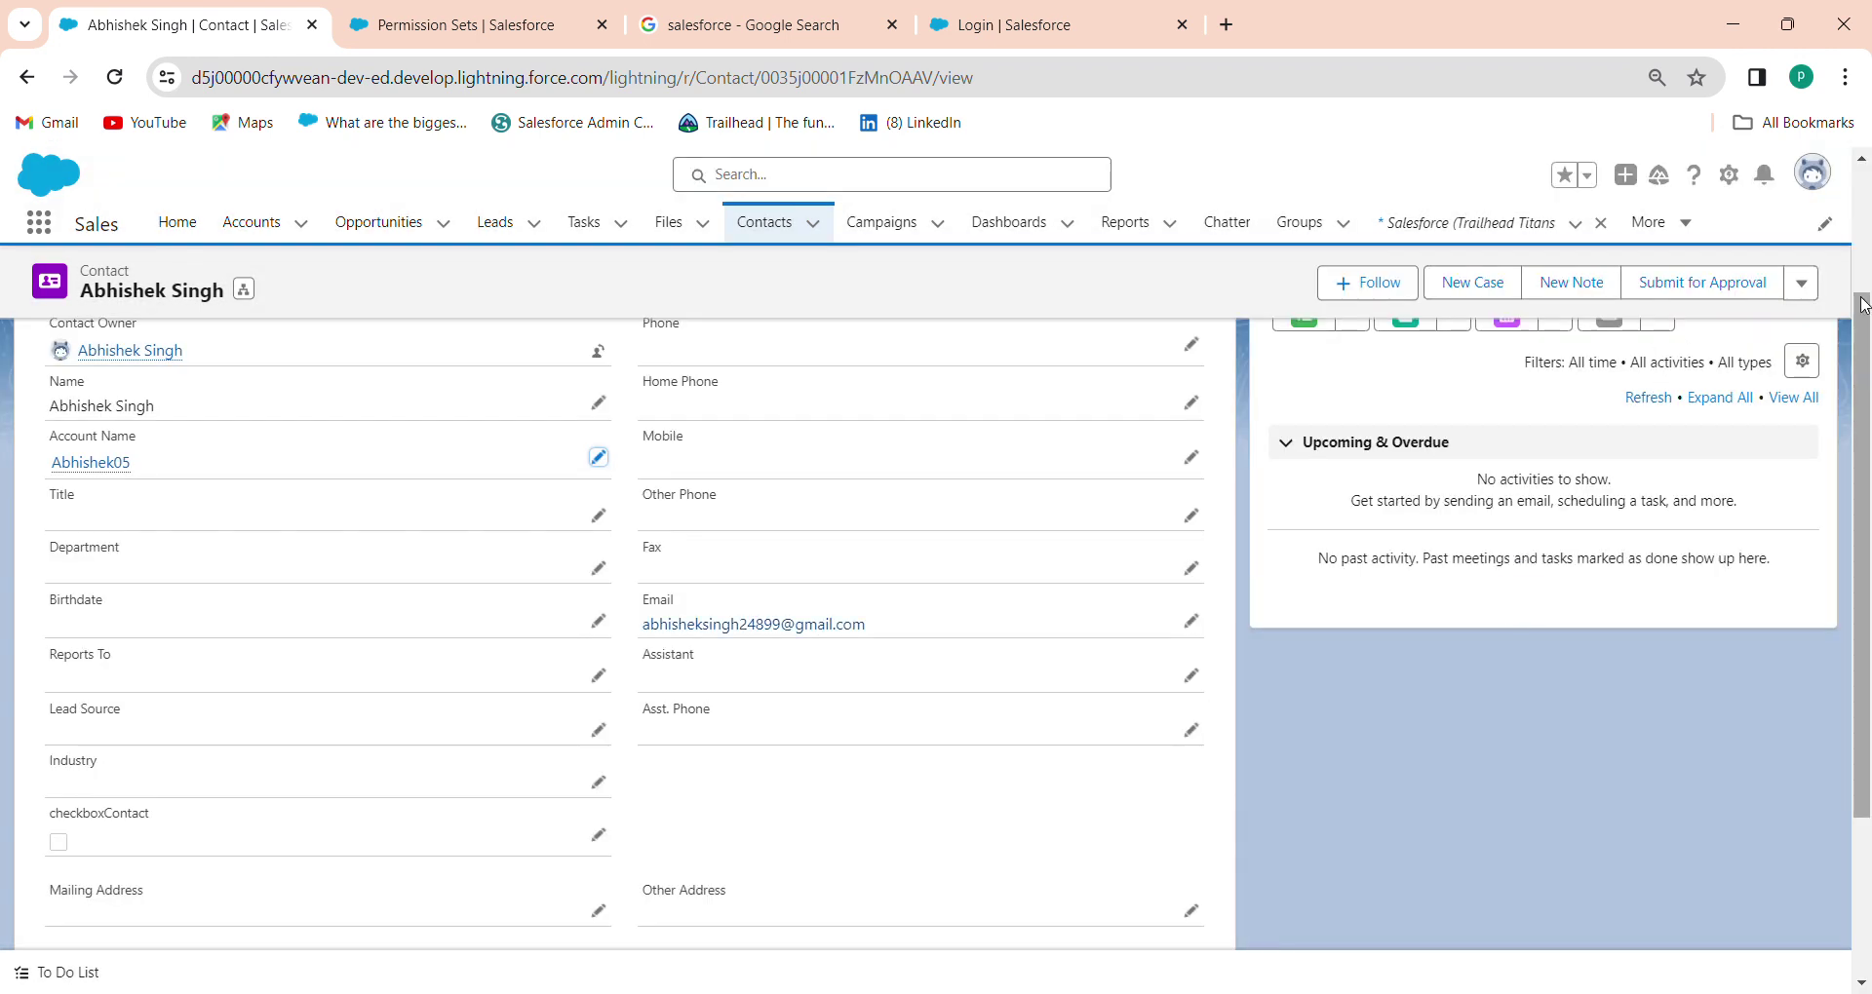
{"action": "scroll", "coordinate": [1860, 281], "scroll_direction": "up", "scroll_amount": 1}
{"action": "scroll", "coordinate": [1860, 282], "scroll_direction": "up", "scroll_amount": 2}
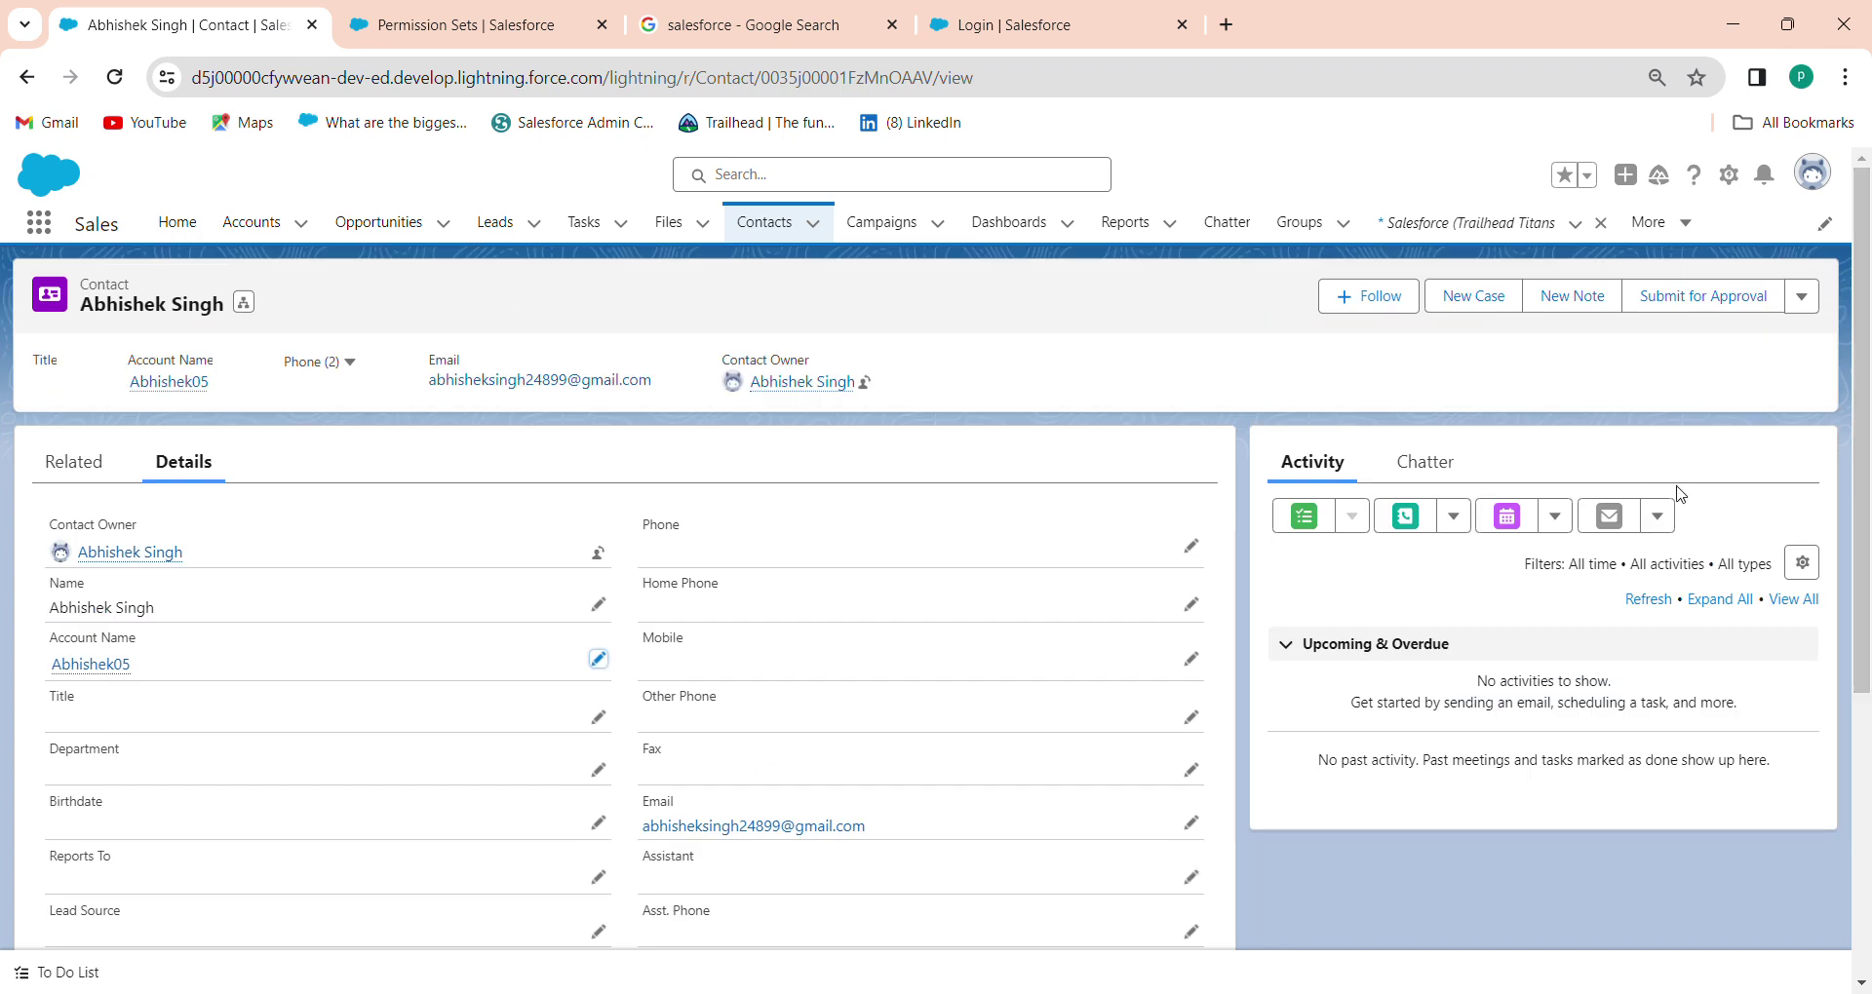
Draft an email to the contact from the recently used Salesforce template
{"action": "left_click", "coordinate": [1614, 515]}
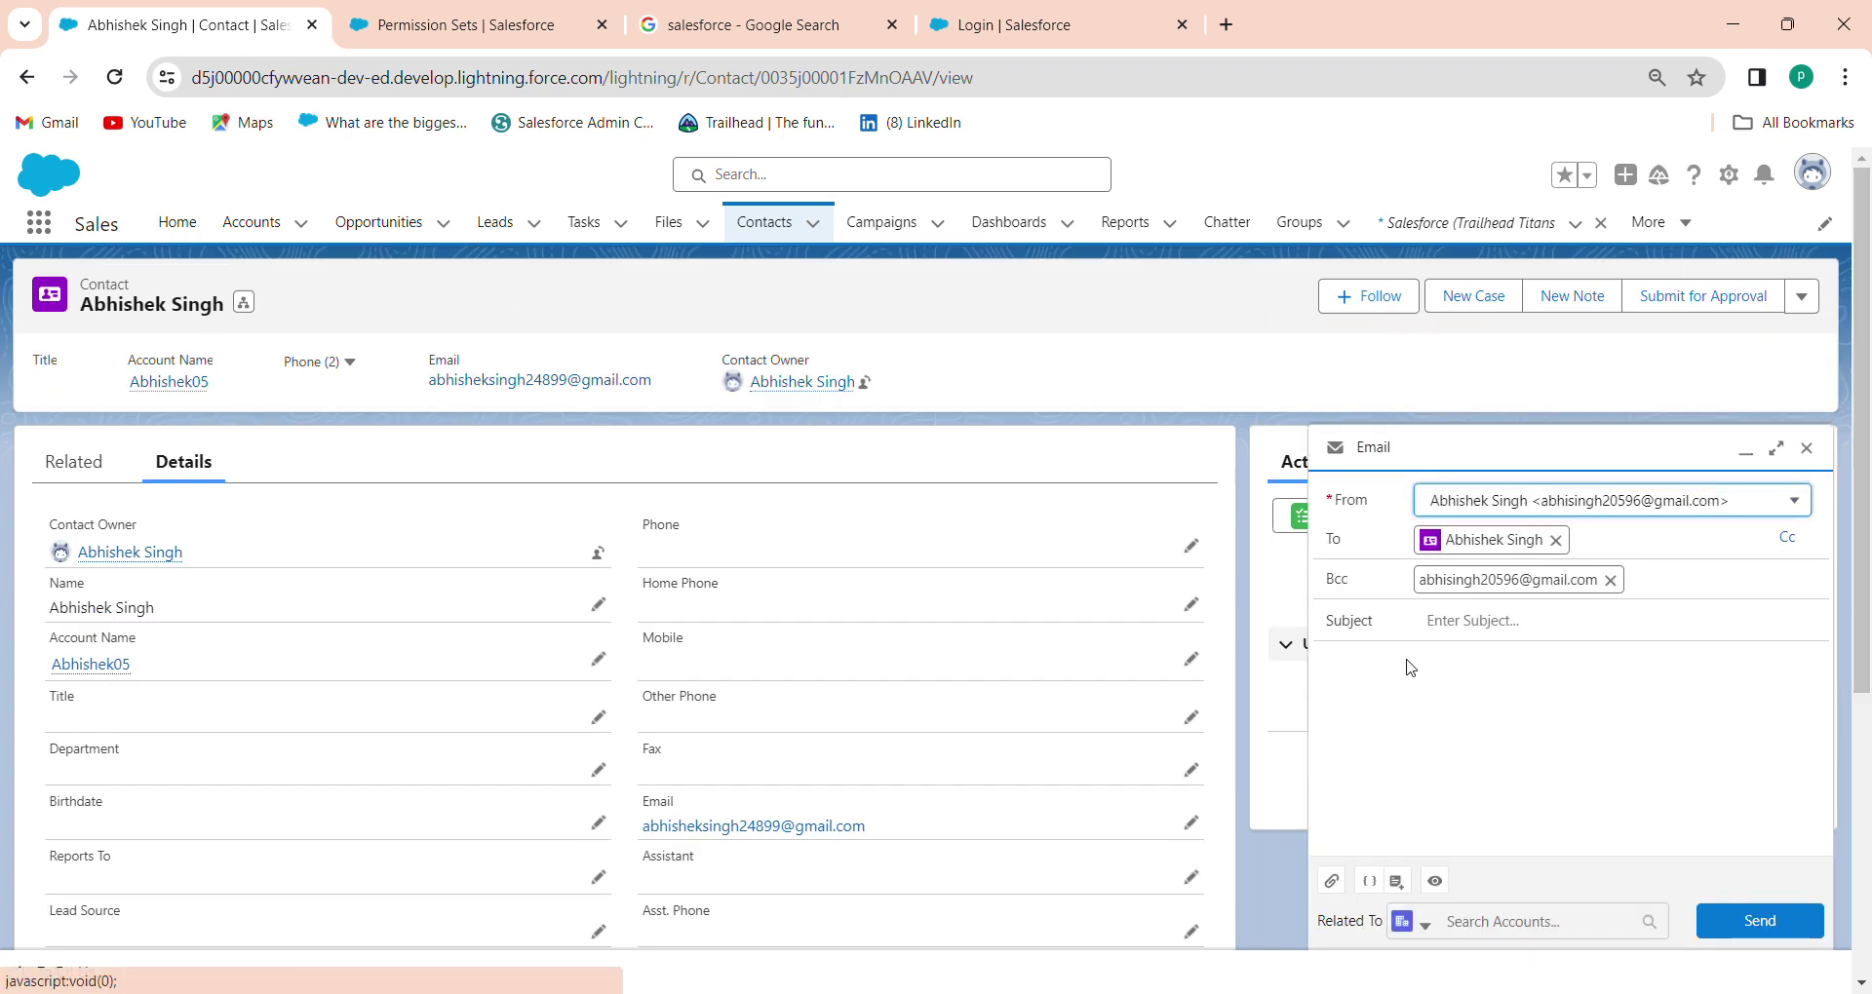
{"action": "left_click", "coordinate": [1390, 880]}
{"action": "left_click", "coordinate": [1477, 754]}
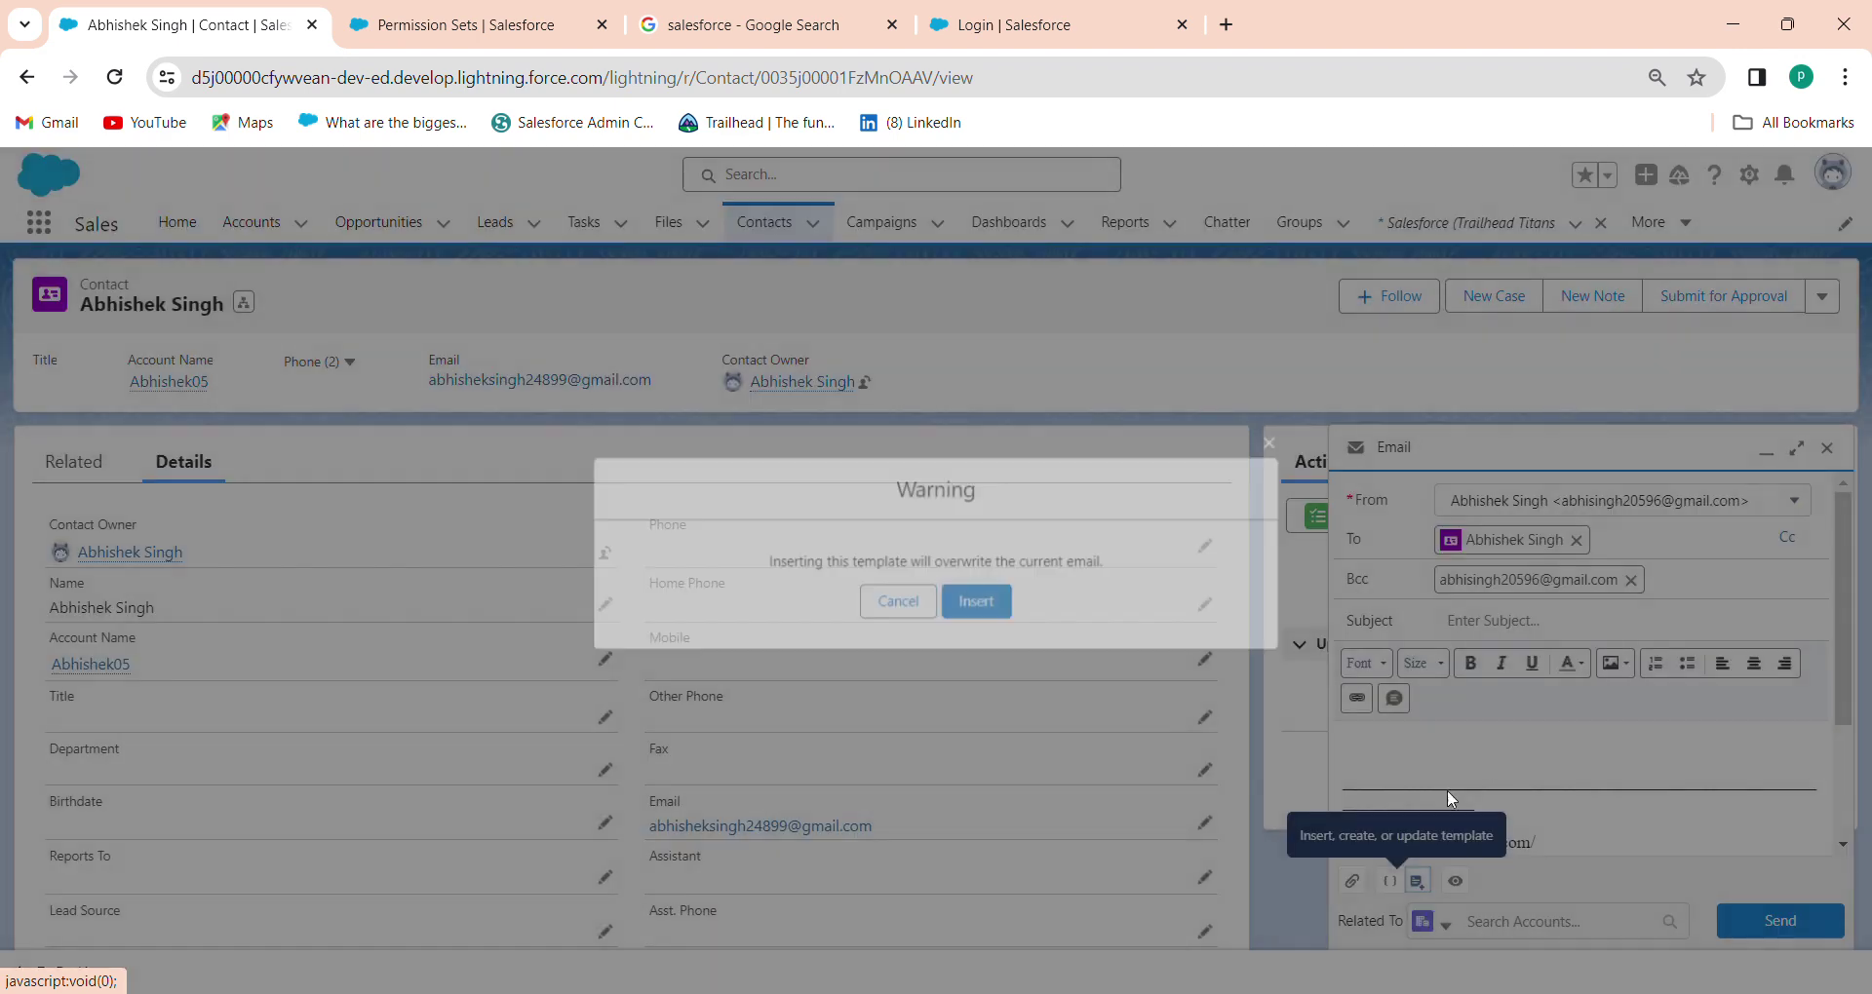
{"action": "left_click", "coordinate": [1004, 603]}
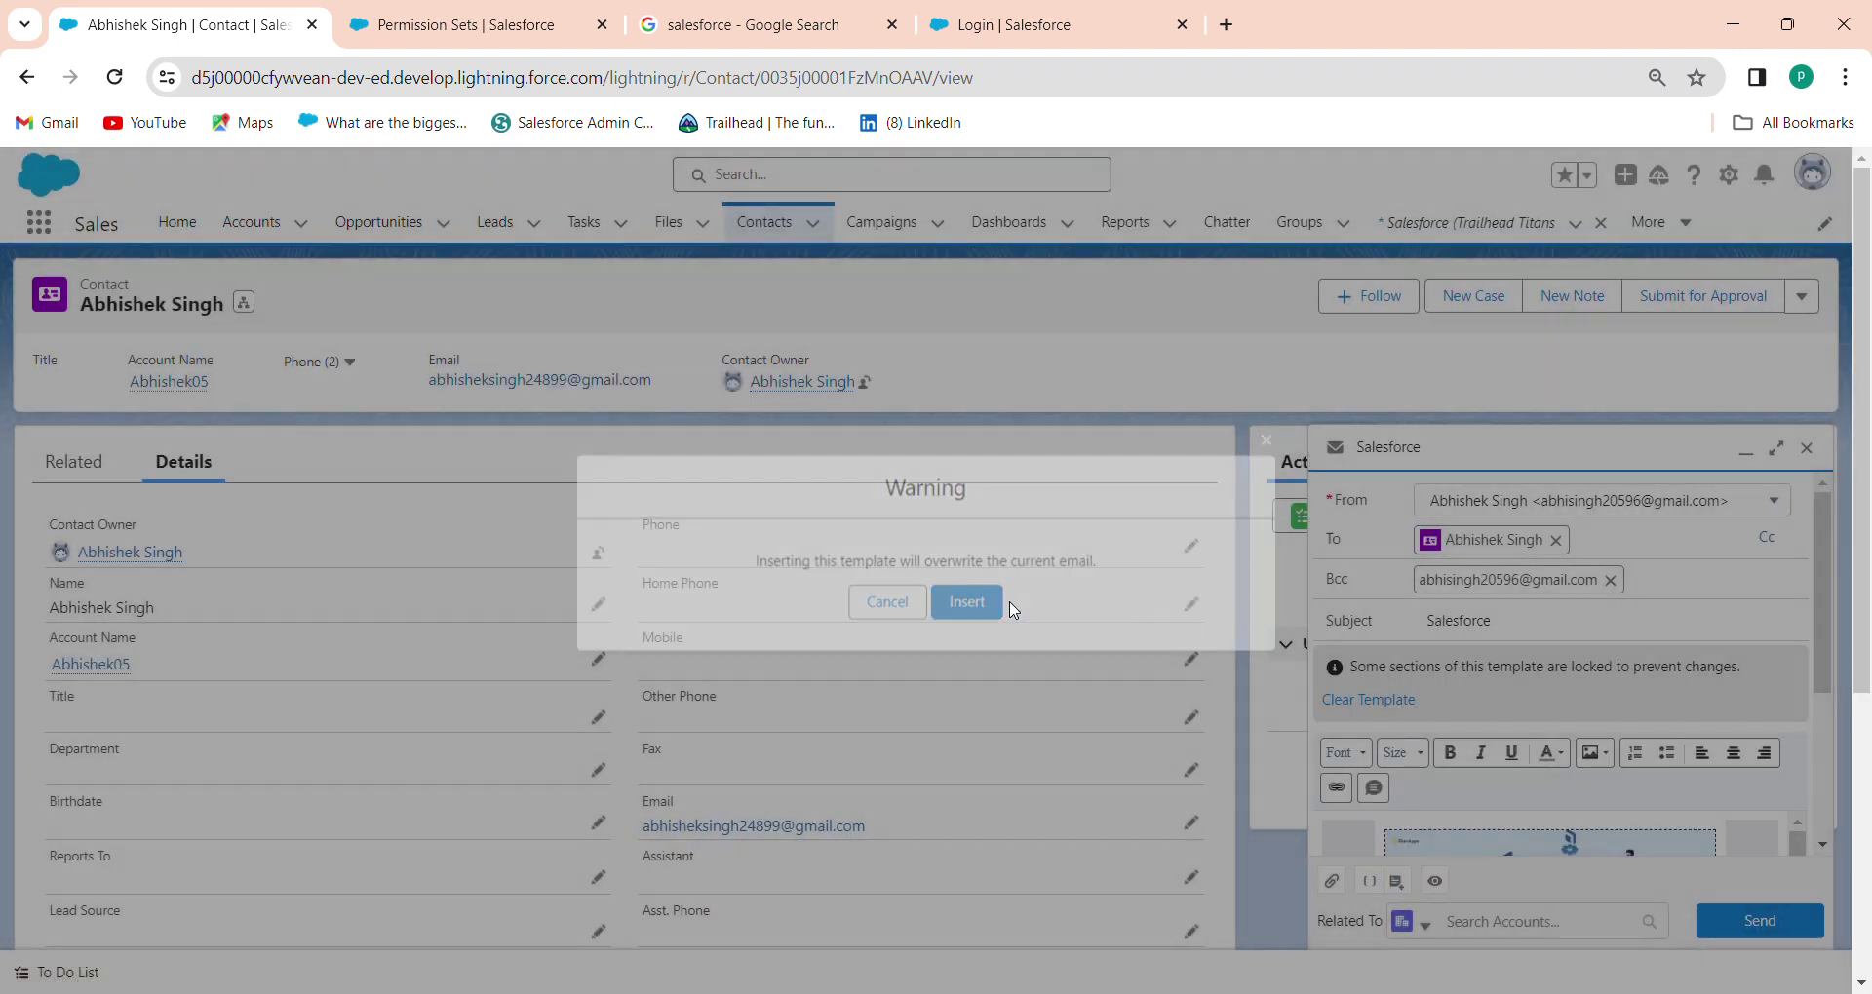
Preview the email's greeting and test where its login button leads
{"action": "left_click", "coordinate": [1434, 881]}
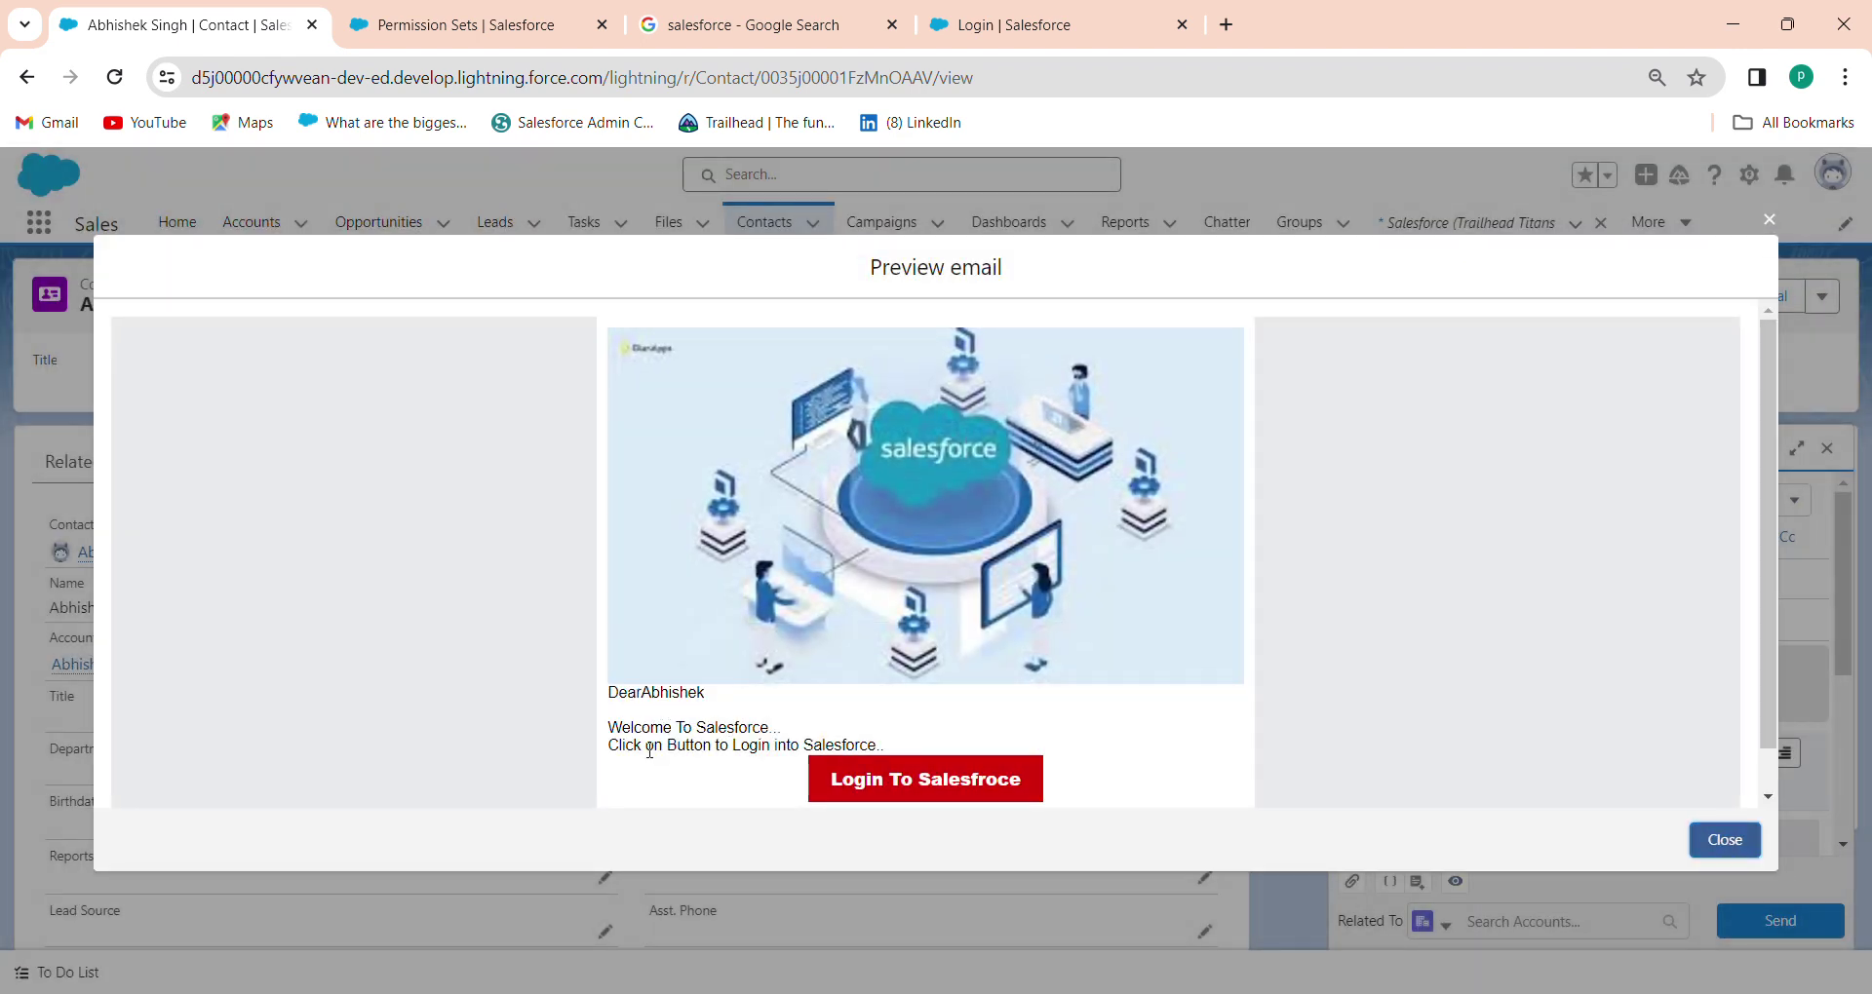
{"action": "left_click", "coordinate": [869, 779]}
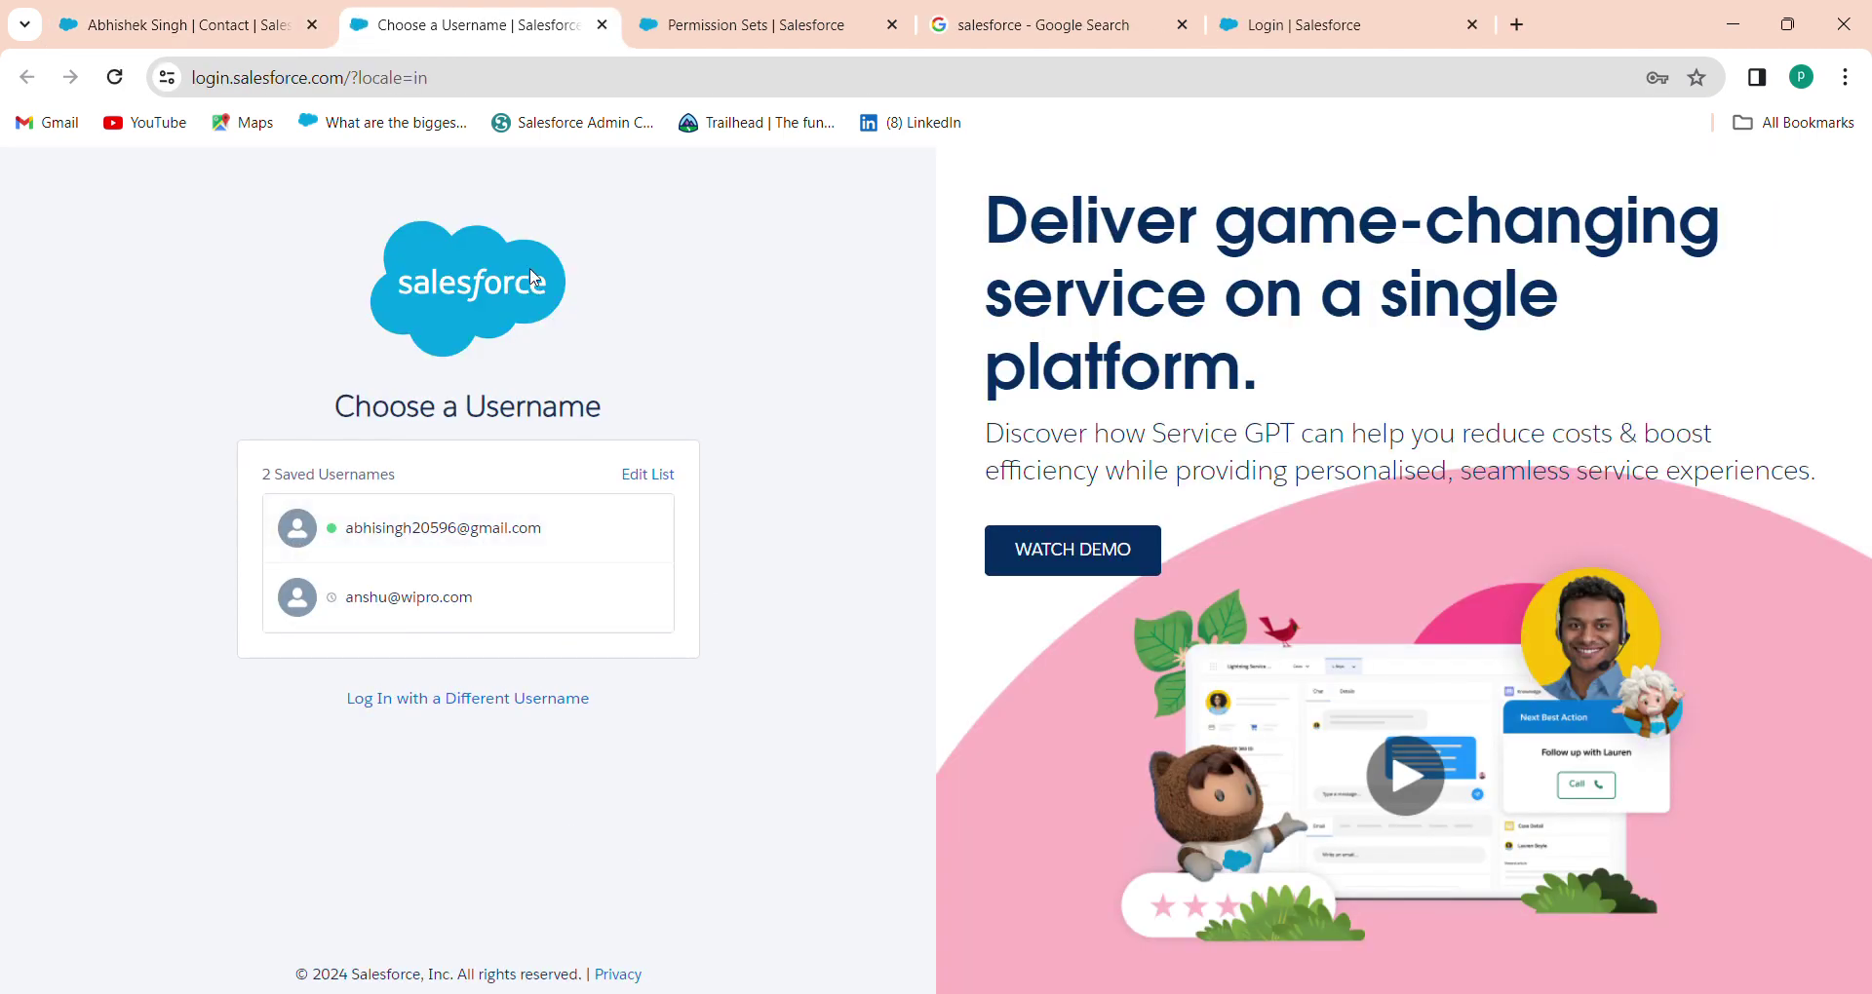
{"action": "left_click", "coordinate": [601, 25]}
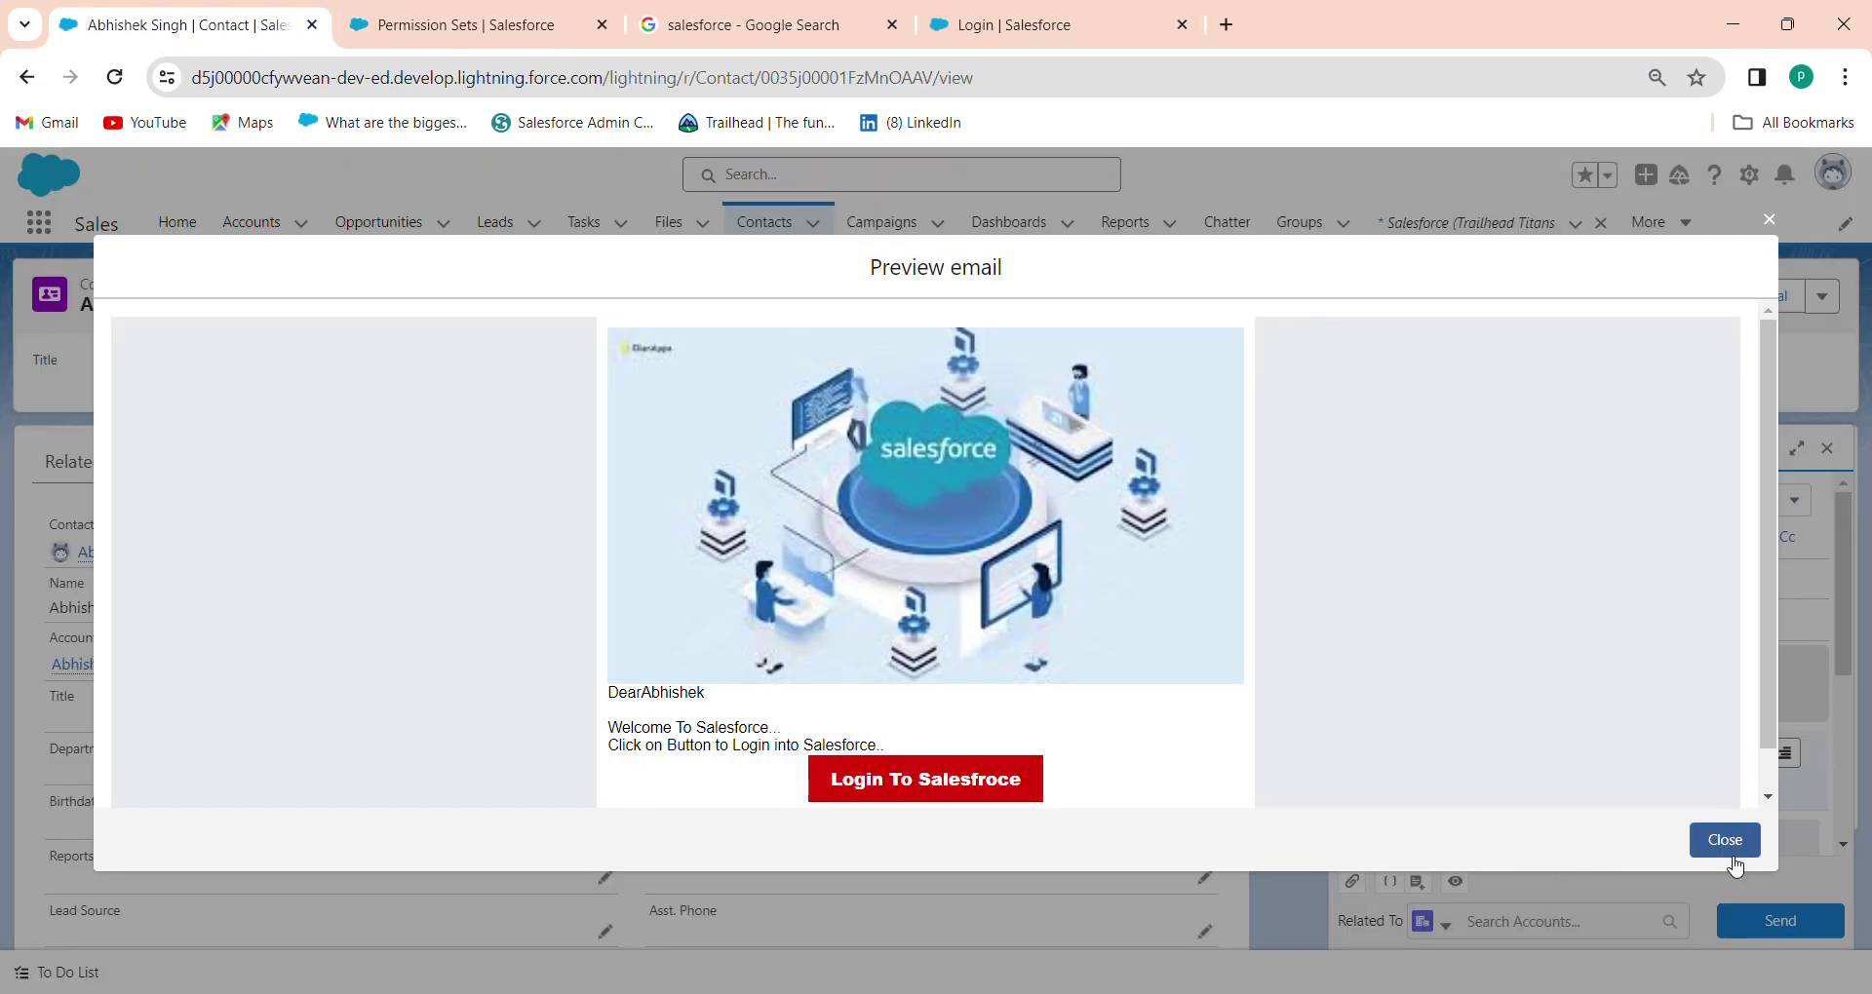
{"action": "left_click", "coordinate": [1724, 841]}
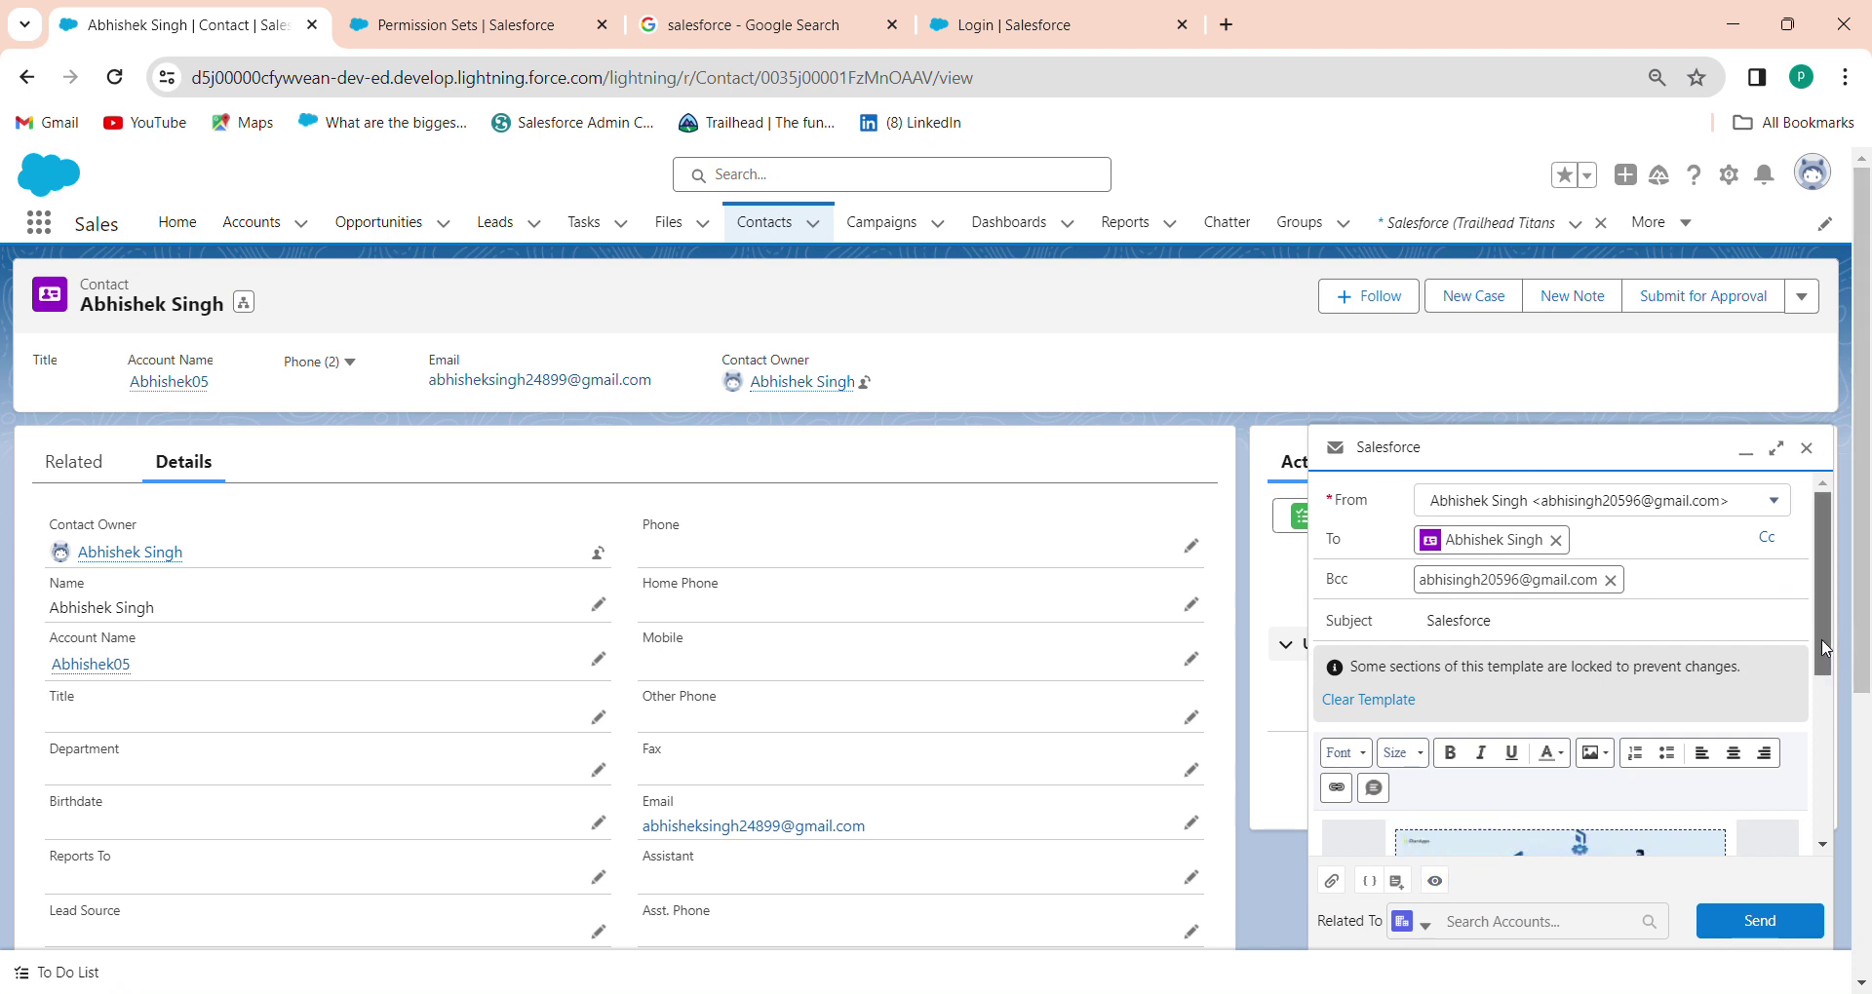
Send the templated email to the contact
{"action": "scroll", "coordinate": [1825, 644], "scroll_direction": "down", "scroll_amount": 5}
{"action": "left_click", "coordinate": [1763, 922]}
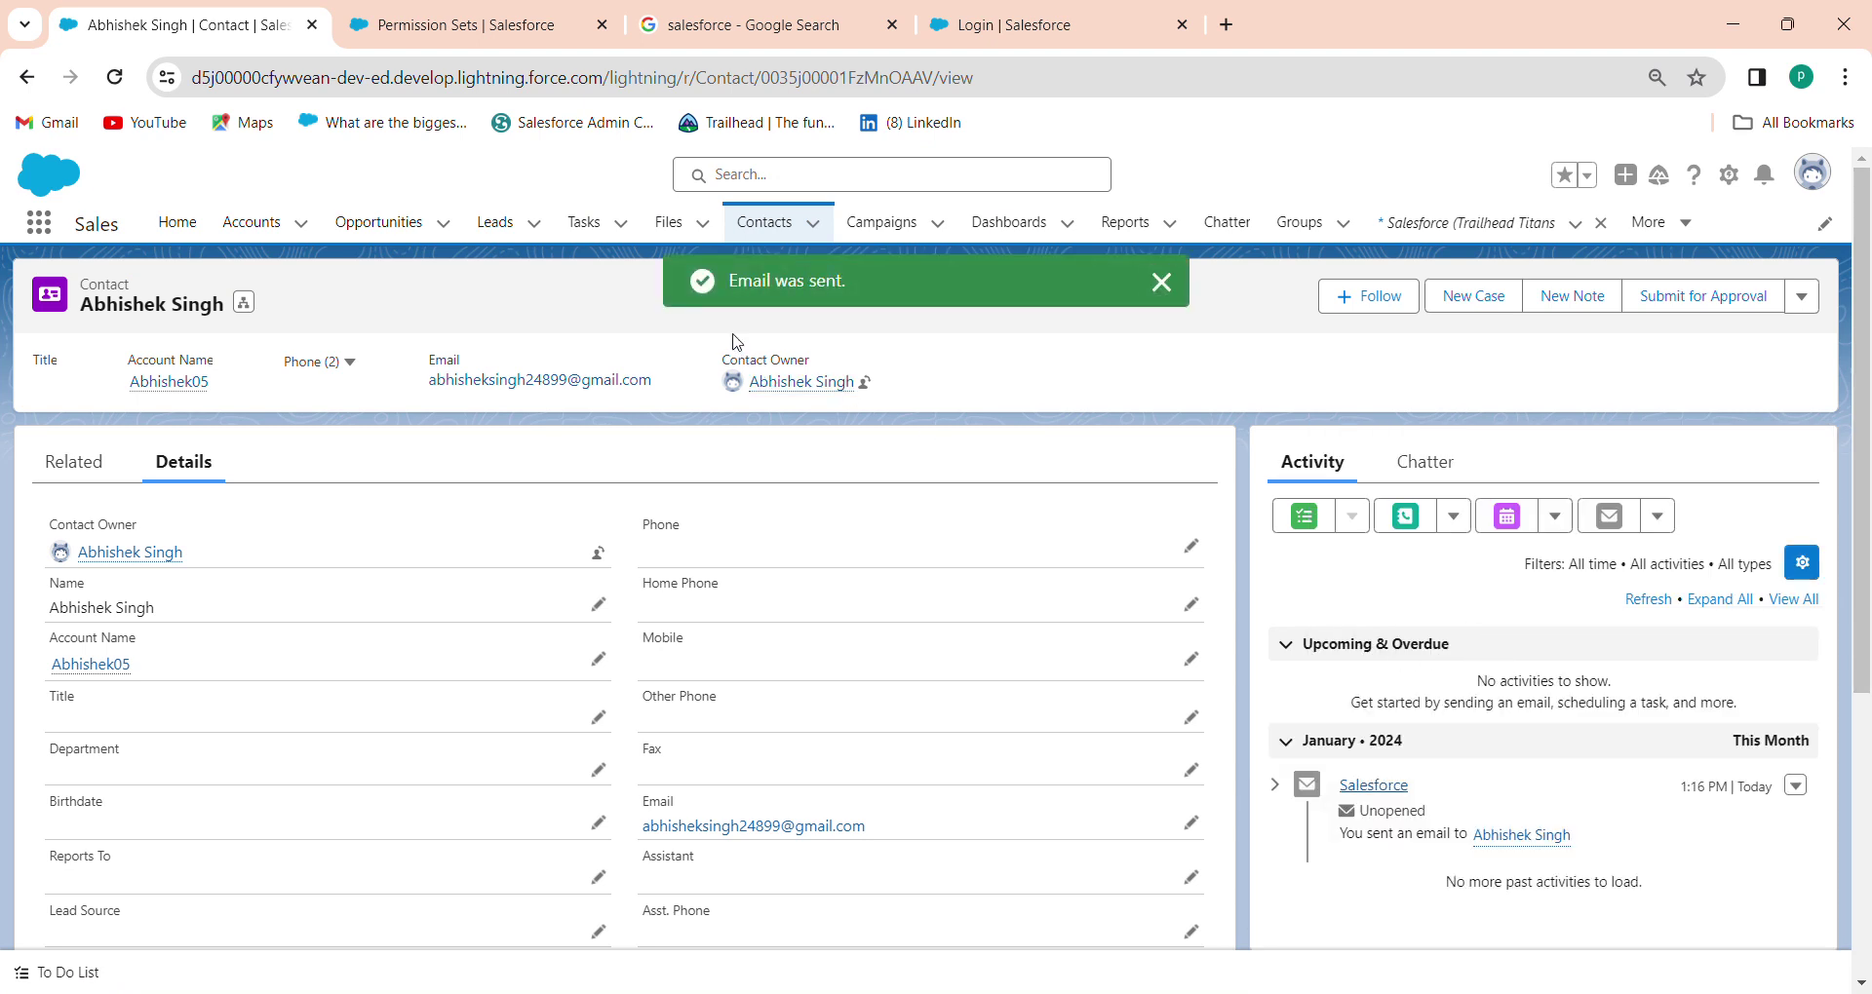
{"action": "left_click", "coordinate": [1226, 26]}
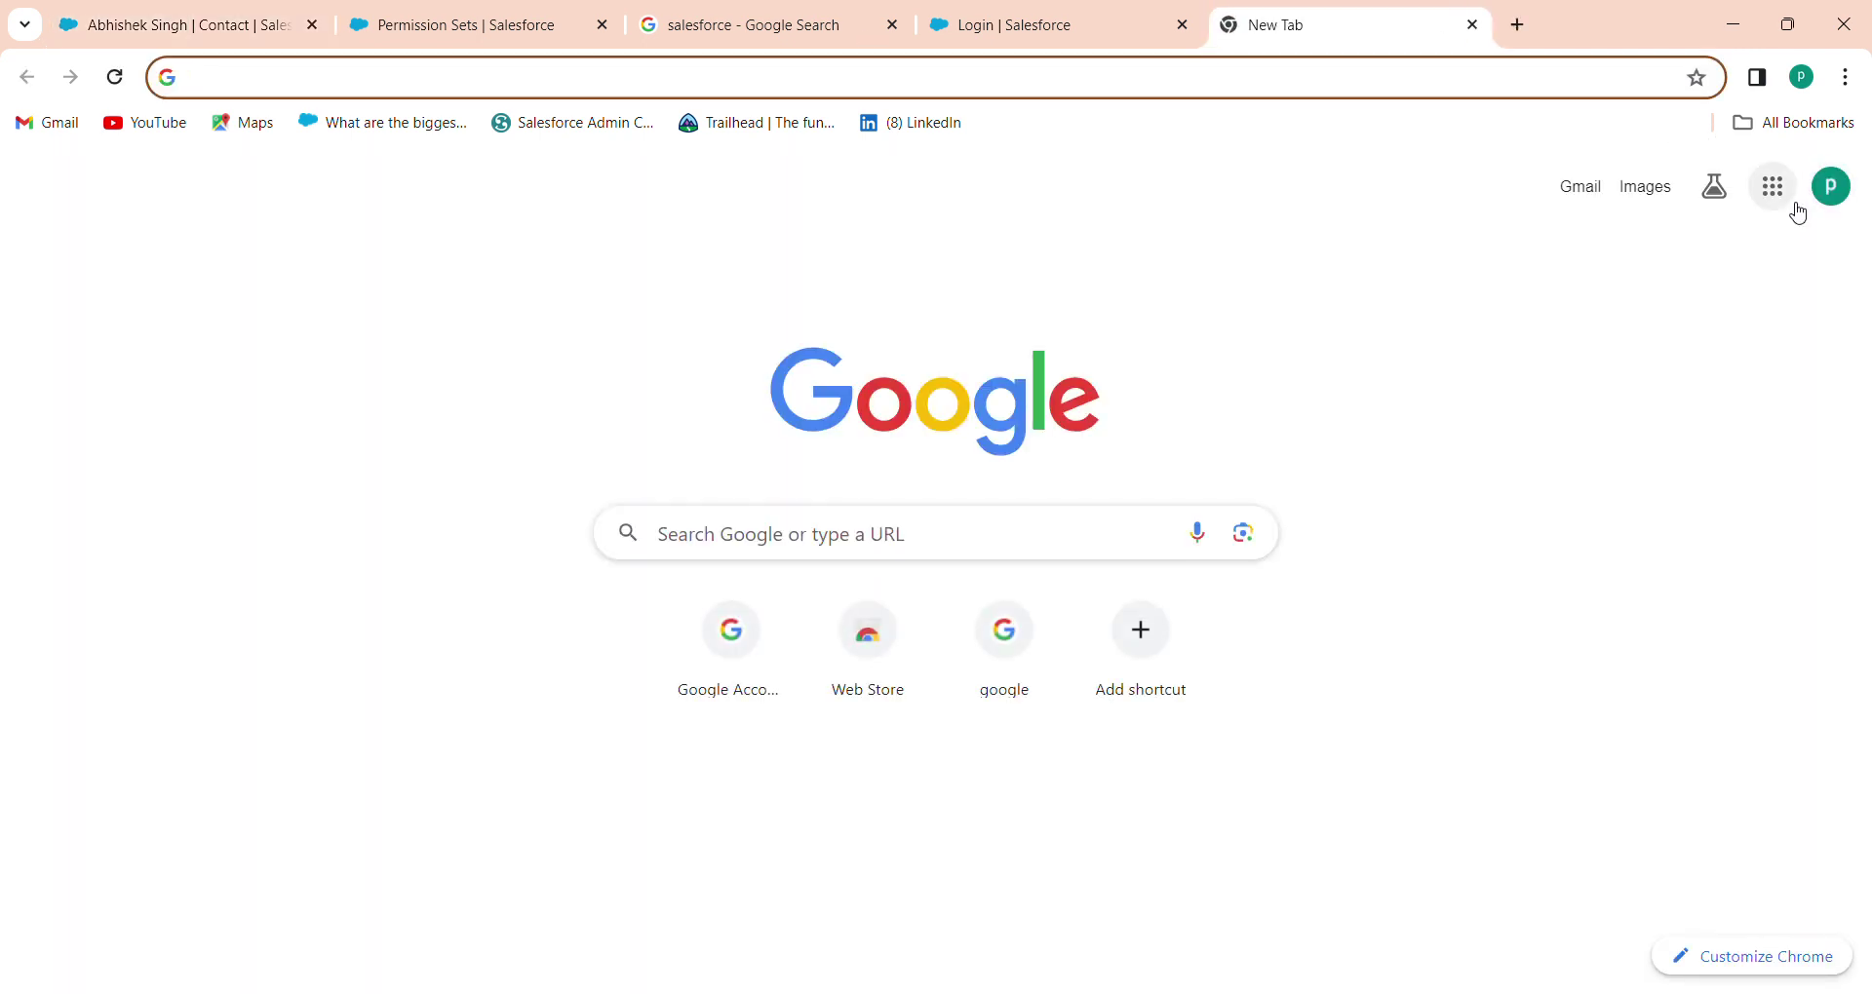
Switch Chrome to the recipient's Google account and open its Gmail inbox
{"action": "left_click", "coordinate": [1829, 191]}
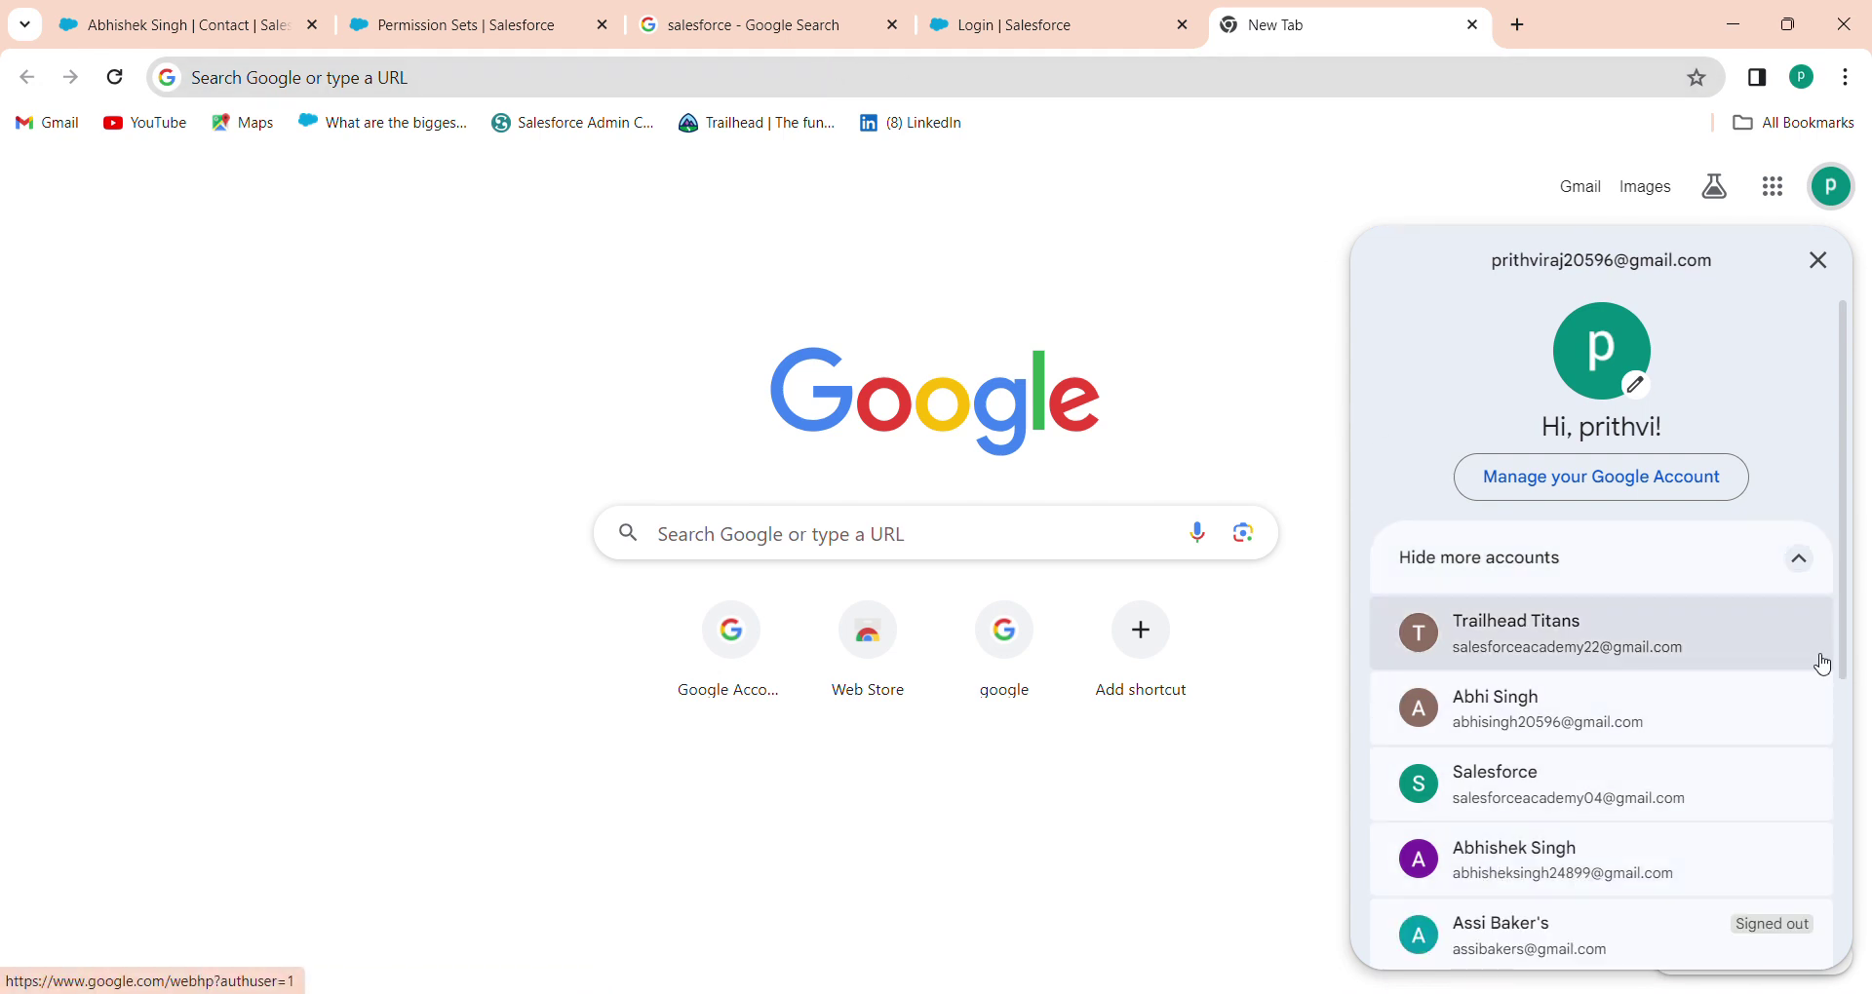
{"action": "left_click_drag", "start_coordinate": [1846, 667], "coordinate": [1857, 710]}
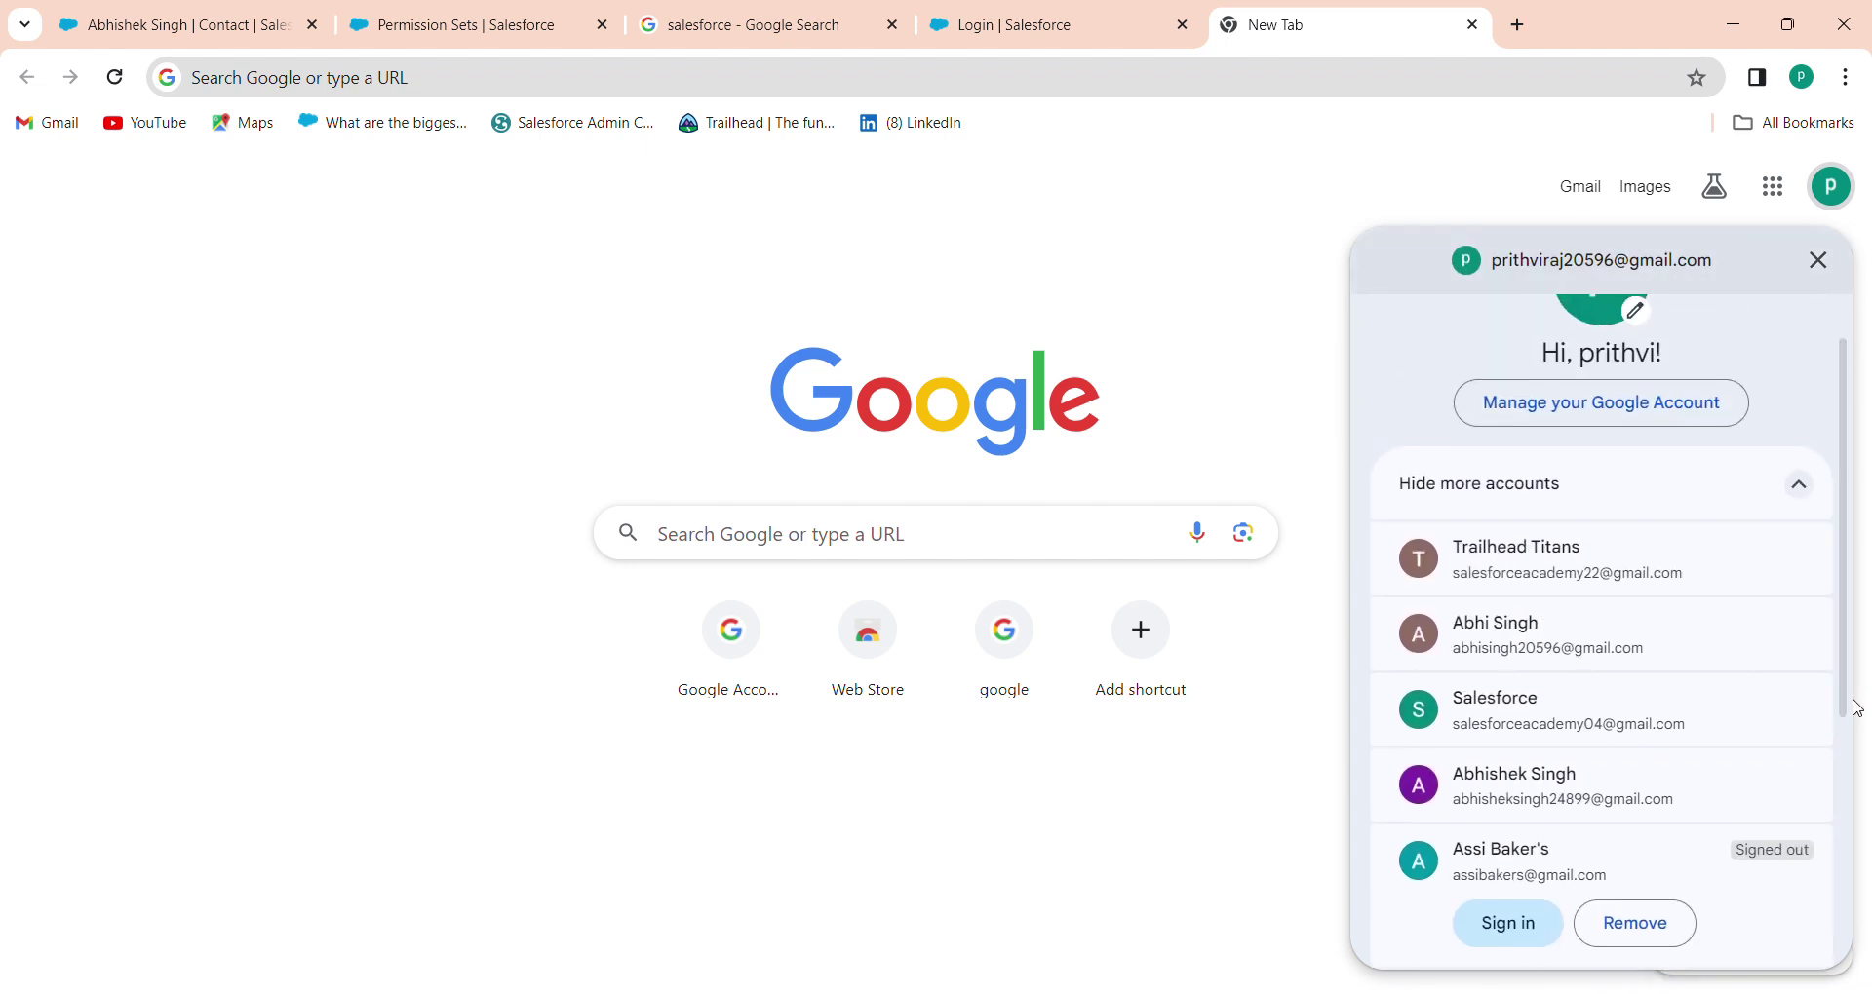
{"action": "left_click", "coordinate": [1545, 775]}
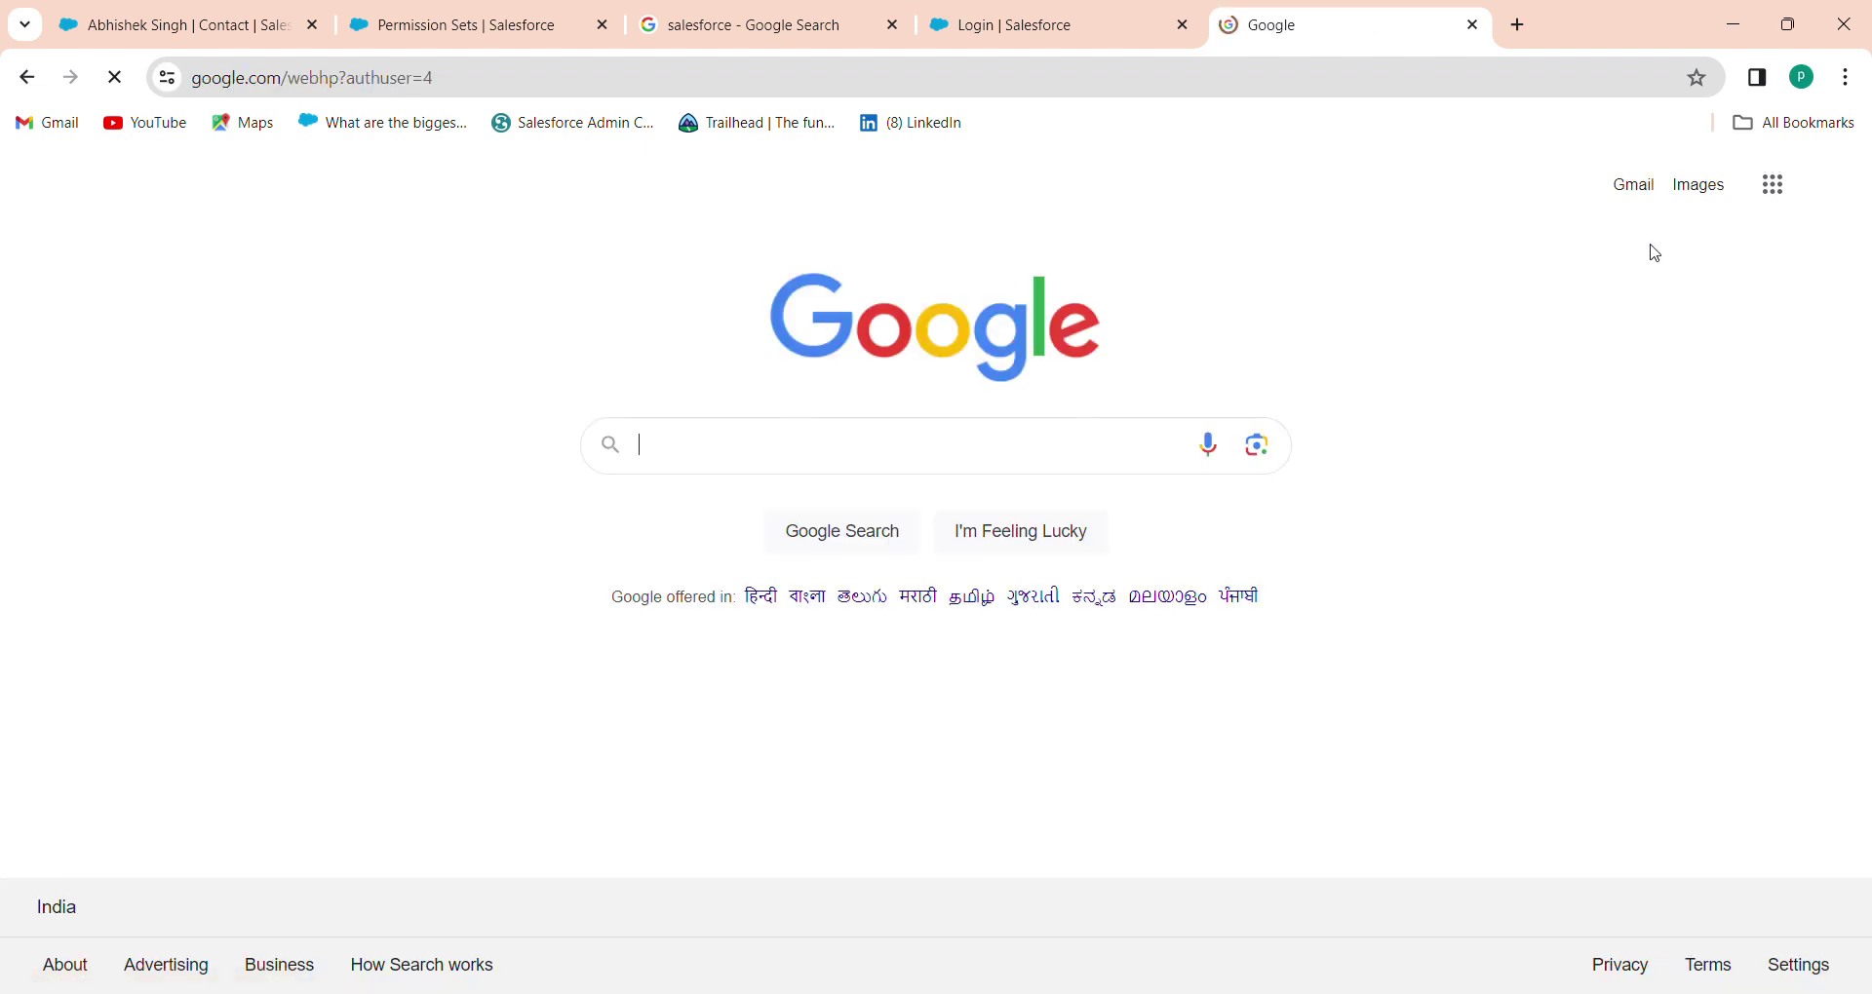
{"action": "left_click", "coordinate": [1639, 197]}
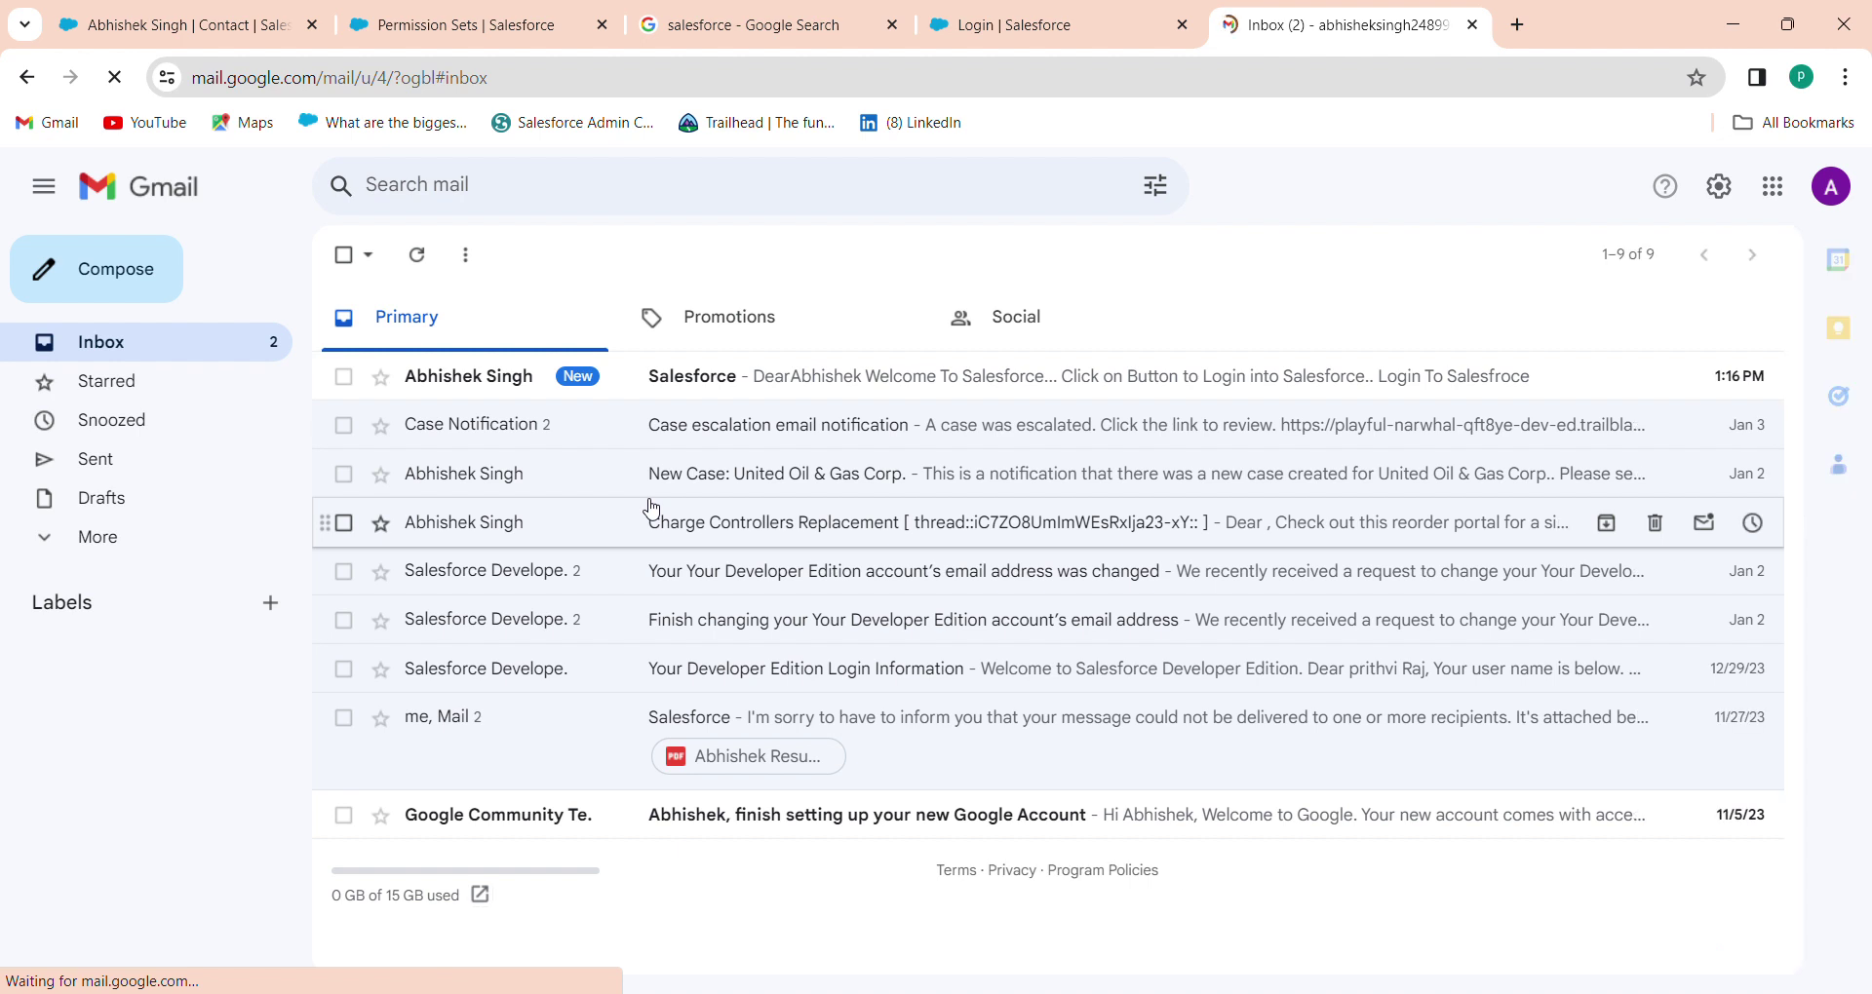
Open the received Salesforce email and follow its login button to Choose a Username
{"action": "left_click", "coordinate": [714, 388]}
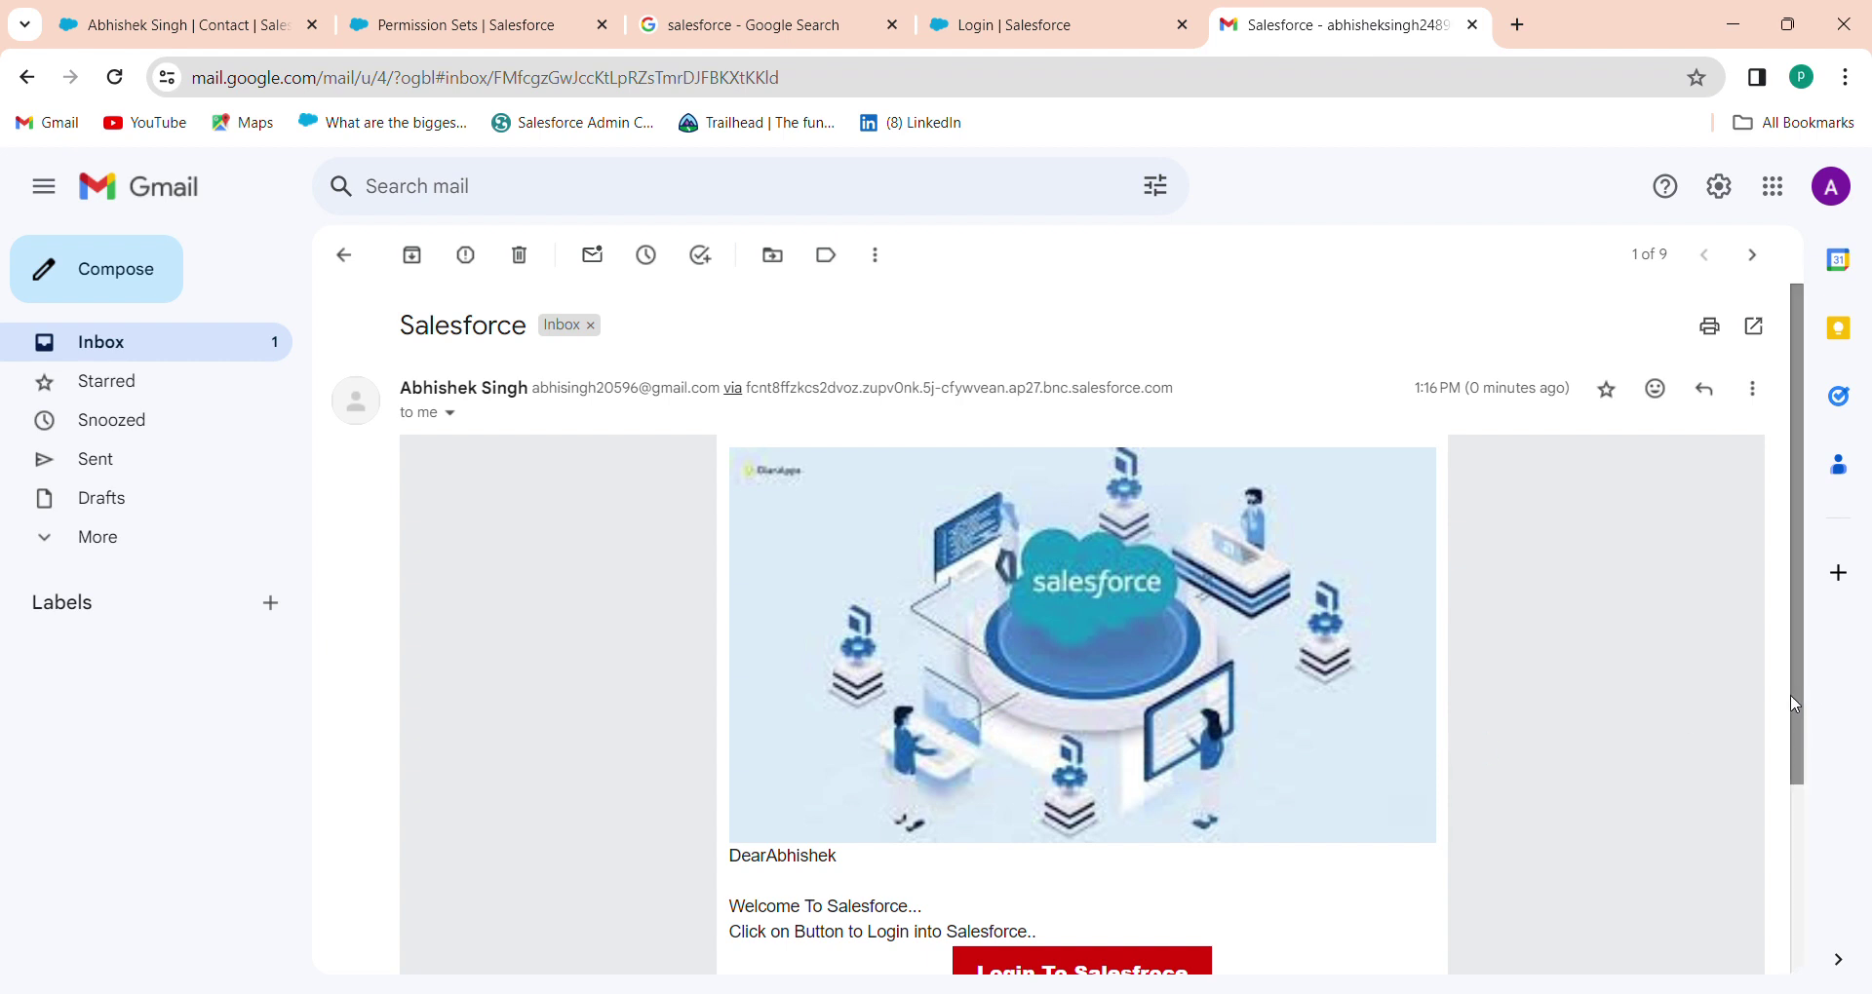
{"action": "scroll", "coordinate": [1799, 704], "scroll_direction": "down", "scroll_amount": 3}
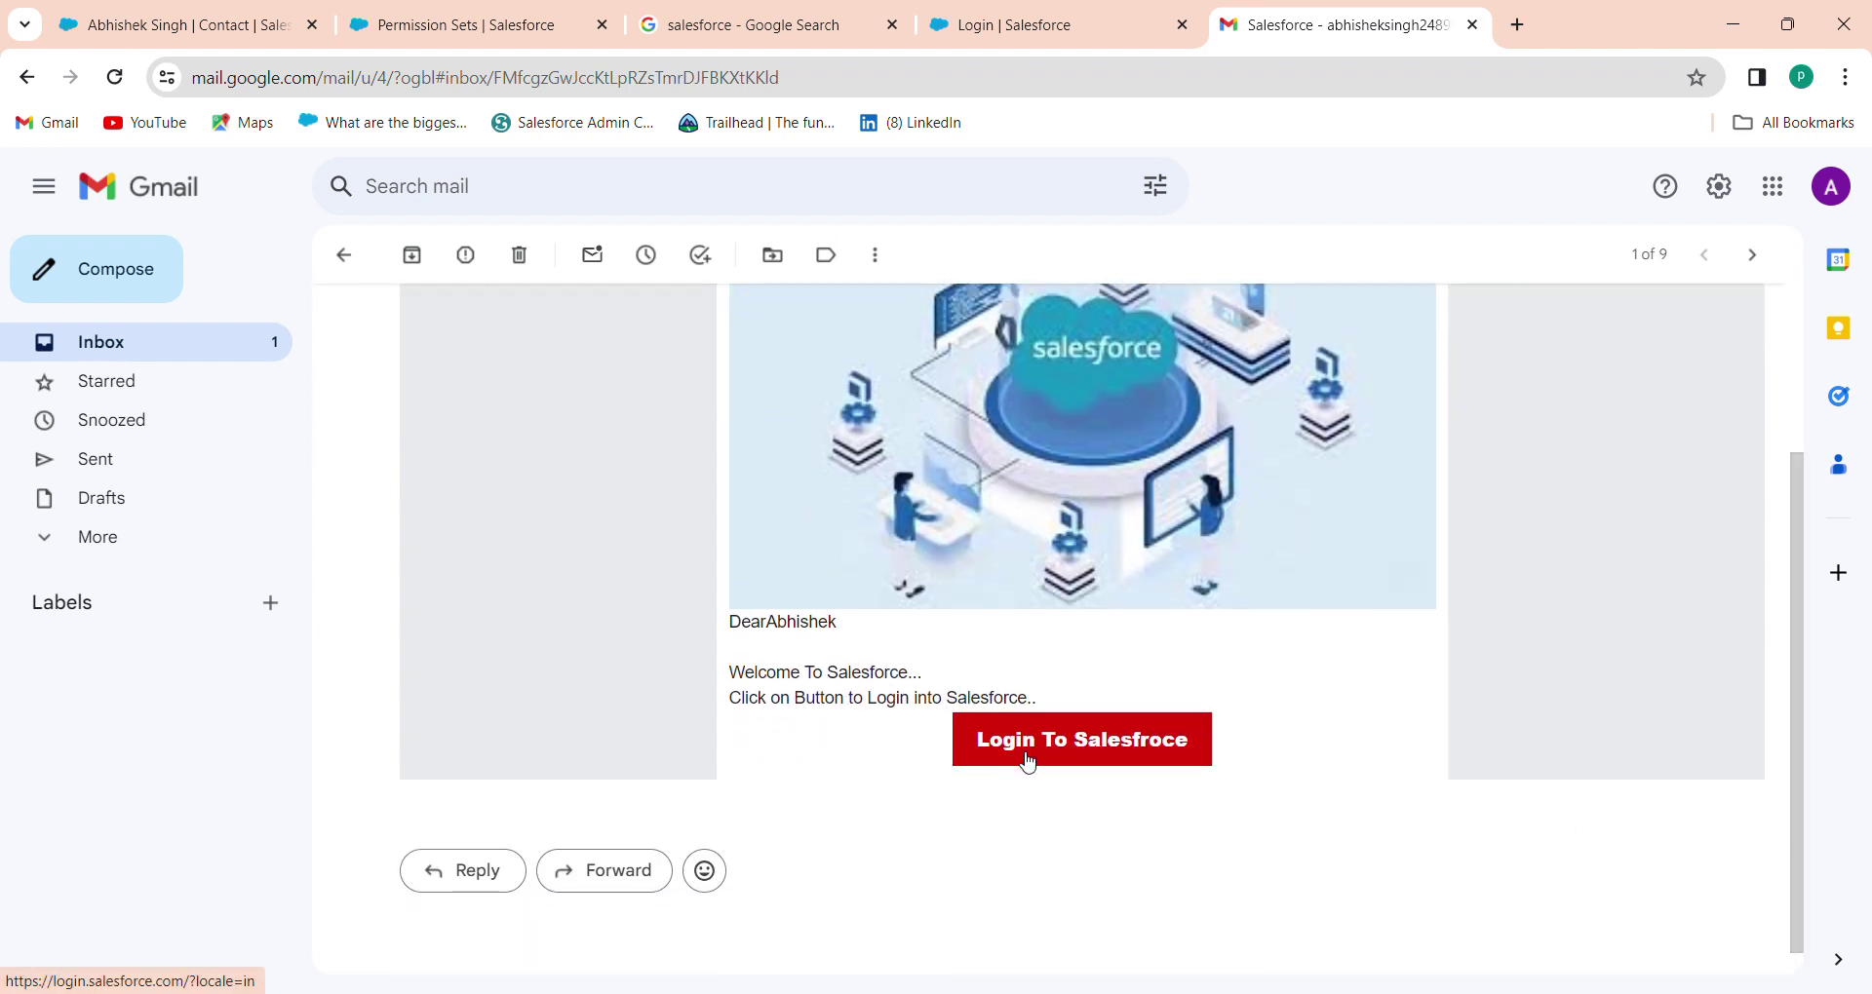
{"action": "left_click", "coordinate": [1121, 755]}
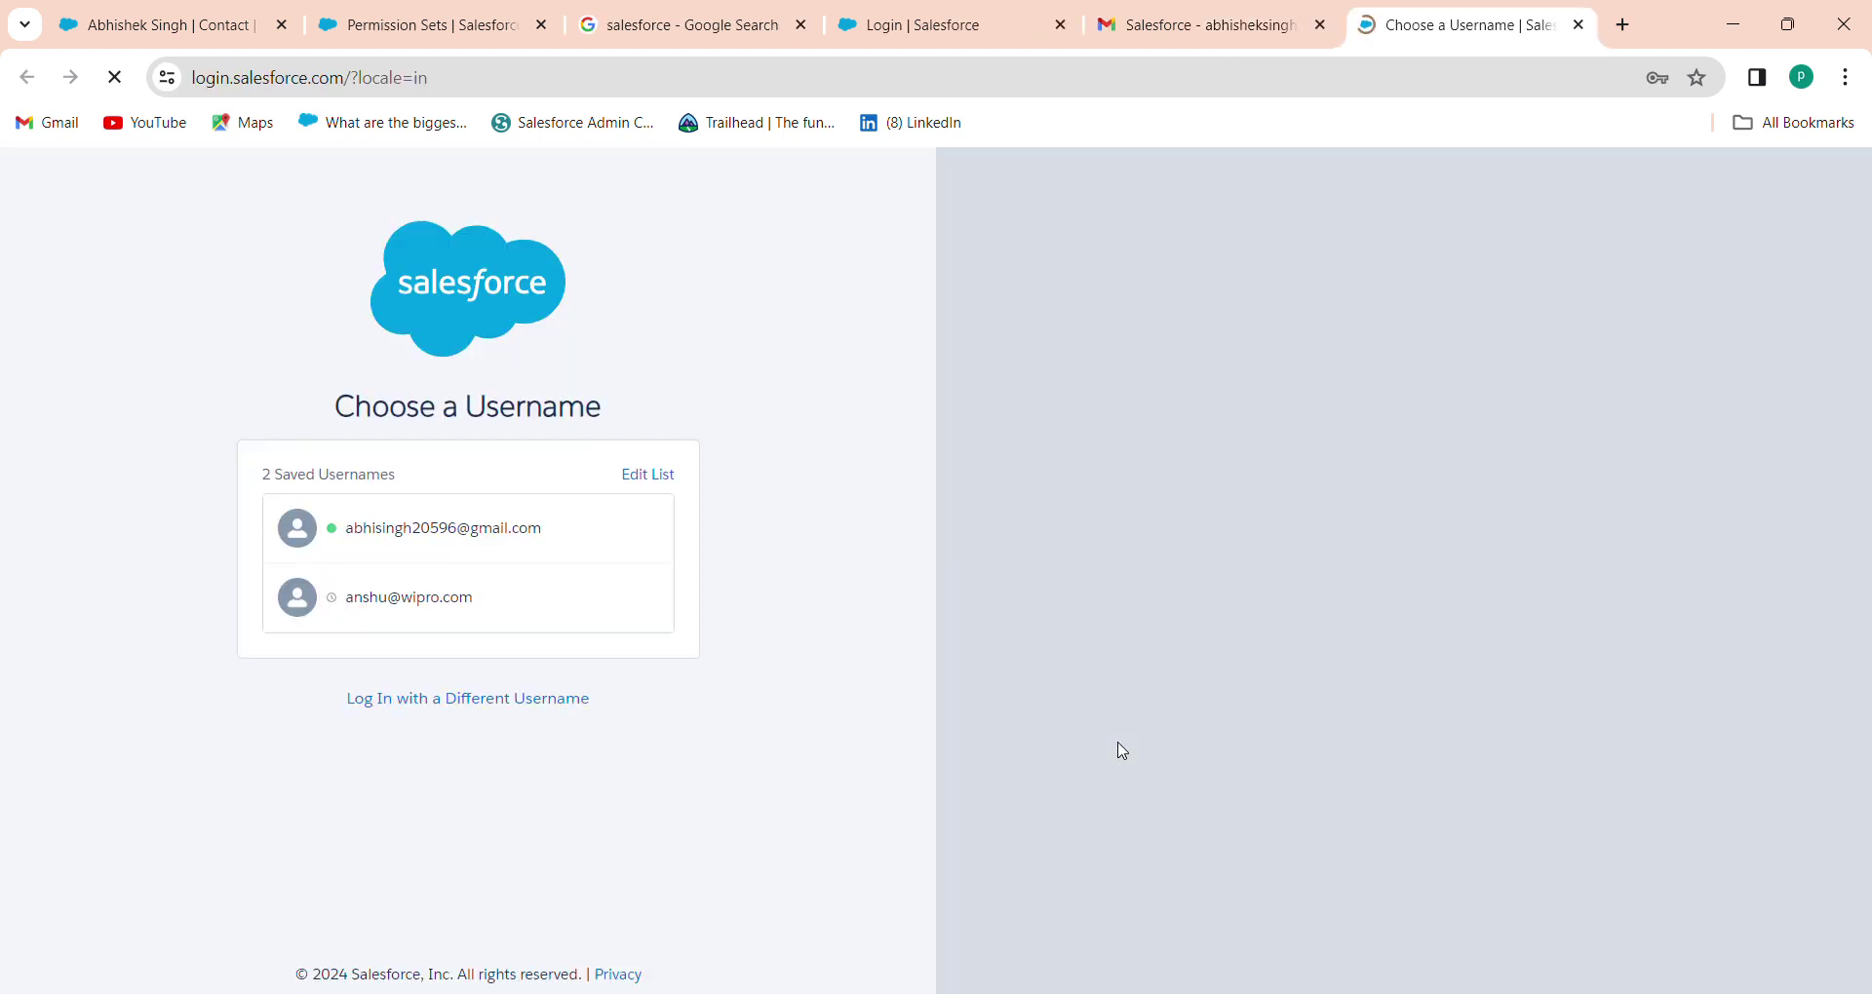